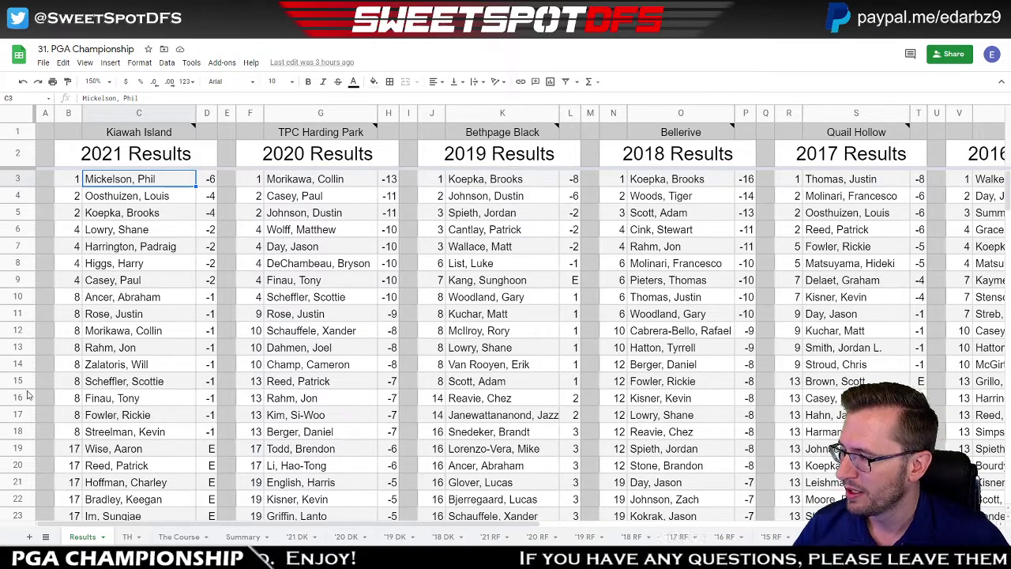
# - Review the 2021 finishers in C3:C18 of the Results sheet and the Milly Maker winning lineup's total points and salary on the '21 RF sheet
pyautogui.moveTo(130, 433); pyautogui.dragTo(145, 186)
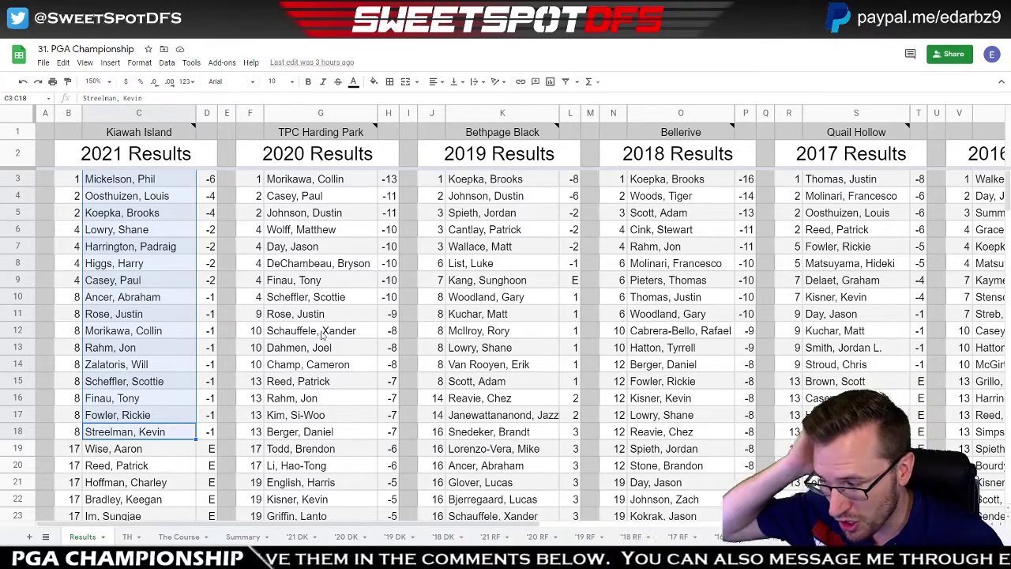
pyautogui.click(490, 536)
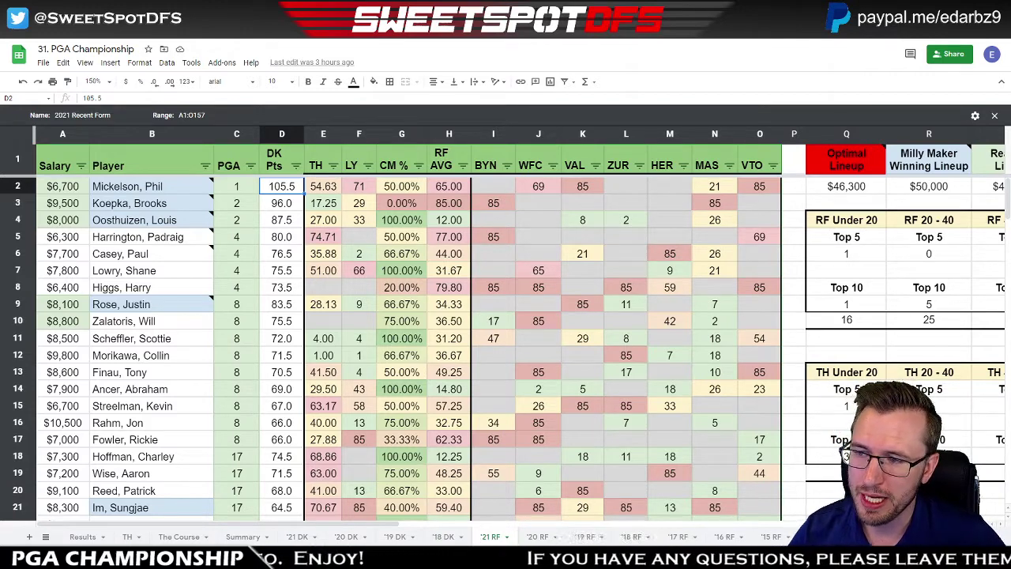
pyautogui.moveTo(951, 162)
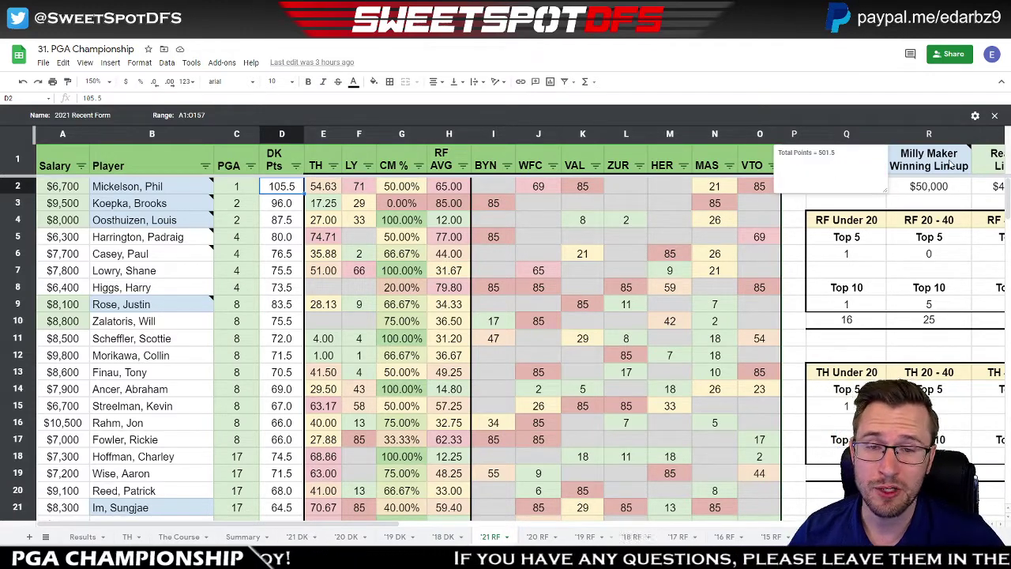
pyautogui.click(940, 195)
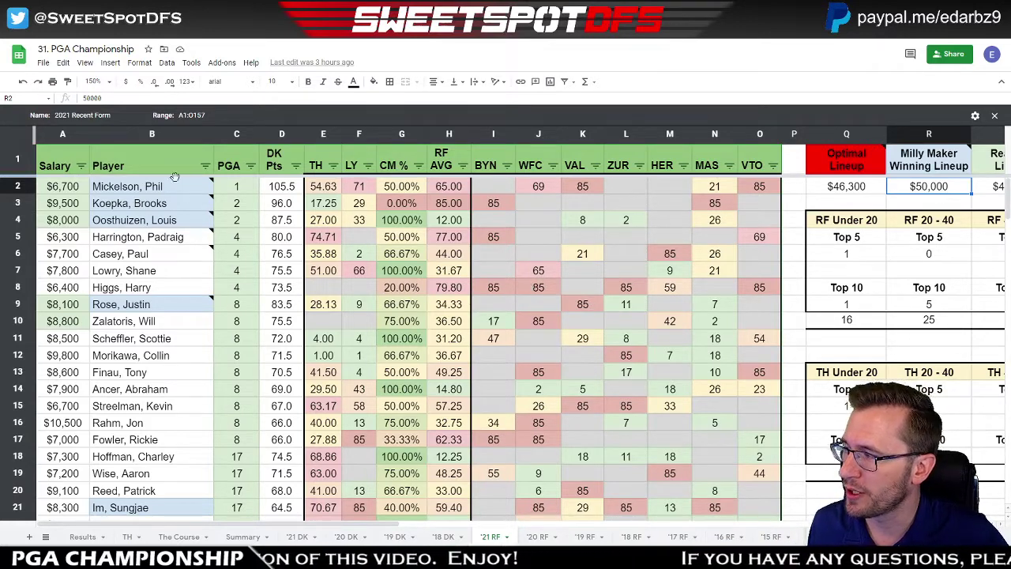
# - Examine the highlighted winning-lineup players and the optimal-lineup notes in the Player column of the '21 RF sheet
pyautogui.moveTo(146, 189)
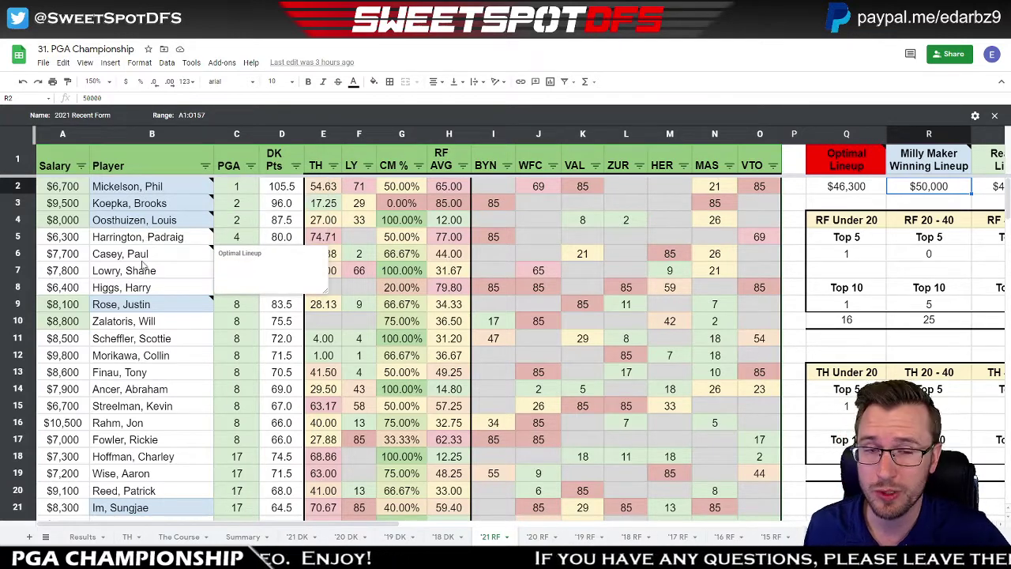
pyautogui.click(147, 309)
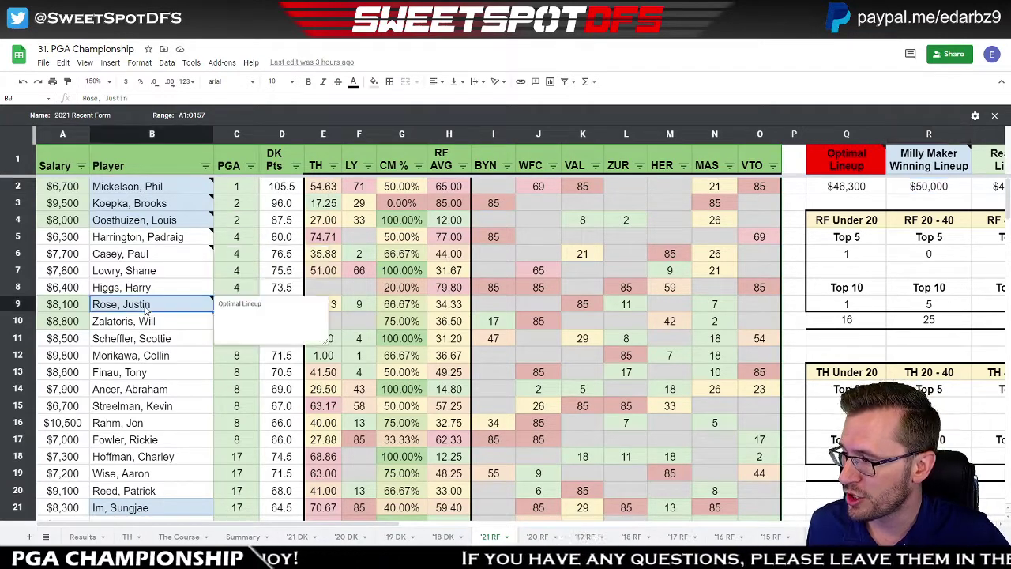
pyautogui.click(151, 377)
pyautogui.scroll(-3, 152, 379)
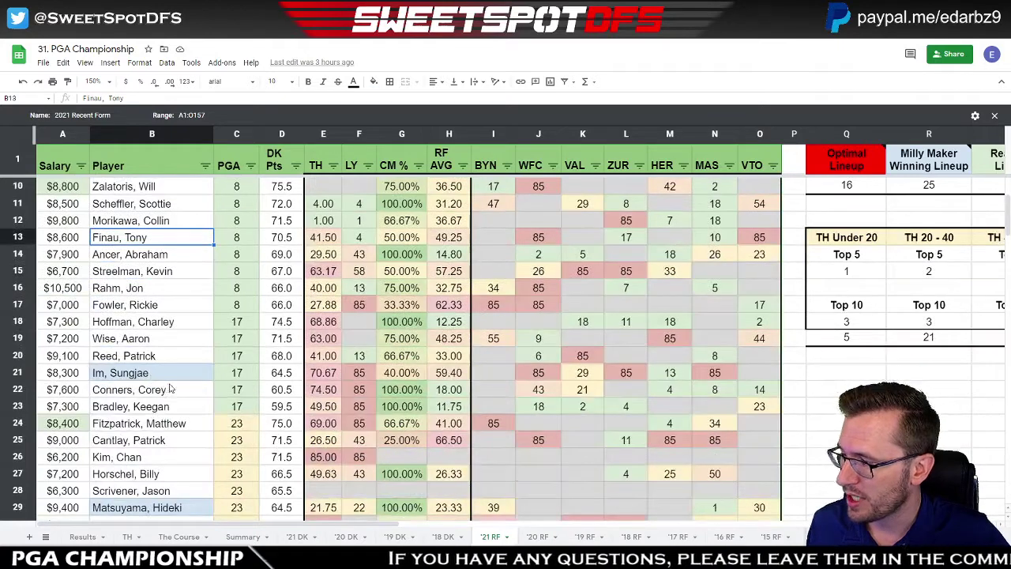
pyautogui.scroll(-2, 160, 423)
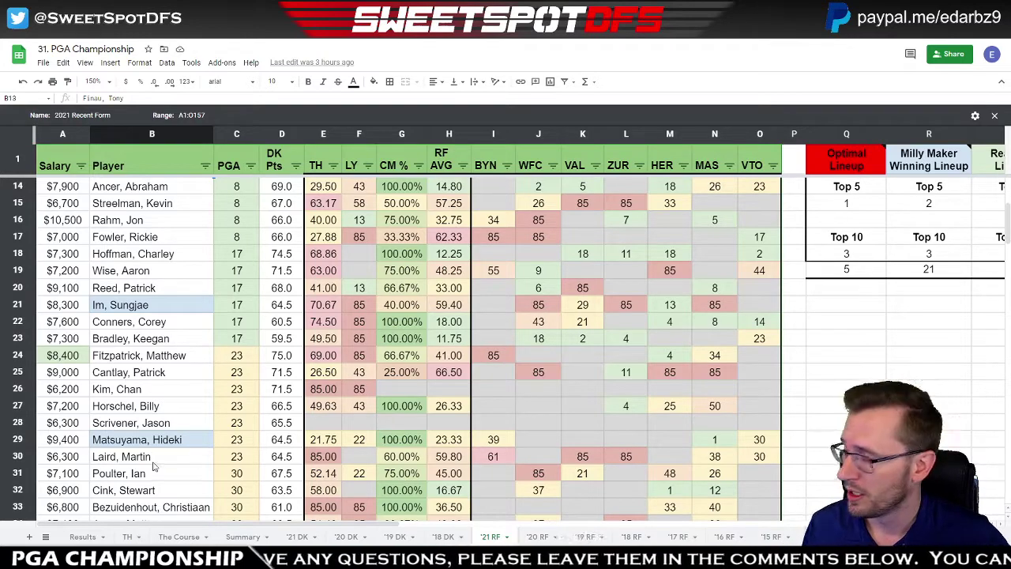
pyautogui.scroll(4, 159, 408)
pyautogui.scroll(1, 158, 407)
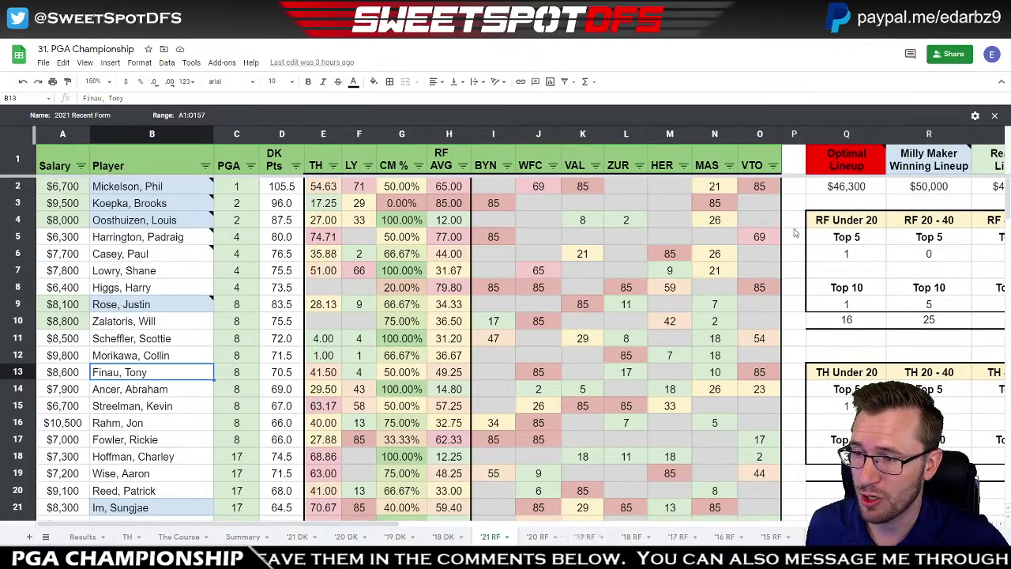
# - Check the optimal lineup's salary and total-points note, and compare them with the Milly Maker lineup and the marked players
pyautogui.click(836, 192)
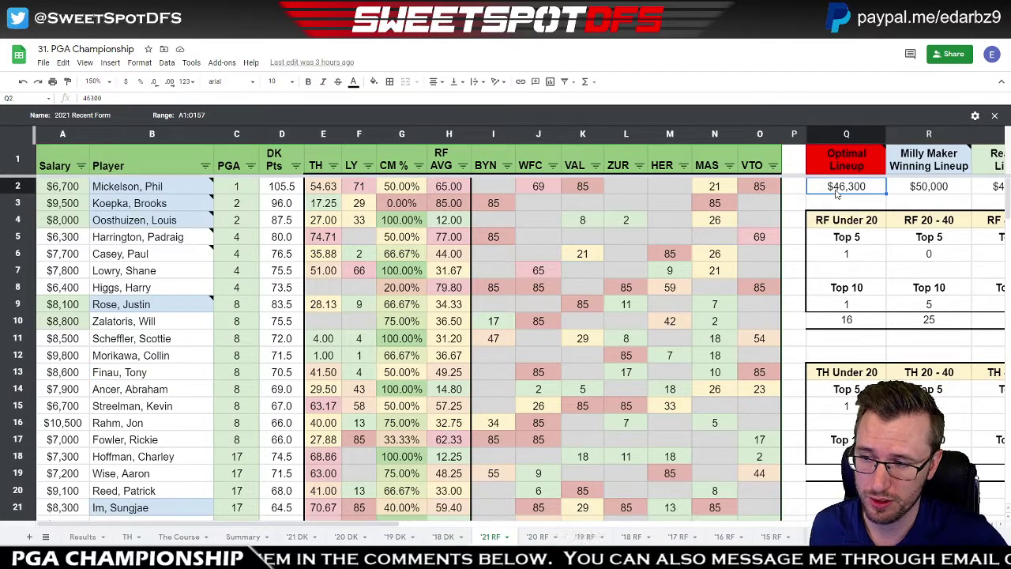
pyautogui.moveTo(865, 162)
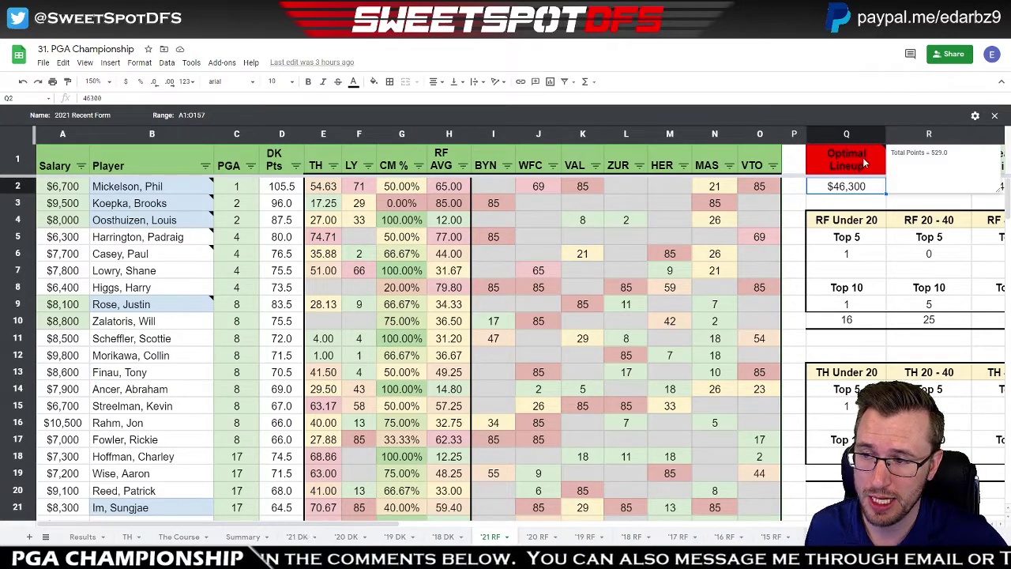
pyautogui.click(868, 203)
pyautogui.moveTo(936, 168)
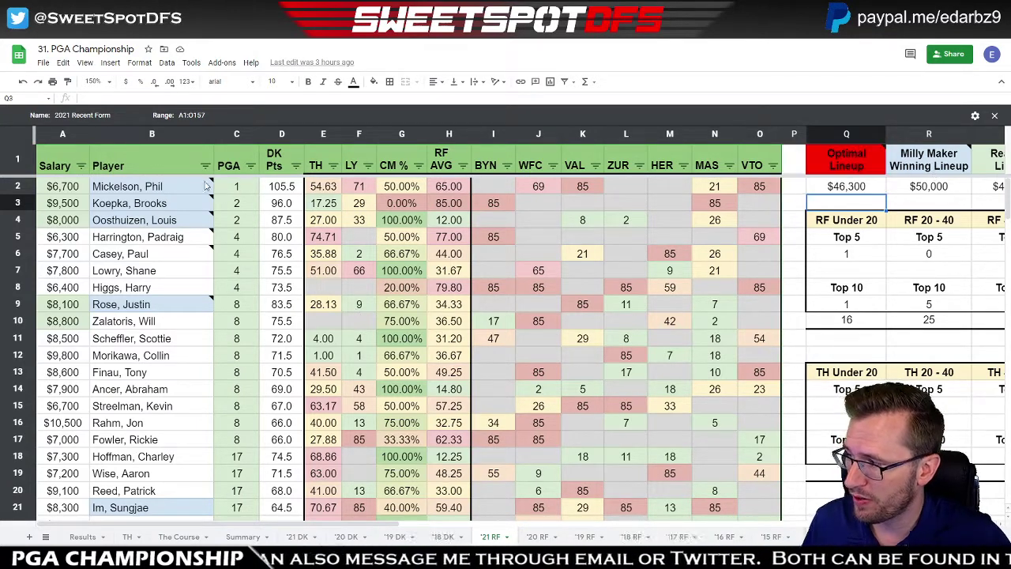
pyautogui.moveTo(205, 187)
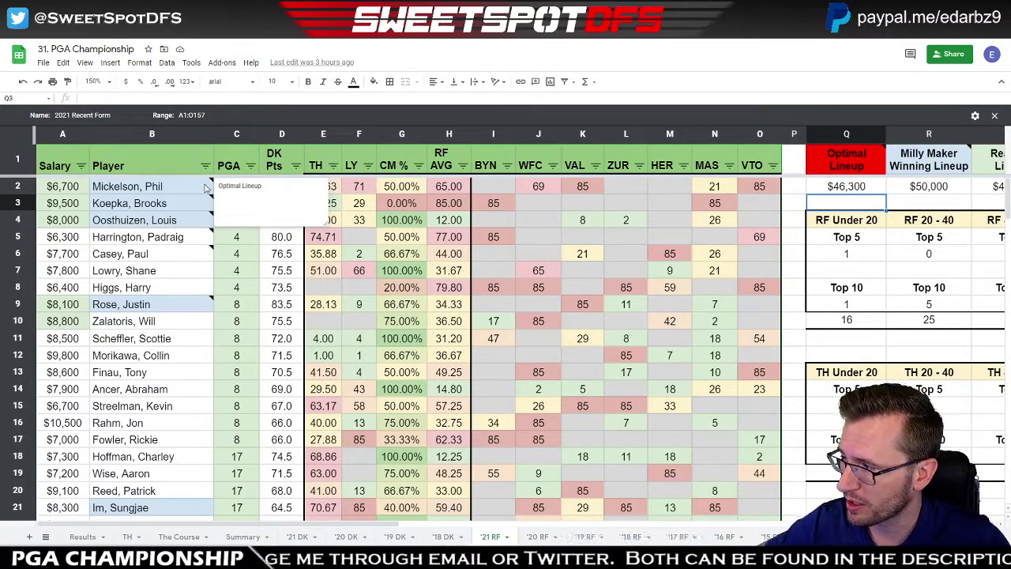
pyautogui.click(521, 239)
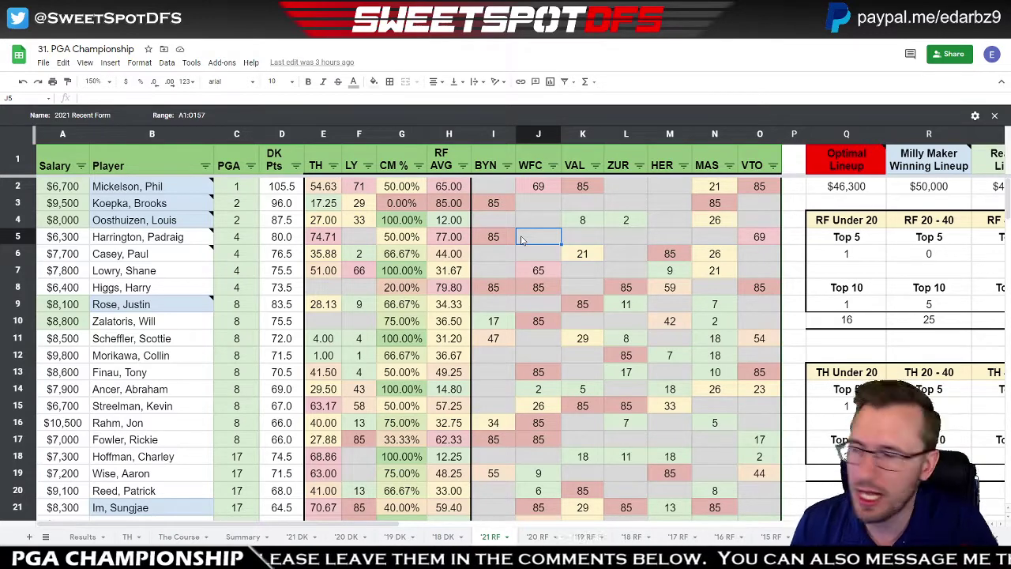
# - Switch to the 00c. 2021 Lineup Construction spreadsheet and clear the sample lineups in D29:I30 of '21 PGA by filling blank row 28 down to row 31
pyautogui.hotkey('ctrl', 'Tab')
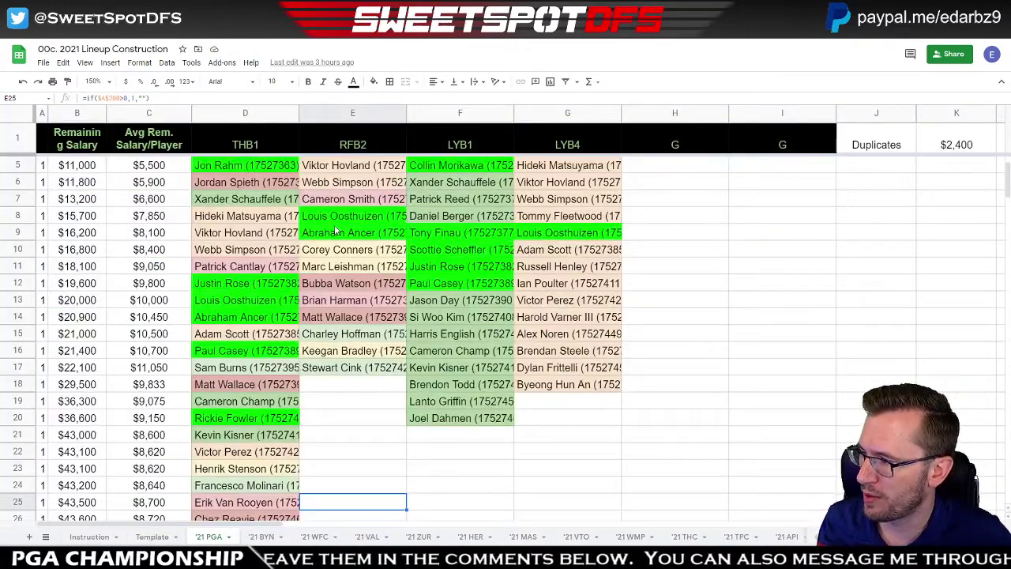
pyautogui.scroll(-5, 336, 230)
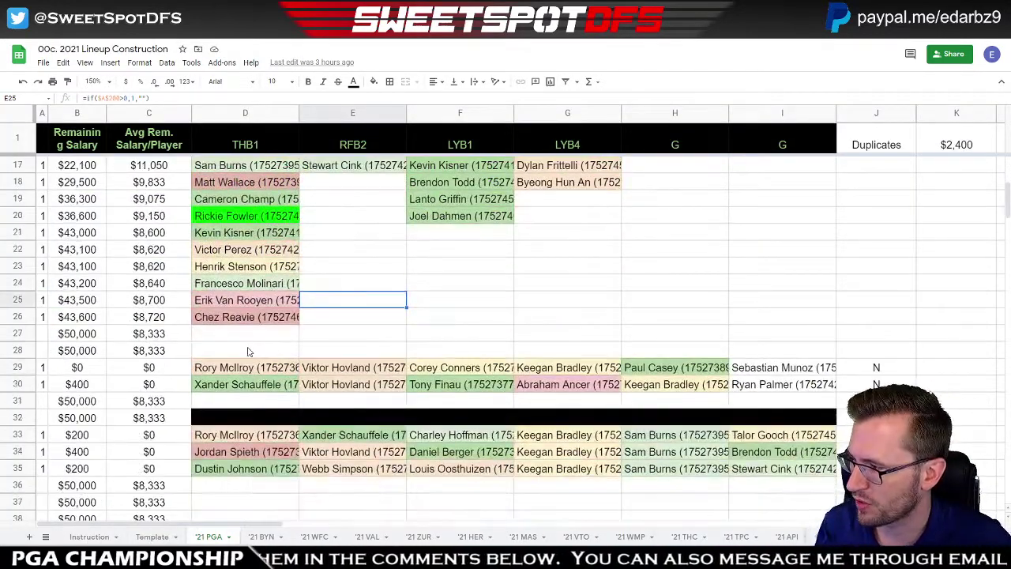
pyautogui.moveTo(253, 352); pyautogui.dragTo(825, 353)
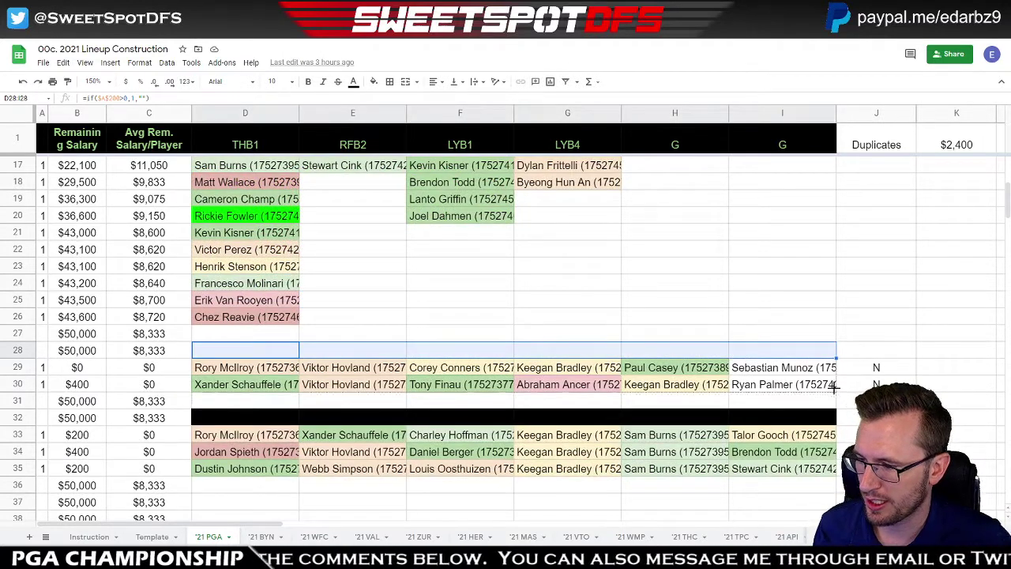
pyautogui.moveTo(834, 392); pyautogui.dragTo(833, 403)
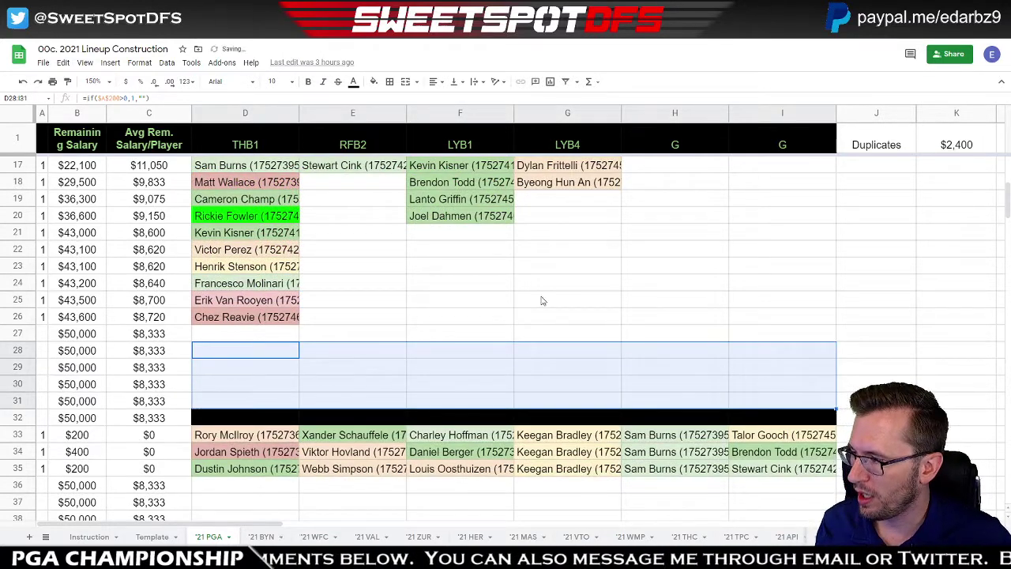
pyautogui.moveTo(238, 349); pyautogui.dragTo(778, 357)
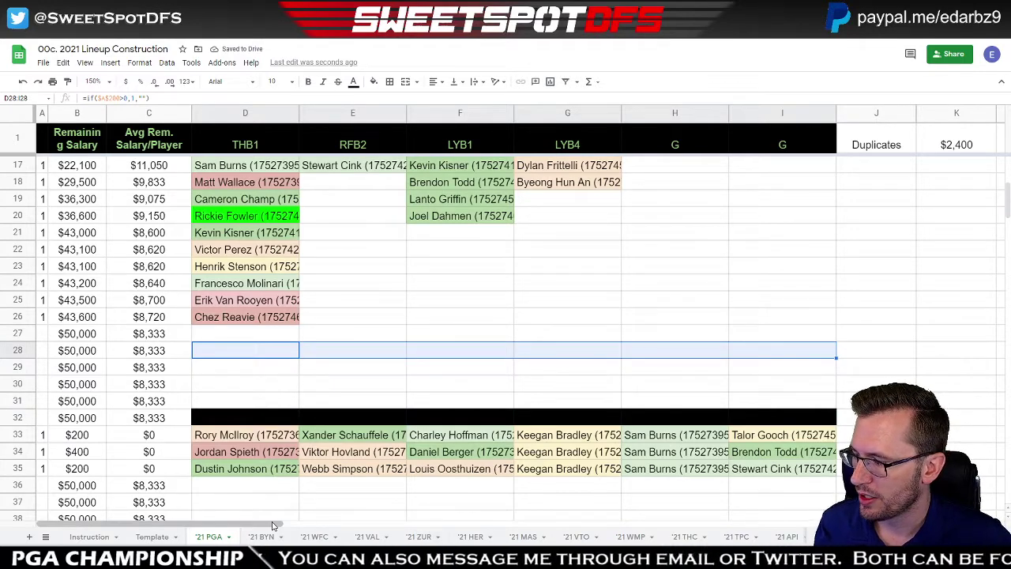
# - Copy the Name + ID entries in N21:N26 and paste them transposed into row 29, starting at D29
pyautogui.moveTo(224, 523); pyautogui.dragTo(458, 526)
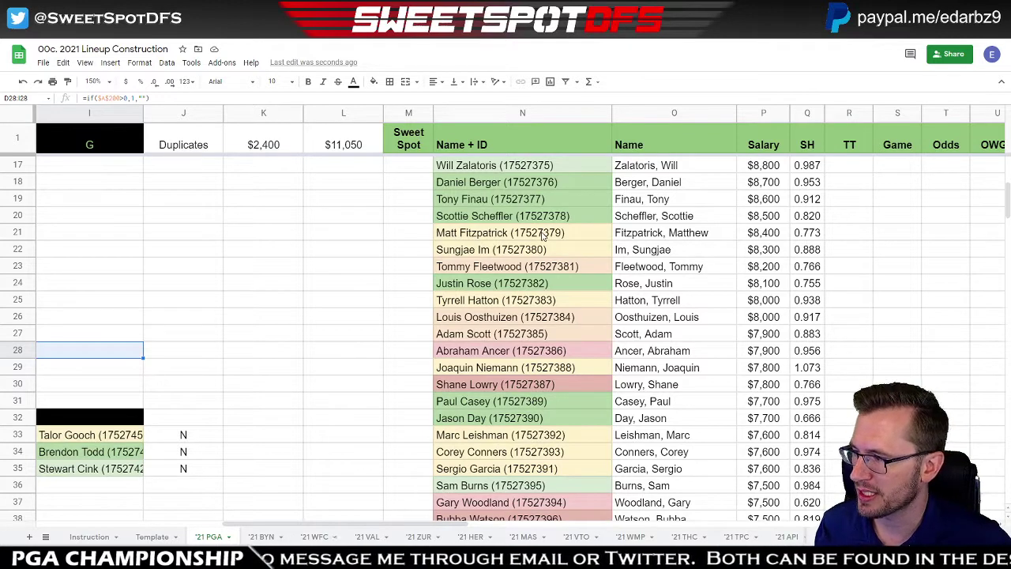
pyautogui.moveTo(543, 234); pyautogui.dragTo(545, 335)
pyautogui.hotkey('ctrl', 'c')
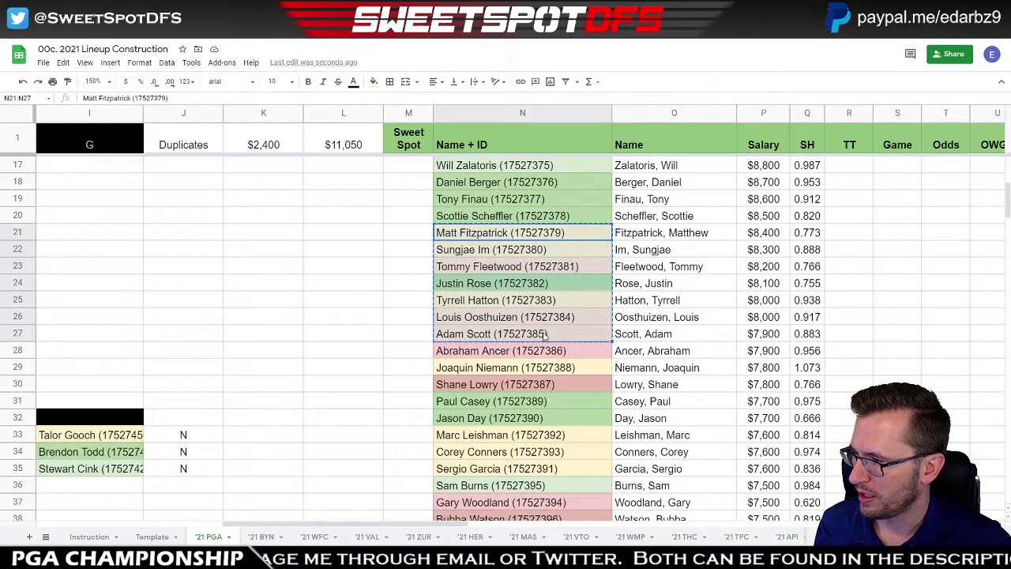
pyautogui.keyDown('shift'); pyautogui.click(540, 320); pyautogui.keyUp('shift')
pyautogui.hotkey('ctrl', 'c')
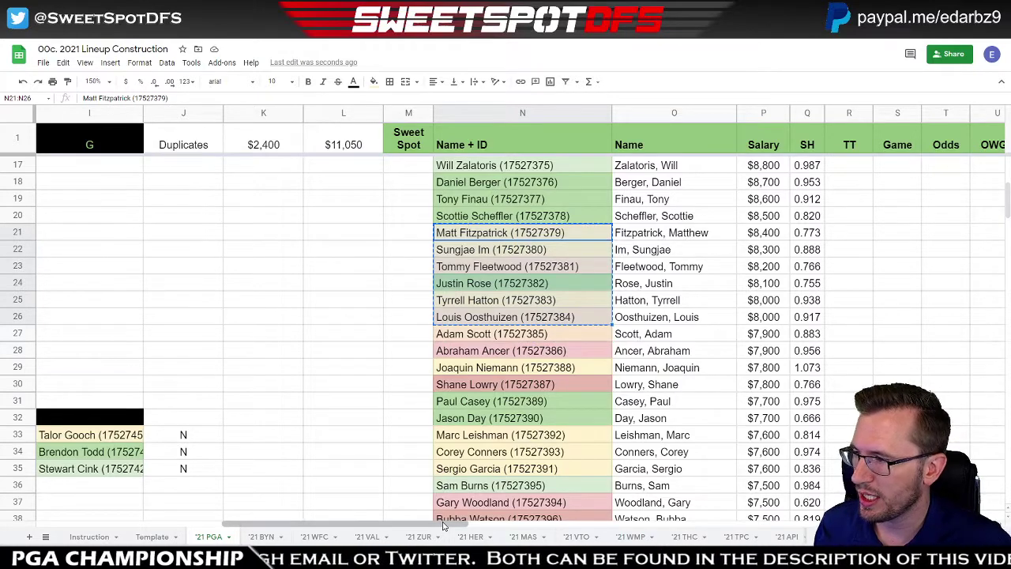
pyautogui.moveTo(444, 526); pyautogui.dragTo(256, 527)
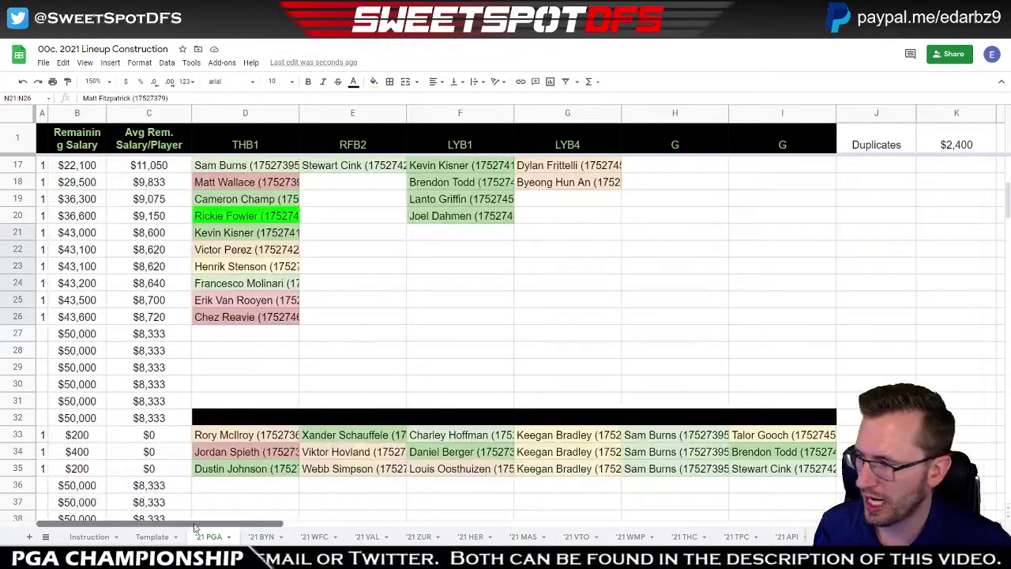
pyautogui.rightClick(237, 371)
pyautogui.moveTo(302, 248)
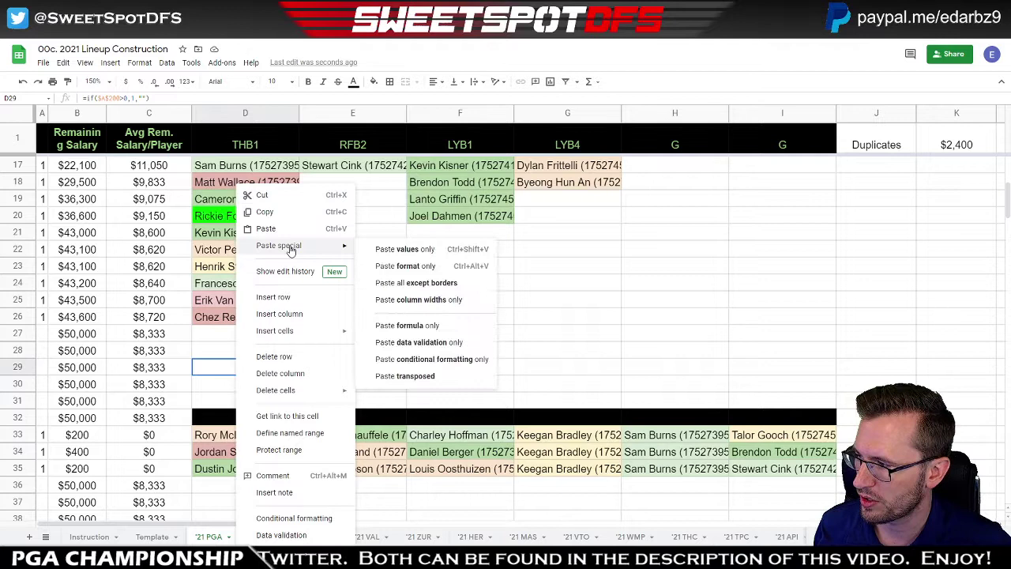
pyautogui.click(404, 249)
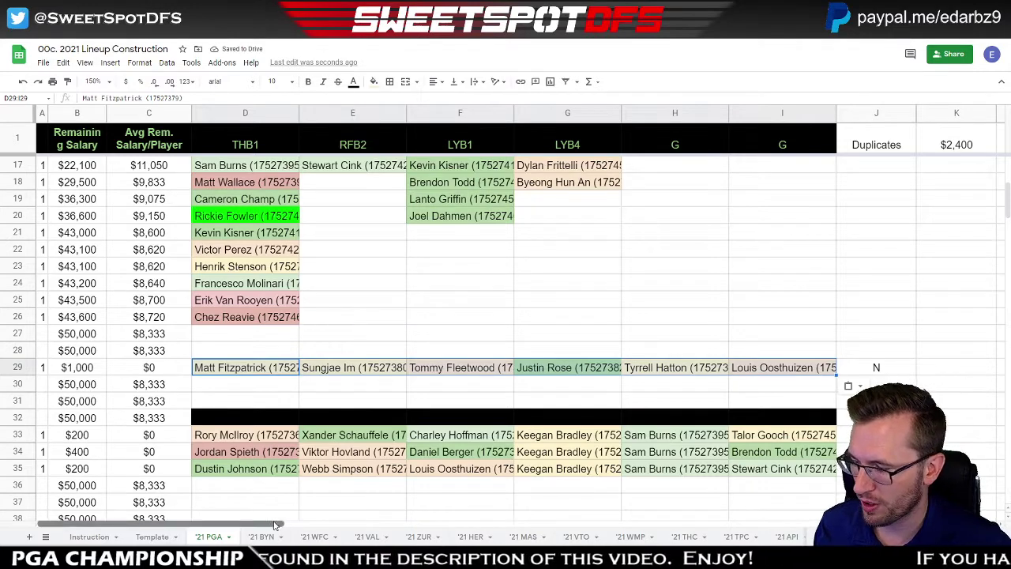
# - Copy the Name + ID entries in N29:N34 and paste them transposed into row 30, starting at D30
pyautogui.moveTo(275, 525); pyautogui.dragTo(453, 525)
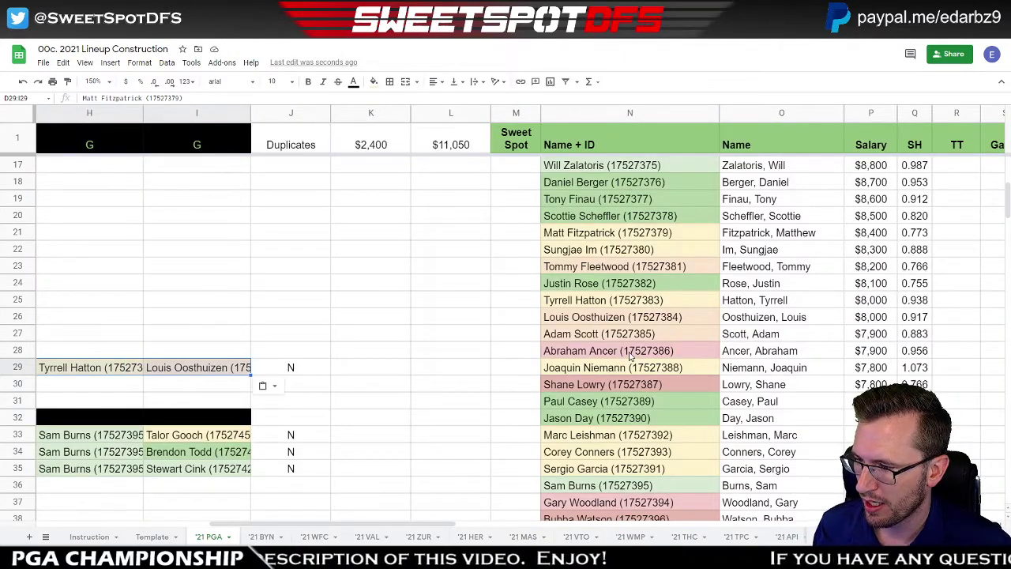
pyautogui.moveTo(631, 368); pyautogui.dragTo(621, 457)
pyautogui.hotkey('ctrl', 'c')
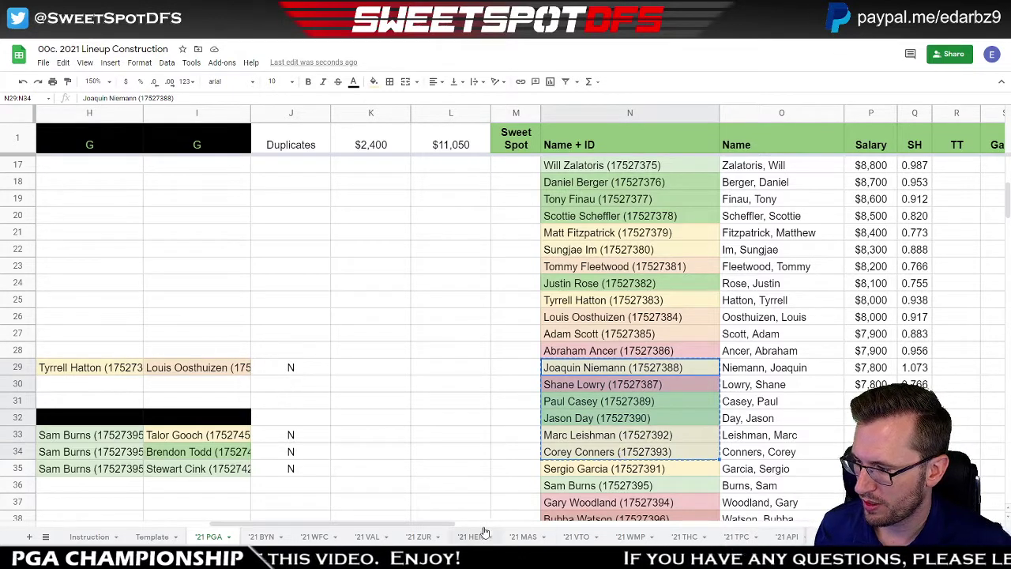
pyautogui.moveTo(433, 525); pyautogui.dragTo(286, 524)
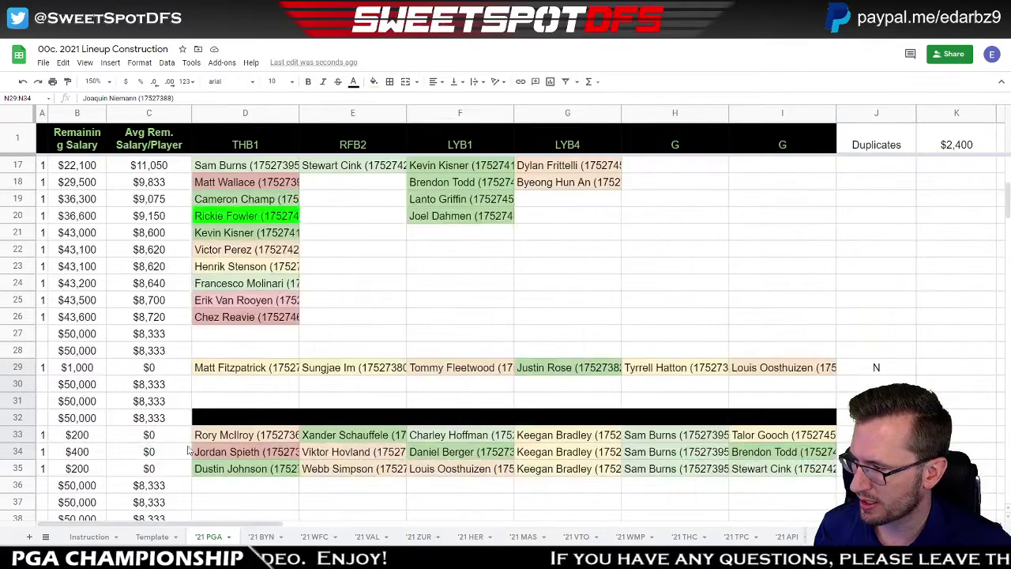
pyautogui.click(229, 387)
pyautogui.rightClick(229, 387)
pyautogui.moveTo(296, 249)
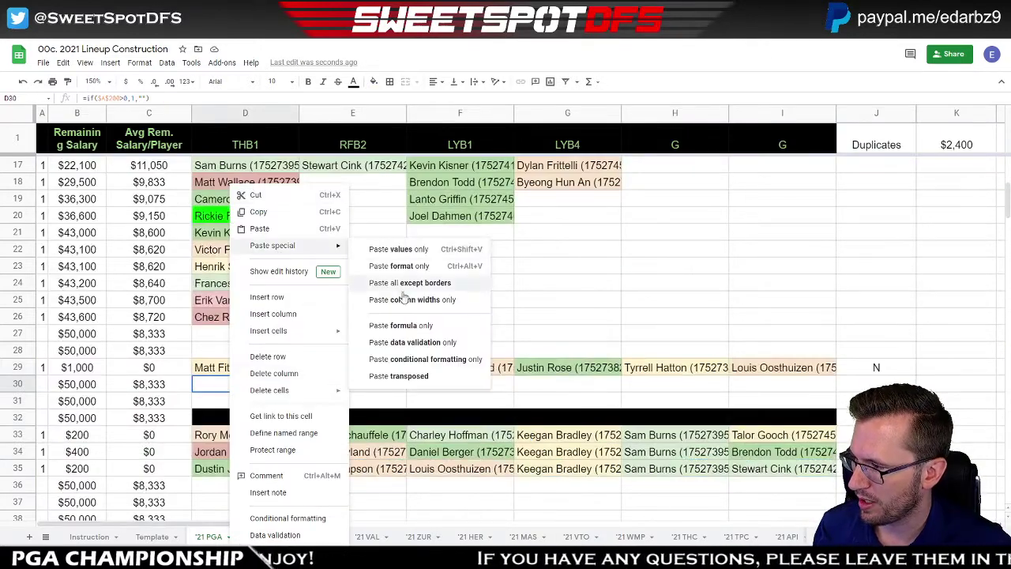
pyautogui.click(410, 380)
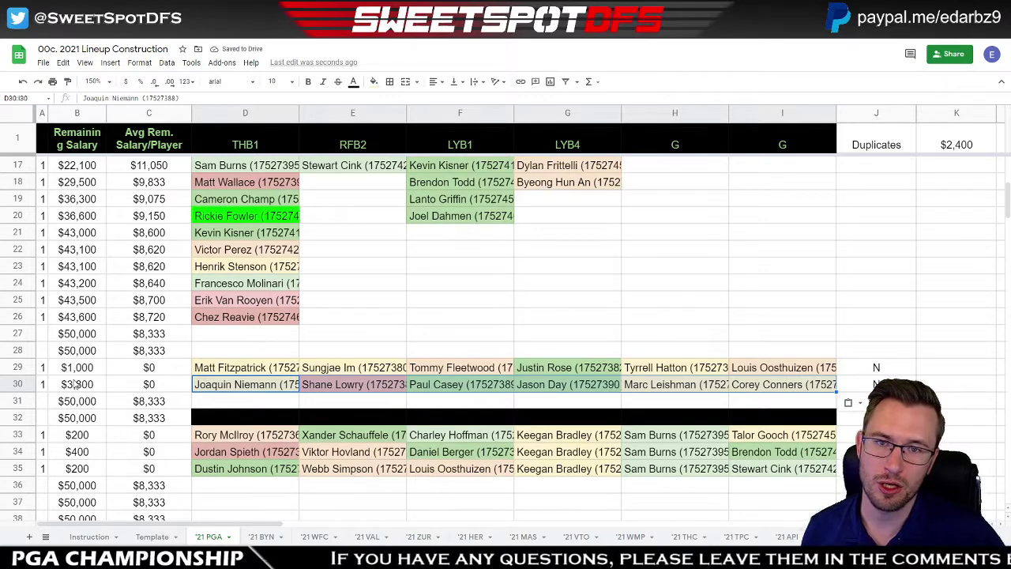
# - Review the lineup in D30:I30 and compare the names and salaries listed in rows 21 to 30 of the player pool
pyautogui.moveTo(215, 385); pyautogui.dragTo(780, 388)
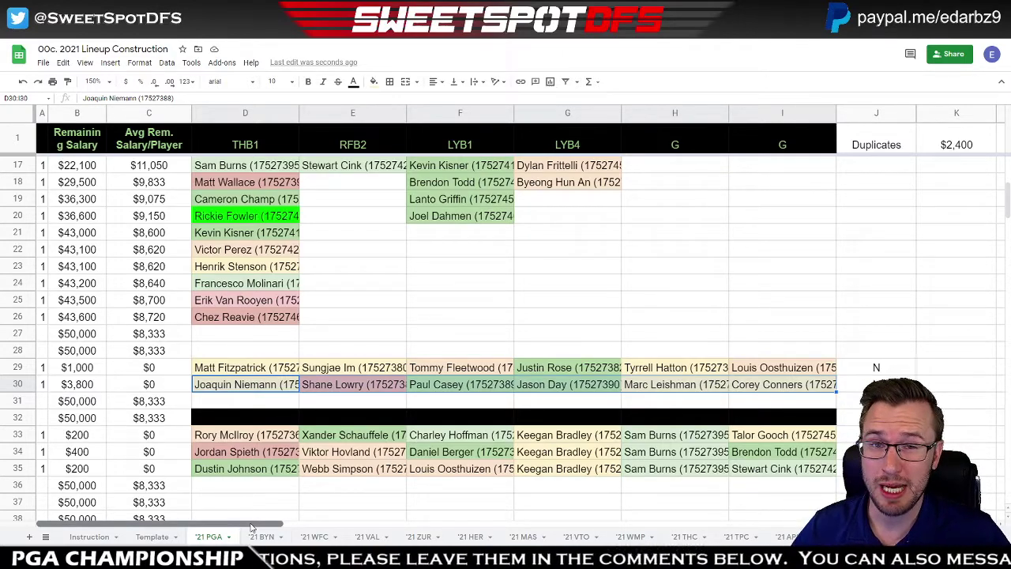
pyautogui.moveTo(252, 527); pyautogui.dragTo(427, 527)
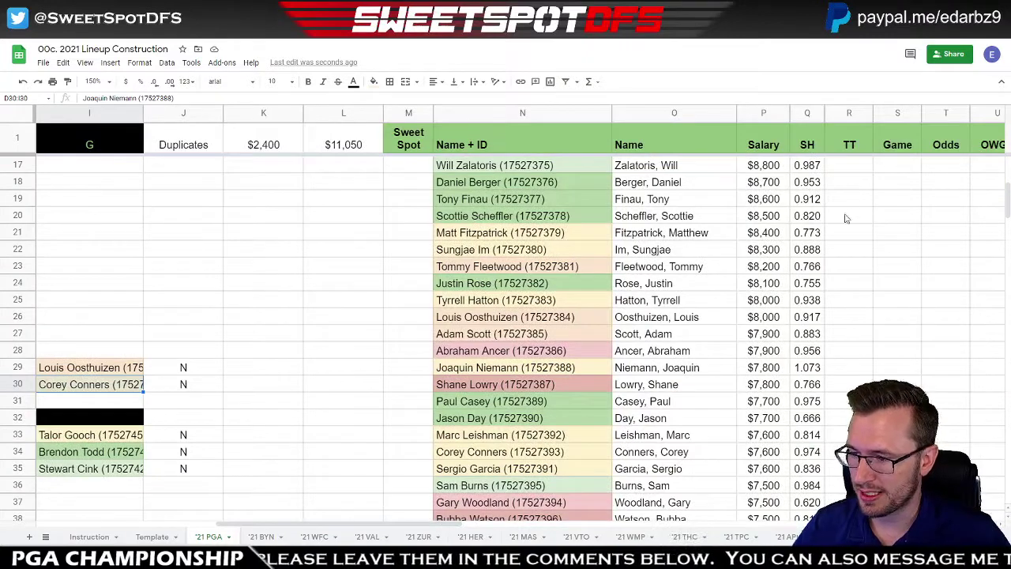
pyautogui.click(772, 384)
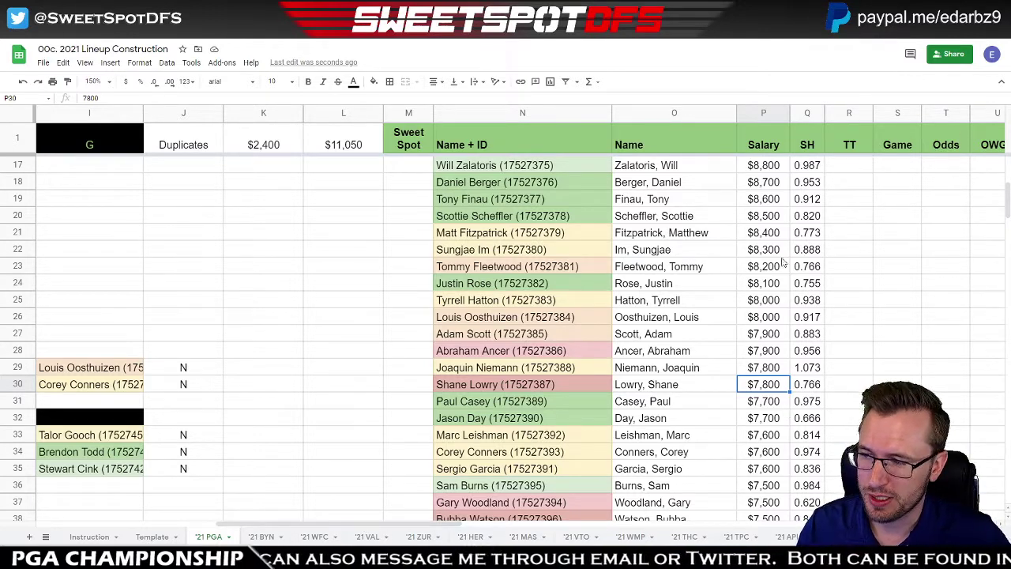
pyautogui.moveTo(695, 234); pyautogui.dragTo(690, 384)
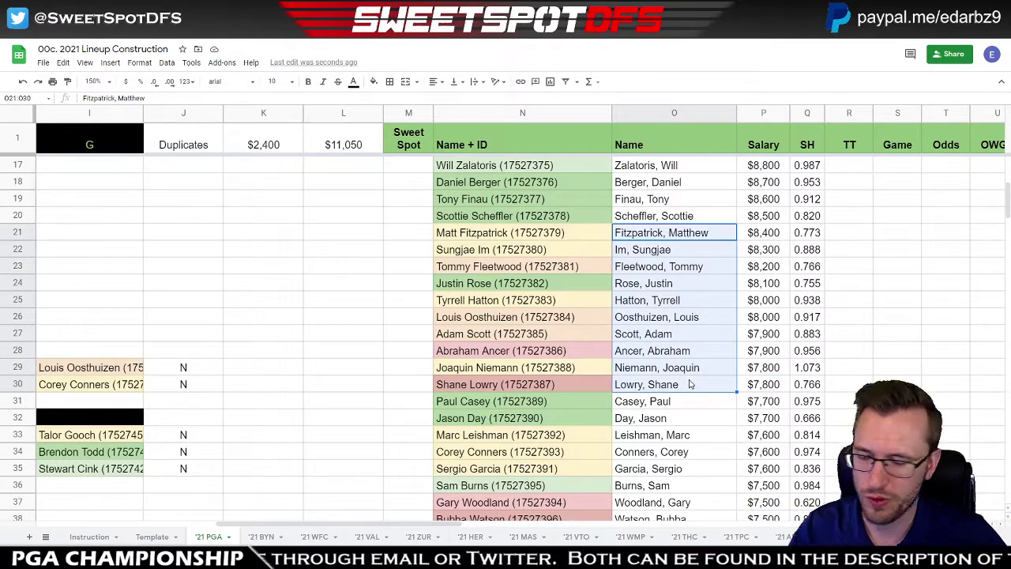
pyautogui.click(690, 237)
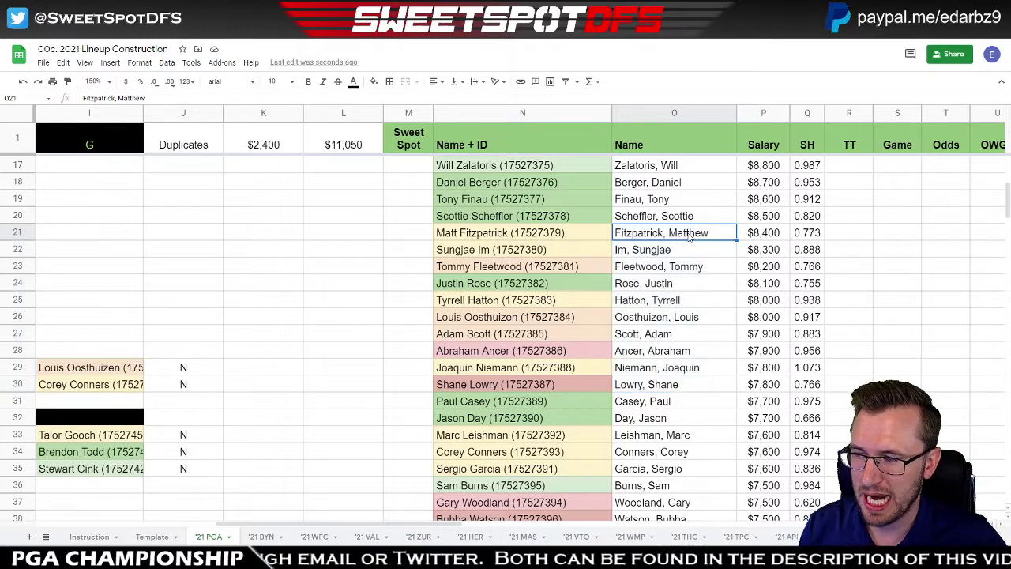
# - Compare the players and salaries in rows 21 to 29 of the pool with the group in rows 29 to 34
pyautogui.click(684, 373)
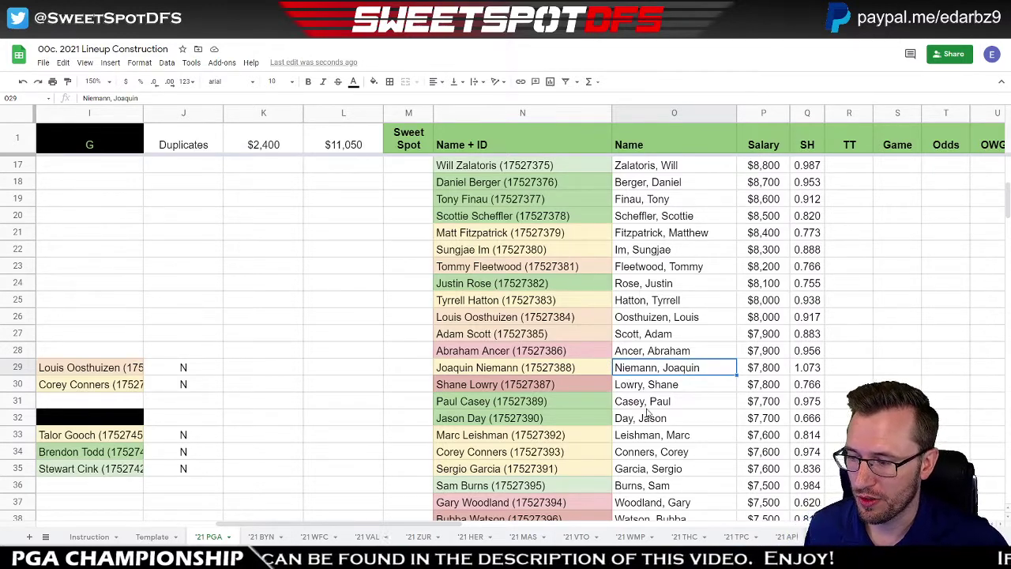
pyautogui.keyDown('shift'); pyautogui.click(684, 455); pyautogui.keyUp('shift')
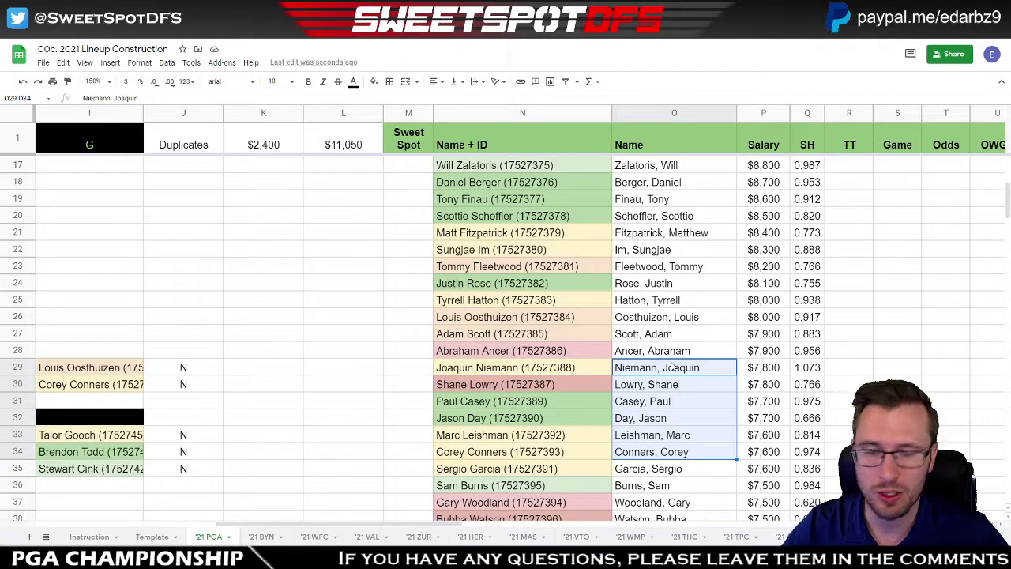
pyautogui.click(688, 287)
pyautogui.click(688, 238)
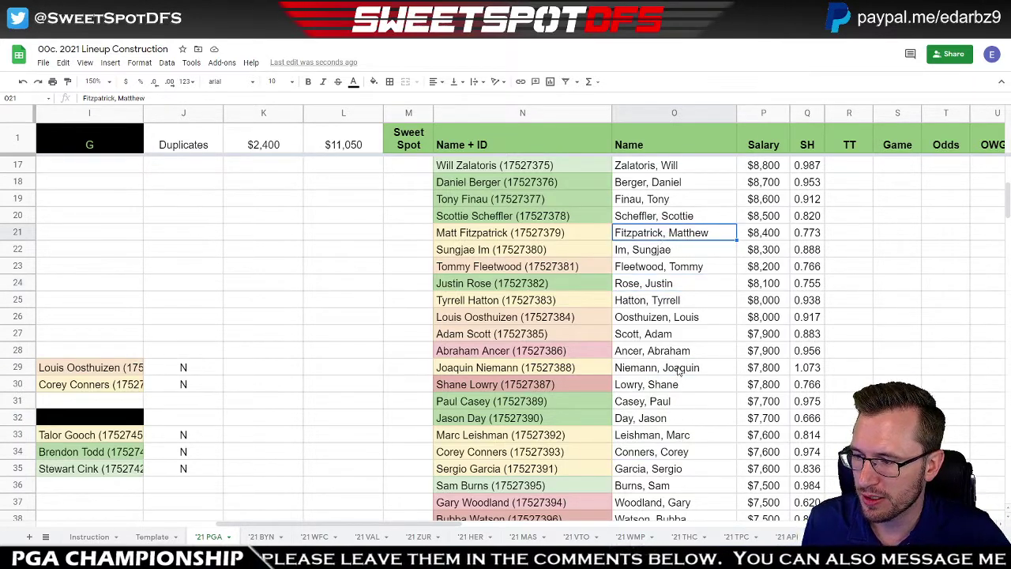
pyautogui.moveTo(680, 370); pyautogui.dragTo(676, 232)
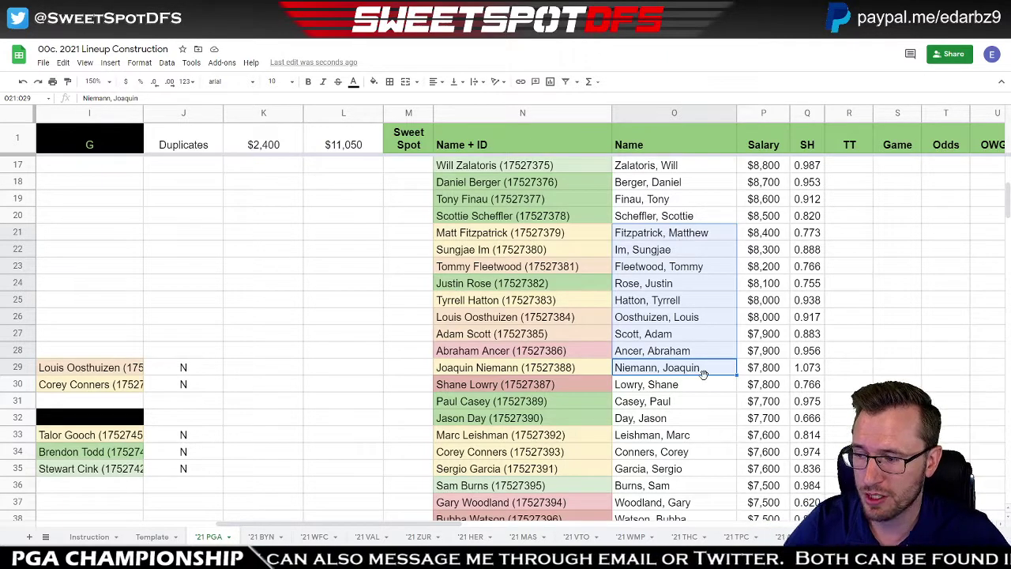
pyautogui.scroll(-2, 706, 377)
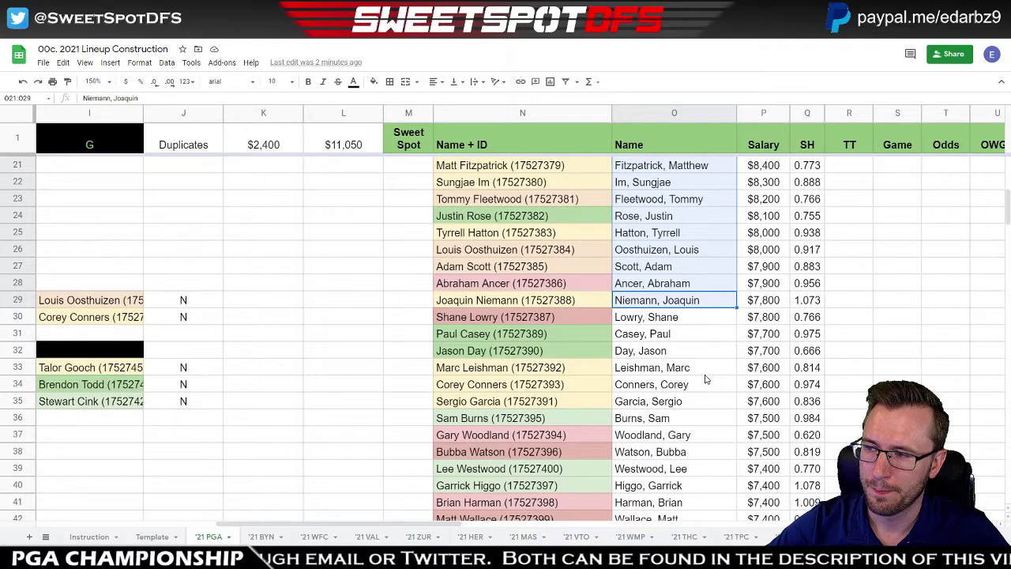
pyautogui.scroll(2, 706, 377)
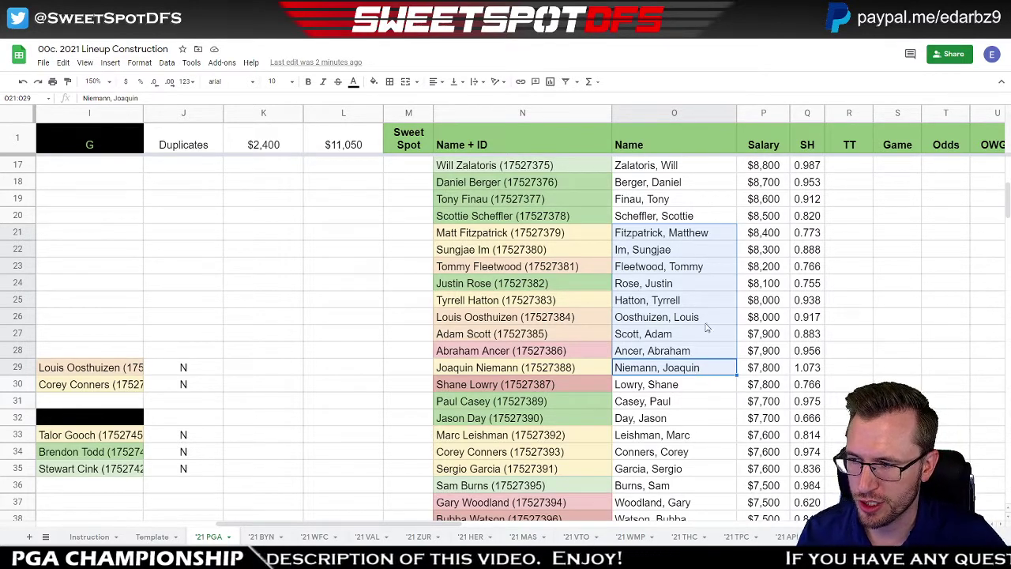
pyautogui.click(689, 239)
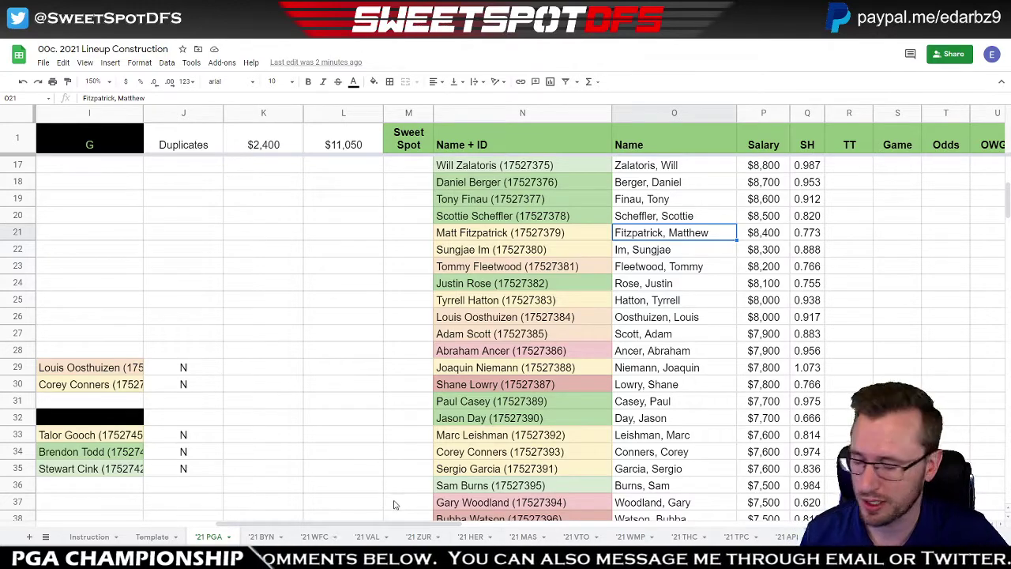
# - Check the lineup in D29:I29 against its remaining salary in B29 and widen column B so its header fits
pyautogui.moveTo(387, 523); pyautogui.dragTo(222, 523)
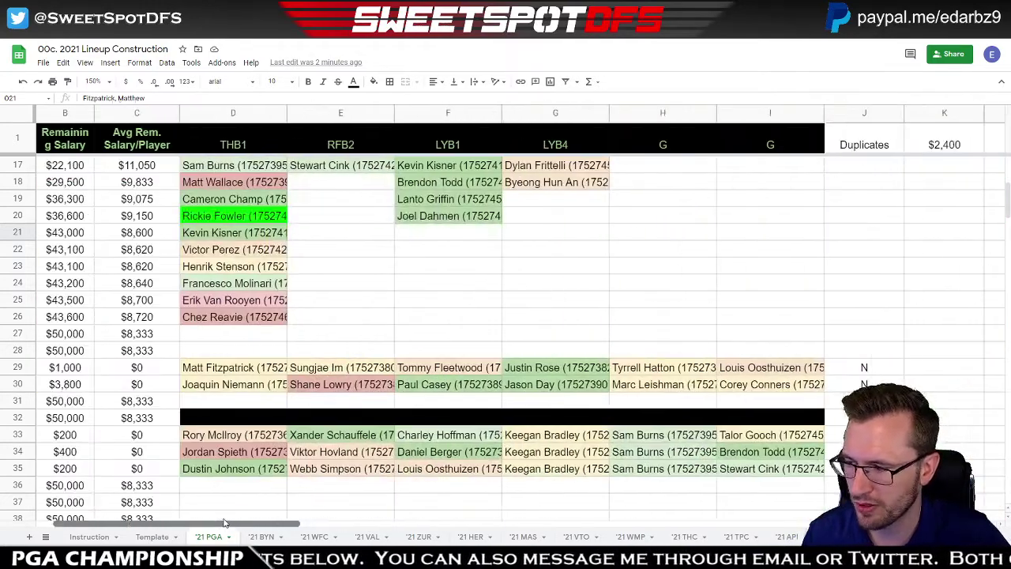
pyautogui.hotkey('ctrl', 'Tab')
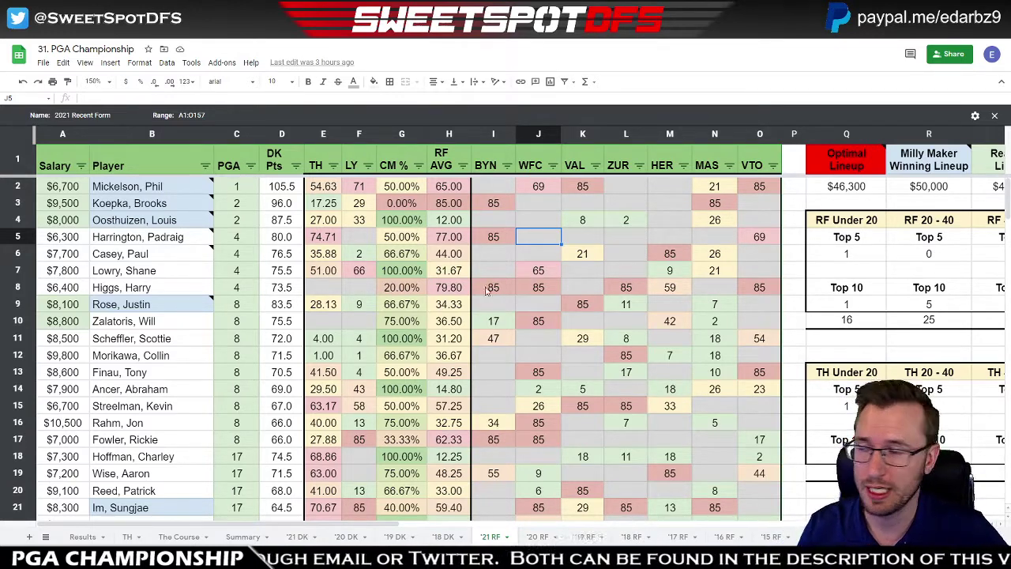
pyautogui.hotkey('ctrl', 'Tab')
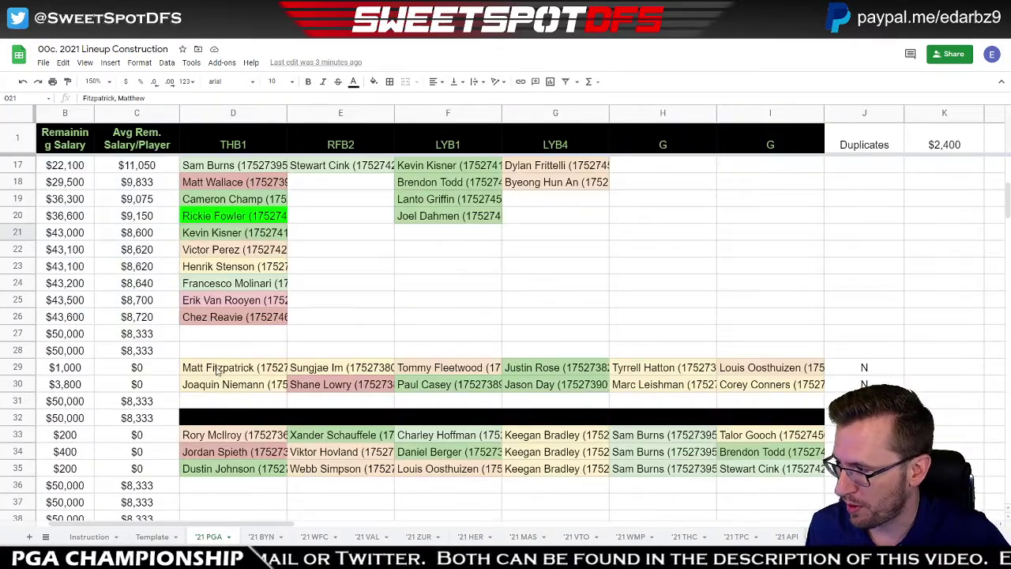
pyautogui.moveTo(218, 370); pyautogui.dragTo(778, 369)
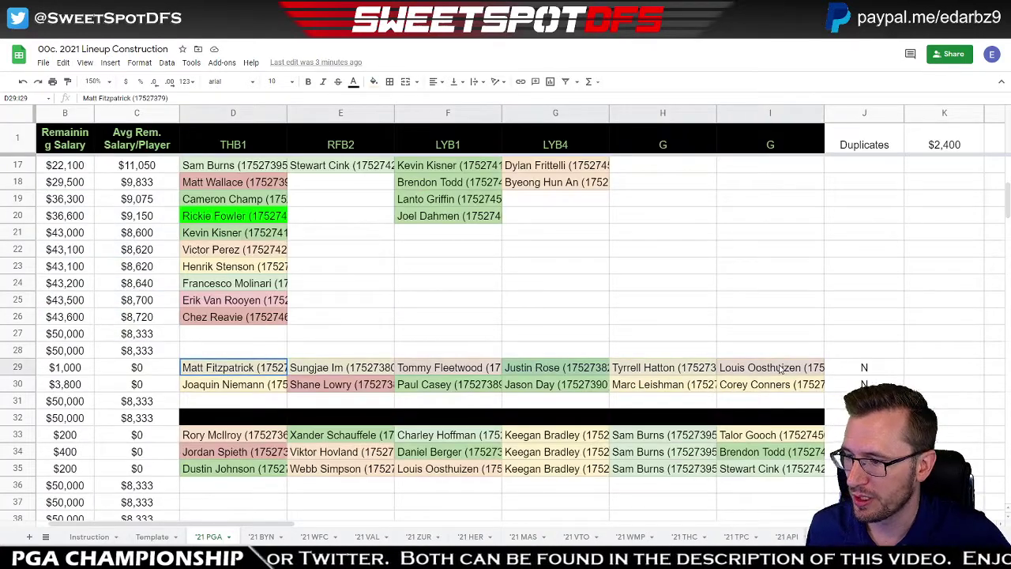
pyautogui.click(69, 370)
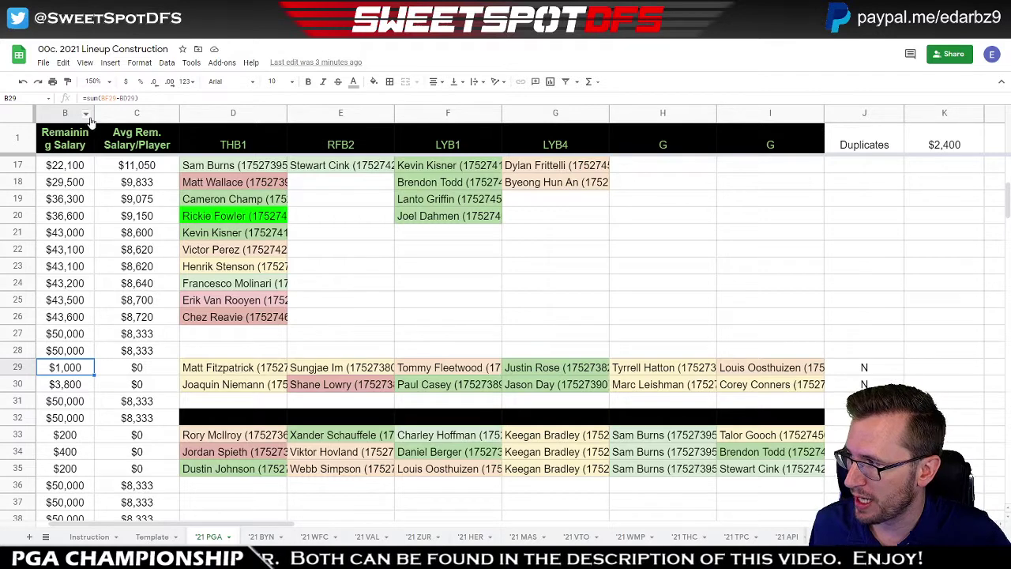
pyautogui.moveTo(95, 115); pyautogui.dragTo(104, 115)
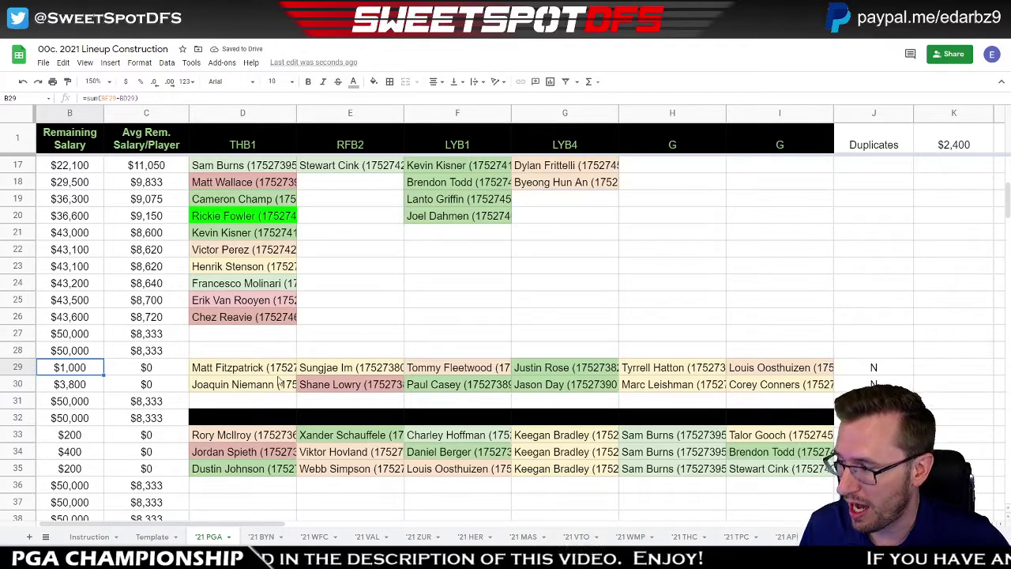
pyautogui.moveTo(269, 526)
pyautogui.mouseDown()
pyautogui.moveTo(436, 522)
pyautogui.moveTo(266, 522)
pyautogui.mouseUp()
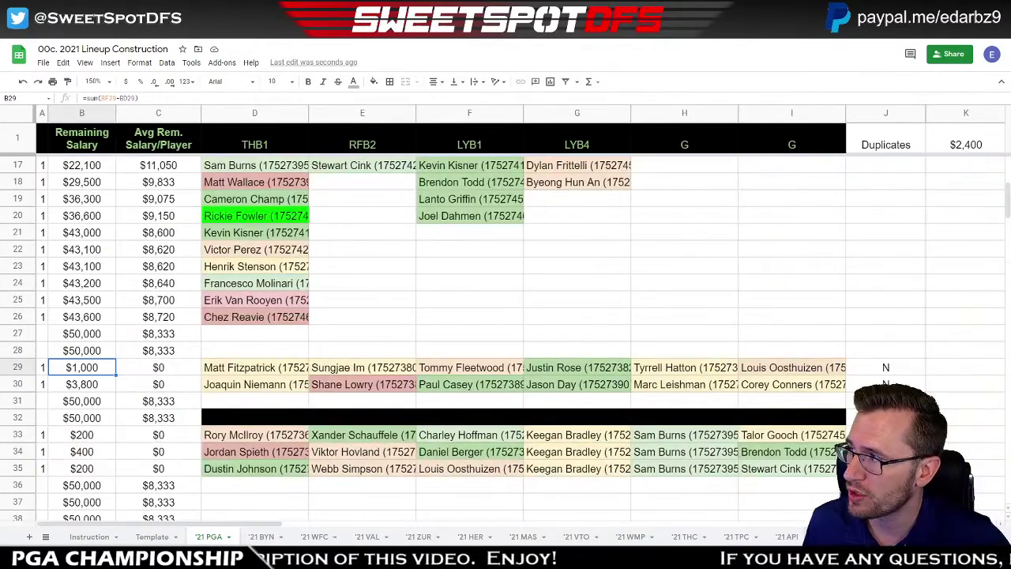
# - Switch to the 31. PGA Championship spreadsheet and highlight the realistic lineup's salaries in A2:A4, A9:A10 and A24 of '21 RF
pyautogui.hotkey('ctrl', 'Tab')
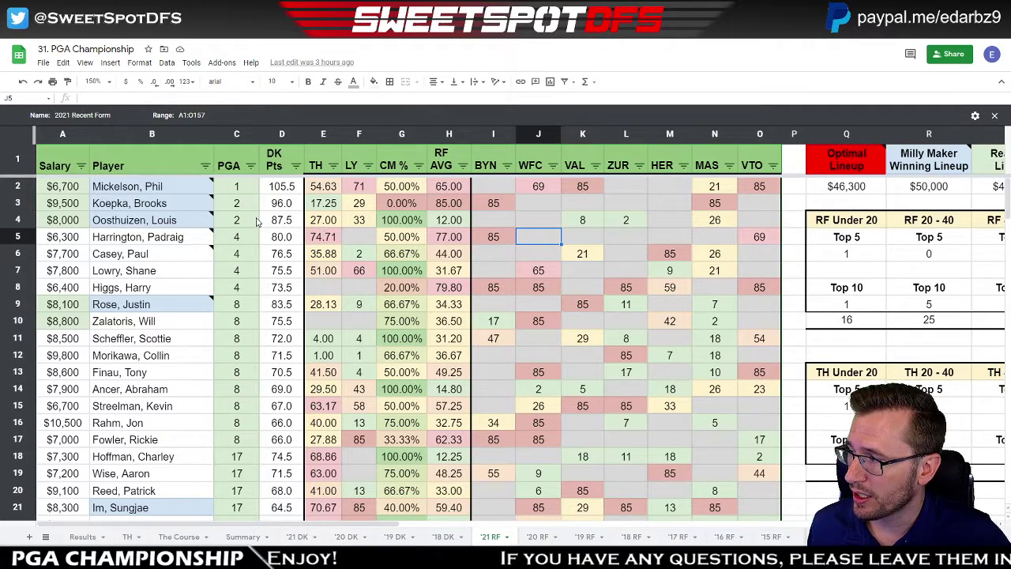
pyautogui.click(113, 189)
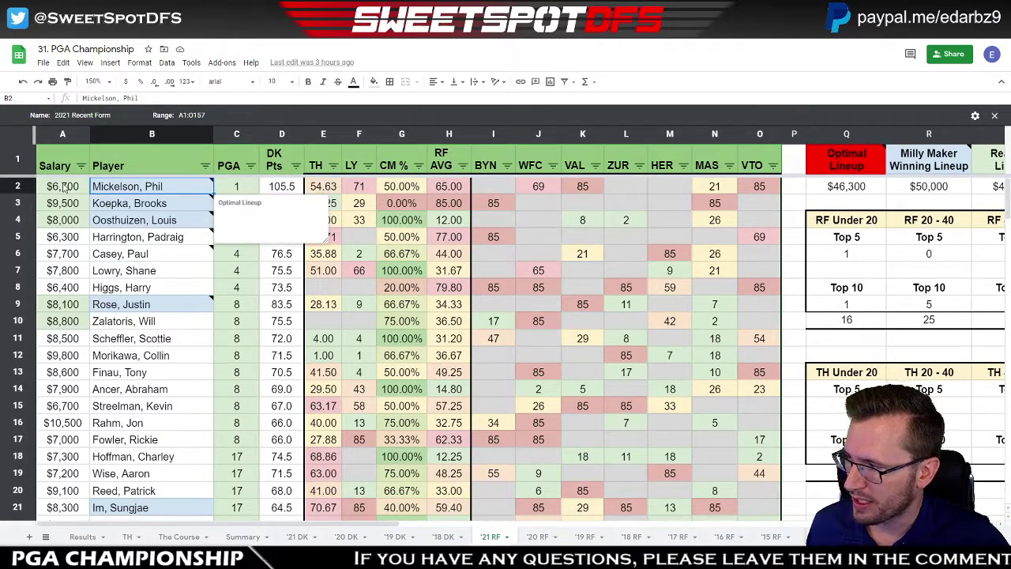
pyautogui.moveTo(62, 186); pyautogui.dragTo(58, 227)
pyautogui.click(73, 255)
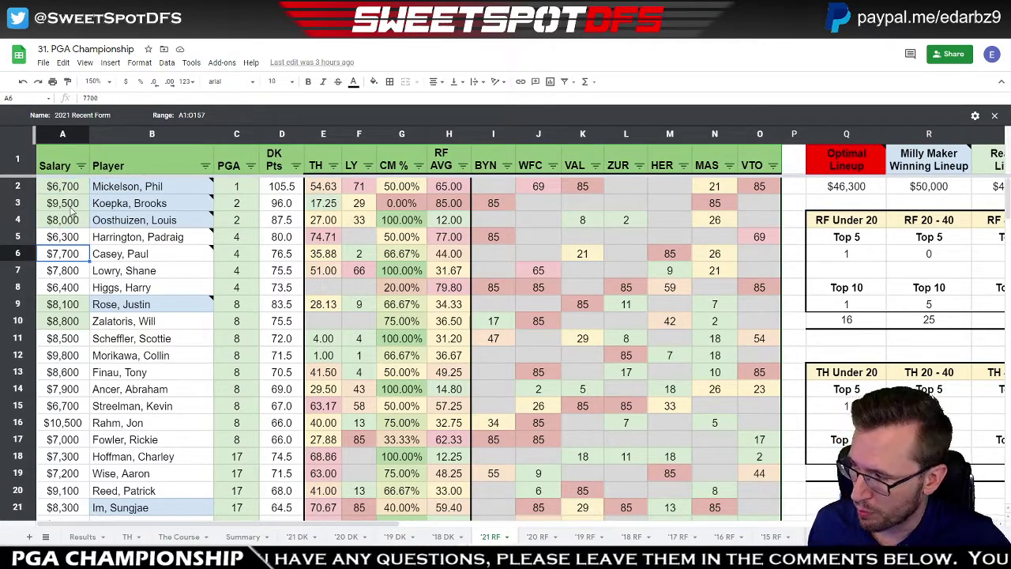
pyautogui.moveTo(71, 190); pyautogui.dragTo(75, 221)
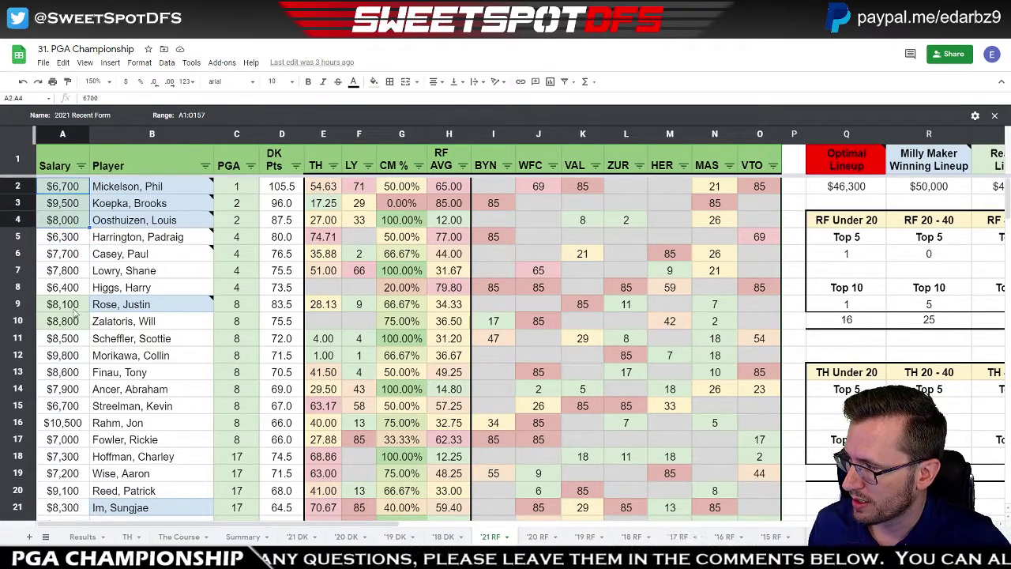
pyautogui.moveTo(63, 308)
pyautogui.mouseDown()
pyautogui.moveTo(86, 326)
pyautogui.moveTo(63, 322)
pyautogui.mouseUp()
pyautogui.scroll(-1, 63, 322)
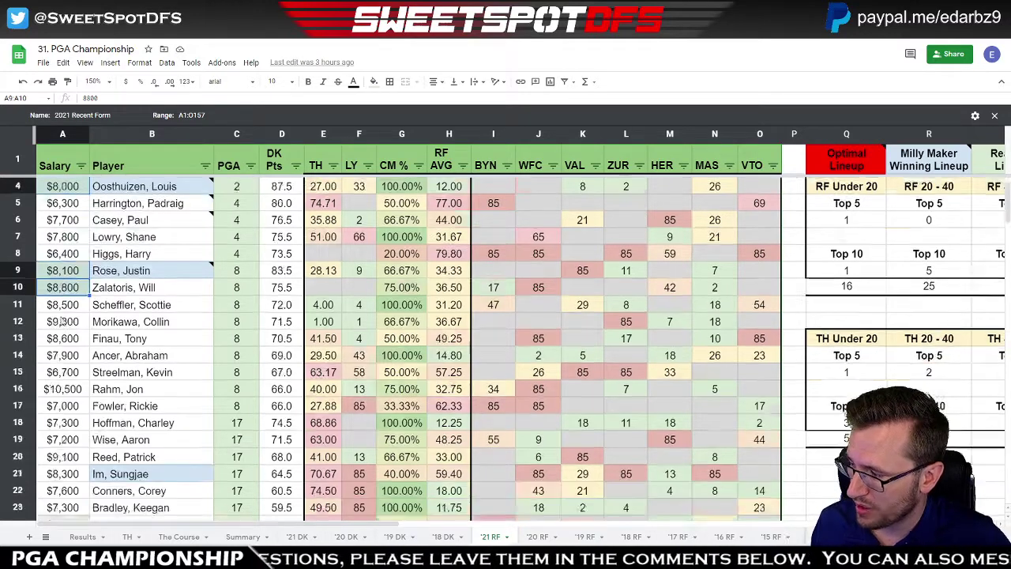
pyautogui.scroll(-2, 61, 322)
pyautogui.click(69, 425)
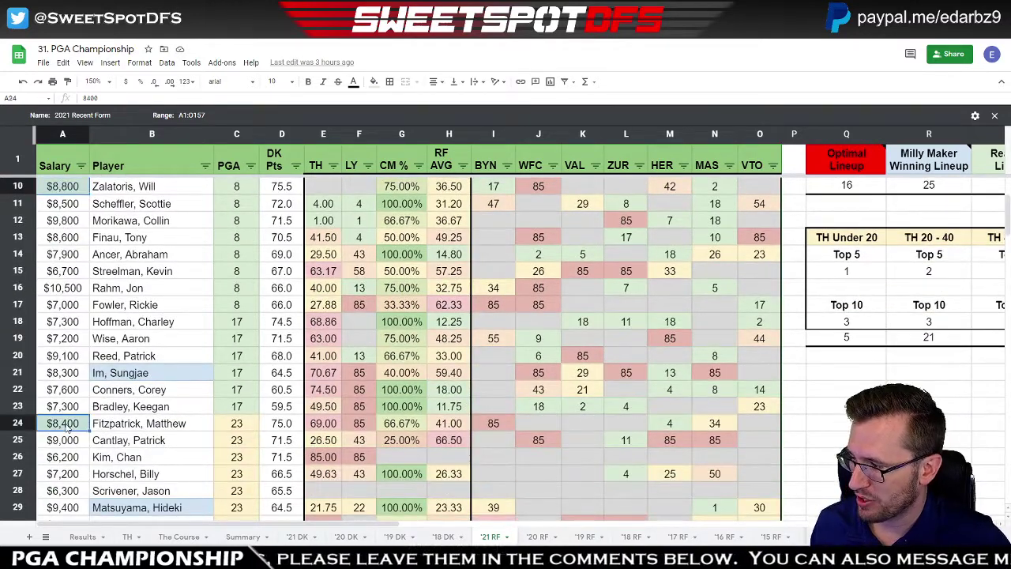
pyautogui.scroll(3, 68, 427)
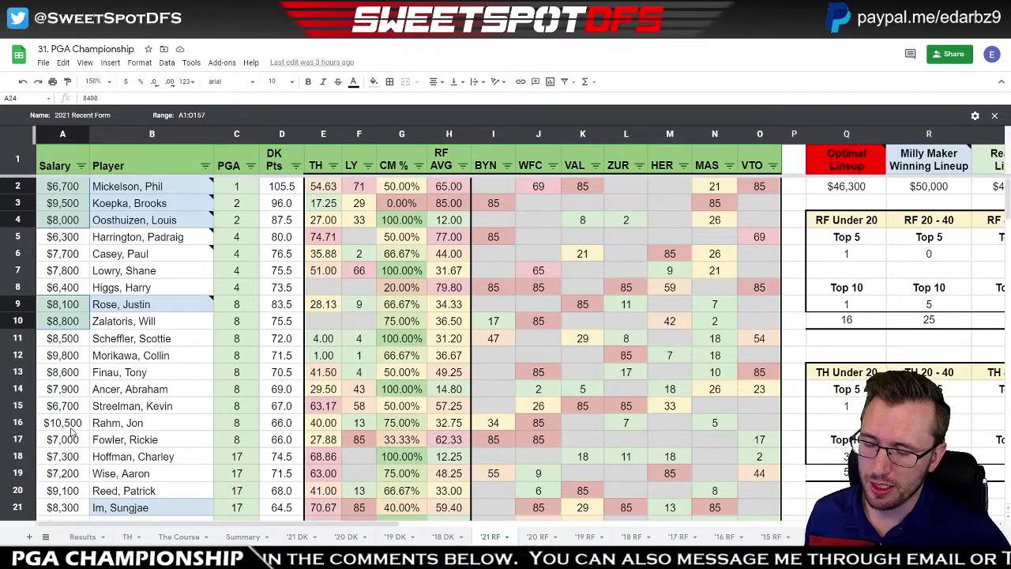
# - Compare the salary and DK points of Matthew Fitzpatrick in row 24 with those of Scottie Scheffler in row 11
pyautogui.scroll(-2, 71, 431)
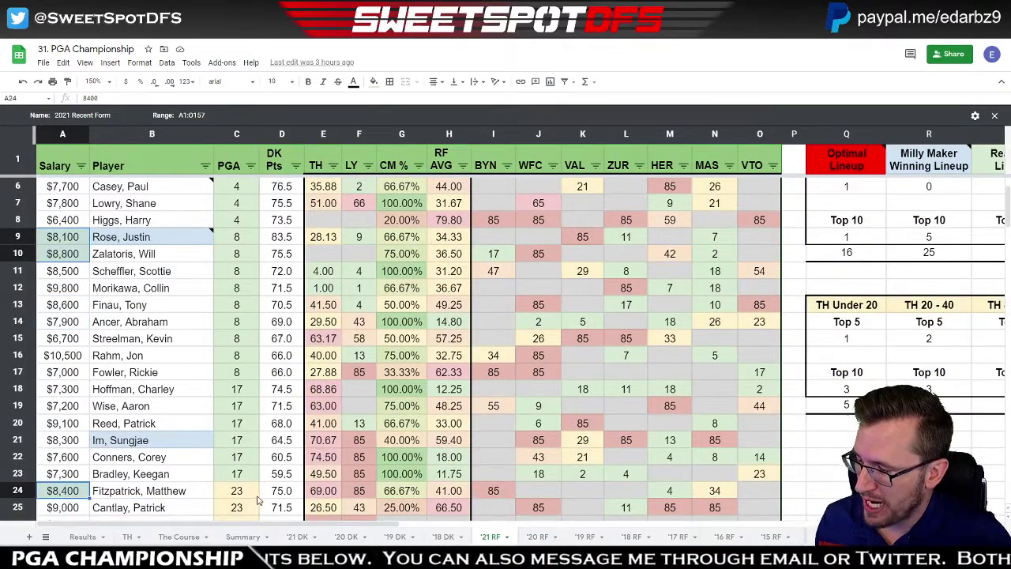
pyautogui.click(286, 491)
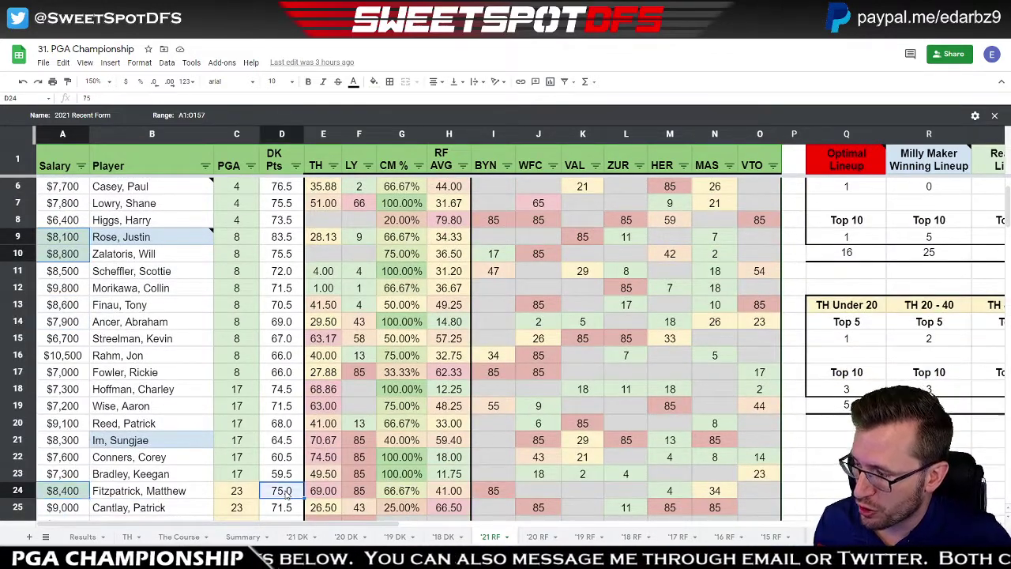
pyautogui.keyDown('ctrl'); pyautogui.click(75, 276); pyautogui.keyUp('ctrl')
pyautogui.keyDown('ctrl'); pyautogui.click(294, 272); pyautogui.keyUp('ctrl')
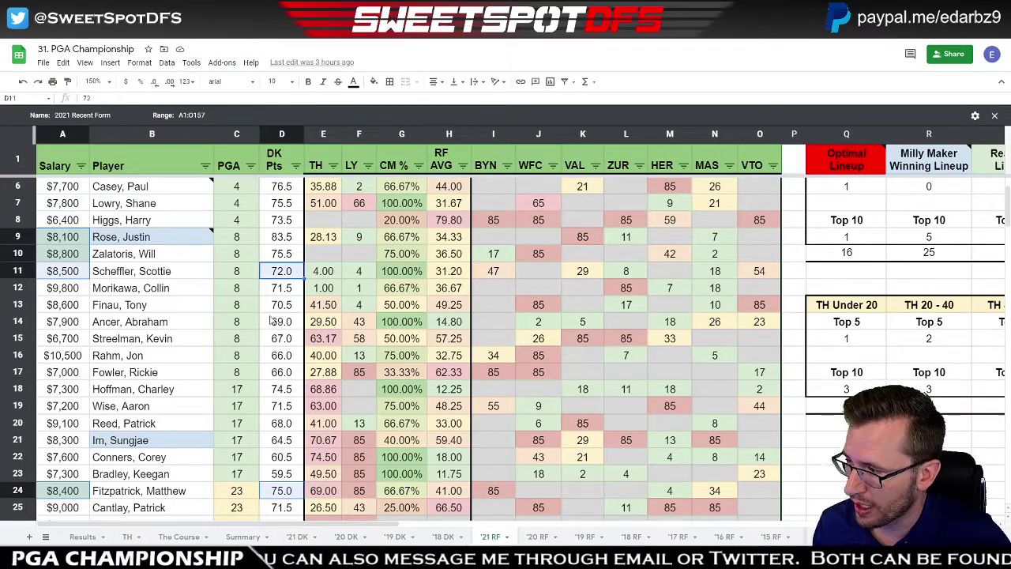
pyautogui.scroll(2, 236, 326)
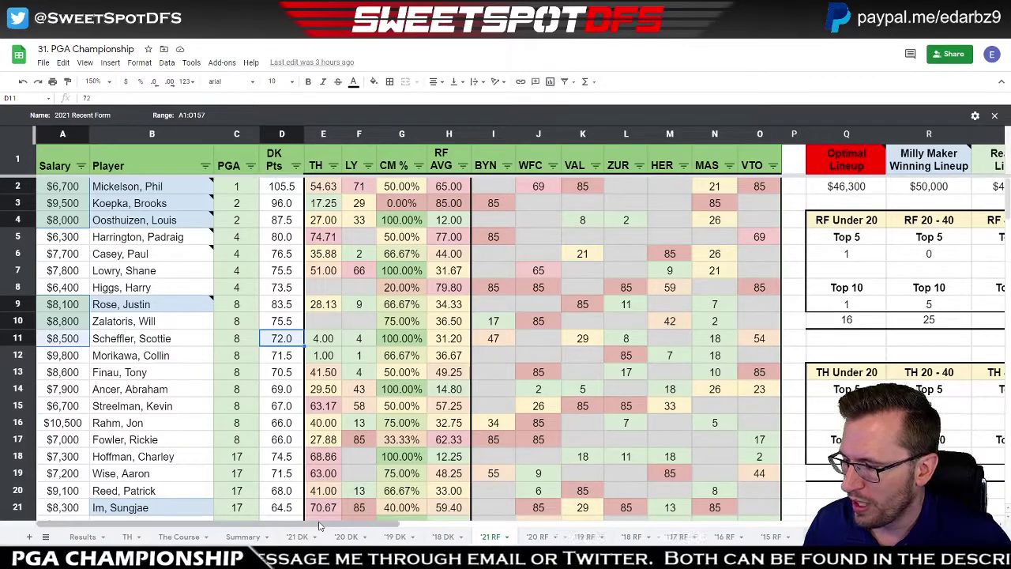
# - Compare the Optimal, Milly Maker Winning and Realistic Lineup salaries in Q1:S2 and read the Realistic Lineup header's note
pyautogui.moveTo(320, 525); pyautogui.dragTo(411, 525)
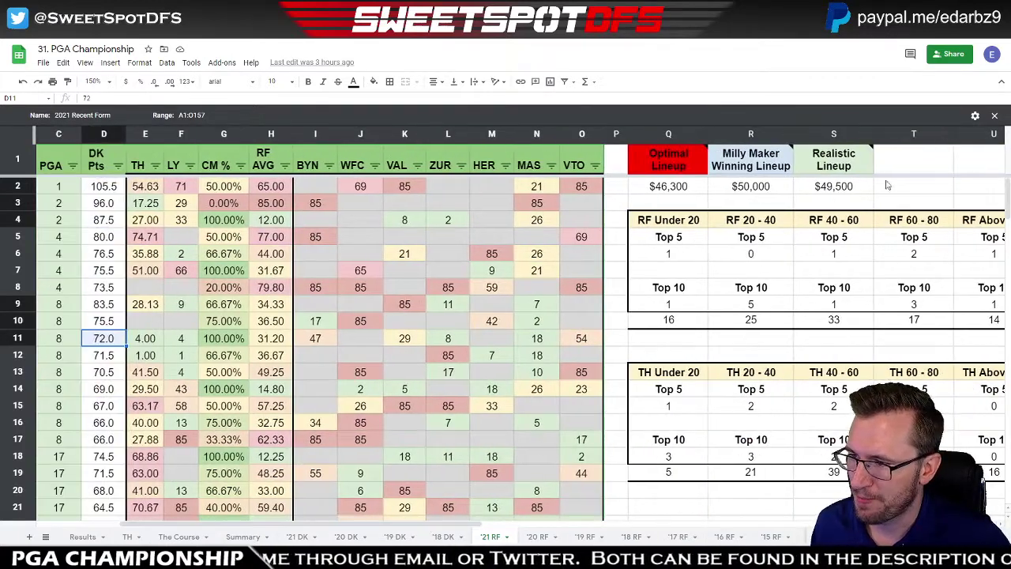
pyautogui.click(847, 192)
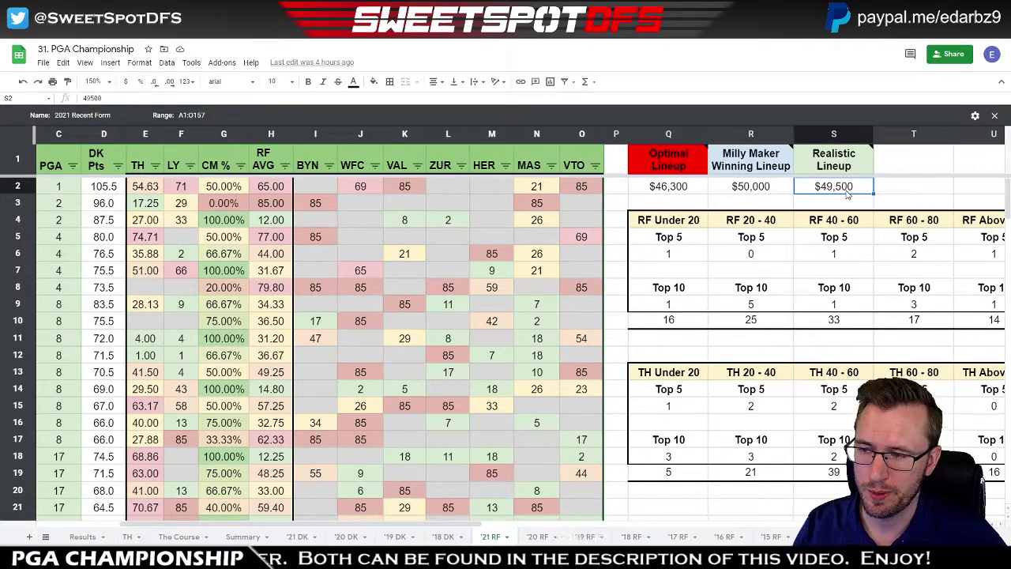
pyautogui.moveTo(847, 168)
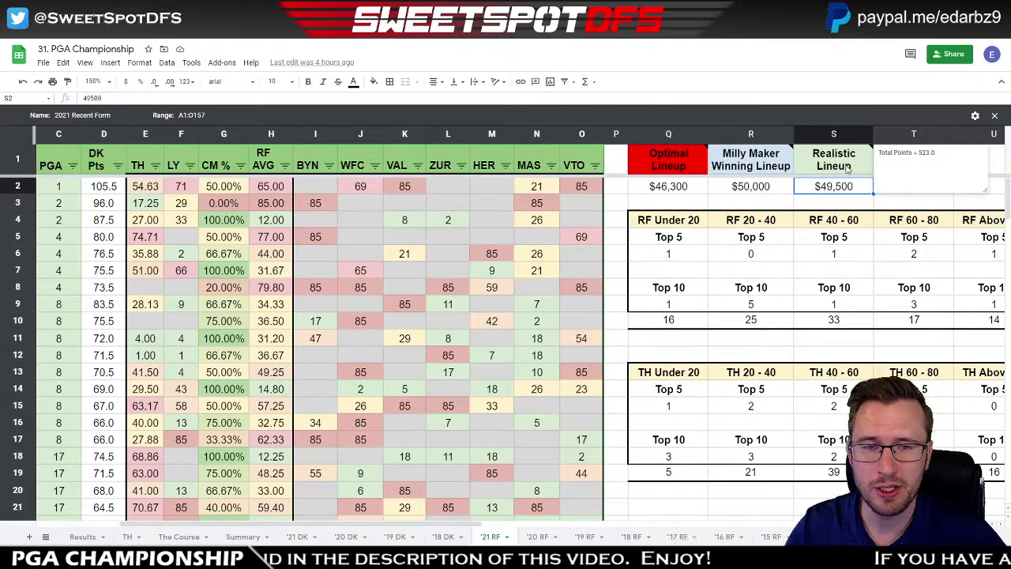
pyautogui.click(757, 157)
pyautogui.click(736, 204)
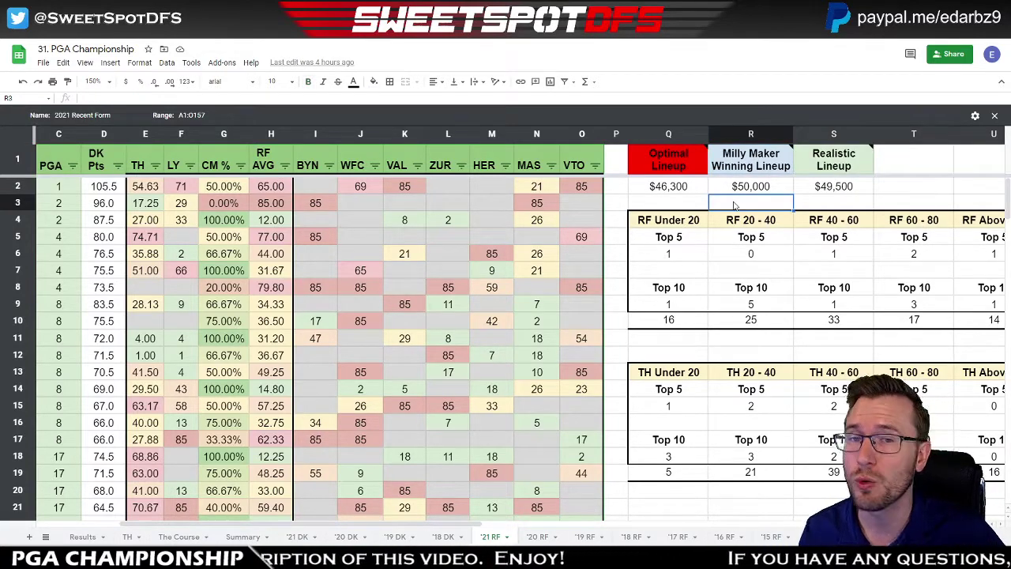
pyautogui.click(839, 165)
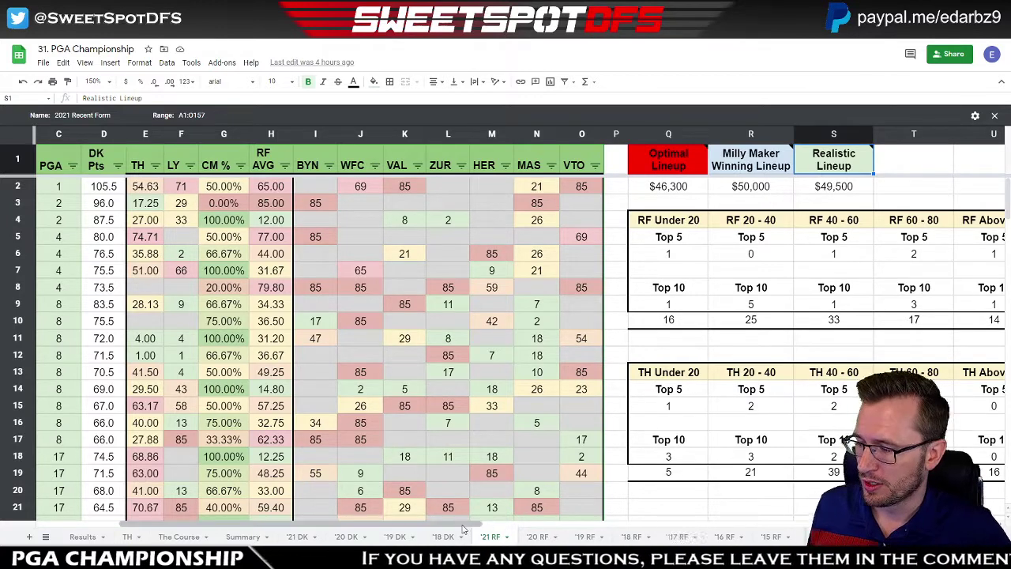
# - Review the highlighted players in rows 2 to 27, examining Scottie Scheffler's row and the note on Louis Oosthuizen
pyautogui.moveTo(414, 527); pyautogui.dragTo(330, 526)
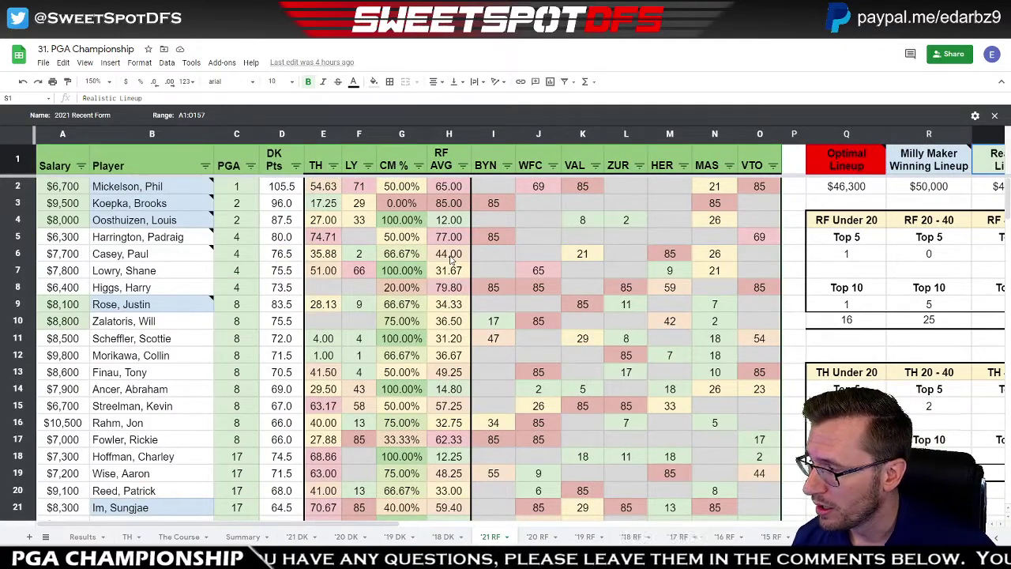
pyautogui.scroll(-1, 452, 259)
pyautogui.scroll(-2, 452, 259)
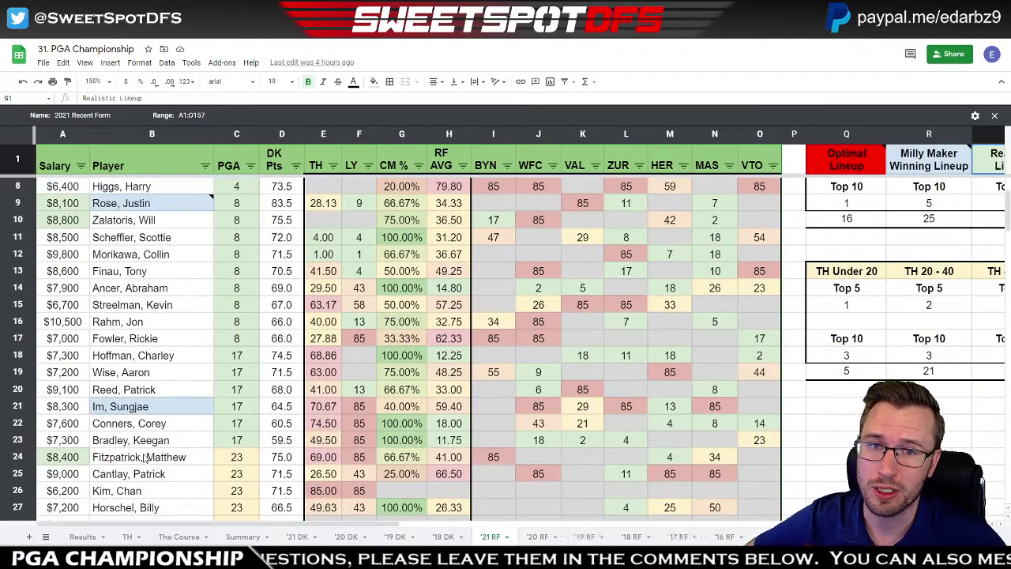
pyautogui.click(161, 236)
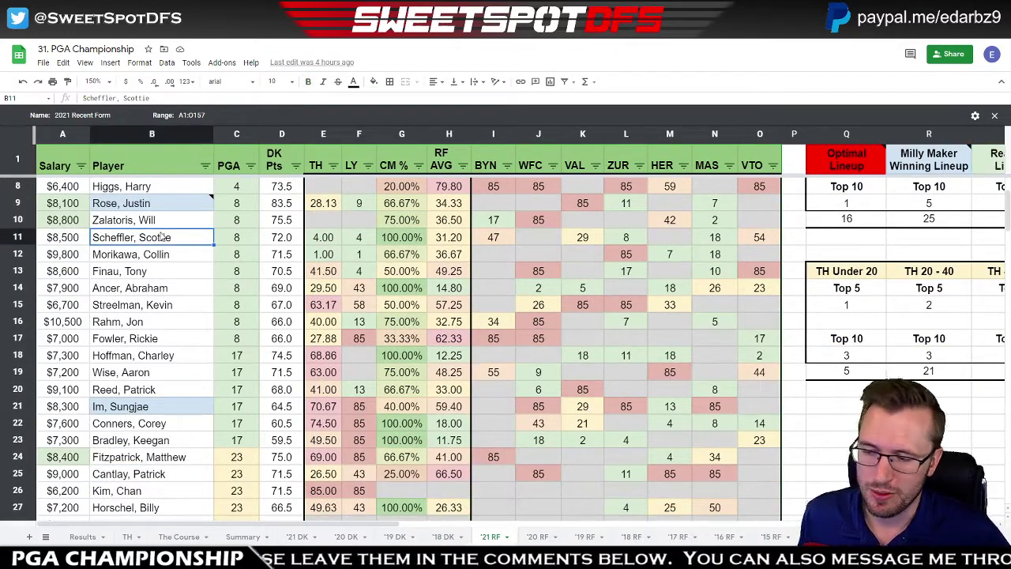
pyautogui.scroll(3, 161, 236)
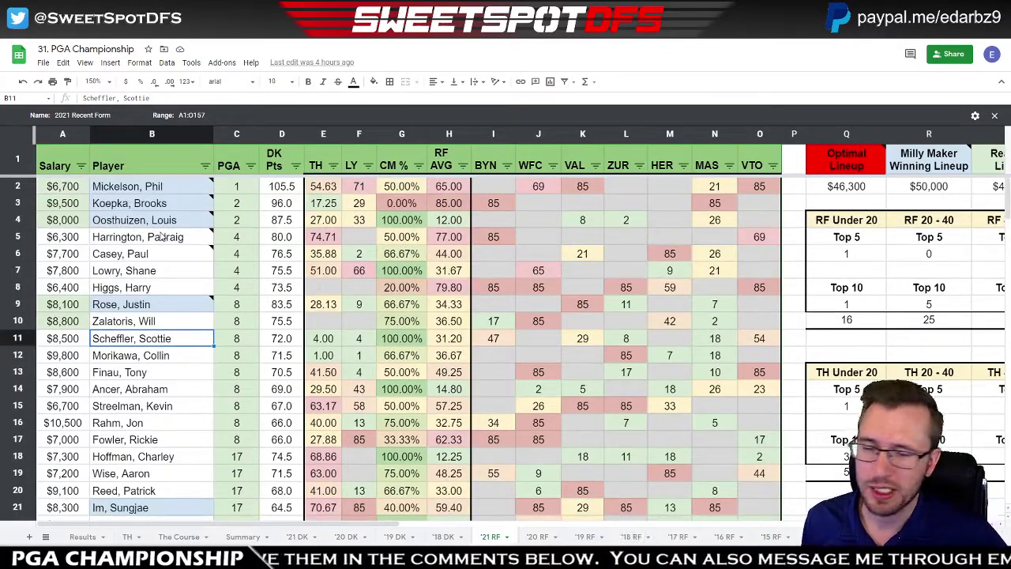
pyautogui.moveTo(172, 224)
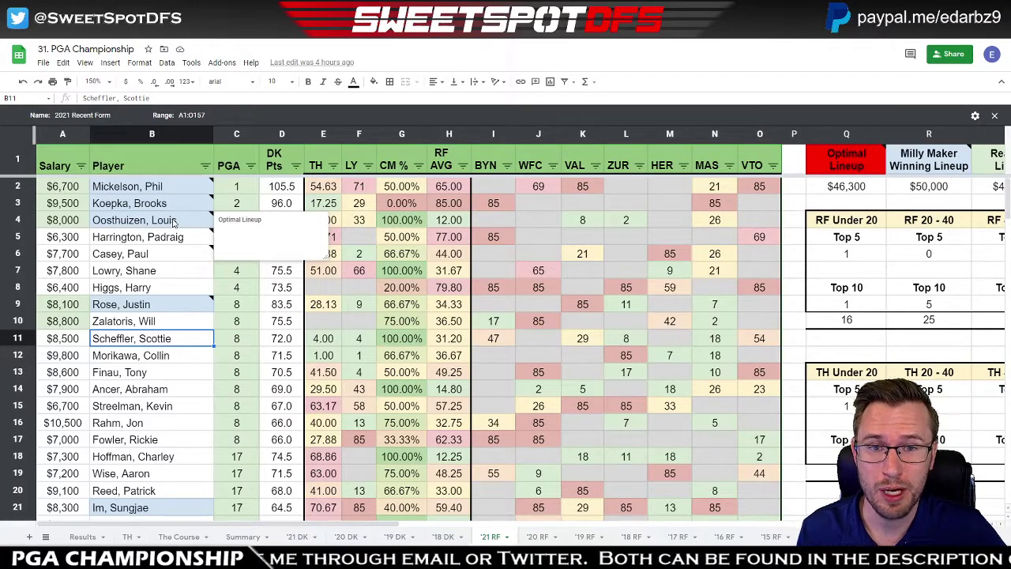
# - Hide the Name + ID column T on the '21 DK sheet
pyautogui.click(298, 537)
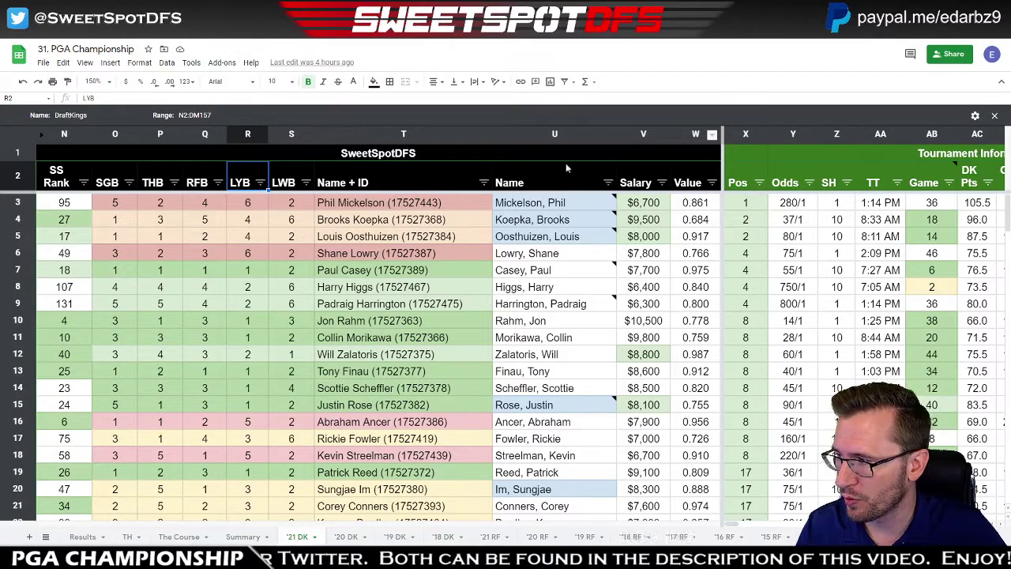
pyautogui.rightClick(424, 132)
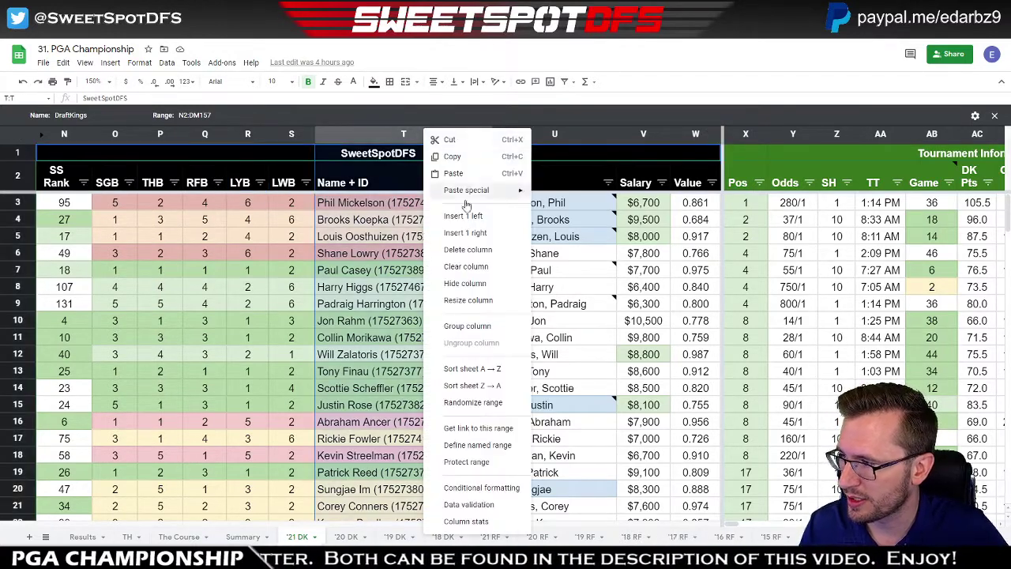
pyautogui.click(469, 284)
pyautogui.click(643, 253)
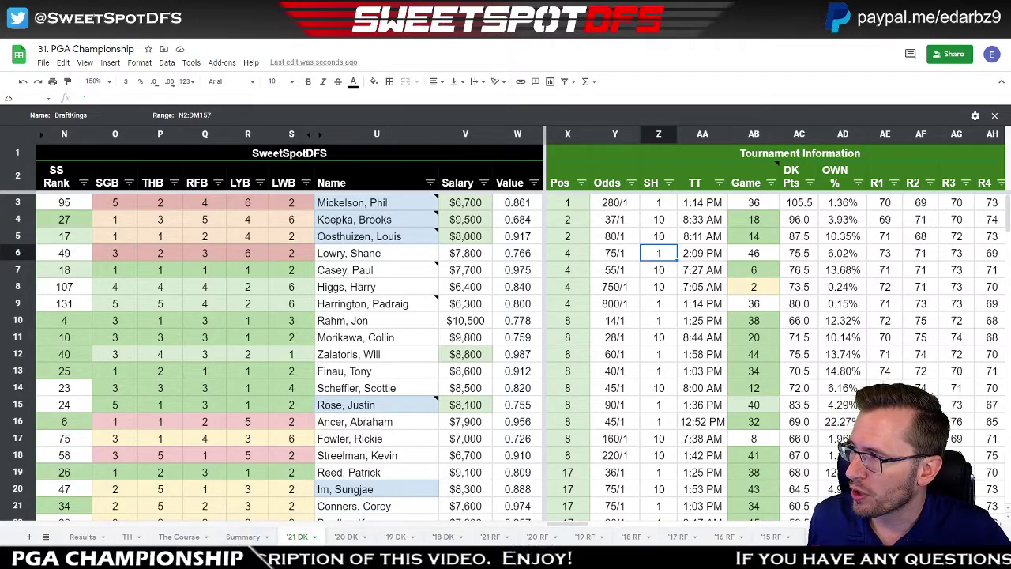
# - Compare the bucket headers in D1:G1 of the 00c. 2021 Lineup Construction spreadsheet with the PGA Championship Buckets table on the Summary sheet
pyautogui.hotkey('ctrl', 'Tab')
pyautogui.scroll(5, 549, 287)
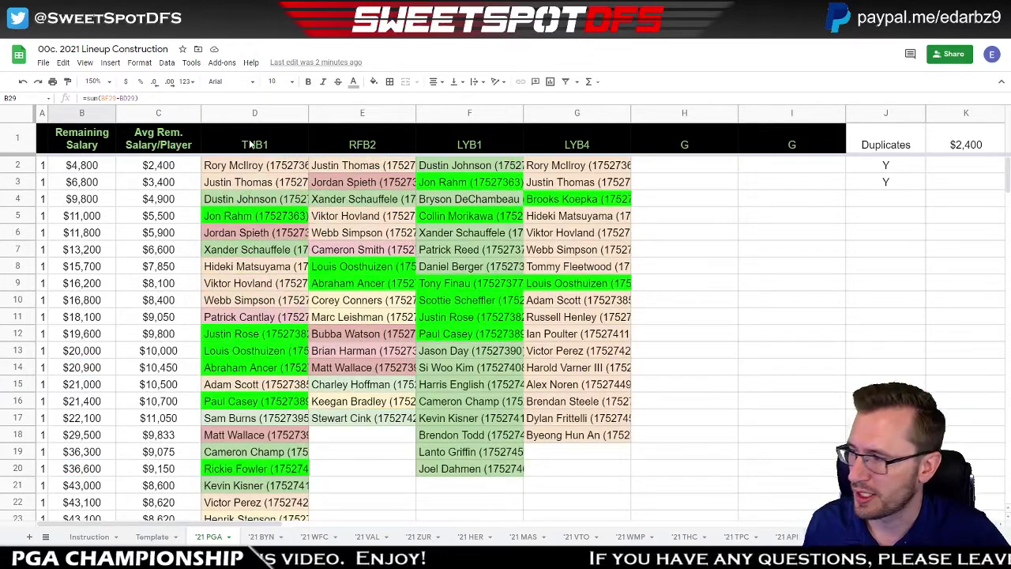
pyautogui.moveTo(252, 145); pyautogui.dragTo(605, 145)
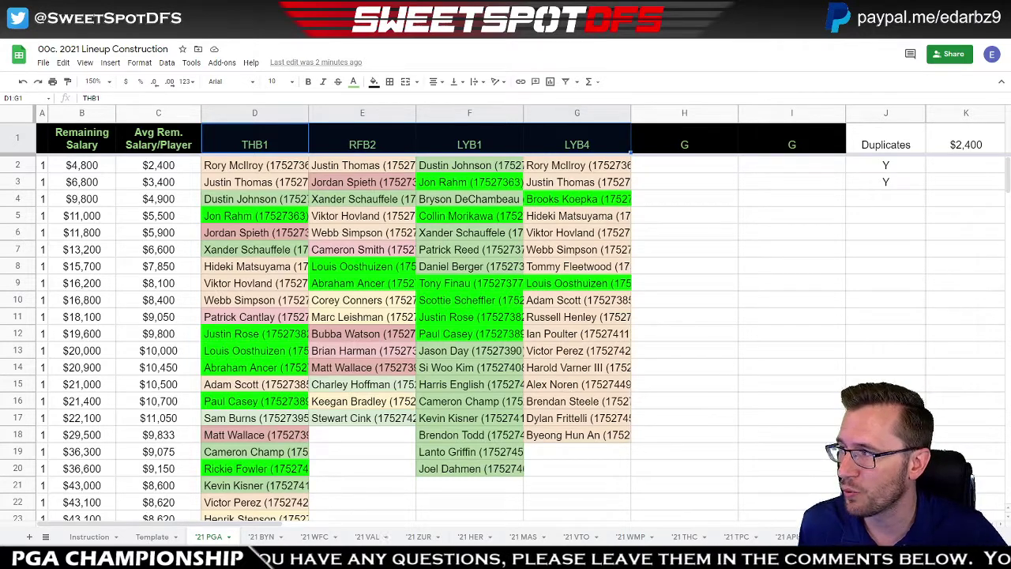
pyautogui.hotkey('ctrl', 'Tab')
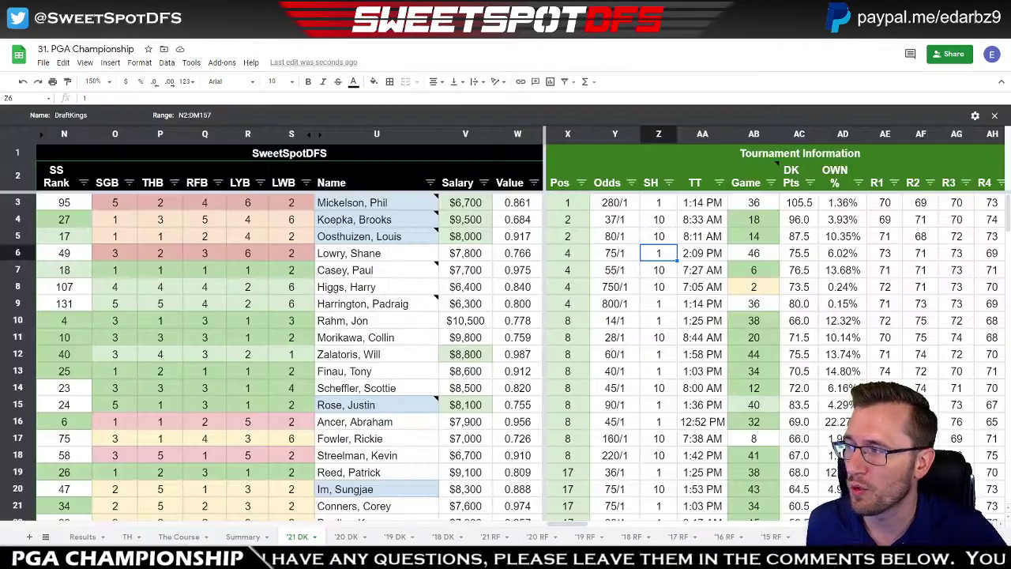
pyautogui.click(245, 538)
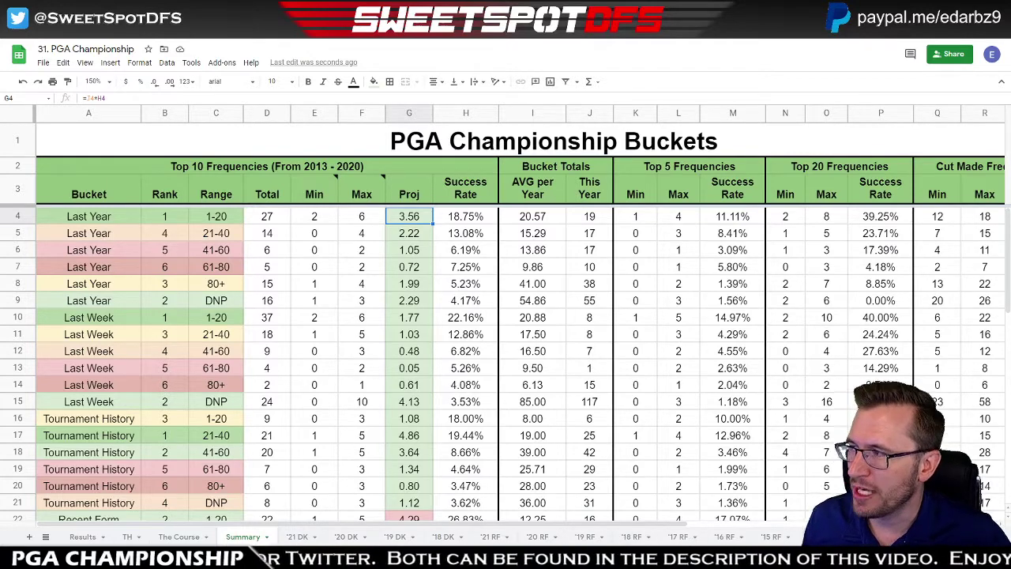
# - Return to 00c. 2021 Lineup Construction and examine the bright green players Jon Rahm in D5, Brooks Koepka in G4 and F9:F11
pyautogui.hotkey('ctrl', 'Tab')
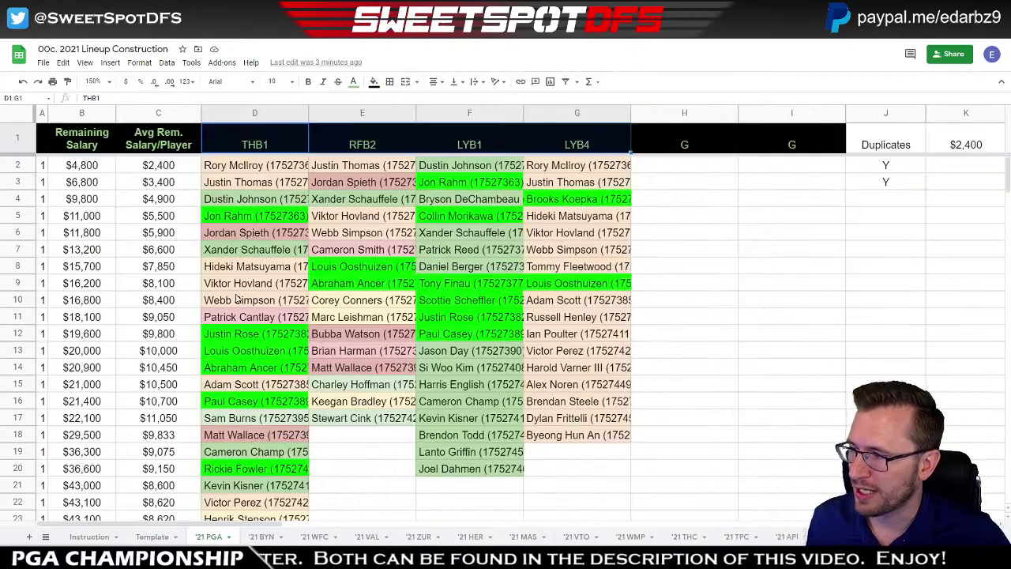
pyautogui.click(258, 221)
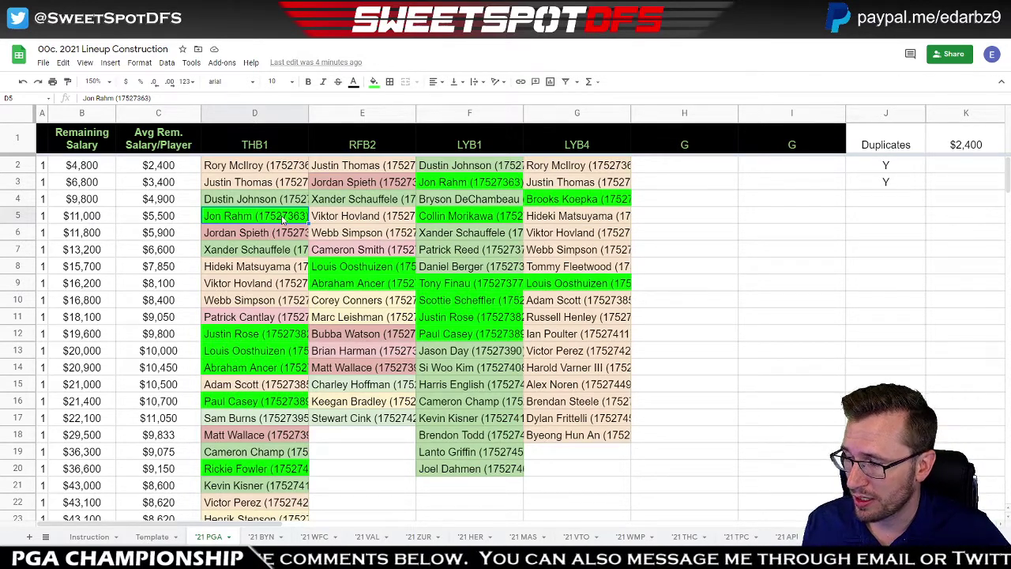
pyautogui.click(594, 202)
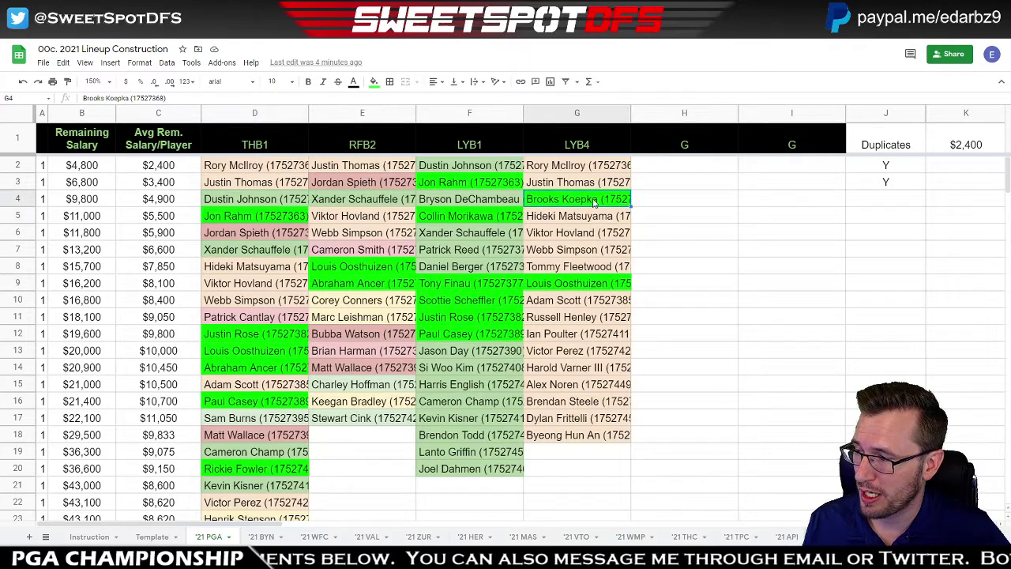
pyautogui.click(465, 318)
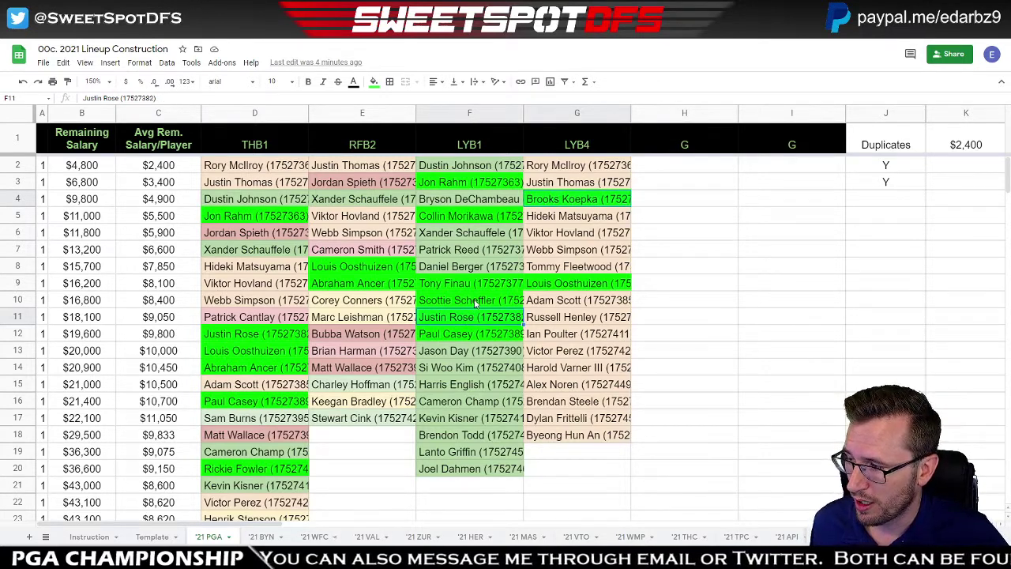
pyautogui.moveTo(476, 304); pyautogui.dragTo(477, 289)
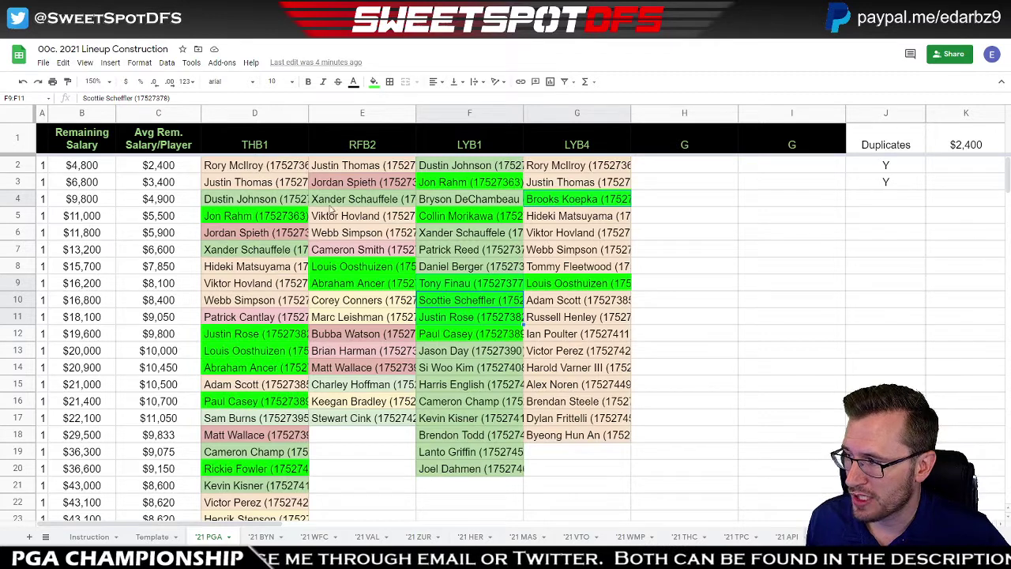
# - Review the THB1 players in D2:D3, D9:D10 and D17 alongside the RFB2 players in E2:E5
pyautogui.click(297, 282)
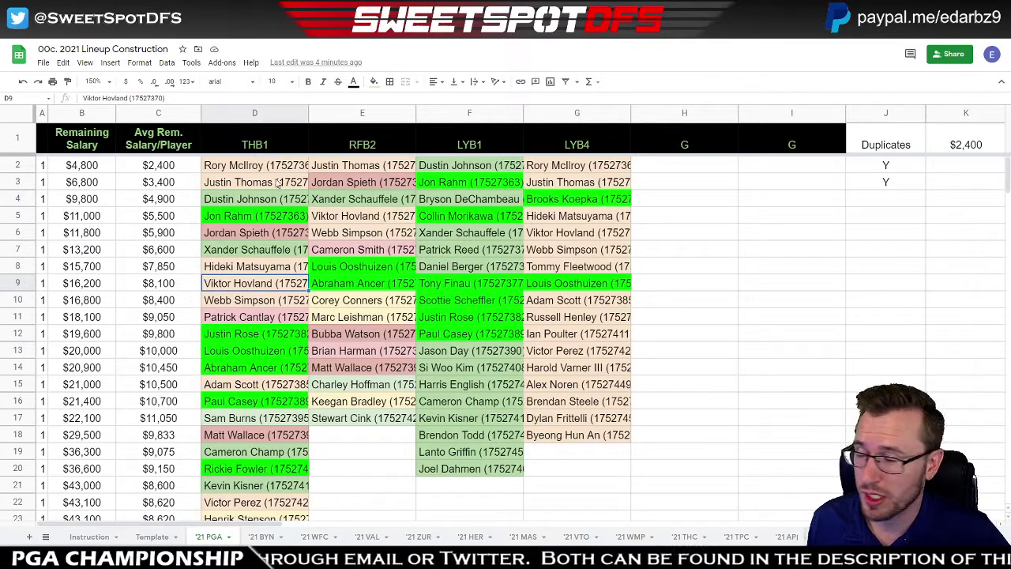
pyautogui.moveTo(282, 165); pyautogui.dragTo(281, 183)
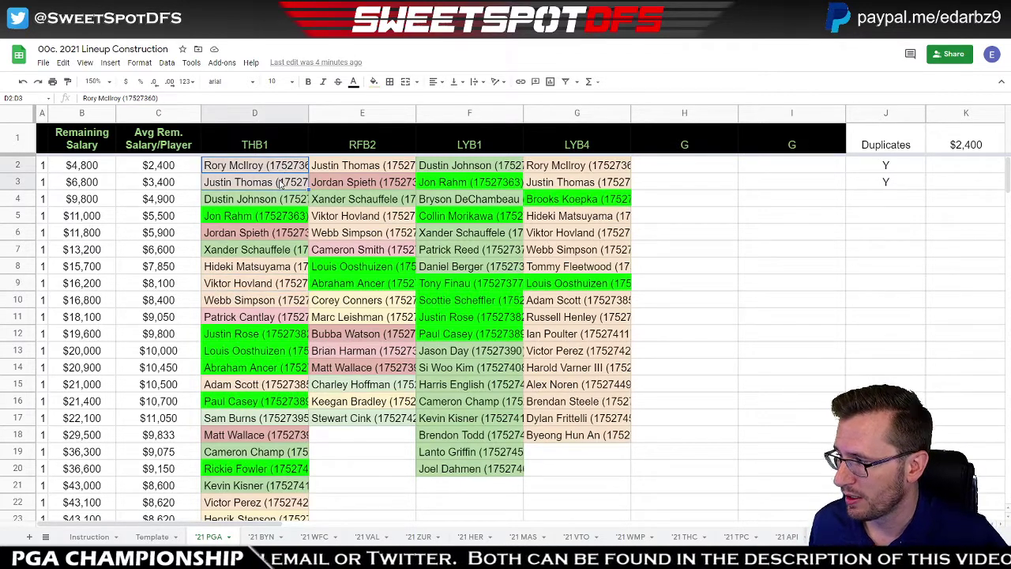
pyautogui.moveTo(269, 284); pyautogui.dragTo(269, 302)
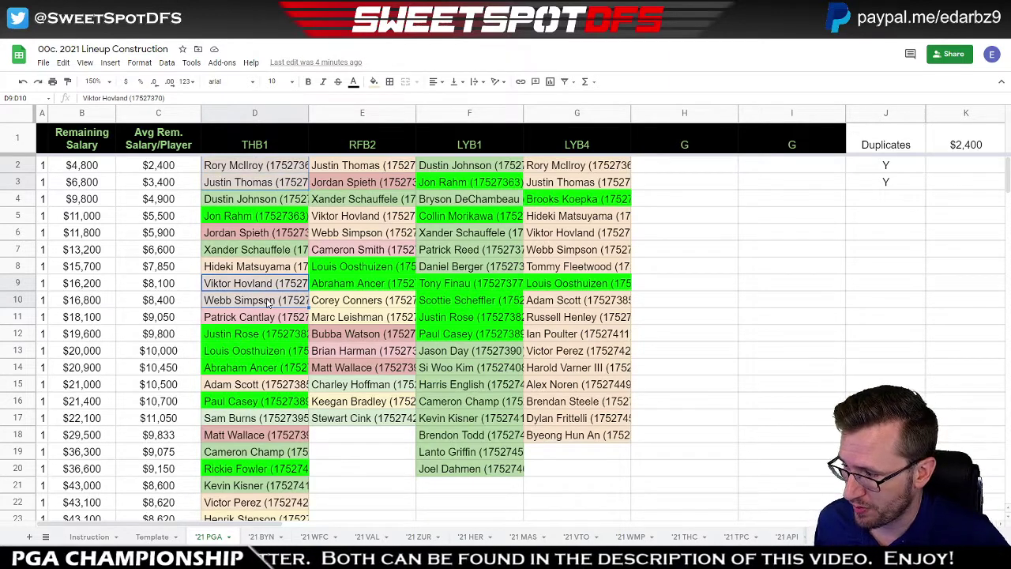
pyautogui.click(257, 419)
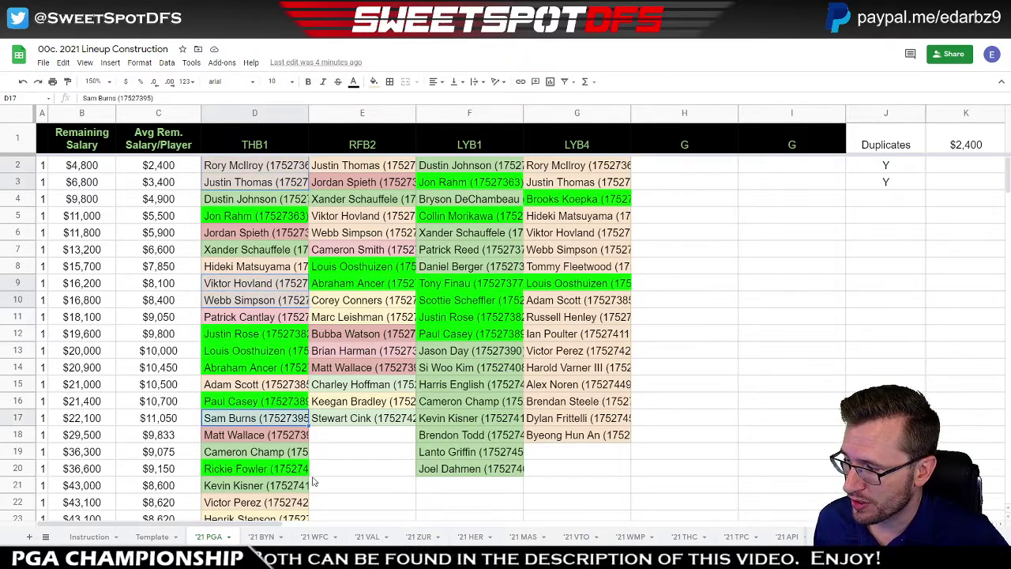
pyautogui.click(381, 215)
pyautogui.moveTo(381, 199); pyautogui.dragTo(382, 210)
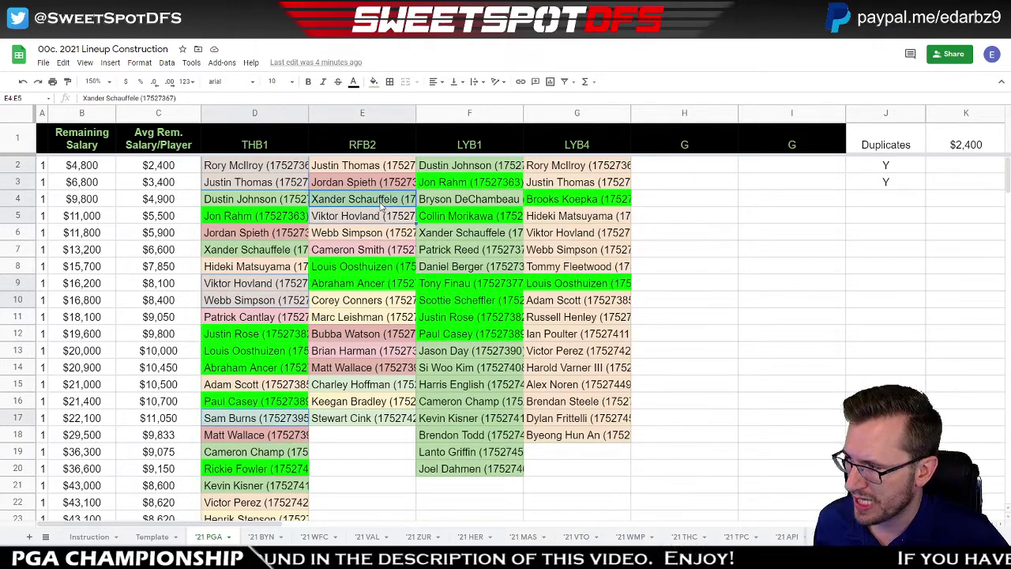
pyautogui.moveTo(381, 186); pyautogui.dragTo(382, 169)
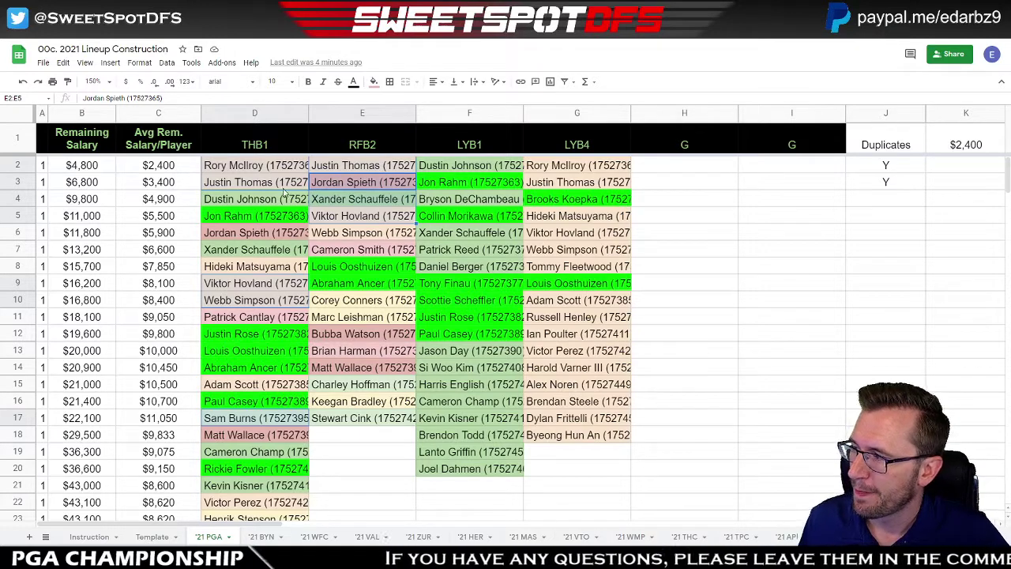
pyautogui.click(256, 170)
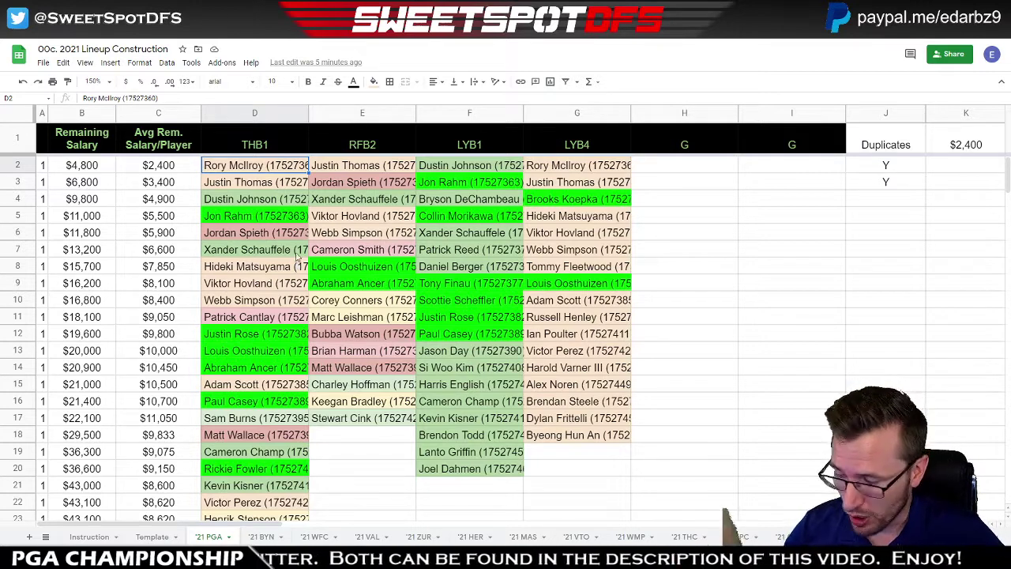
# - Switch to the 31. PGA Championship spreadsheet and filter the THB column on '21 DK to show only value 1
pyautogui.hotkey('ctrl', 'Tab')
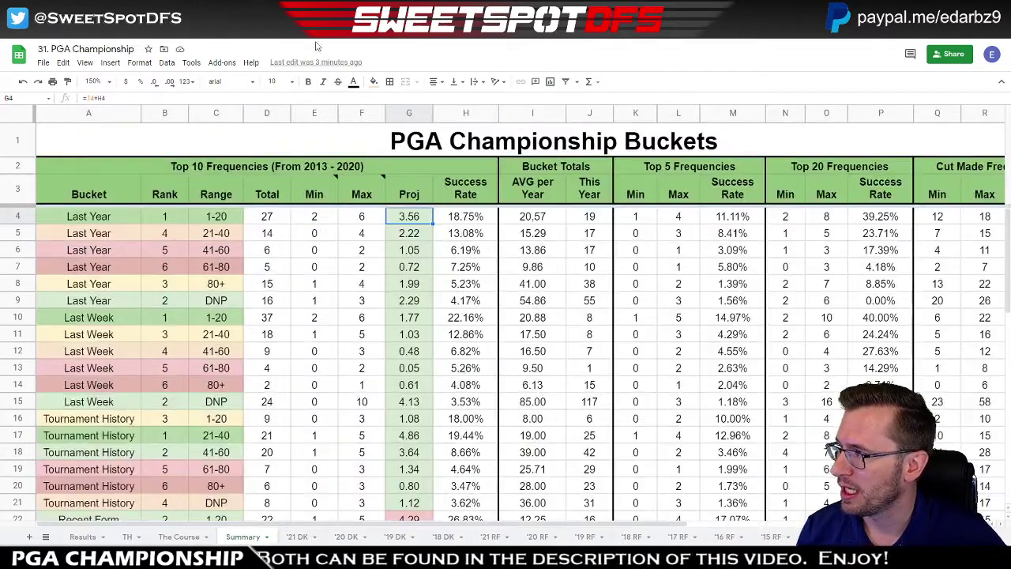
pyautogui.hotkey('ctrl', 'pagedown')
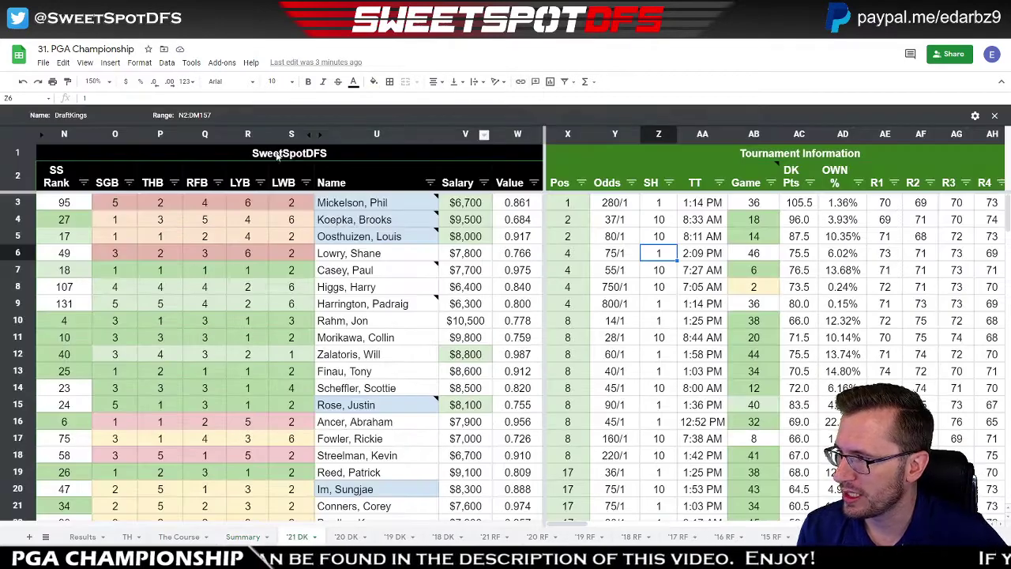
pyautogui.click(174, 182)
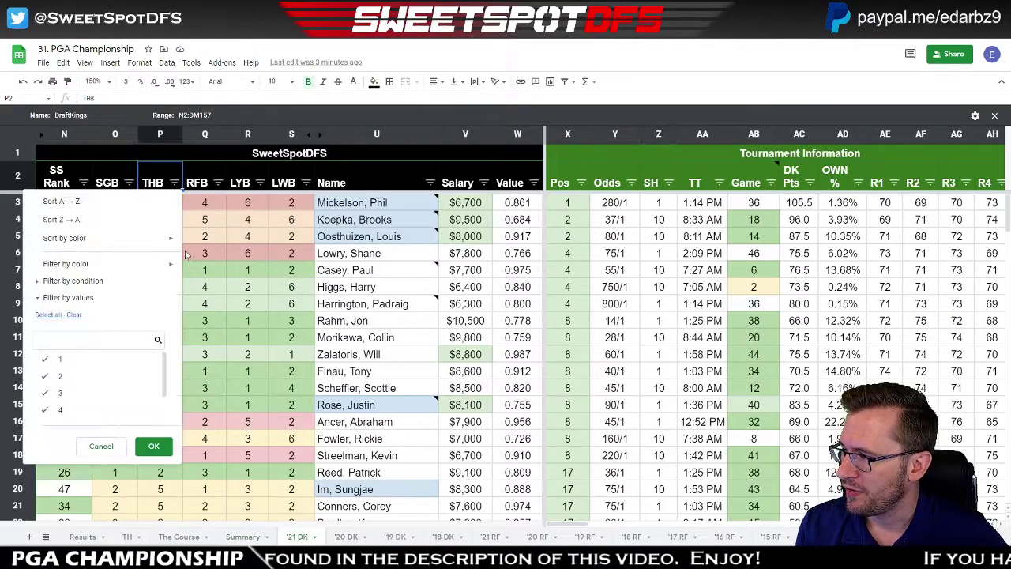
pyautogui.click(74, 314)
pyautogui.click(59, 359)
pyautogui.click(154, 447)
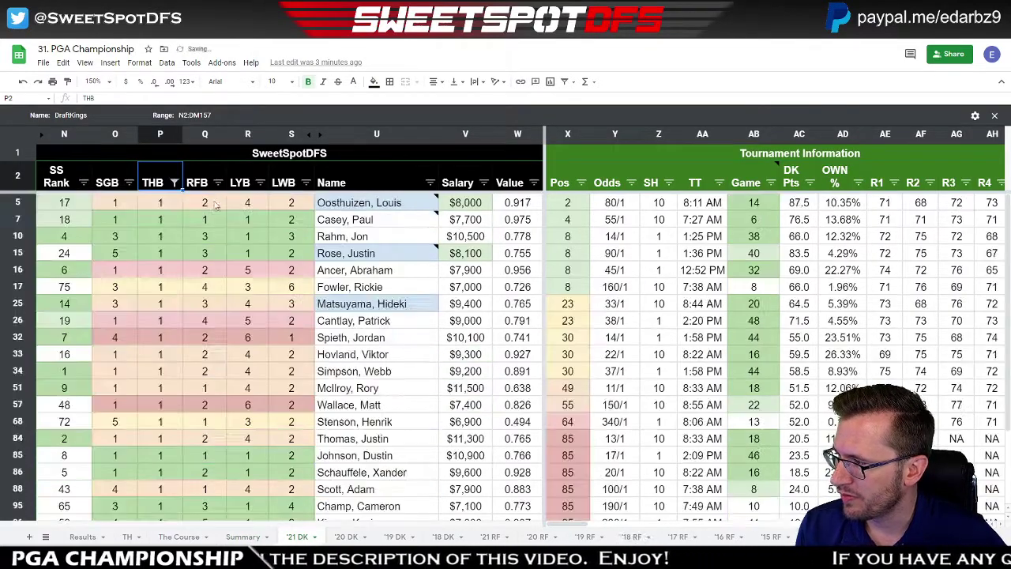
# - Filter the RFB column to show only value 2
pyautogui.click(218, 183)
pyautogui.click(118, 314)
pyautogui.click(120, 377)
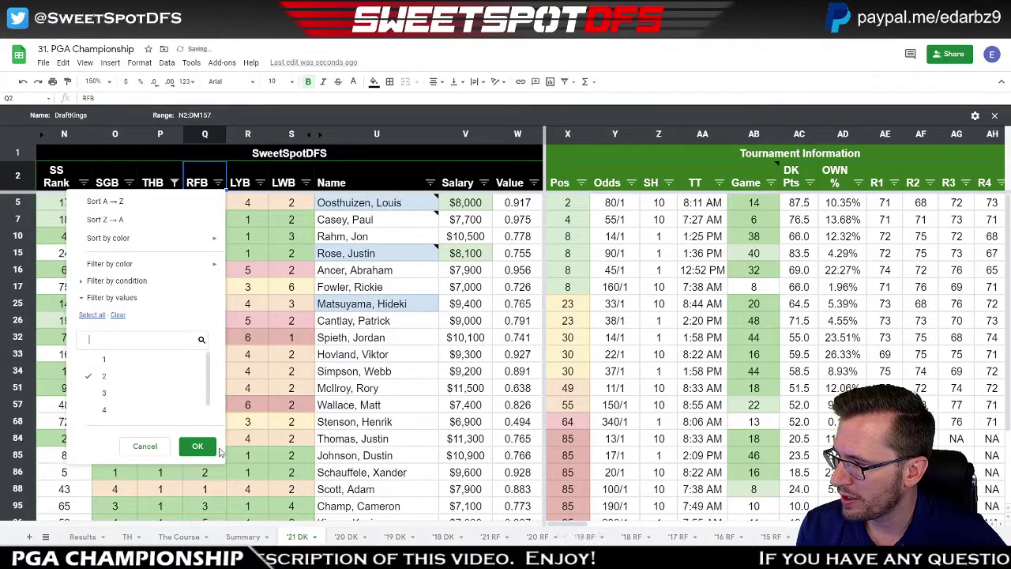
pyautogui.click(198, 447)
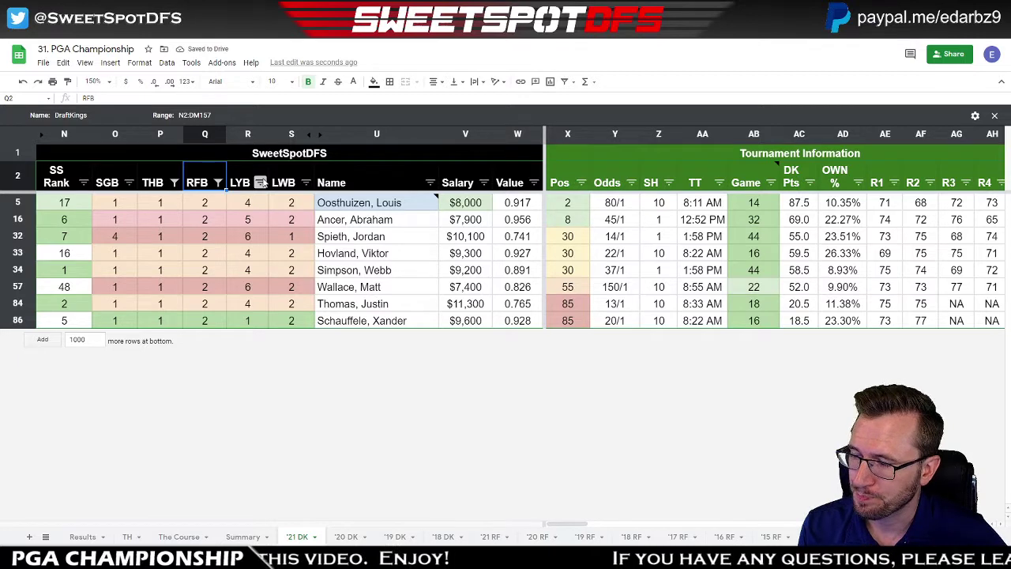
# - Filter the LYB column to show only values 1 and 4
pyautogui.click(260, 183)
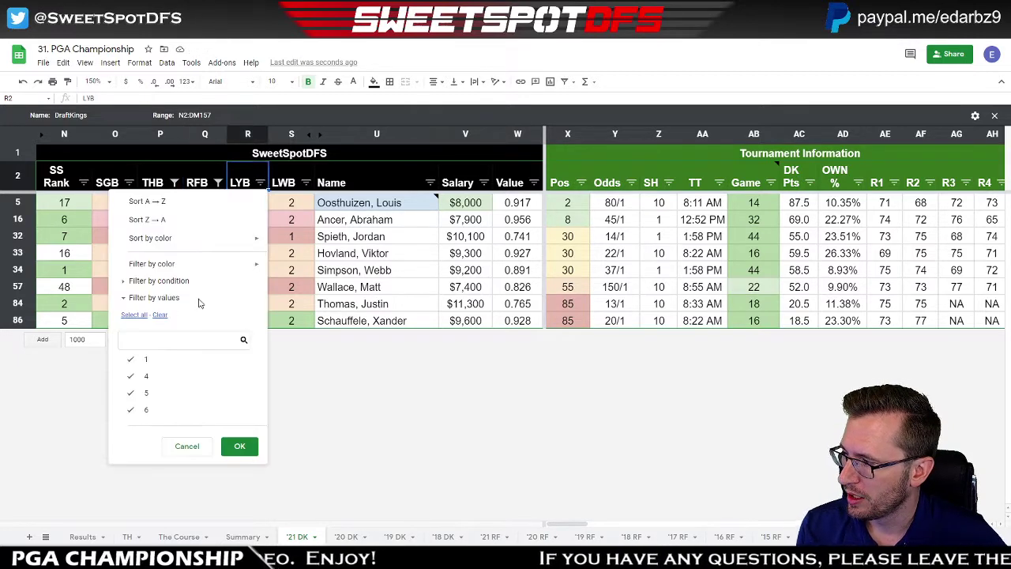
pyautogui.click(160, 315)
pyautogui.click(146, 359)
pyautogui.click(147, 376)
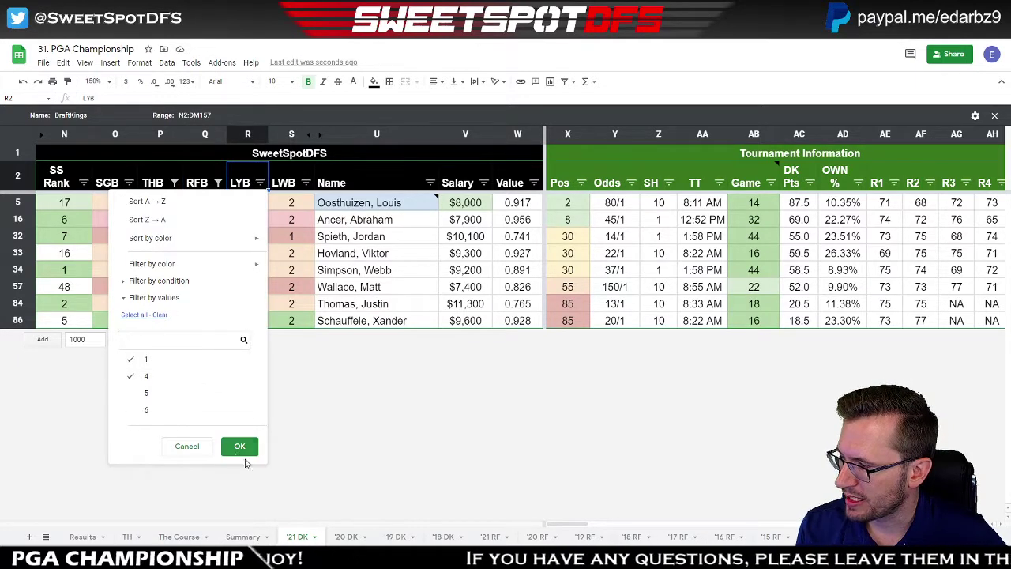
pyautogui.click(239, 446)
# - Examine the filtered players and Louis Oosthuizen's THB, RFB and LYB values in P5:R5
pyautogui.moveTo(401, 269); pyautogui.dragTo(372, 203)
pyautogui.click(663, 220)
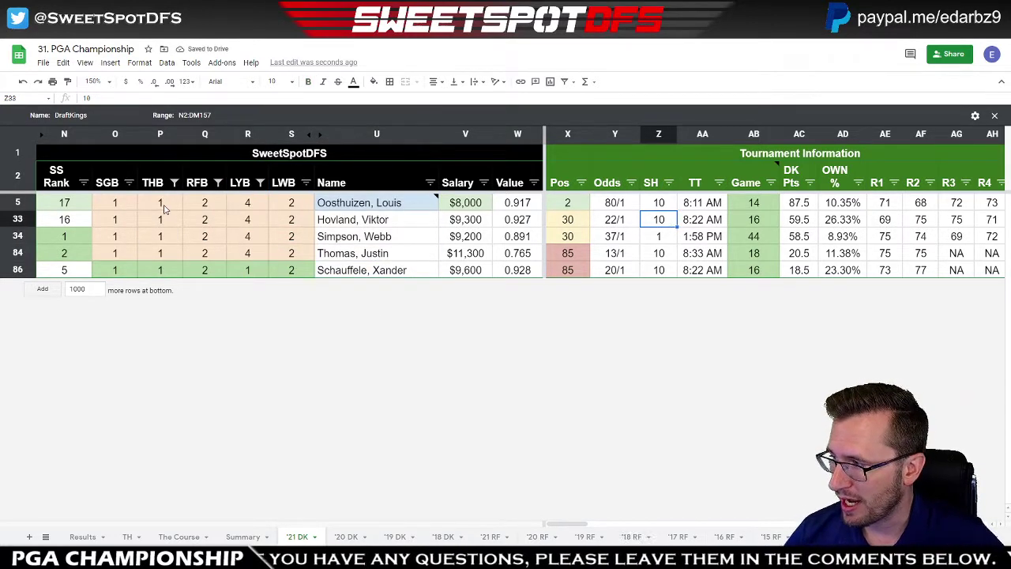
pyautogui.moveTo(164, 206); pyautogui.dragTo(233, 208)
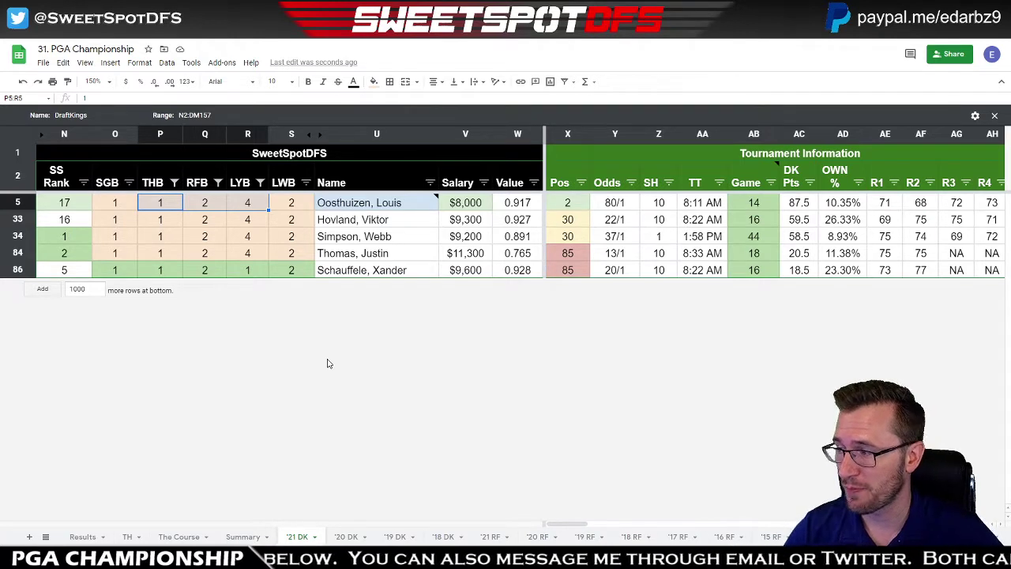
# - Compare Louis Oosthuizen with Viktor Hovland, Webb Simpson, Justin Thomas and Xander Schauffele in the filtered Name column
pyautogui.click(379, 275)
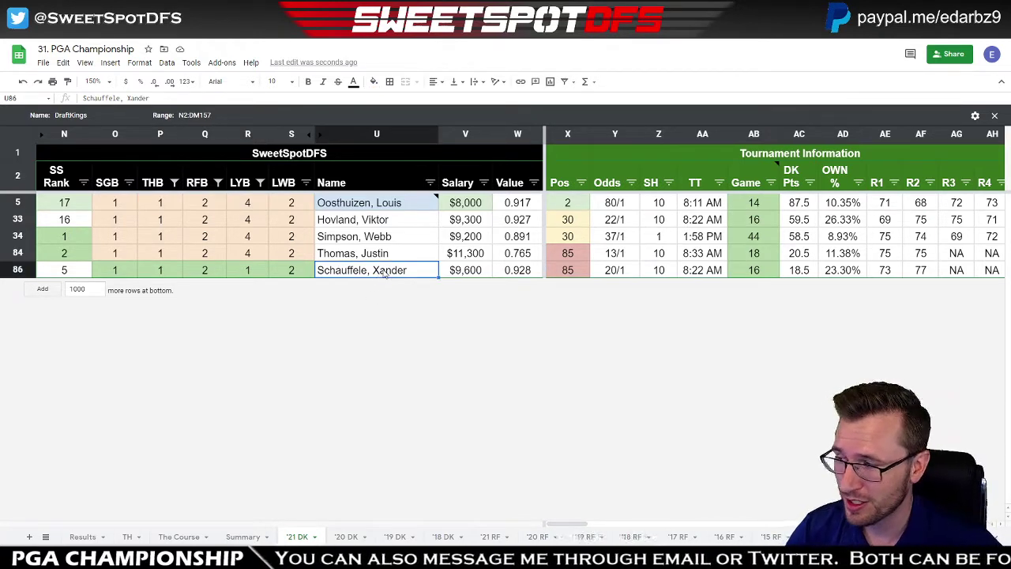
pyautogui.click(372, 225)
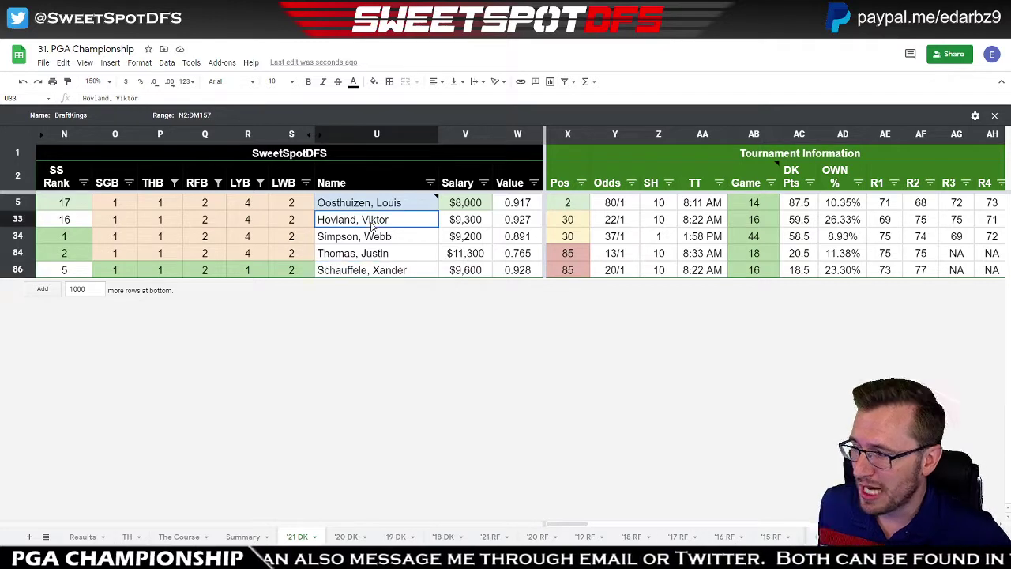
pyautogui.moveTo(373, 225); pyautogui.dragTo(373, 273)
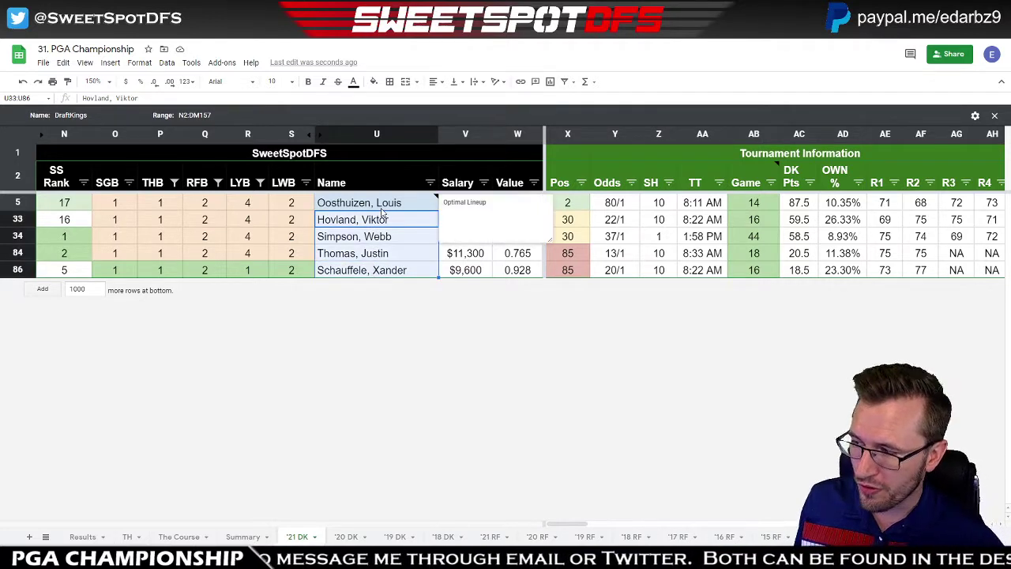
pyautogui.click(366, 259)
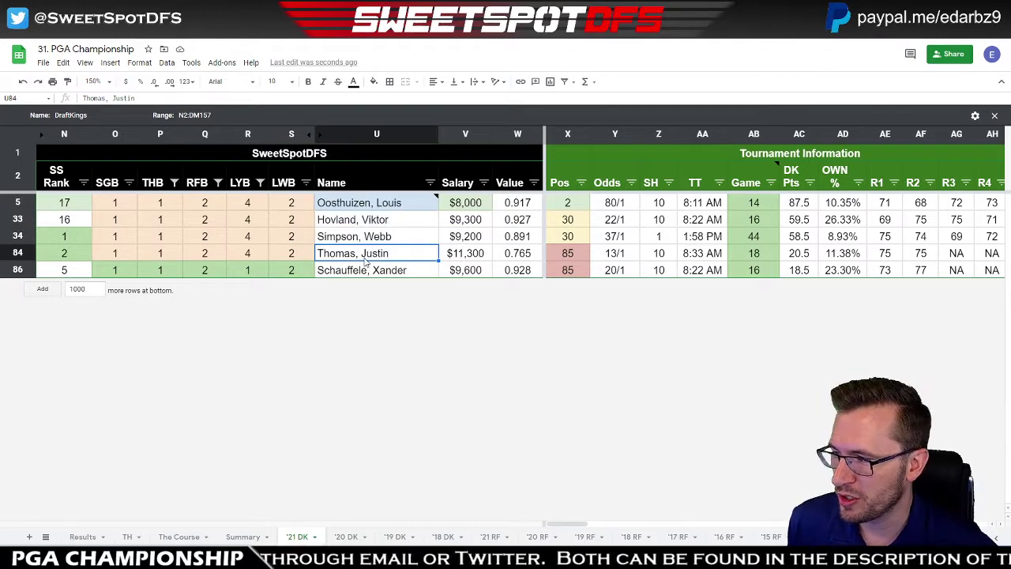
pyautogui.moveTo(370, 273); pyautogui.dragTo(376, 204)
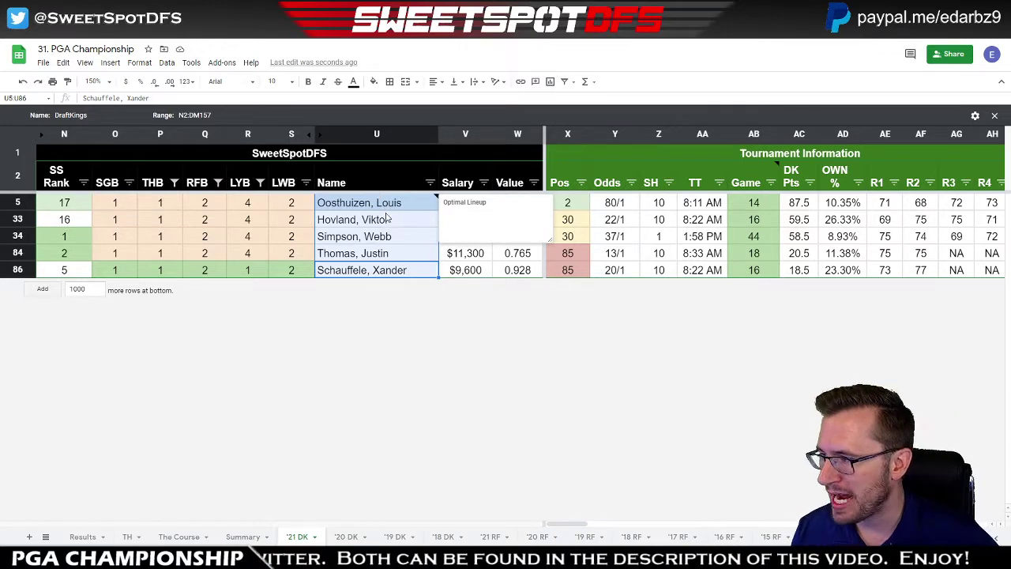
pyautogui.click(387, 219)
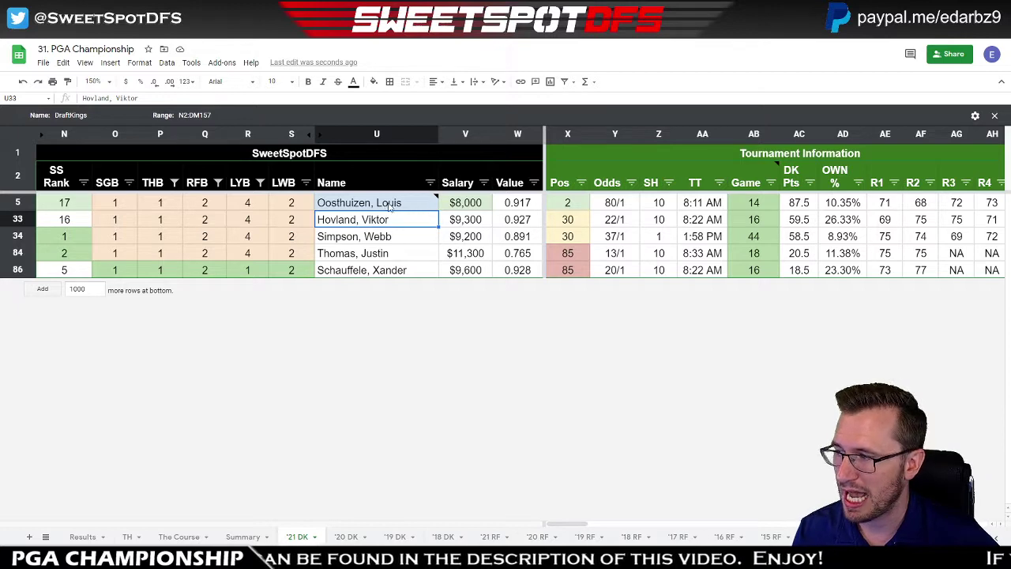
# - Compare the salaries and Value scores of the five filtered players, from Louis Oosthuizen to Xander Schauffele
pyautogui.moveTo(389, 206); pyautogui.dragTo(385, 272)
pyautogui.click(466, 254)
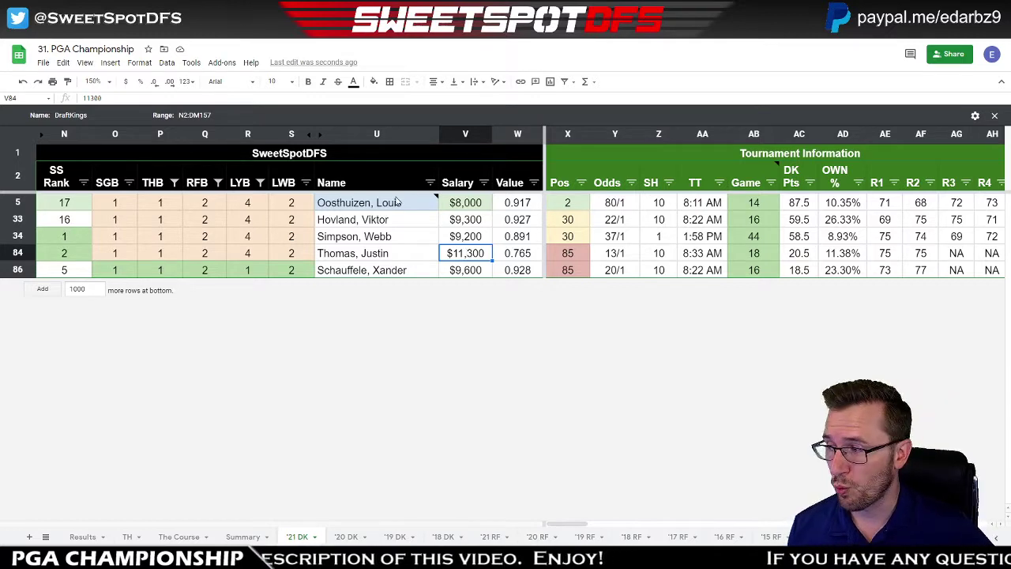
pyautogui.moveTo(397, 202); pyautogui.dragTo(387, 271)
pyautogui.click(499, 242)
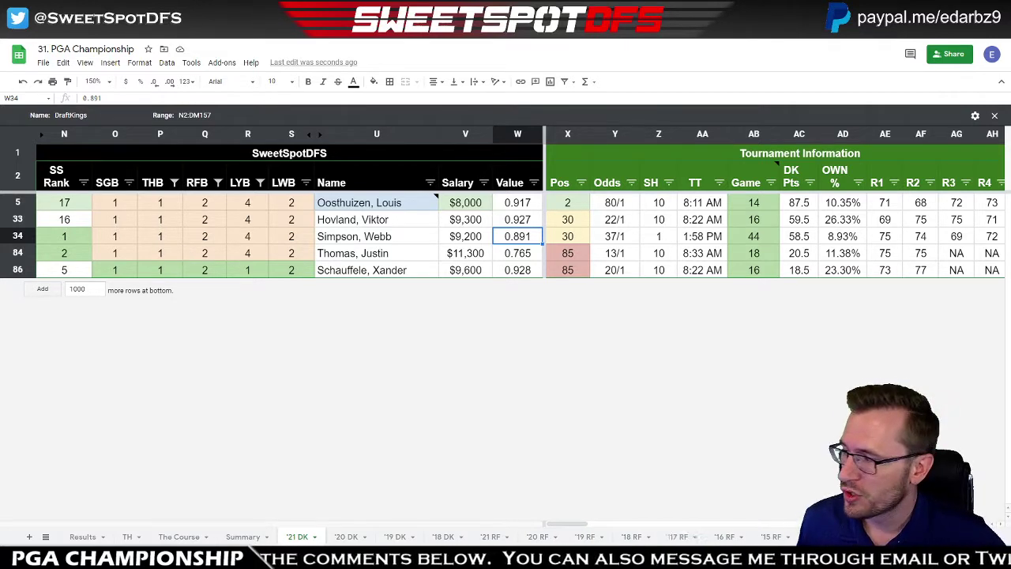
# - Clear the LYB, RFB and THB filters so that all values are included in each column
pyautogui.click(260, 182)
pyautogui.click(136, 315)
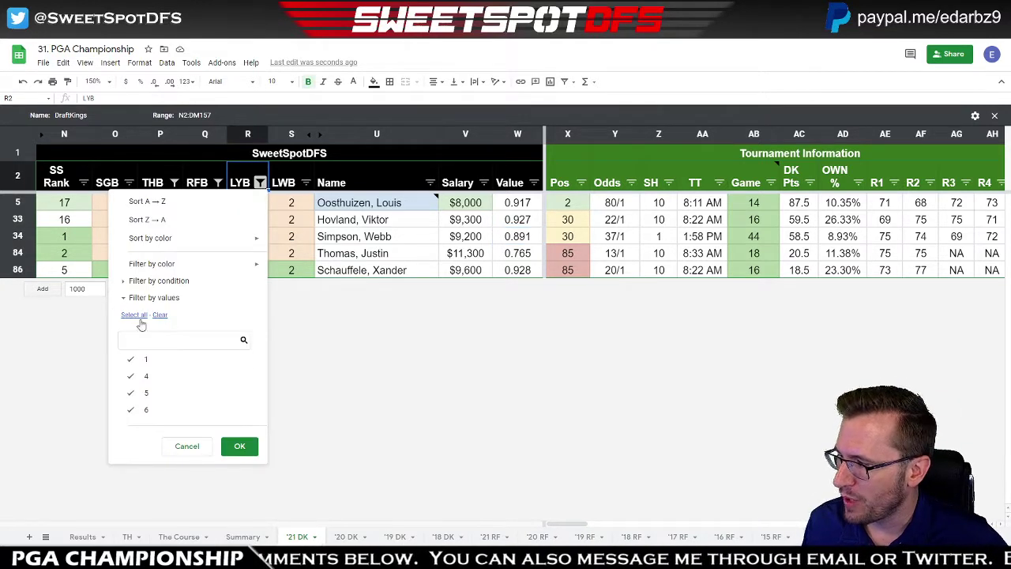
pyautogui.click(239, 446)
pyautogui.click(217, 183)
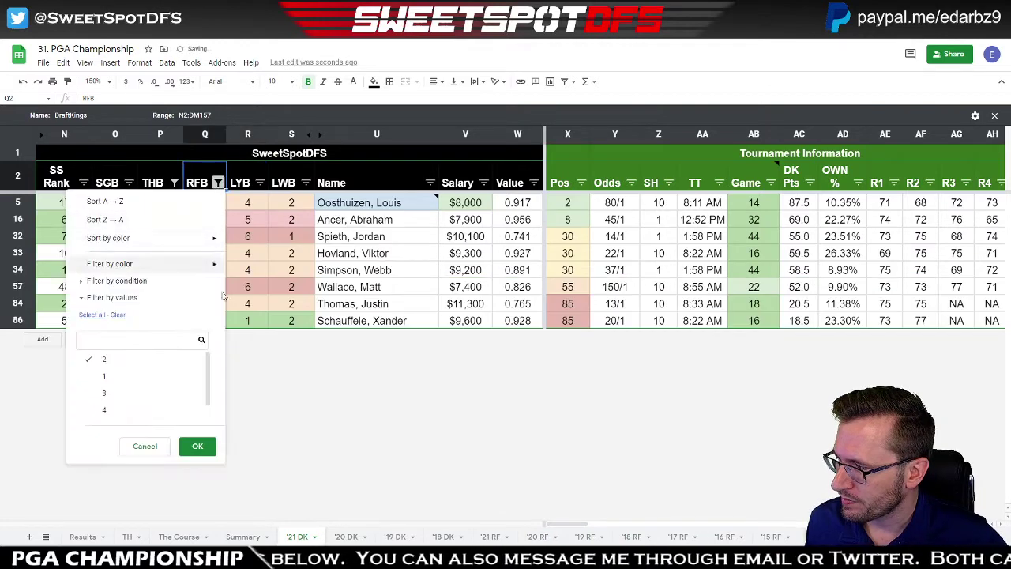
pyautogui.click(197, 445)
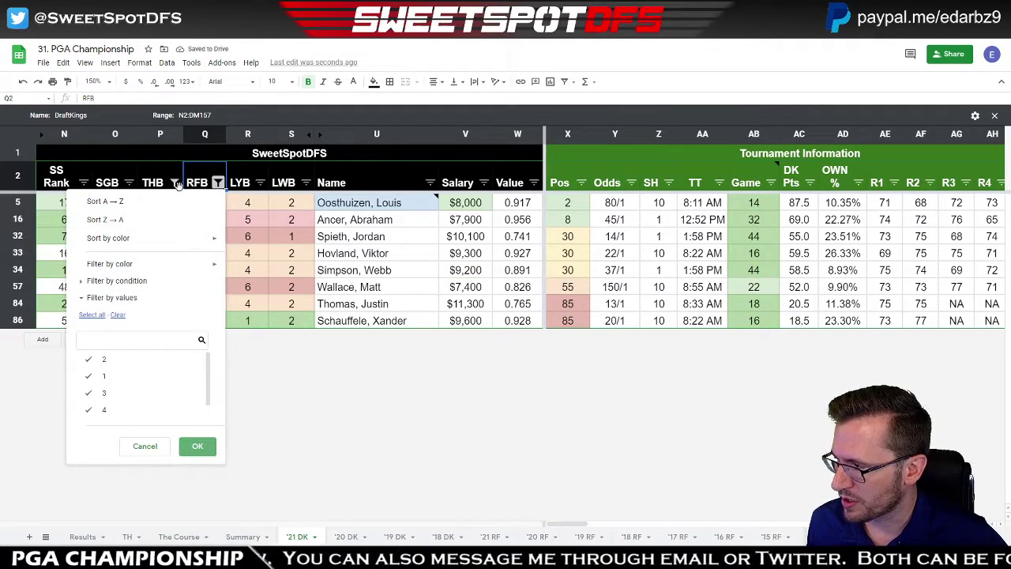
pyautogui.click(174, 183)
pyautogui.click(51, 315)
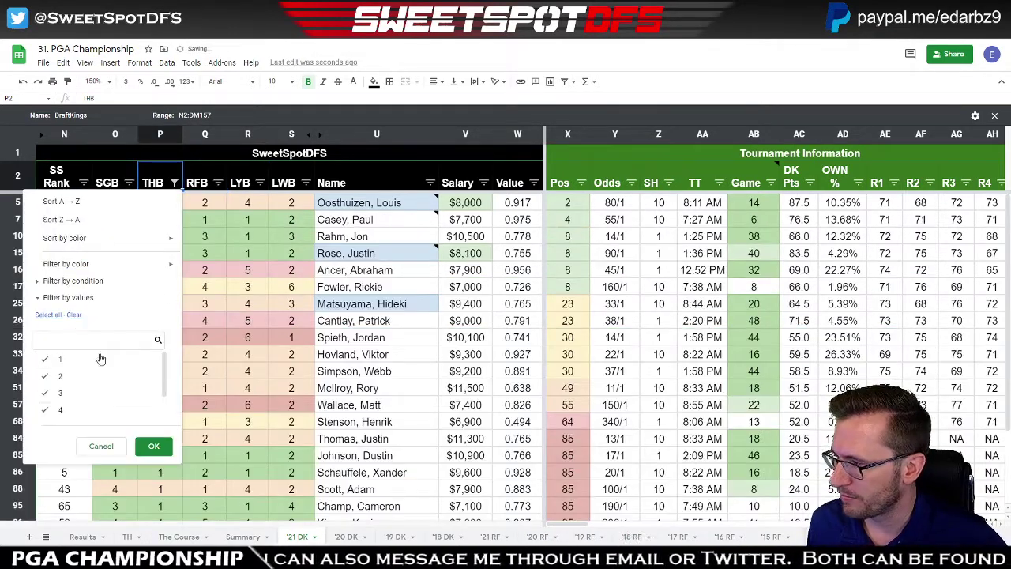
pyautogui.click(149, 446)
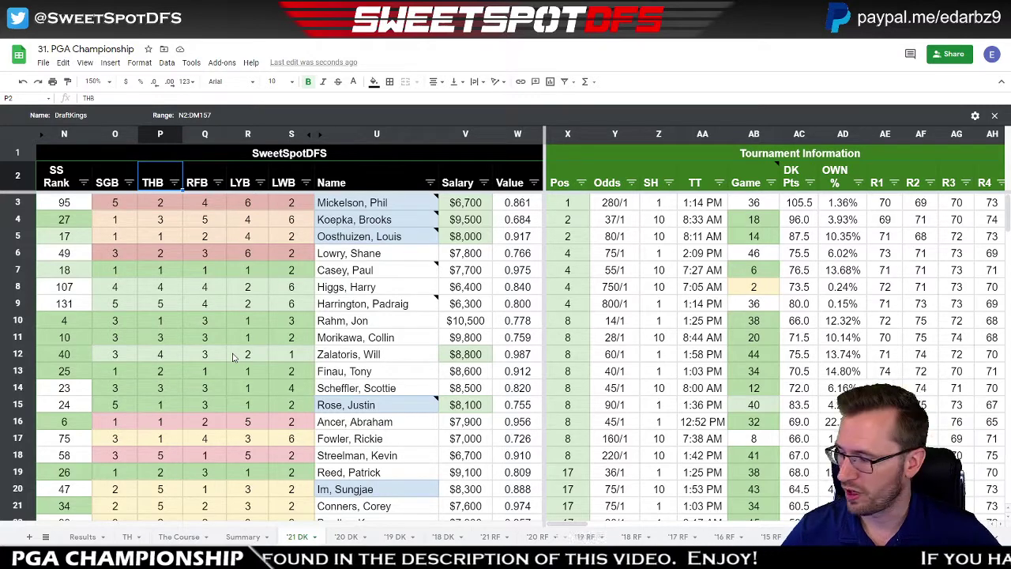
# - Examine the Proj column alongside the Min and Max top 10 frequencies for every bucket on the Summary sheet
pyautogui.hotkey('ctrl', 'shift', 'pageup')
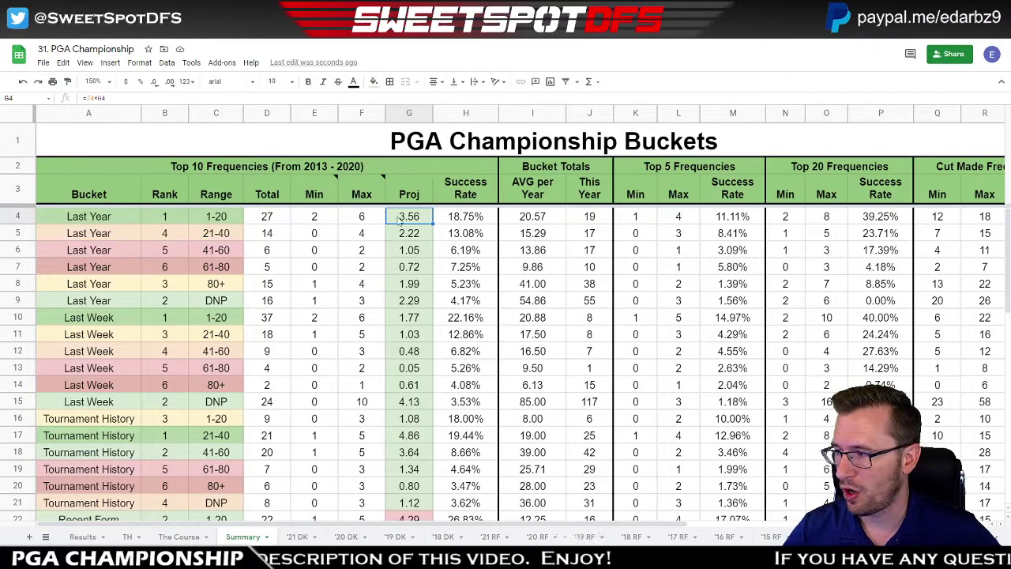
pyautogui.moveTo(400, 219); pyautogui.dragTo(400, 472)
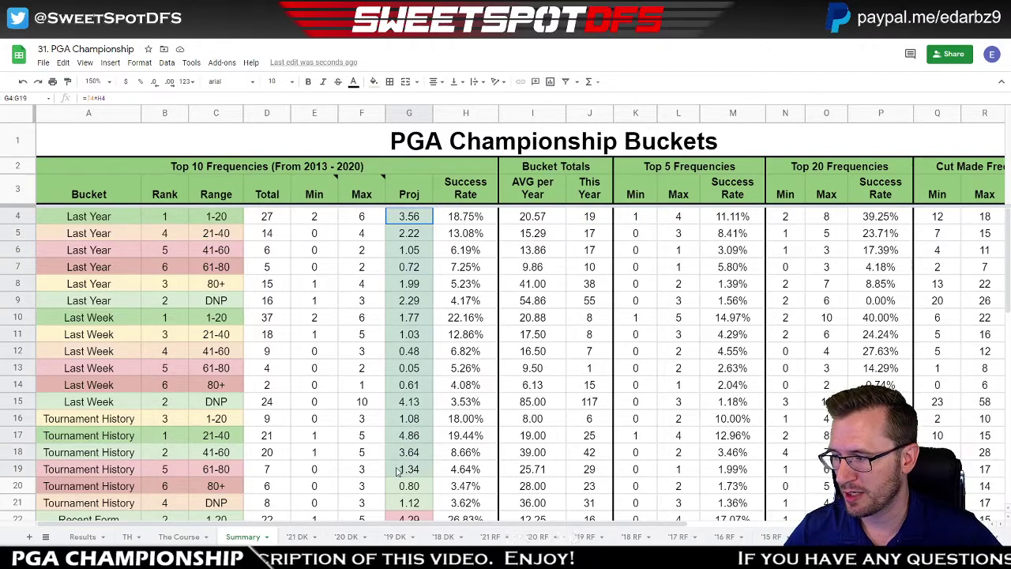
pyautogui.click(347, 219)
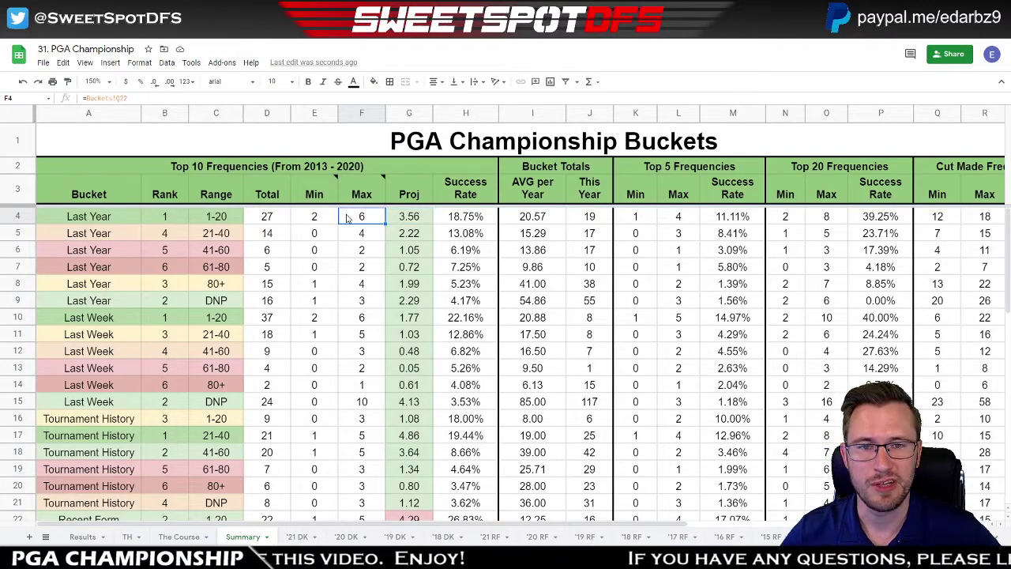
pyautogui.scroll(-6, 346, 219)
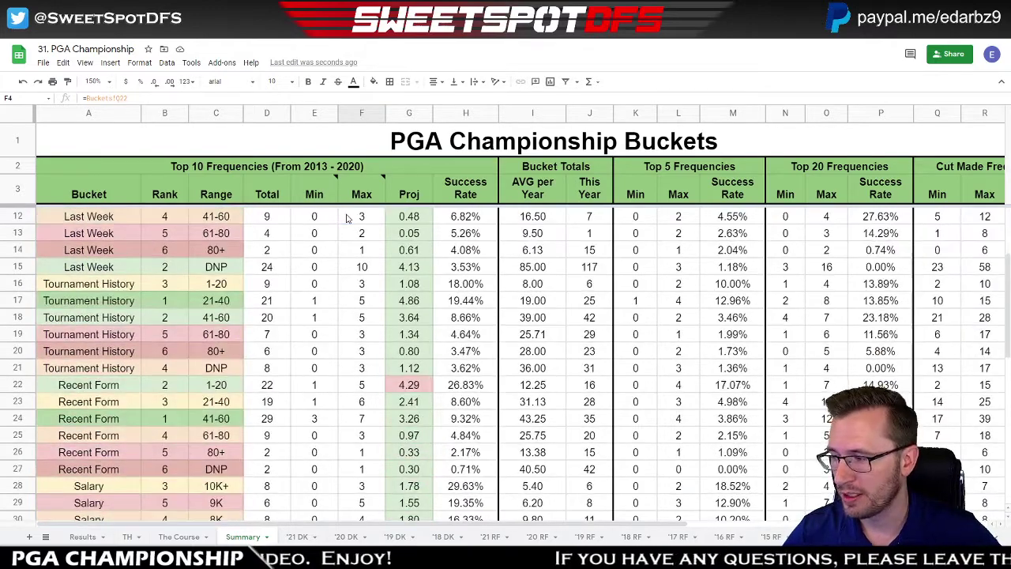
pyautogui.scroll(-2, 346, 219)
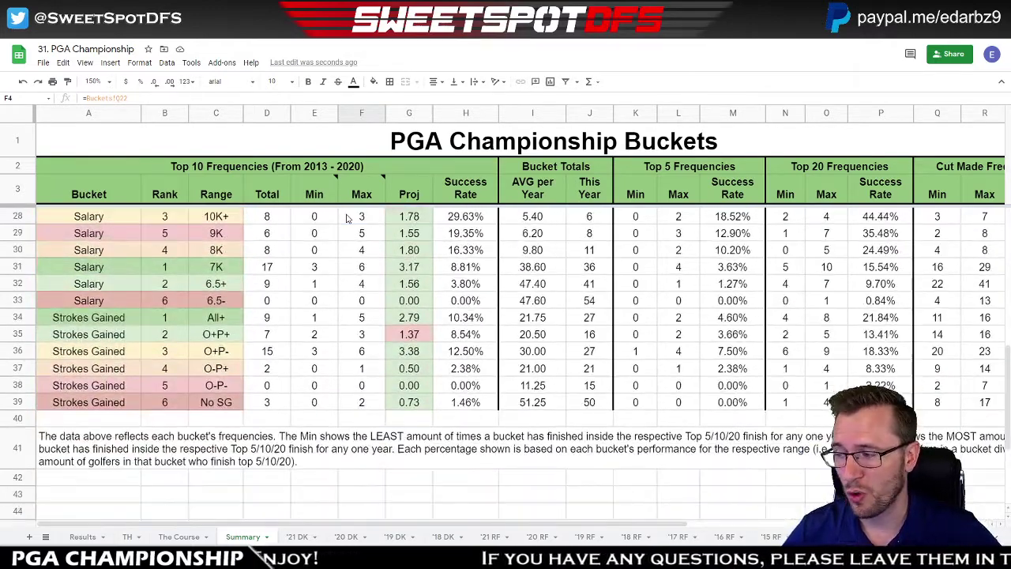
pyautogui.scroll(8, 347, 219)
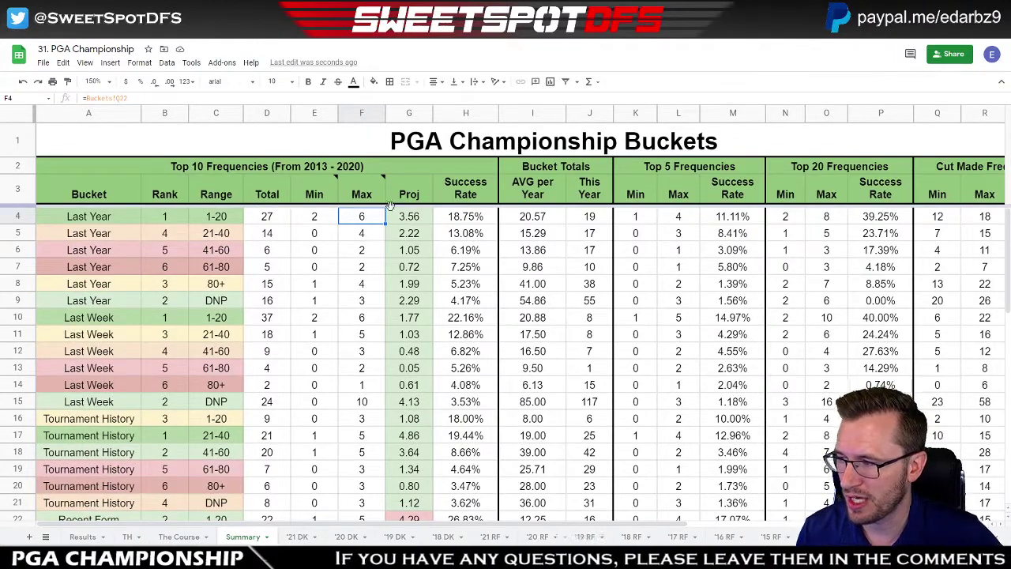
pyautogui.click(416, 222)
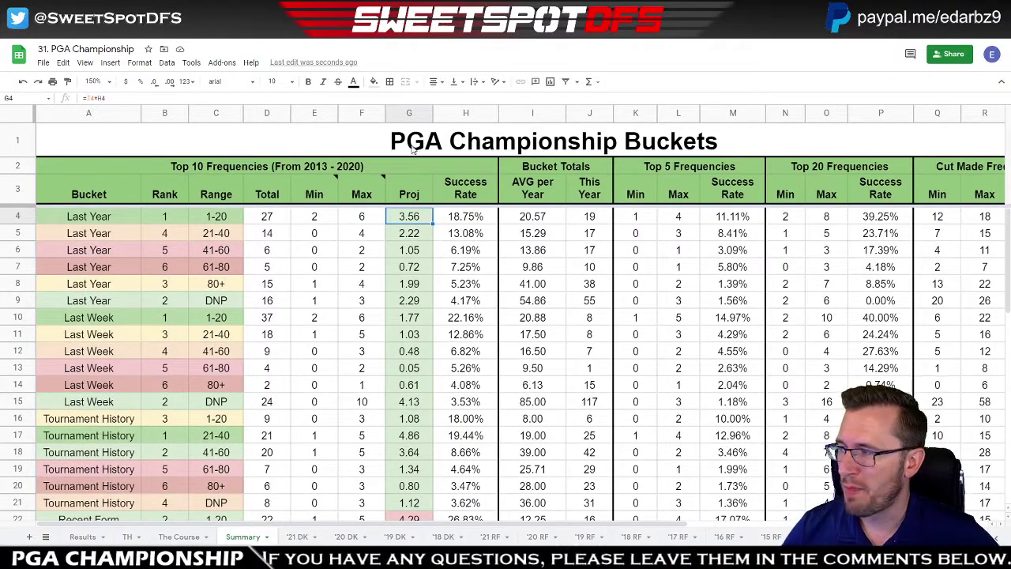
# - Show the Proj column on the Summary sheet as whole numbers, and restore its two decimal places
pyautogui.click(413, 113)
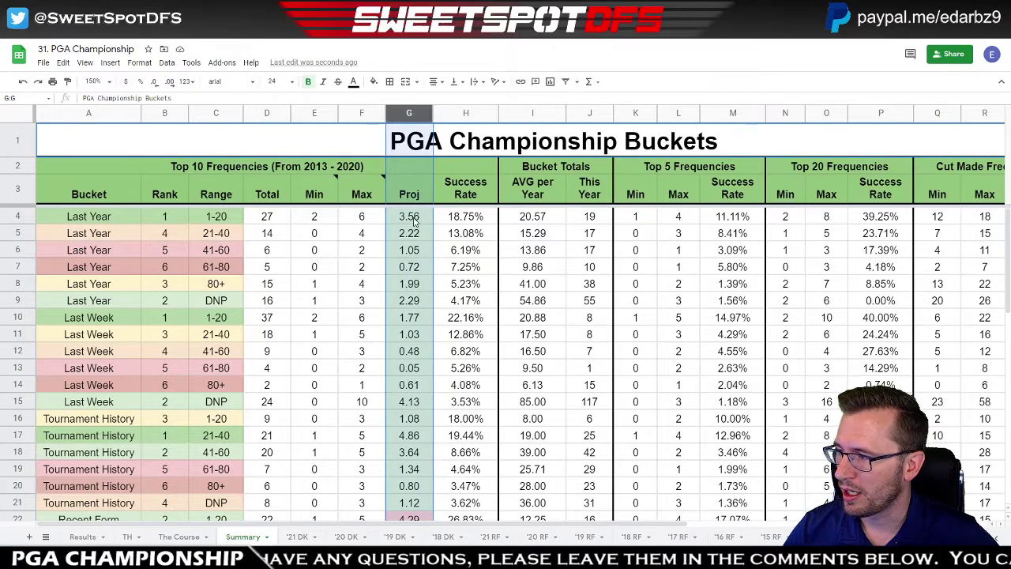
pyautogui.click(154, 82)
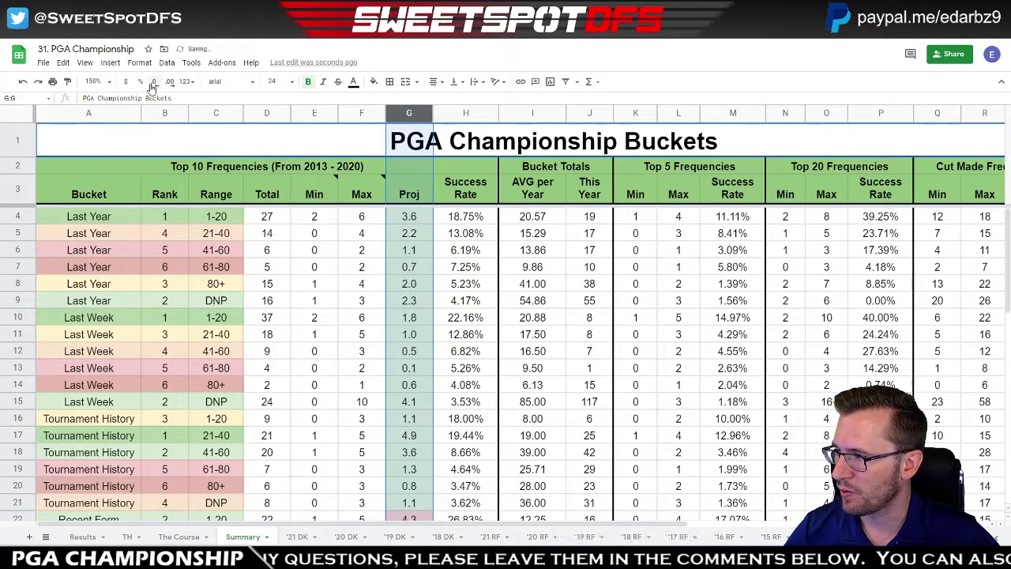
pyautogui.click(154, 83)
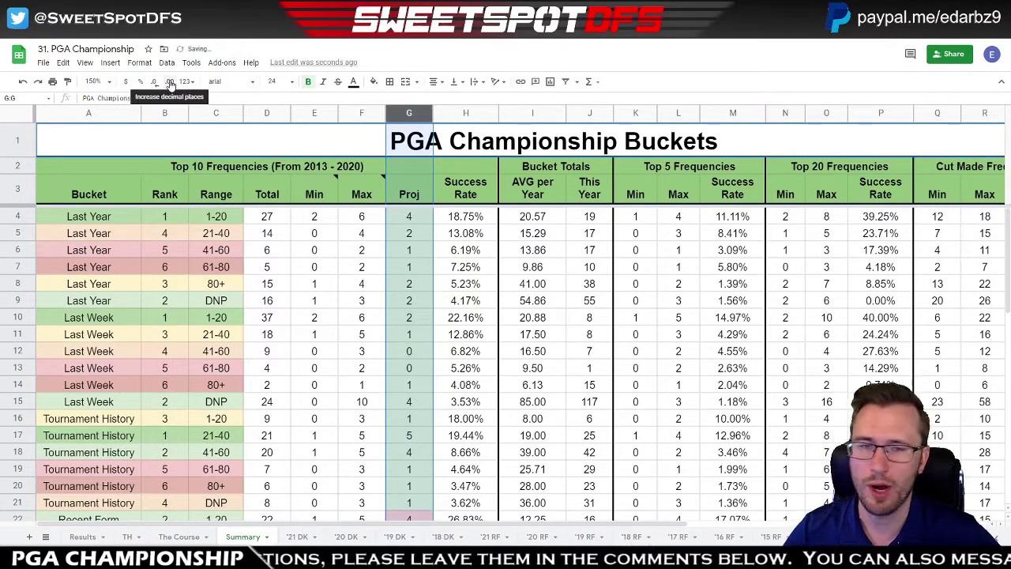
pyautogui.click(171, 82)
pyautogui.click(170, 82)
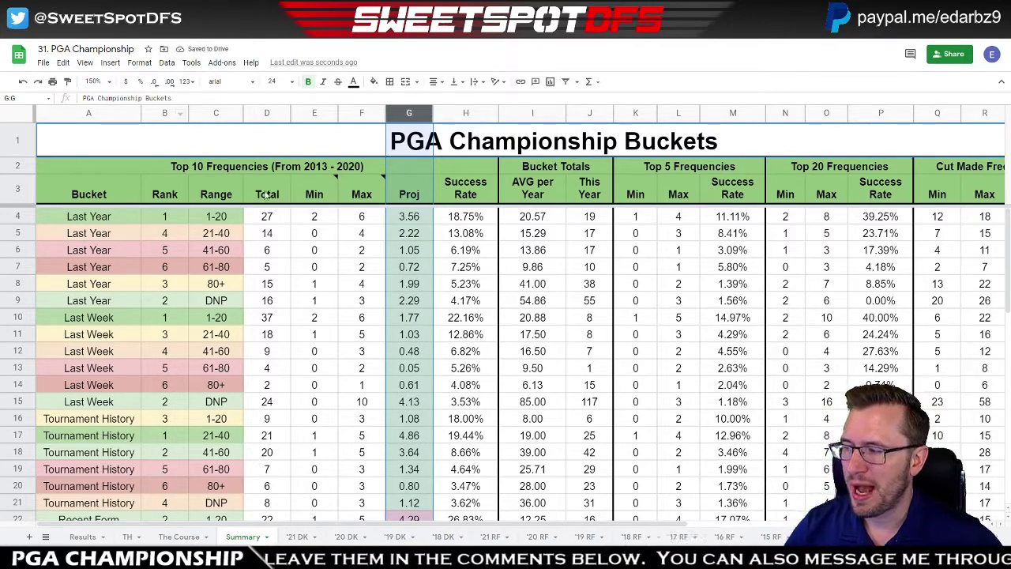
pyautogui.click(424, 222)
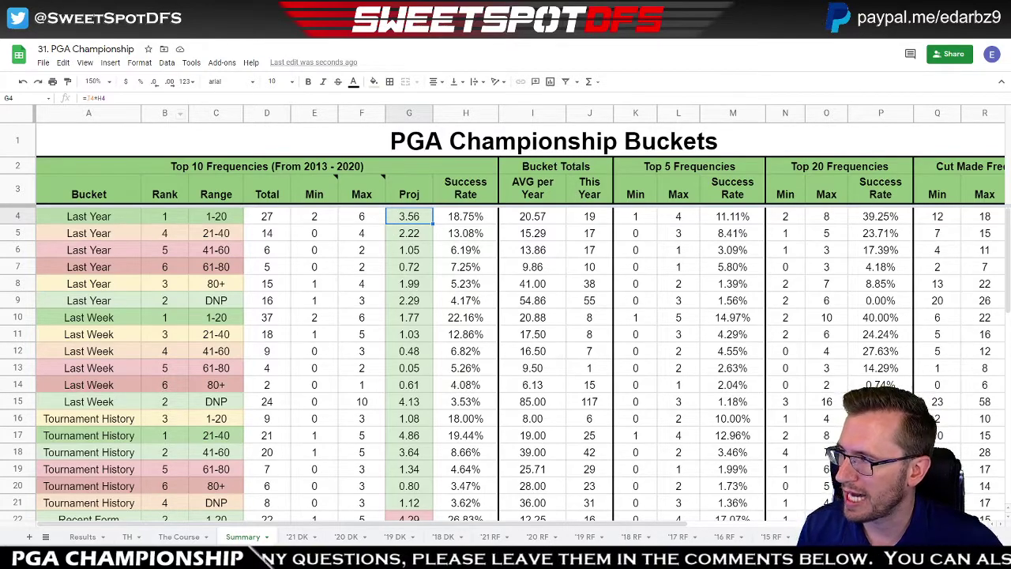
# - Filter the Pos column on the '21 DK sheet to show only positions 1, 2, 4 and 8
pyautogui.hotkey('ctrl', 'Tab')
pyautogui.hotkey('ctrl', 'shift', 'Tab')
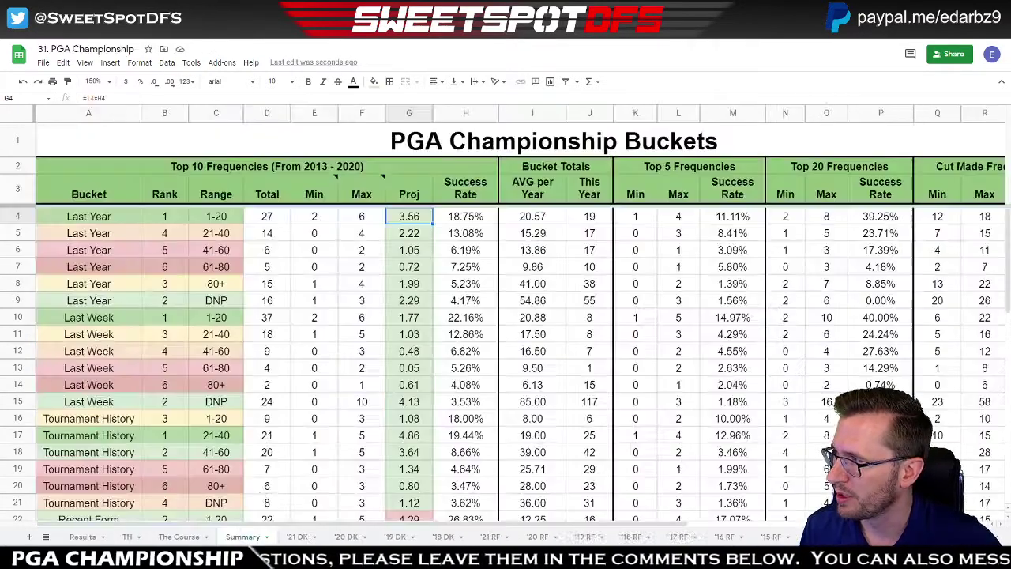
pyautogui.click(298, 536)
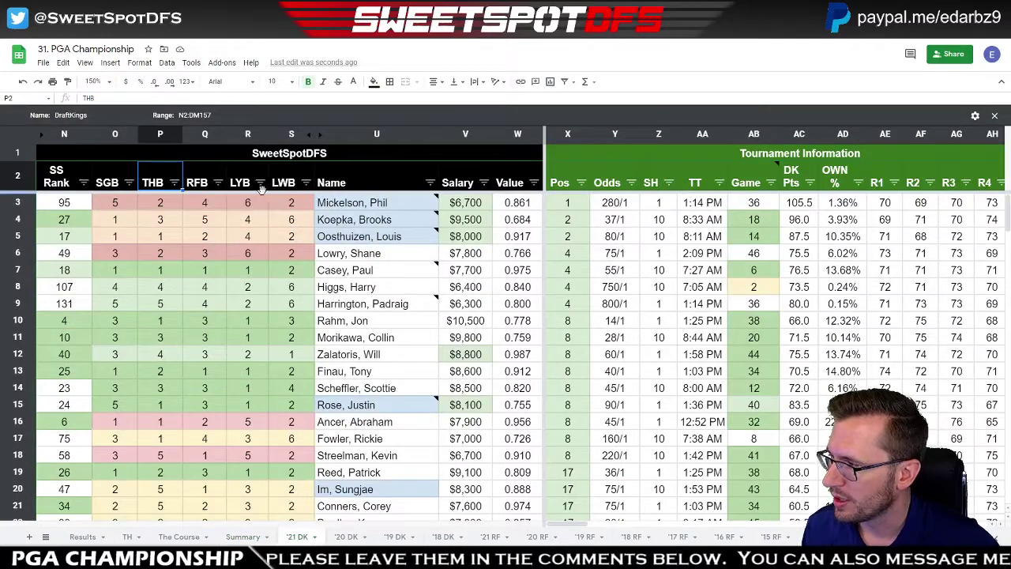
pyautogui.click(581, 182)
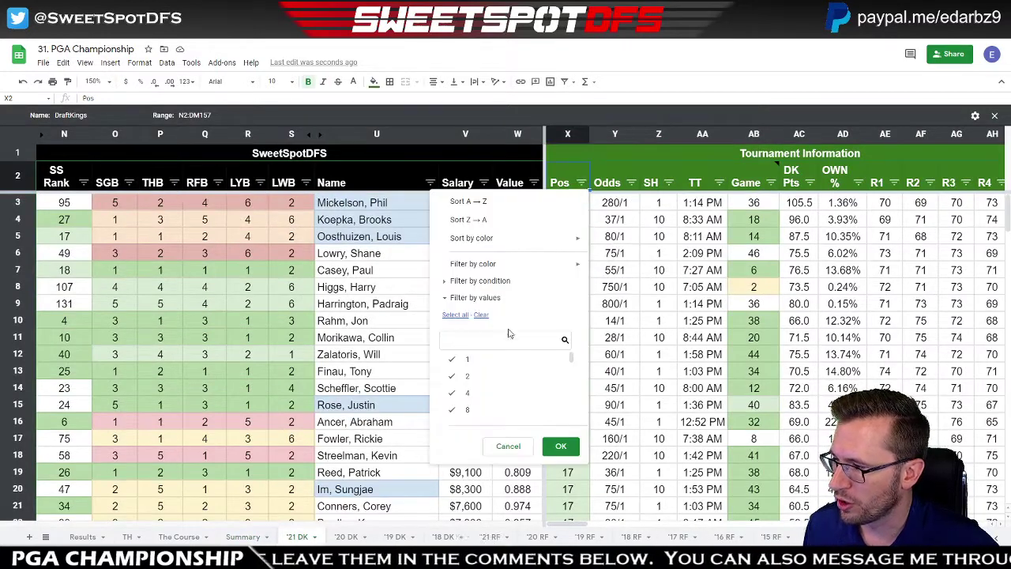
pyautogui.click(481, 315)
pyautogui.scroll(-1, 483, 380)
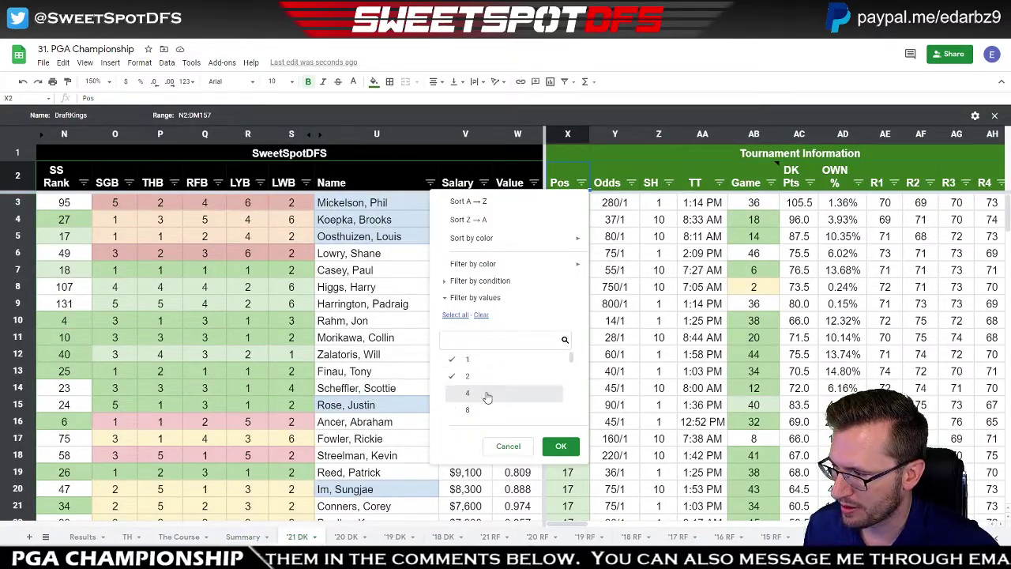
pyautogui.click(491, 395)
pyautogui.scroll(-1, 497, 394)
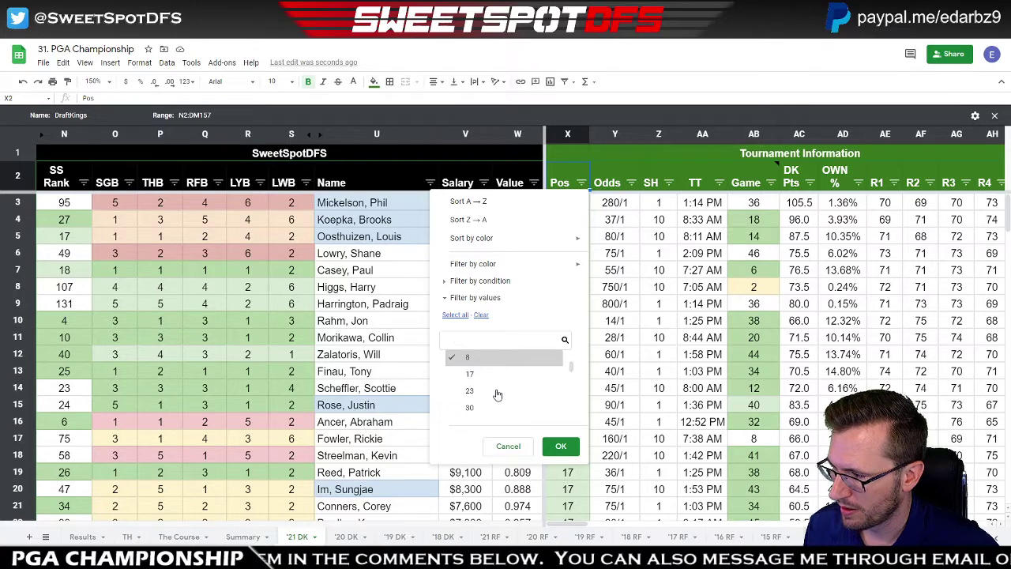
pyautogui.click(560, 446)
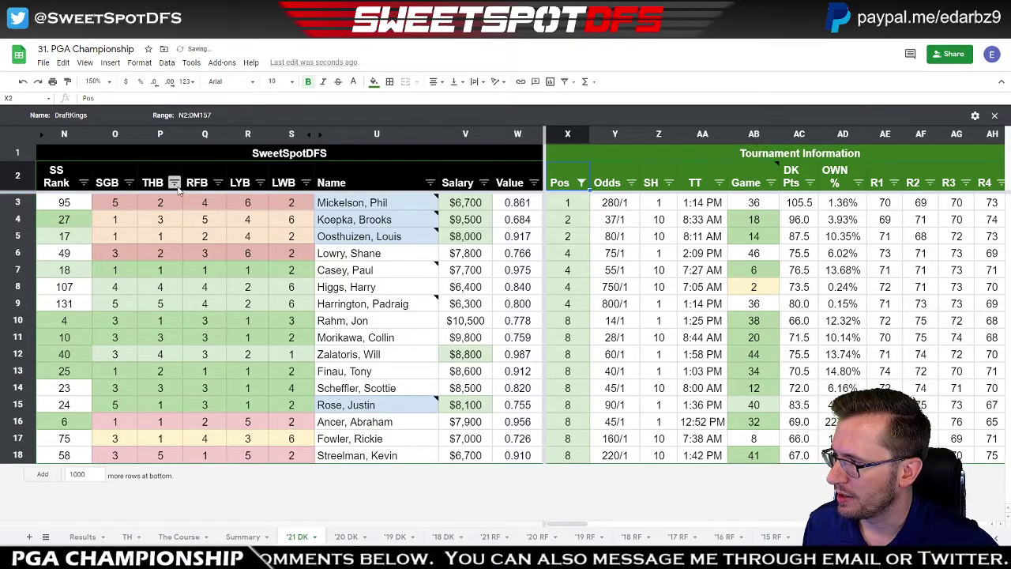
# - Filter the LYB column to value 1 and examine the top 10 finishers in that bucket
pyautogui.click(260, 183)
pyautogui.click(159, 314)
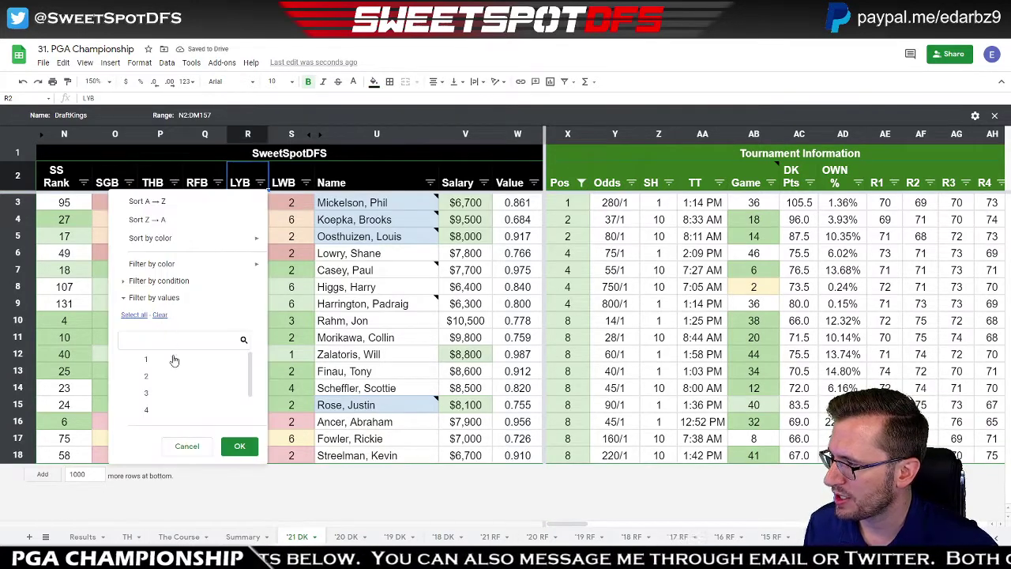
pyautogui.click(150, 359)
pyautogui.click(243, 447)
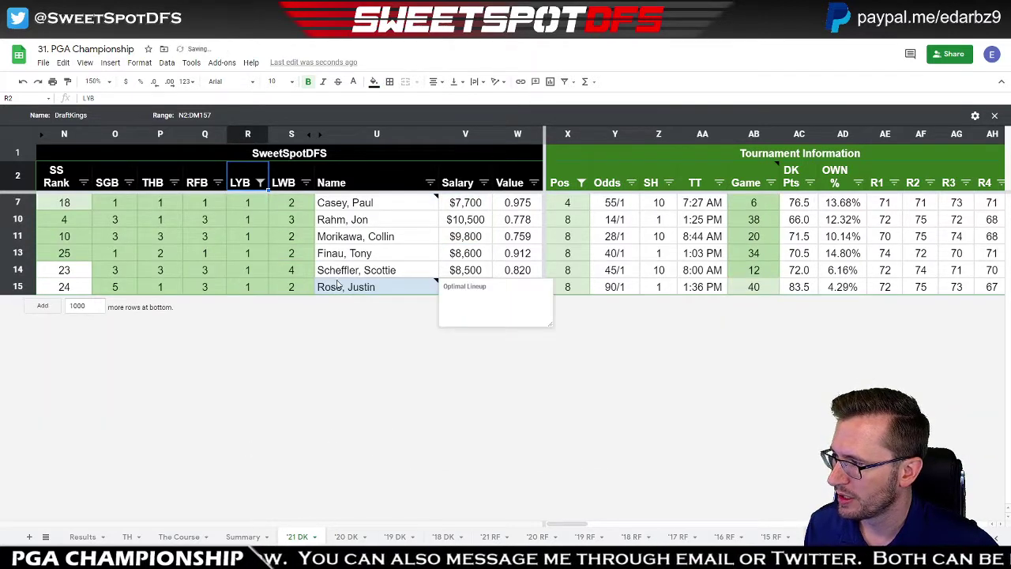
pyautogui.moveTo(347, 203); pyautogui.dragTo(372, 301)
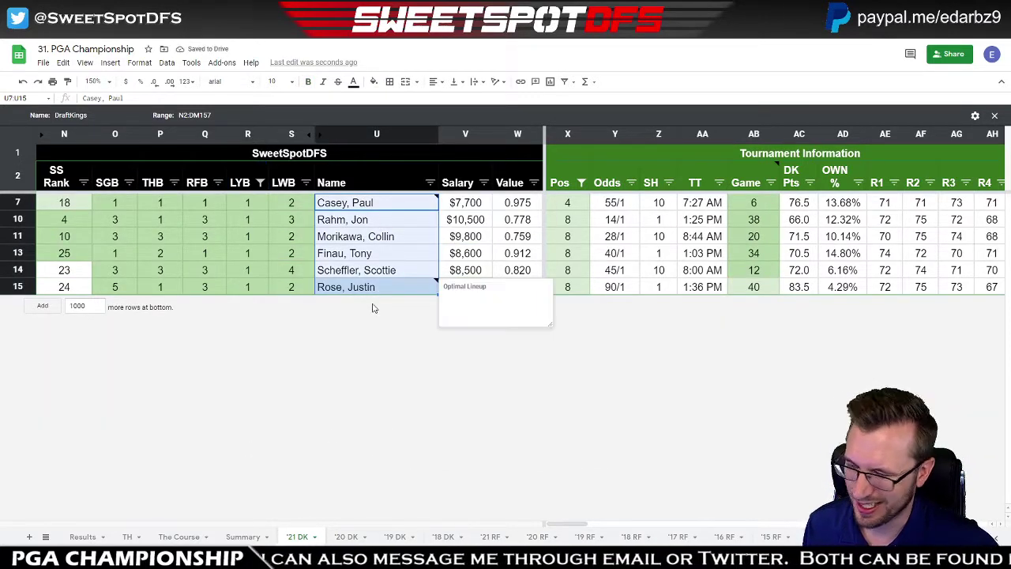
# - Include all LYB values again, and check the Proj value for the Last Year rank 4 bucket on the Summary sheet
pyautogui.click(260, 182)
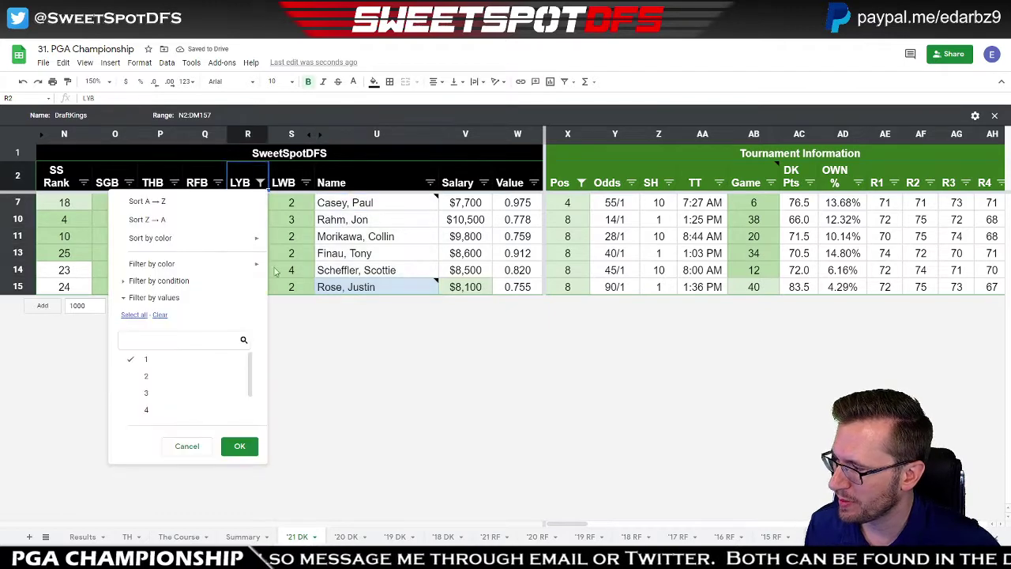
pyautogui.click(141, 315)
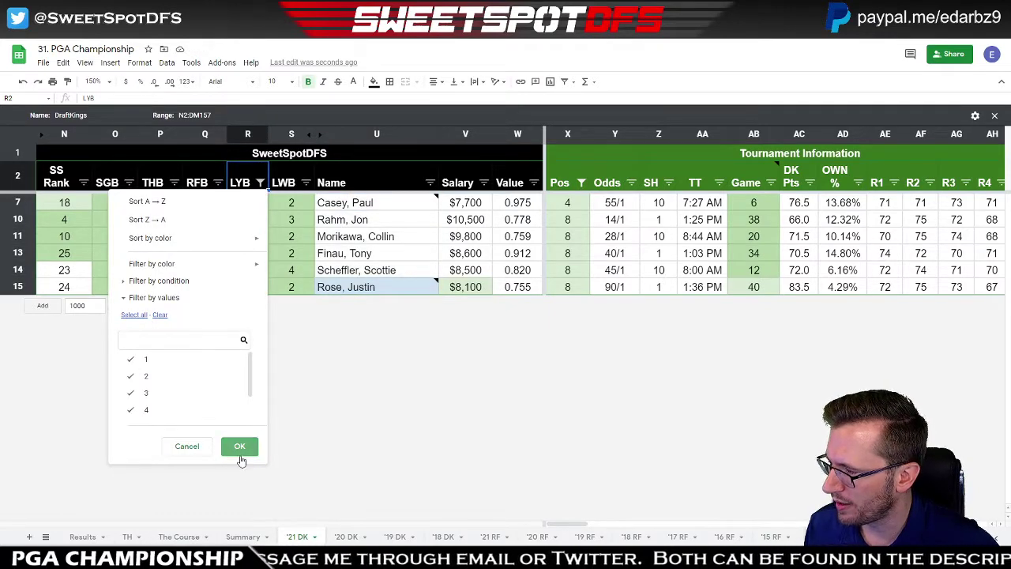
pyautogui.click(239, 446)
pyautogui.click(242, 536)
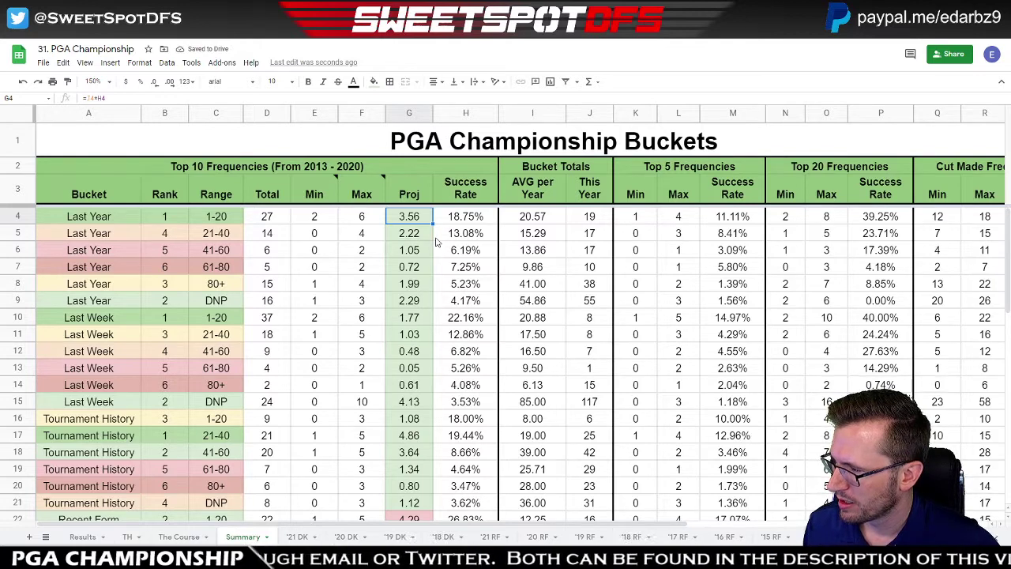
pyautogui.click(411, 235)
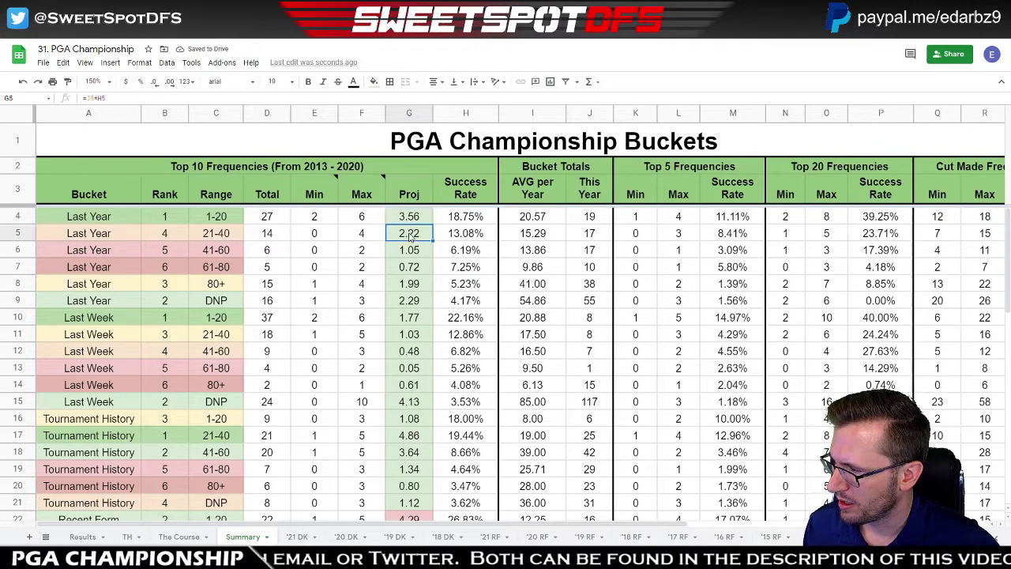
# - Filter the LYB column on the '21 DK sheet to value 4 and examine the top 10 finishers in that bucket
pyautogui.click(299, 538)
pyautogui.click(254, 187)
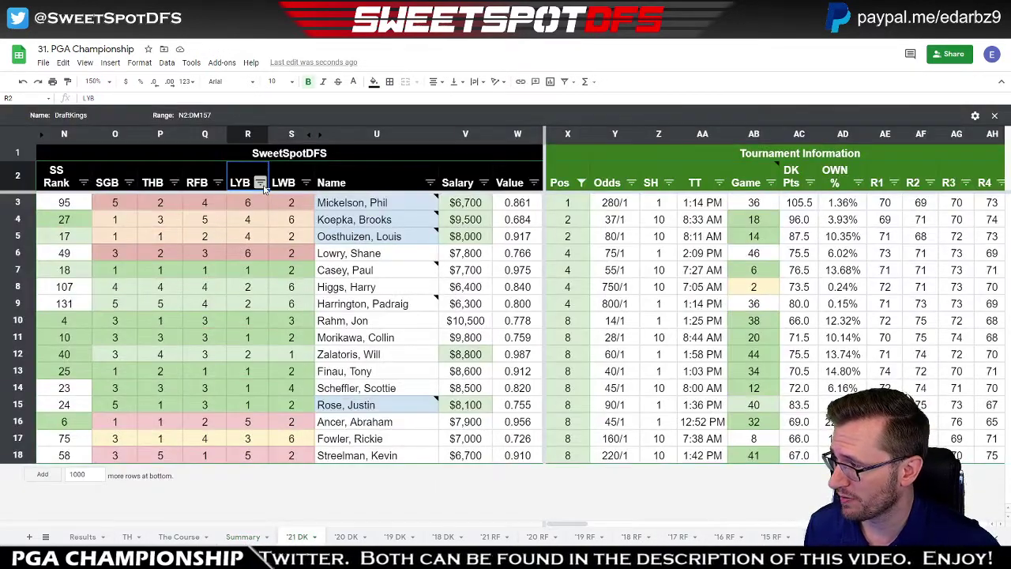
pyautogui.moveTo(248, 227); pyautogui.dragTo(248, 237)
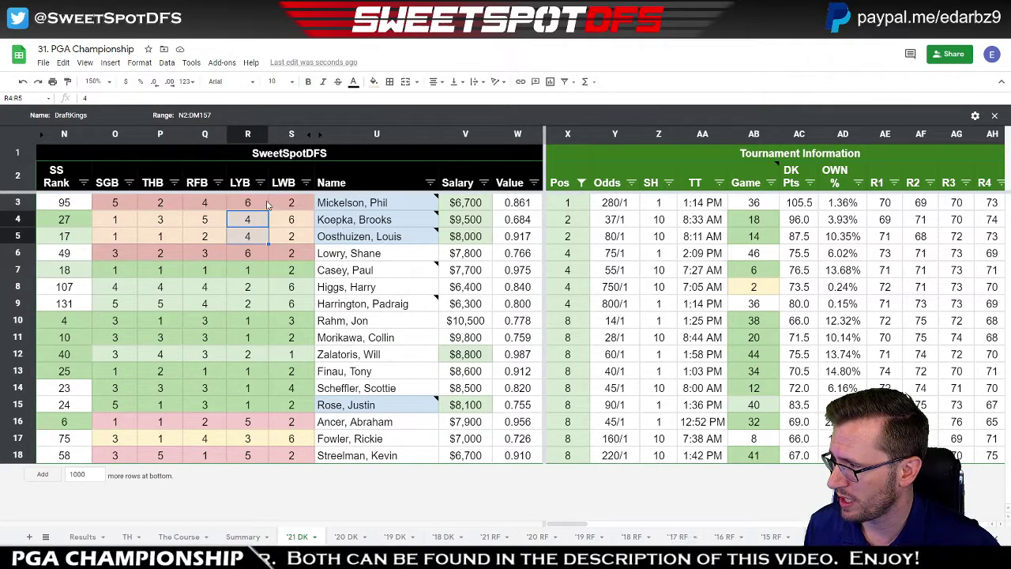
pyautogui.click(261, 183)
pyautogui.click(146, 409)
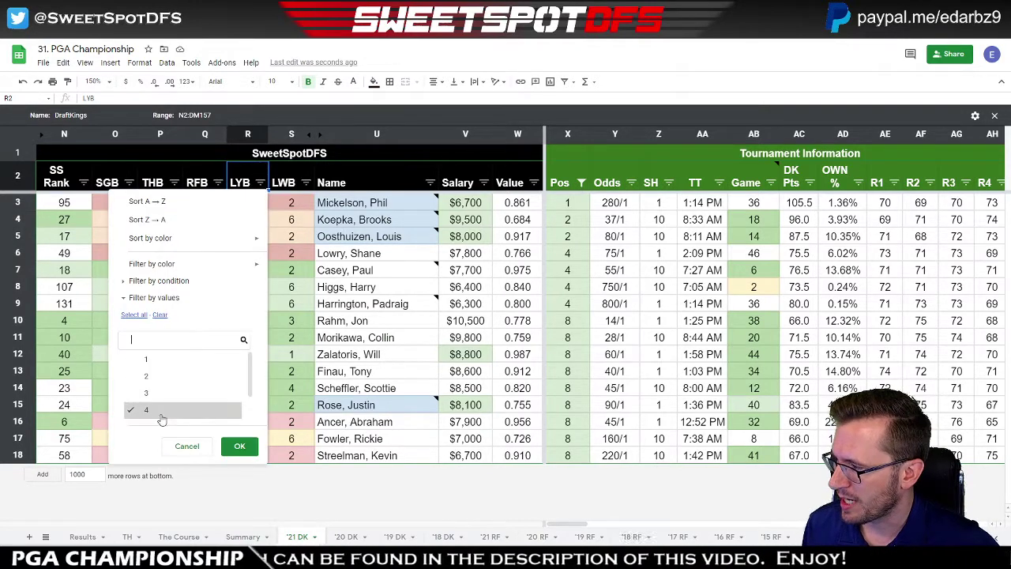
pyautogui.click(239, 446)
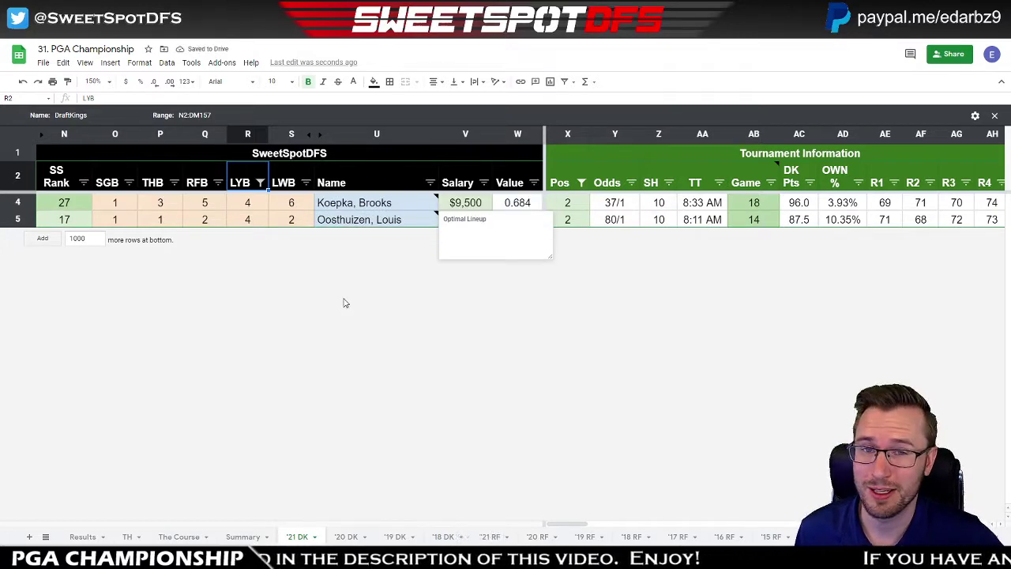
# - Check the Proj values of the Recent Form 1-20 and Strokes Gained O+P+ buckets on the Summary sheet
pyautogui.click(241, 536)
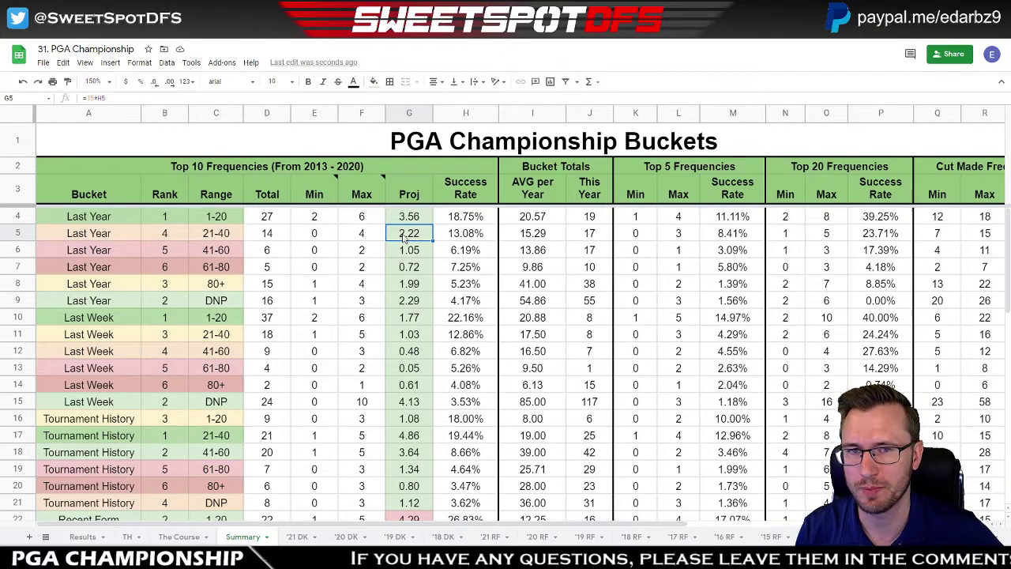
pyautogui.scroll(-3, 405, 237)
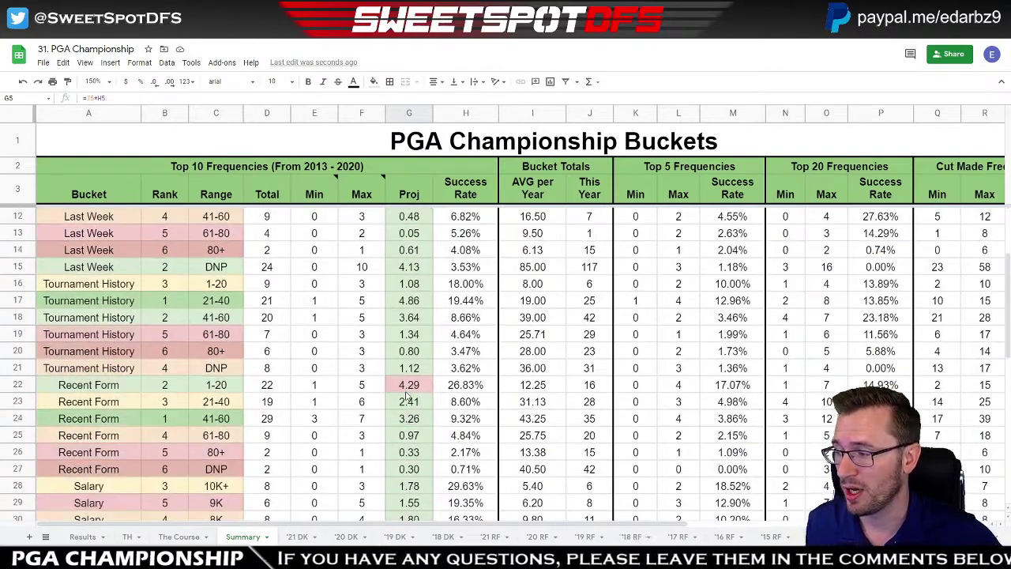
pyautogui.scroll(-3, 434, 411)
pyautogui.click(409, 469)
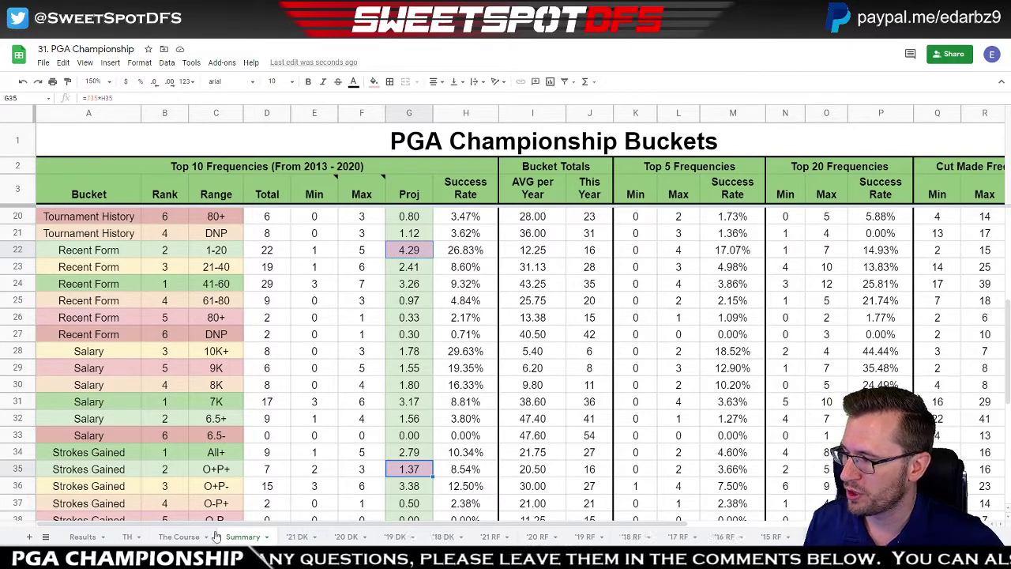
# - Include all LYB values again on the '21 DK sheet, and filter the RFB column to value 2
pyautogui.click(297, 536)
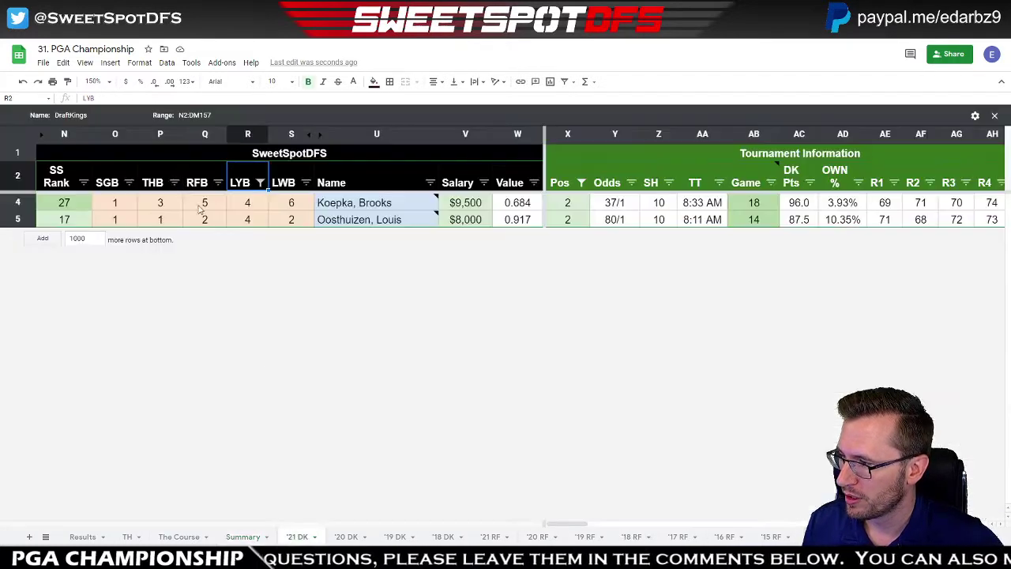
pyautogui.click(260, 183)
pyautogui.click(127, 318)
pyautogui.click(241, 447)
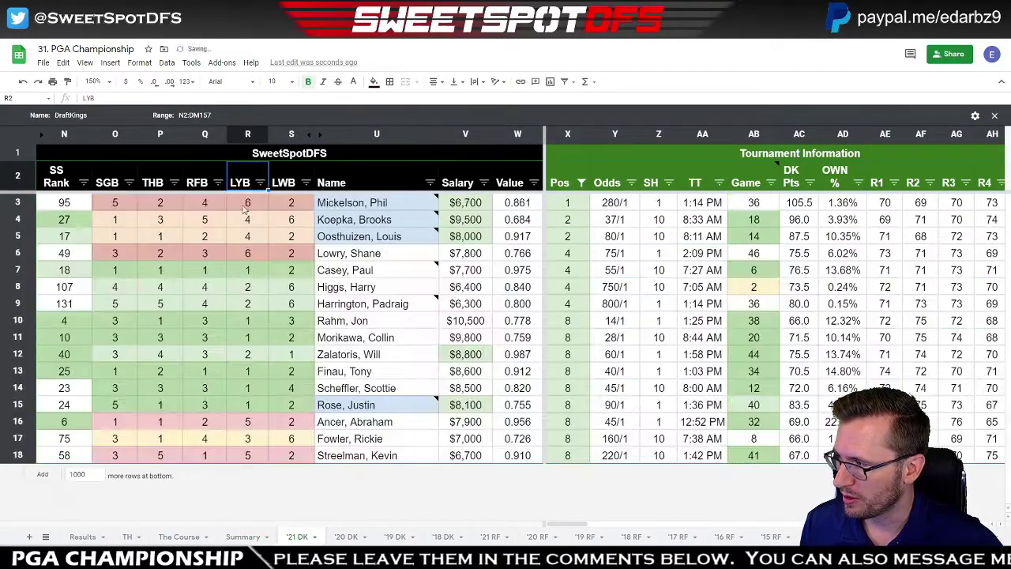
pyautogui.click(217, 182)
pyautogui.click(118, 315)
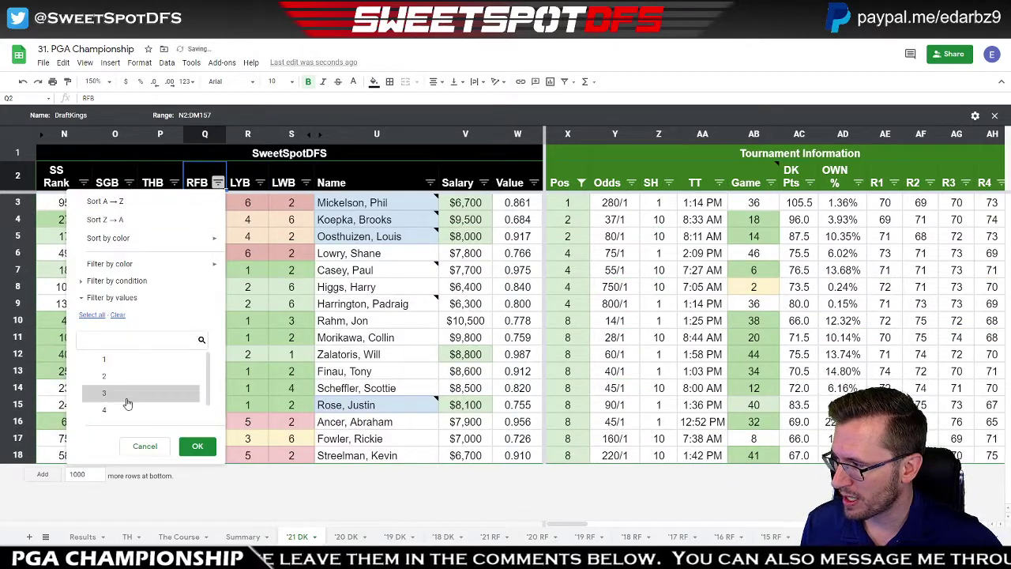
pyautogui.click(119, 376)
pyautogui.click(198, 446)
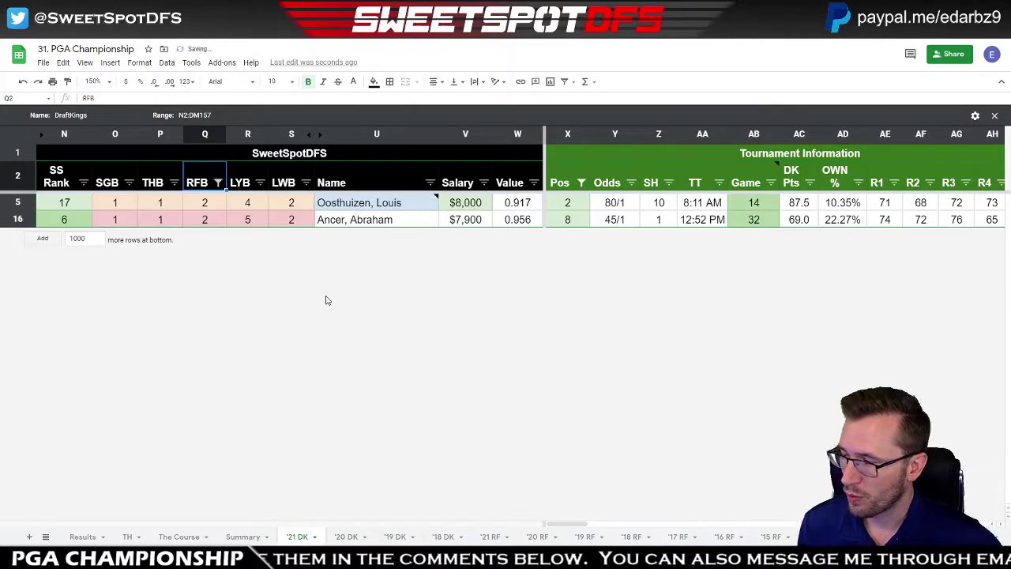
# - View the RFB2 group in the 2021 Lineup Construction spreadsheet, and check the Recent Form 1-20 bucket's Proj and Min on the Summary sheet
pyautogui.hotkey('ctrl', 'Tab')
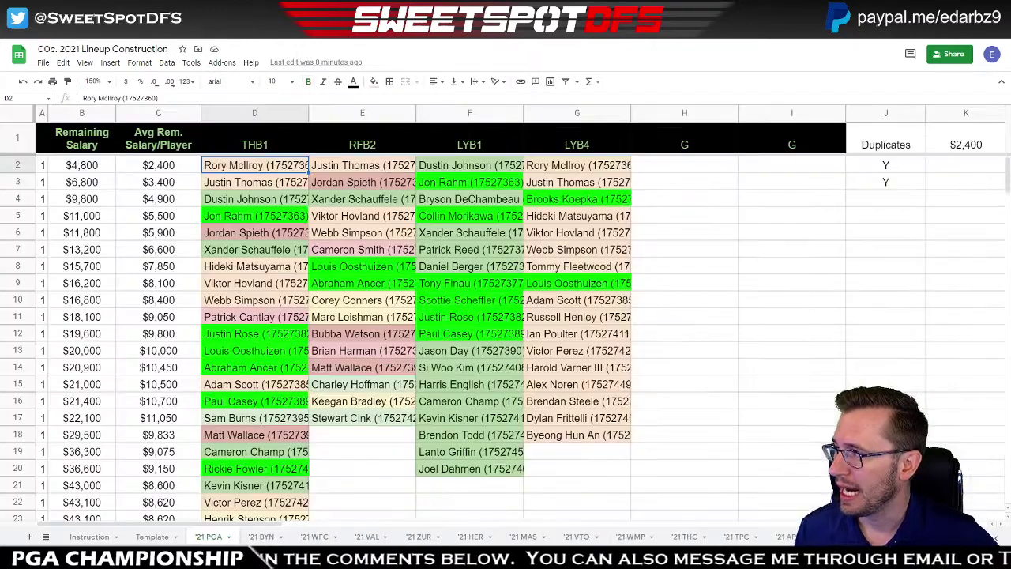
pyautogui.hotkey('ctrl', 'shift', 'Tab')
pyautogui.click(244, 537)
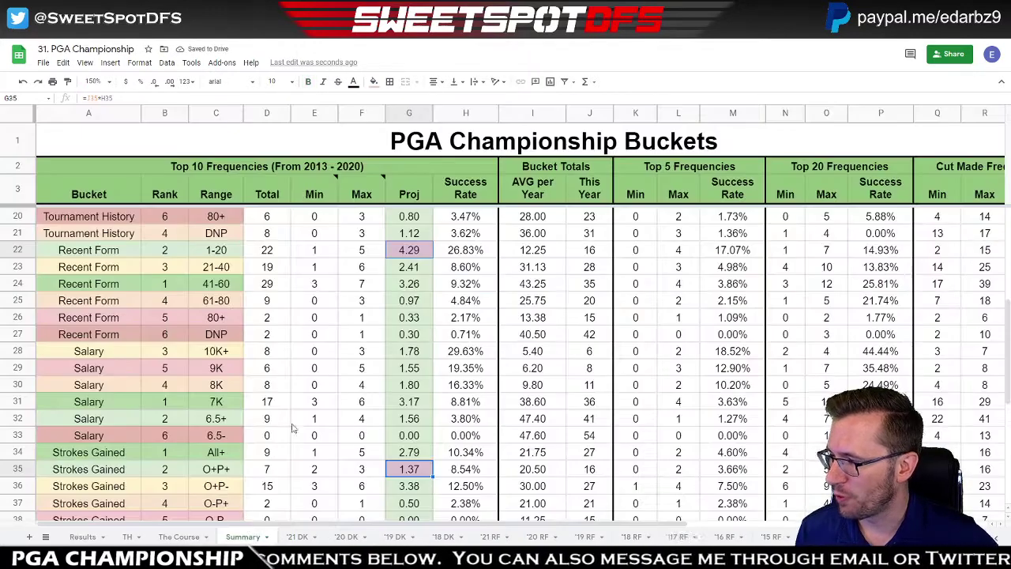
pyautogui.click(405, 250)
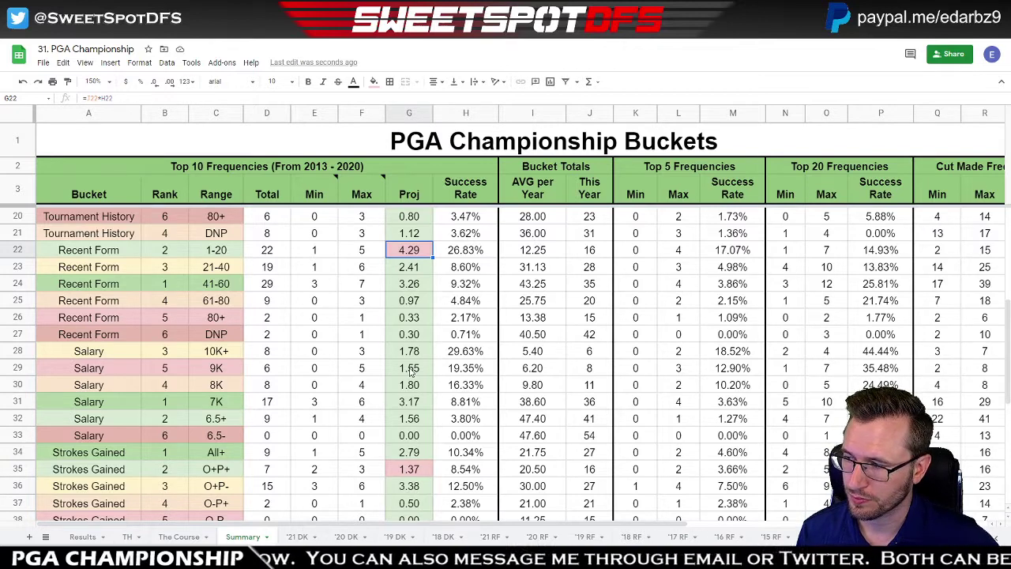
pyautogui.click(315, 251)
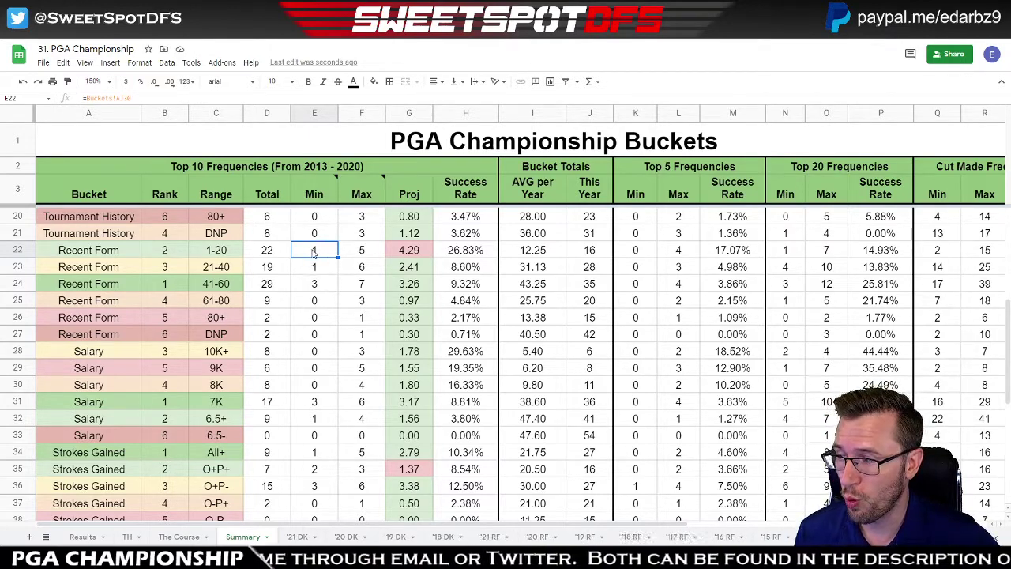
pyautogui.click(49, 253)
pyautogui.keyDown('shift'); pyautogui.click(209, 257); pyautogui.keyUp('shift')
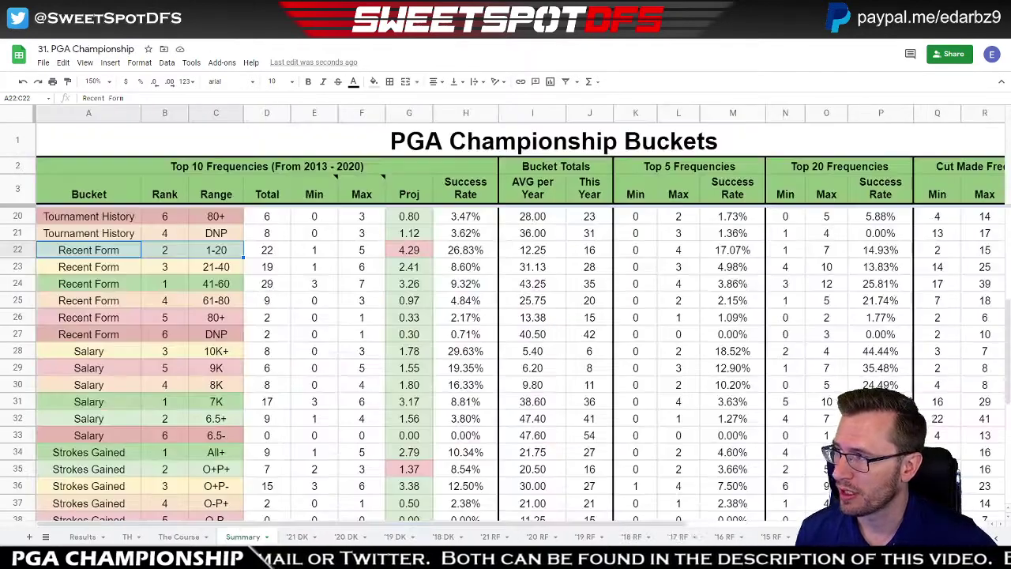
# - Compare the RFB 2 top 10 finishers on the '21 DK sheet with the RFB2 column in the Lineup Construction spreadsheet
pyautogui.click(298, 537)
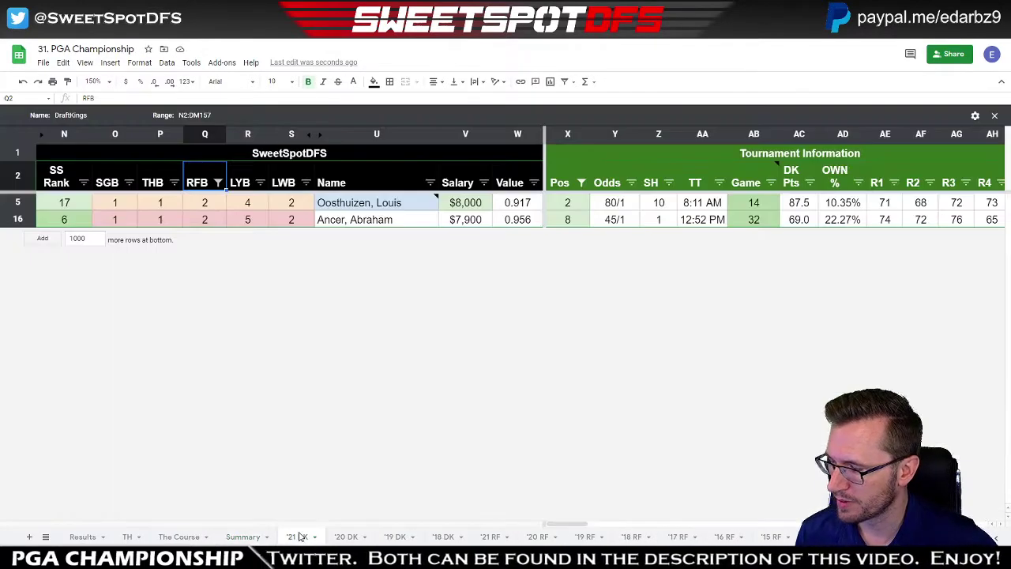
pyautogui.click(383, 207)
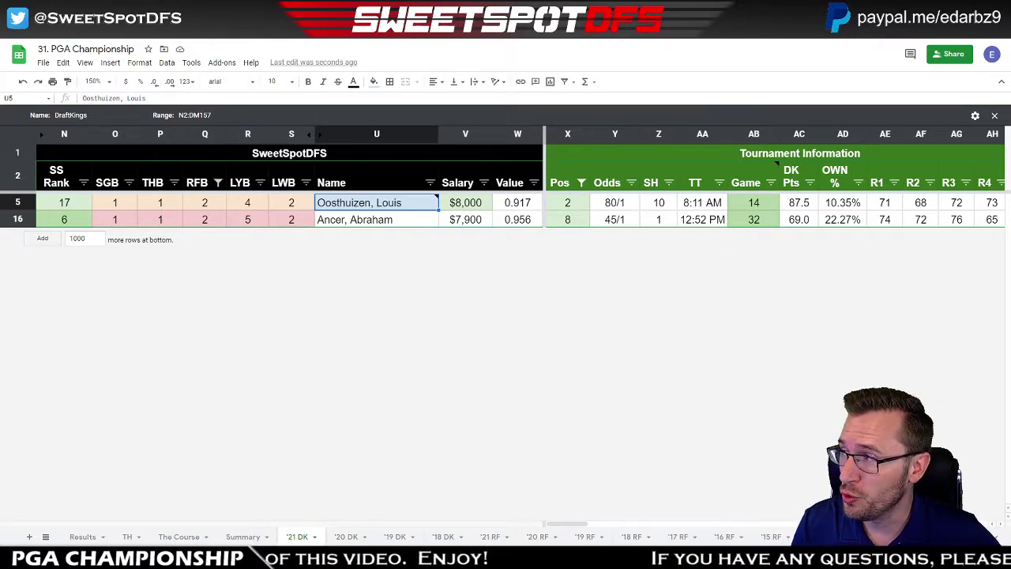
pyautogui.hotkey('ctrl', 'Tab')
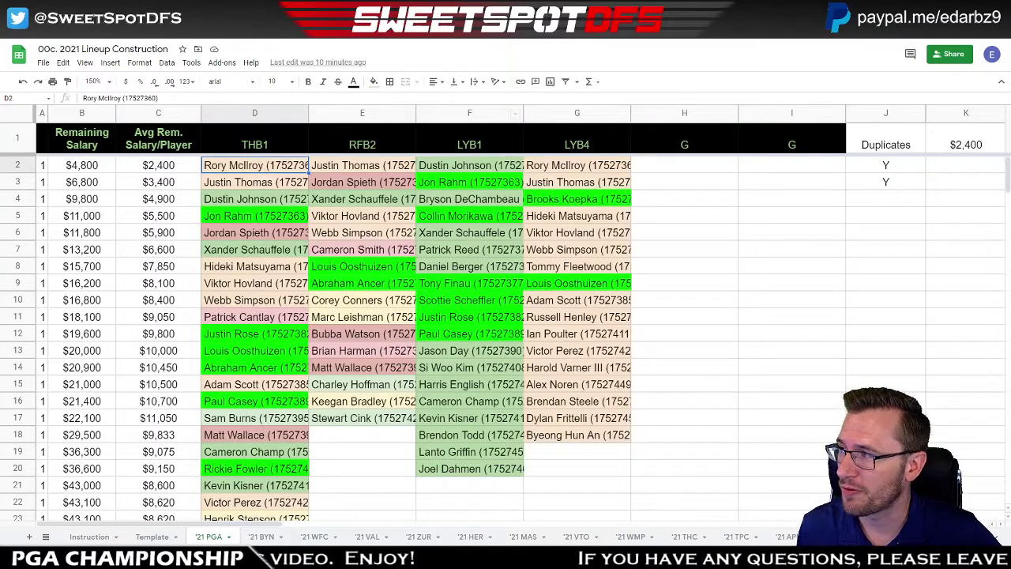
pyautogui.hotkey('ctrl', 'shift', 'Tab')
pyautogui.hotkey('ctrl', 'Tab')
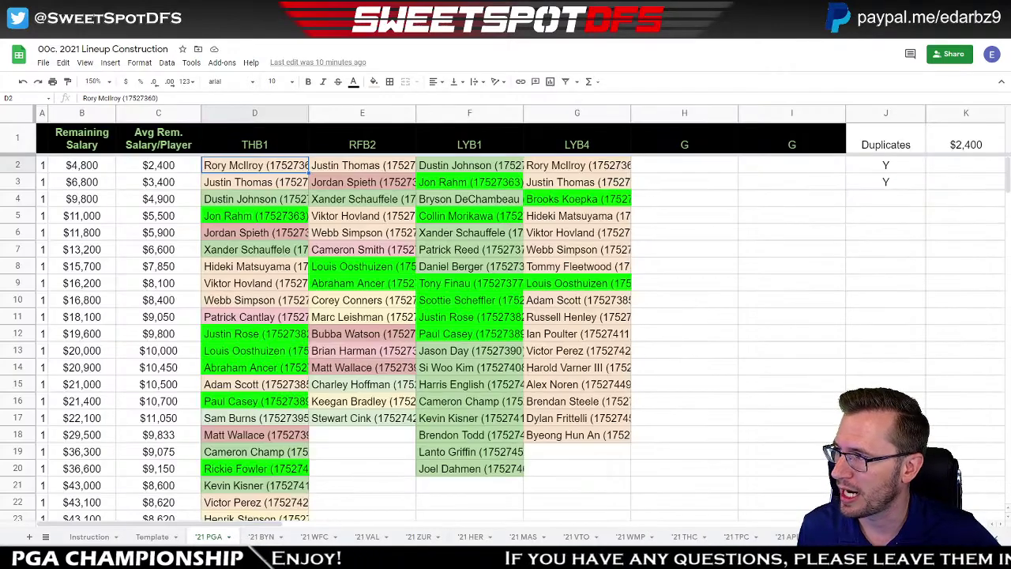
pyautogui.hotkey('ctrl', 'shift', 'Tab')
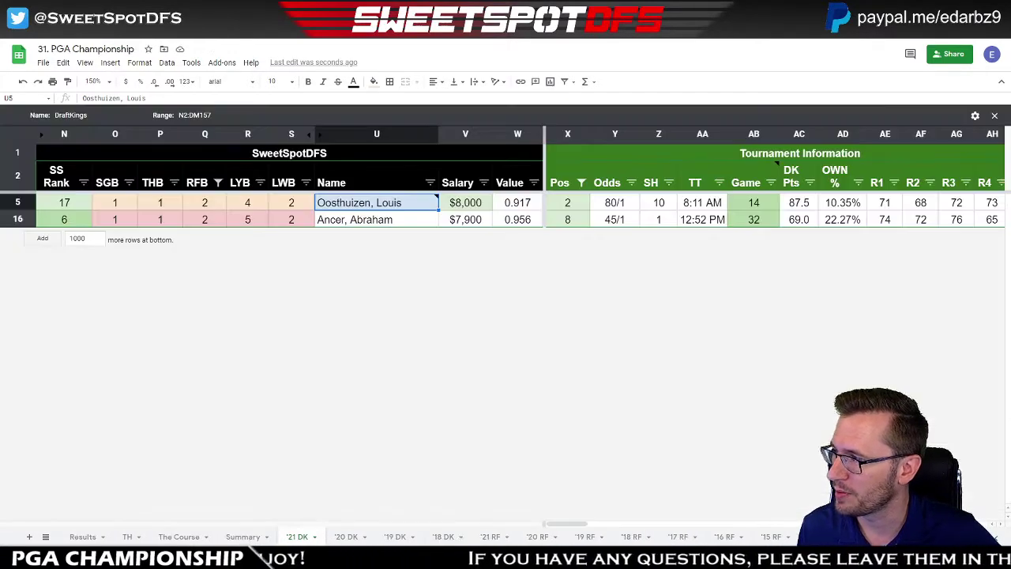
# - Compare the top 10 Min and Proj values of the Last Year 1-20 bucket on the Summary sheet
pyautogui.click(239, 537)
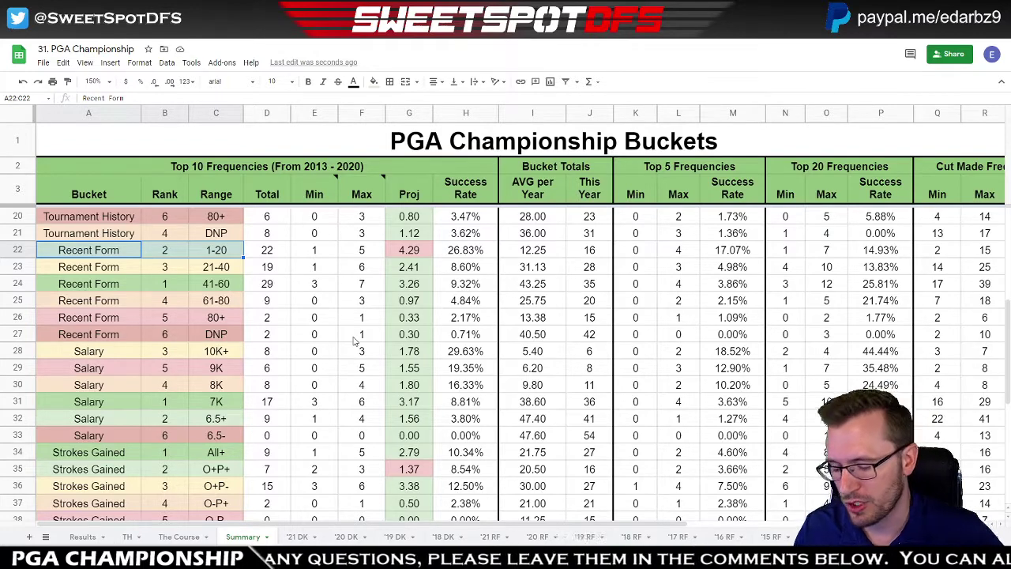
pyautogui.scroll(5, 354, 340)
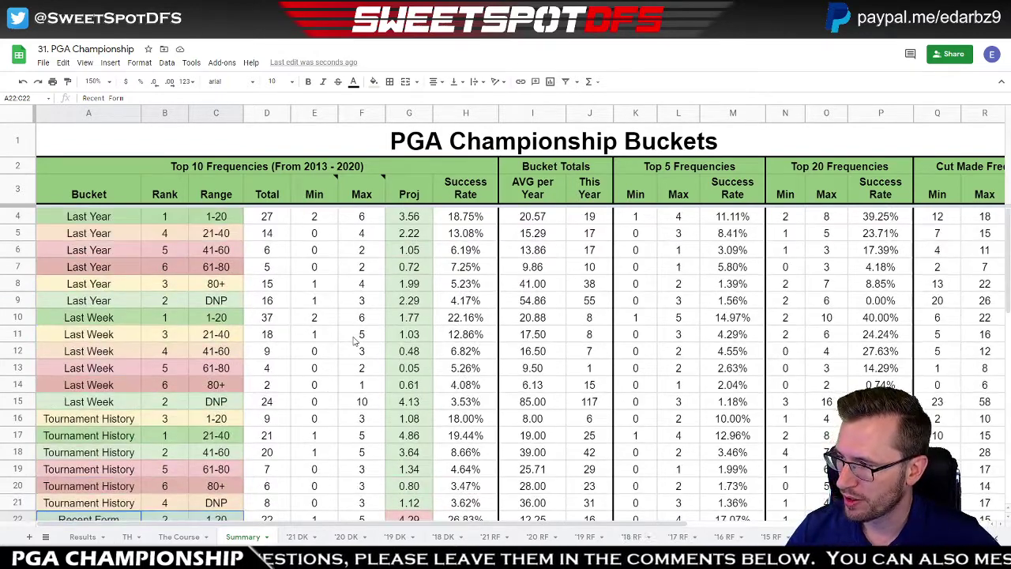
pyautogui.click(326, 221)
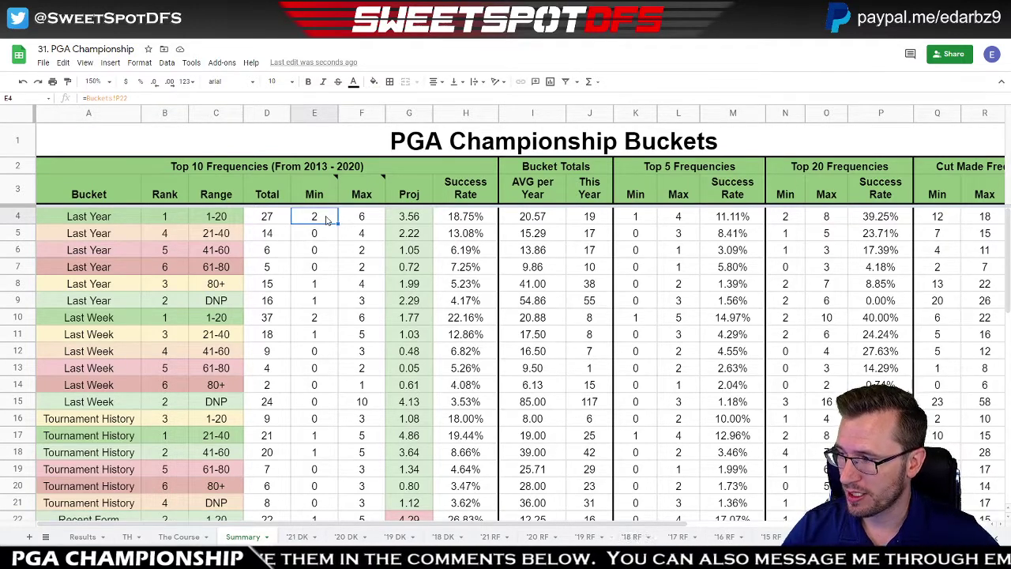
pyautogui.click(413, 220)
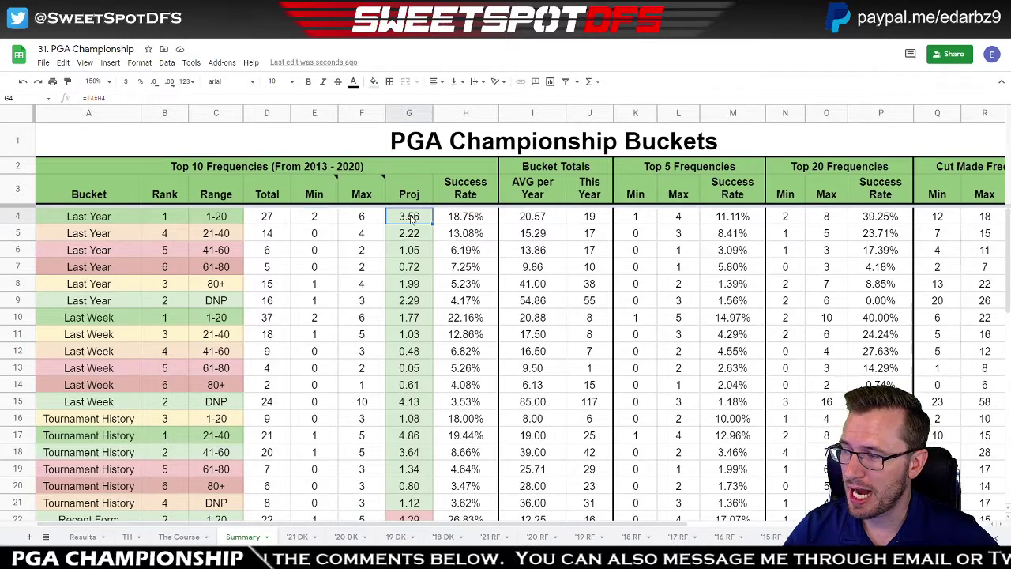
pyautogui.click(314, 224)
pyautogui.click(417, 222)
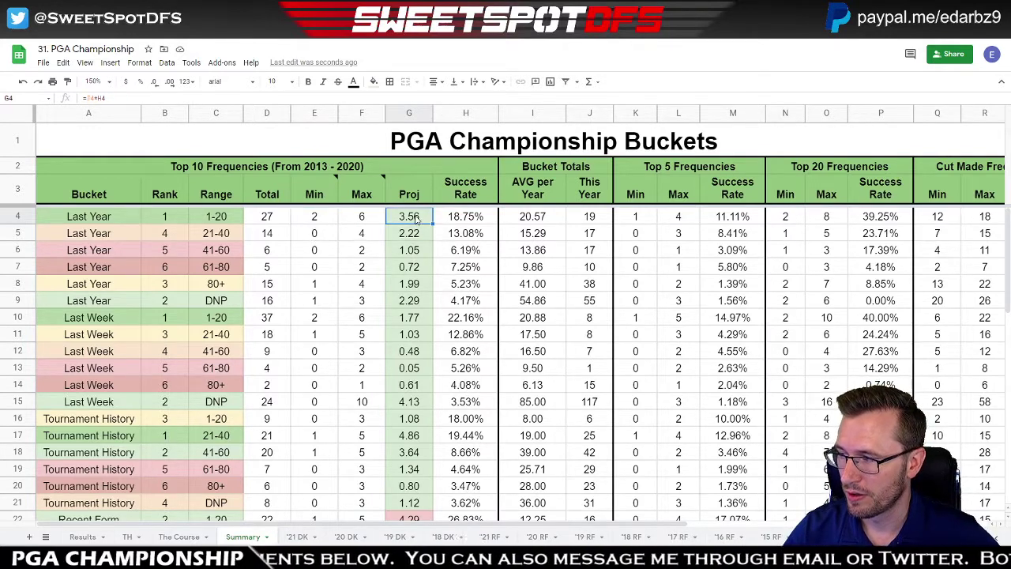
pyautogui.click(323, 222)
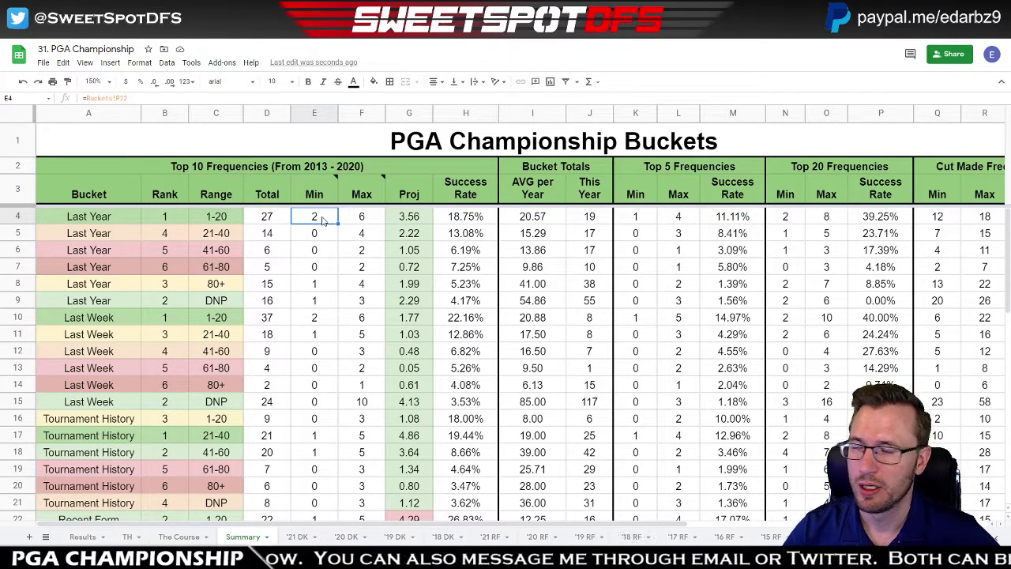
pyautogui.click(408, 222)
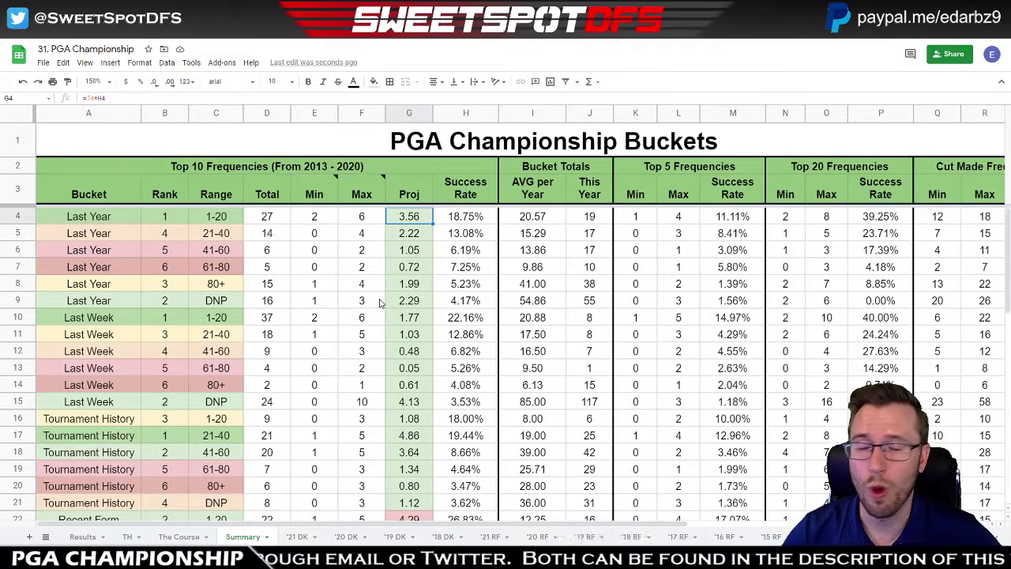
pyautogui.click(307, 221)
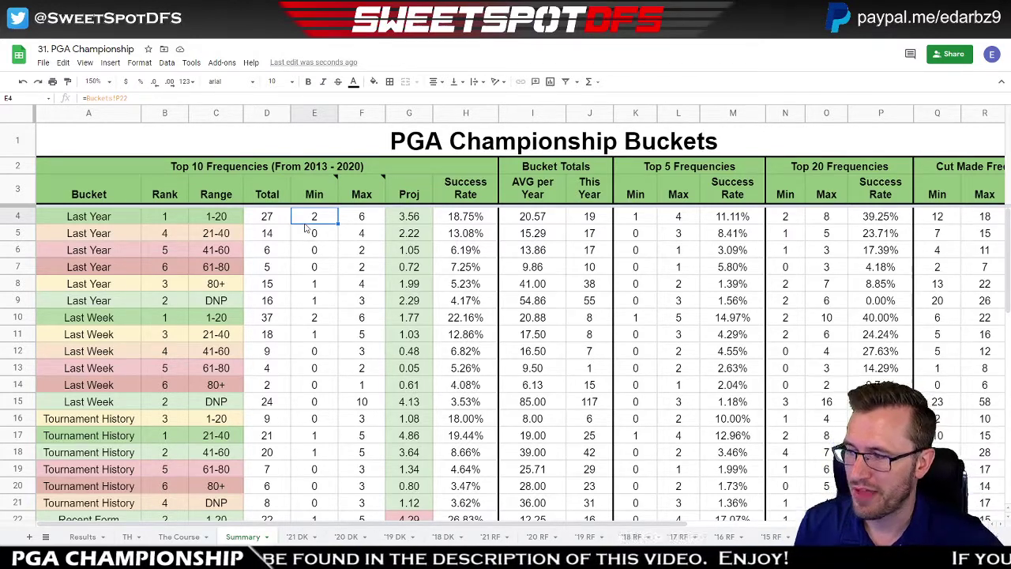
# - Examine the top 10 Min values across the Last Year buckets, plus the 1-20 bucket's Proj and the 61-80 bucket's Success Rate
pyautogui.click(317, 236)
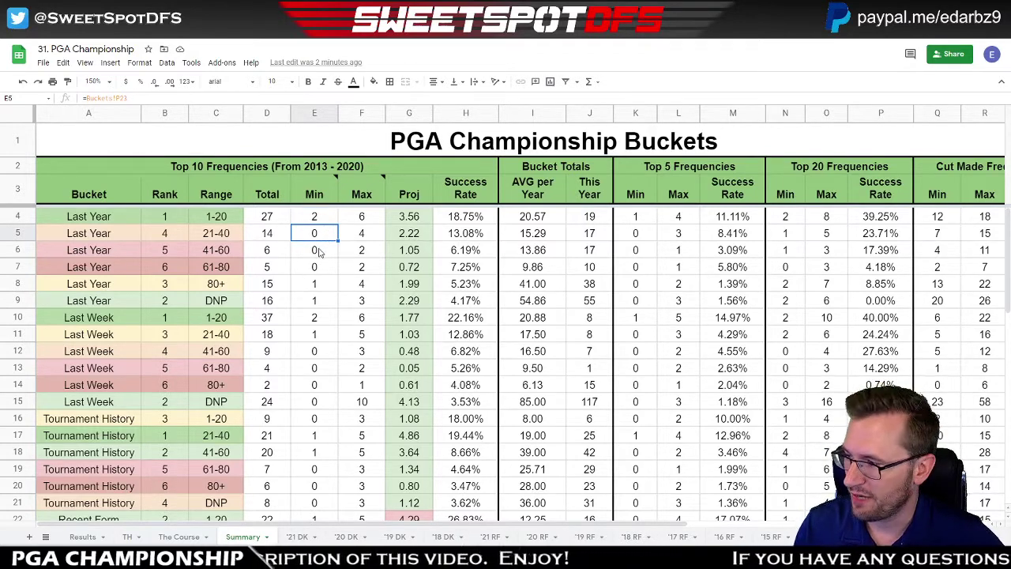
pyautogui.moveTo(320, 249); pyautogui.dragTo(322, 237)
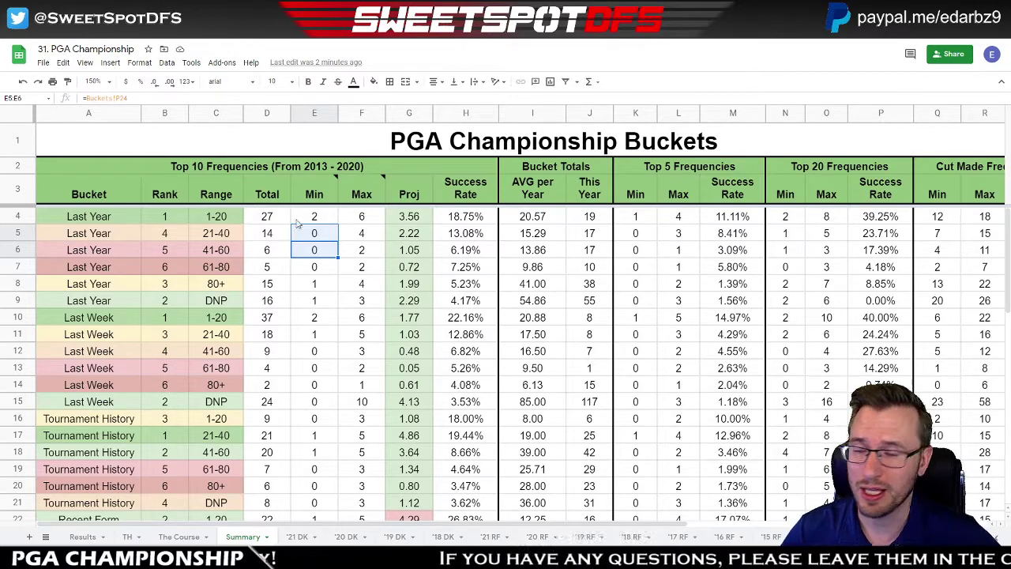
pyautogui.click(317, 221)
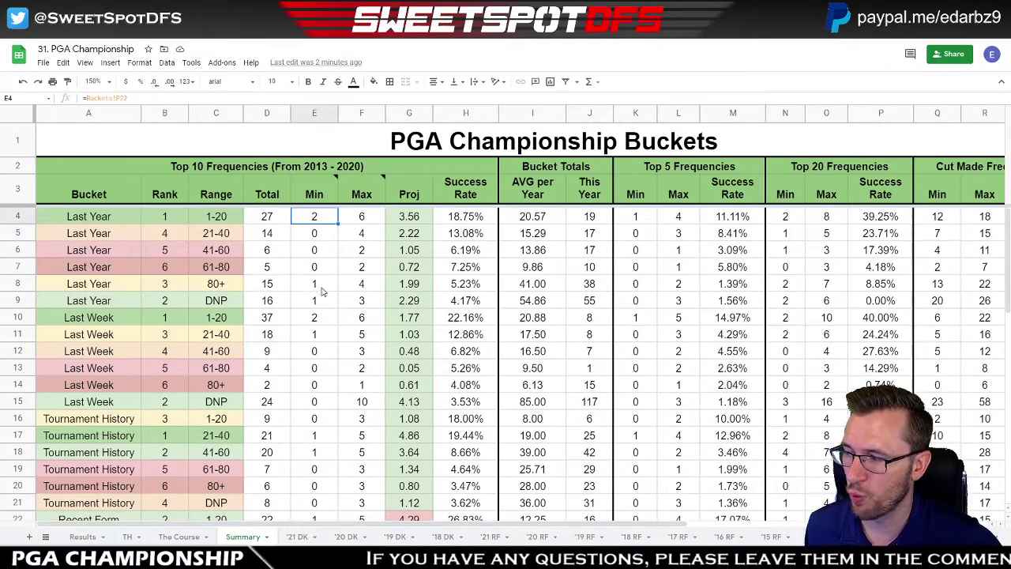
pyautogui.moveTo(319, 286); pyautogui.dragTo(323, 320)
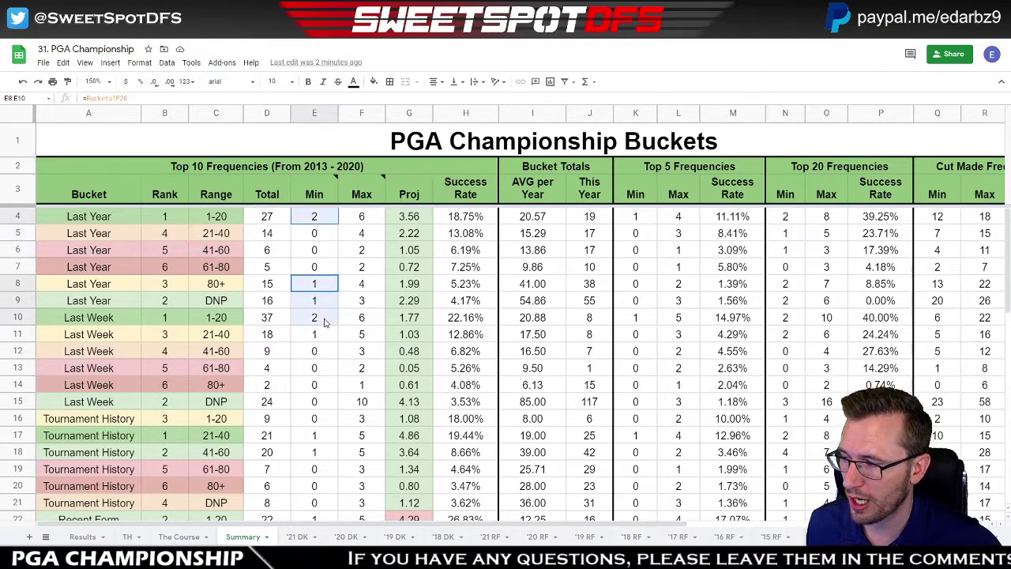
pyautogui.click(413, 220)
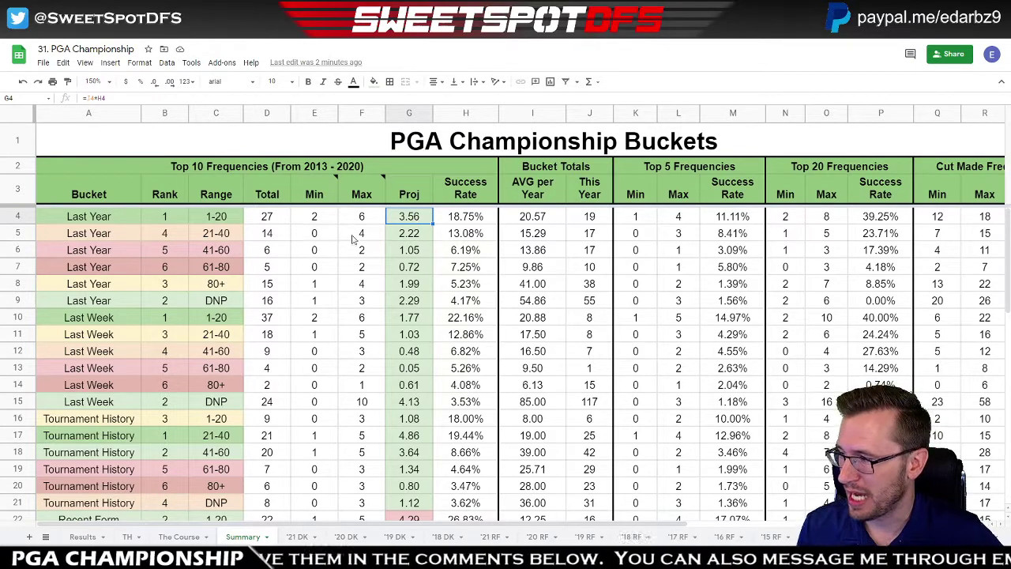
pyautogui.moveTo(313, 249); pyautogui.dragTo(315, 267)
pyautogui.click(477, 266)
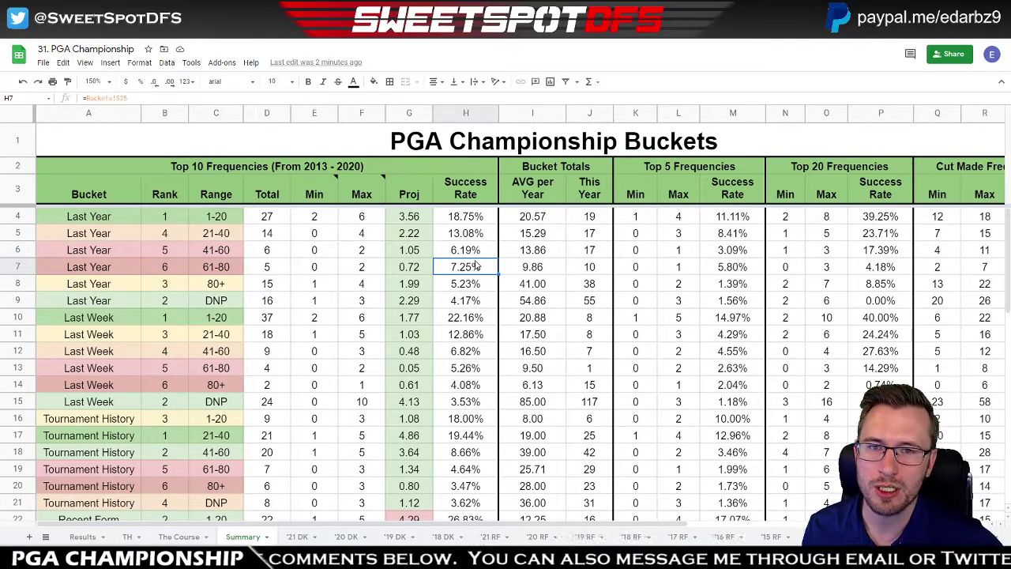
# - Highlight the Last Year 1-20 bucket row on the Summary sheet and check the groups in the 2021 Lineup Construction spreadsheet
pyautogui.click(26, 216)
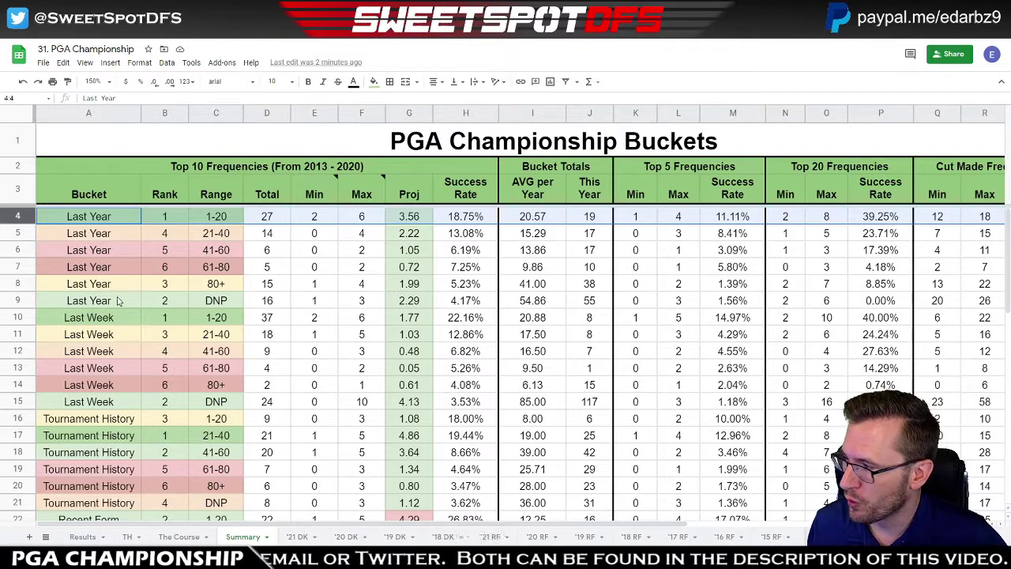
pyautogui.hotkey('ctrl', 'Tab')
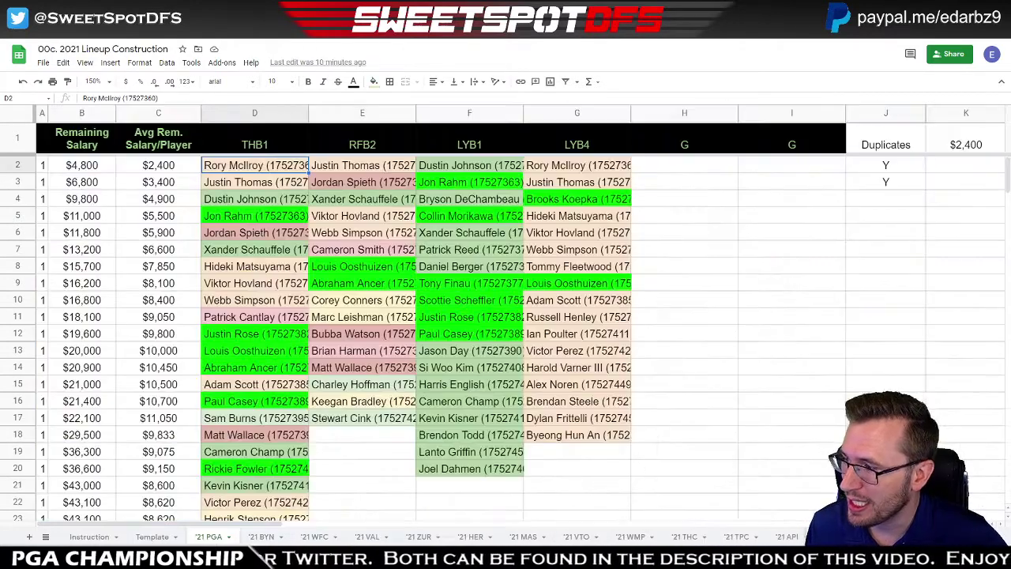
pyautogui.hotkey('ctrl', 'shift', 'Tab')
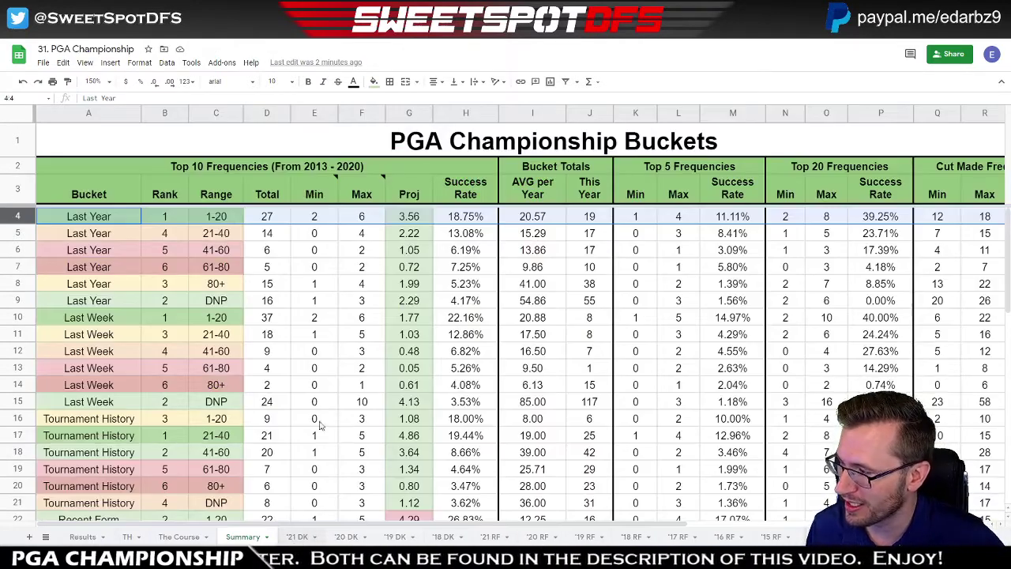
# - Include all RFB values in the '21 DK sheet's filter and check the LYB values of the top 10 finishers
pyautogui.hotkey('ctrl', 'shift', 'Tab')
pyautogui.click(218, 182)
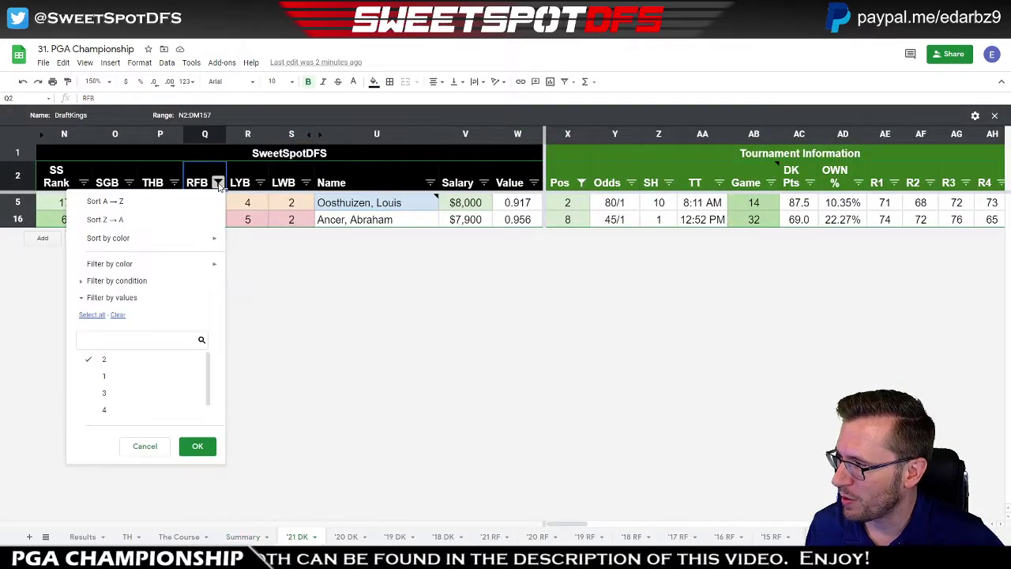
pyautogui.click(90, 315)
pyautogui.click(197, 445)
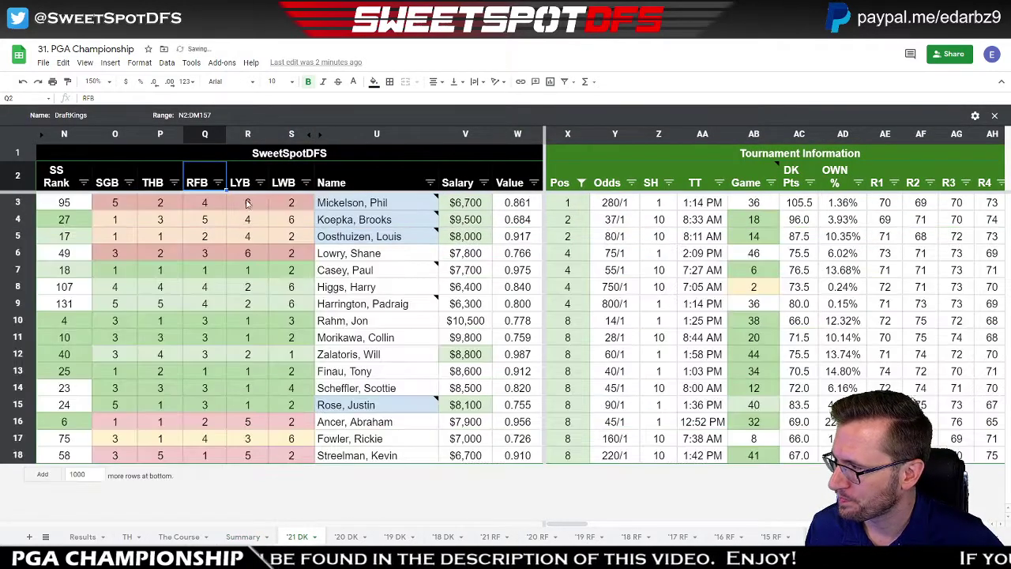
pyautogui.click(247, 441)
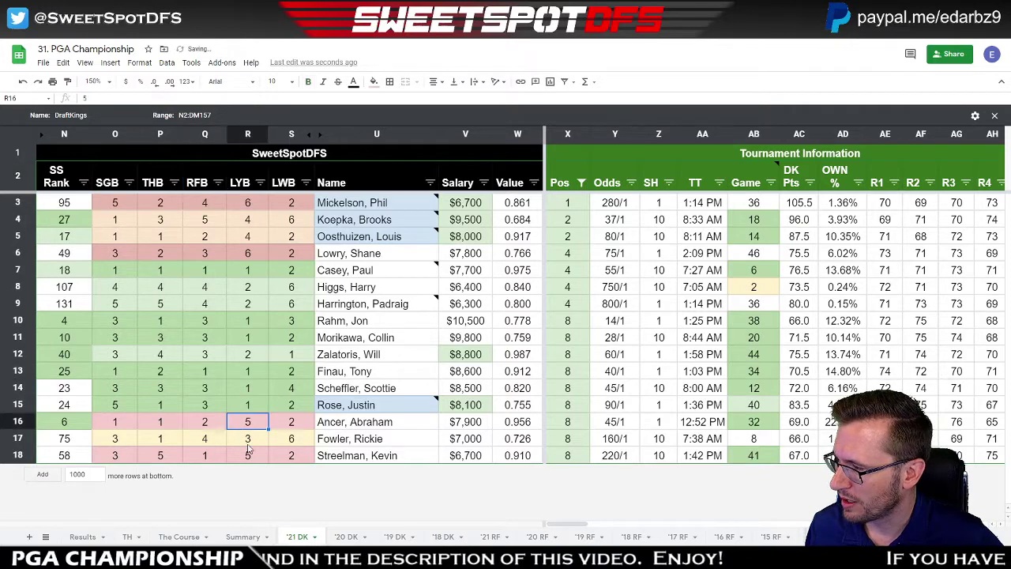
# - Filter the '21 DK top 10 finishers to LYB 3, and highlight the Last Year 80+ bucket row on the Summary sheet
pyautogui.click(260, 182)
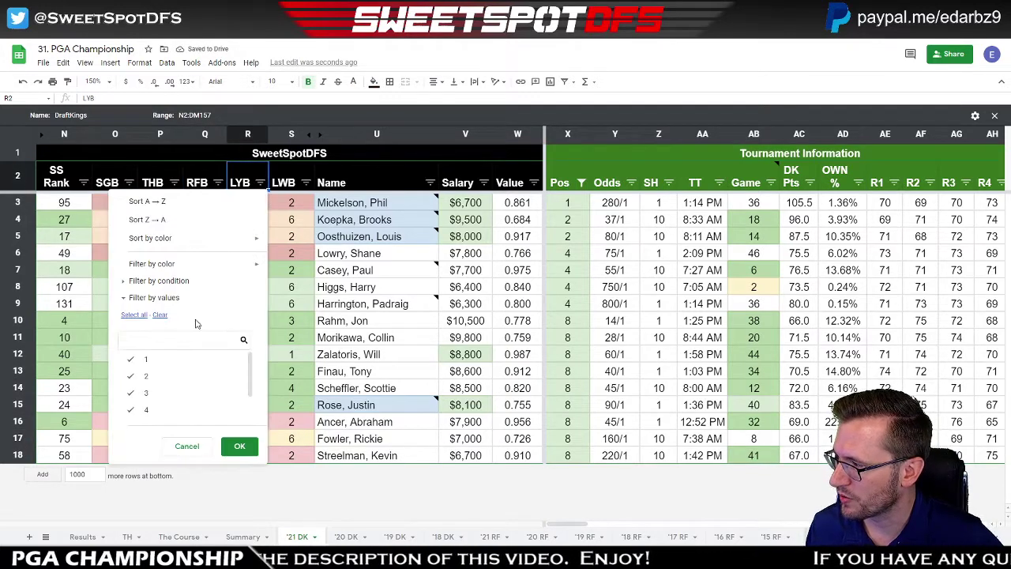
pyautogui.click(160, 315)
pyautogui.click(221, 393)
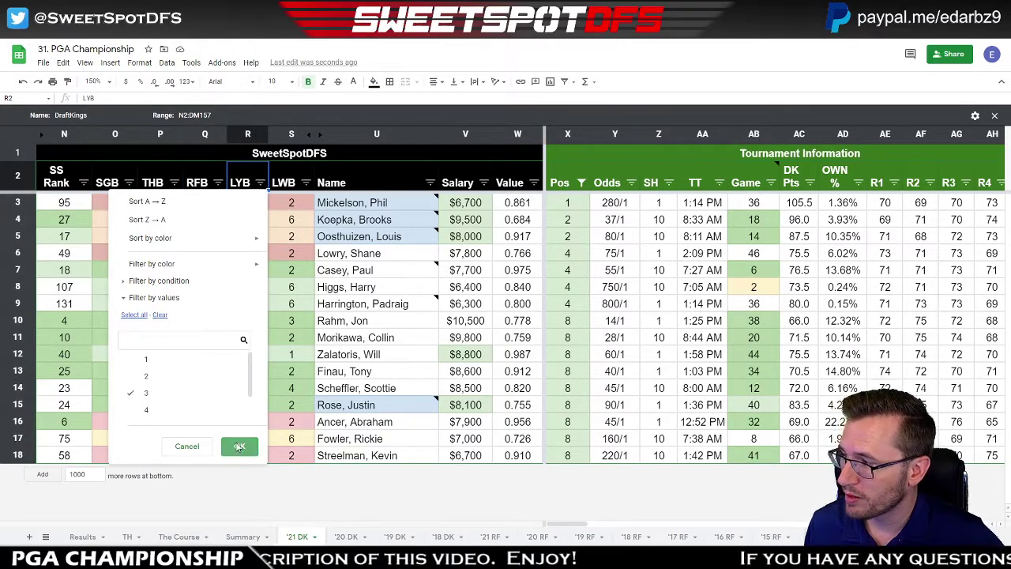
pyautogui.click(239, 446)
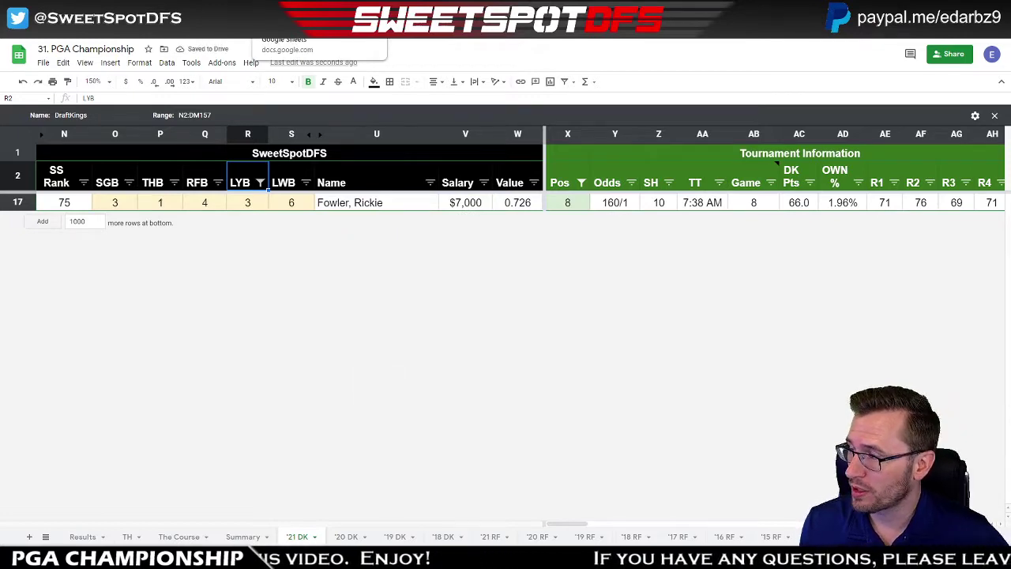
pyautogui.click(242, 536)
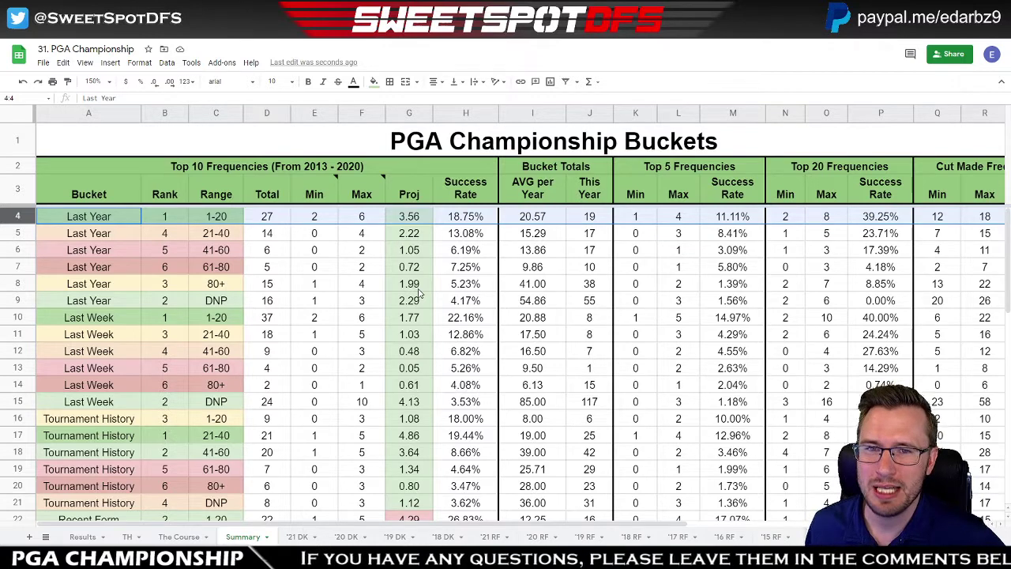
pyautogui.click(21, 283)
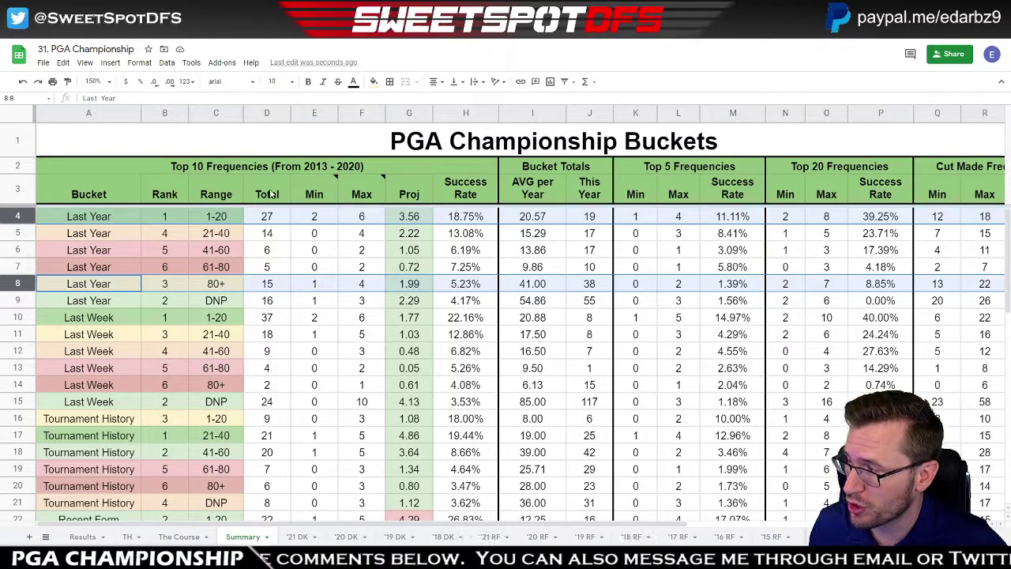
# - Switch the '21 DK sheet's LYB filter to show only value 2
pyautogui.hotkey('ctrl', 'shift', 'pagedown')
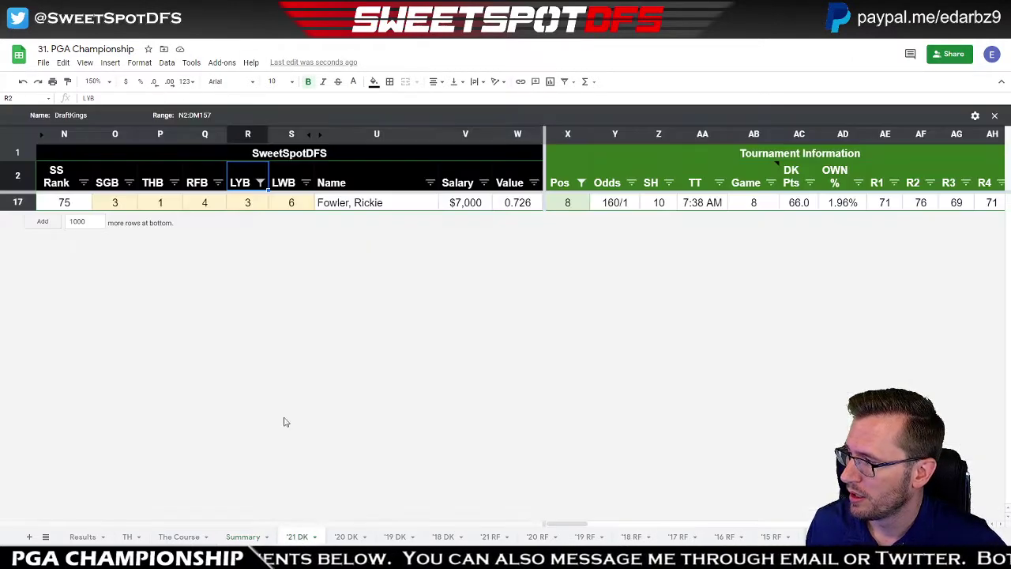
pyautogui.click(260, 183)
pyautogui.click(151, 359)
pyautogui.click(186, 393)
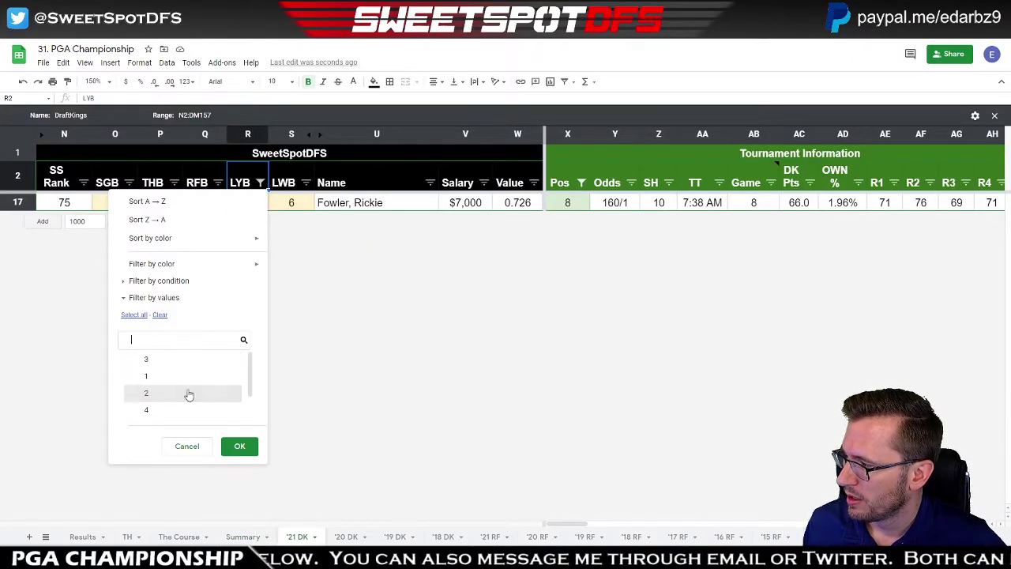
pyautogui.click(239, 445)
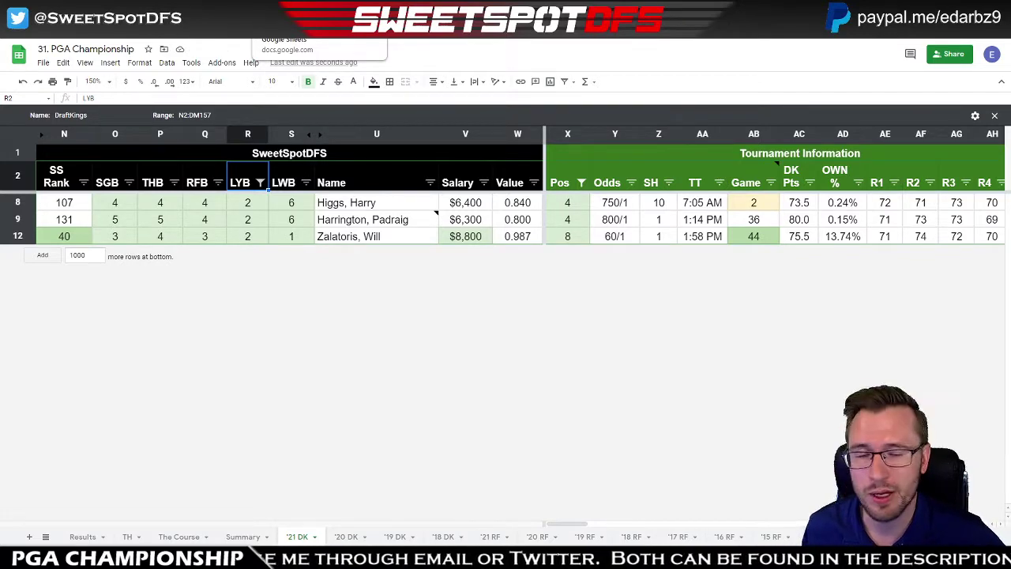
# - Inspect the LYB1 column in the 2021 Lineup Construction spreadsheet, and highlight the Last Year 21-40 bucket row on the Summary sheet
pyautogui.click(300, 24)
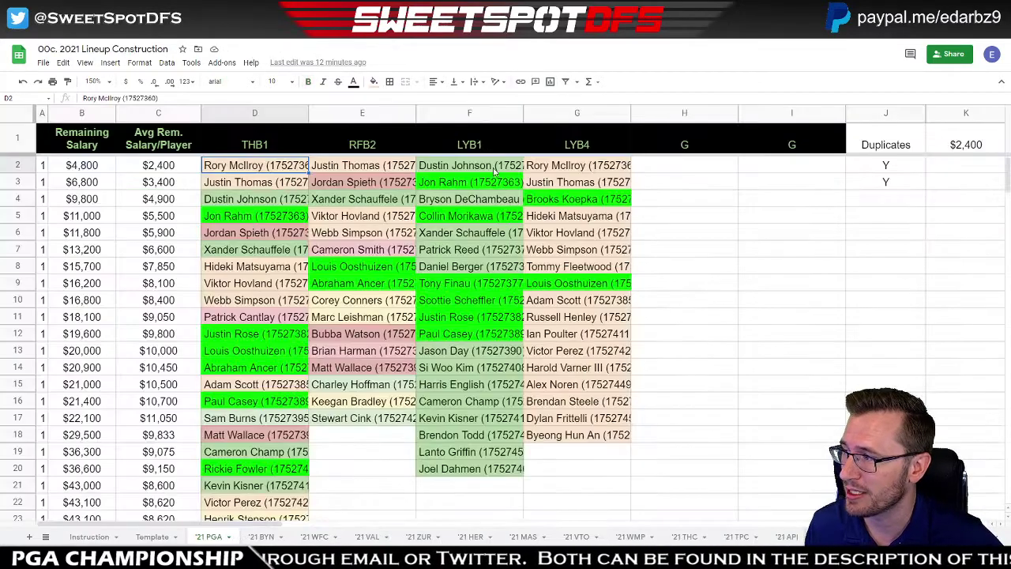
pyautogui.click(472, 119)
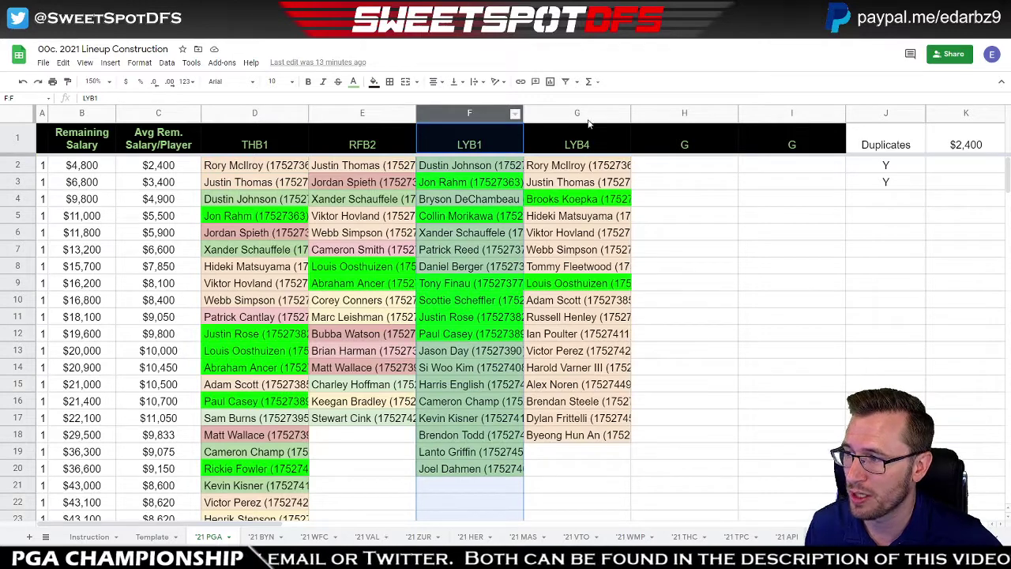
pyautogui.click(427, 24)
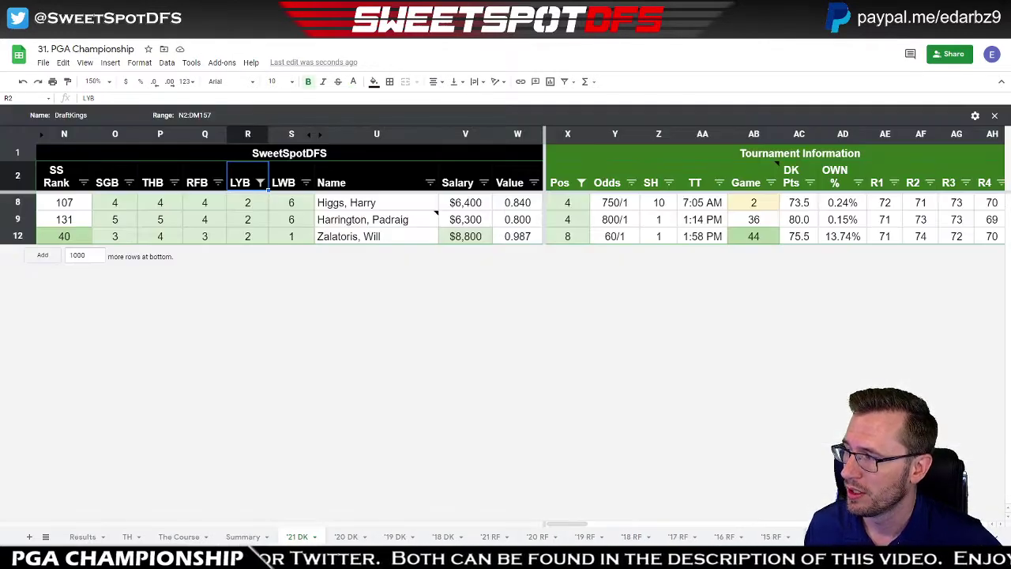
pyautogui.click(255, 537)
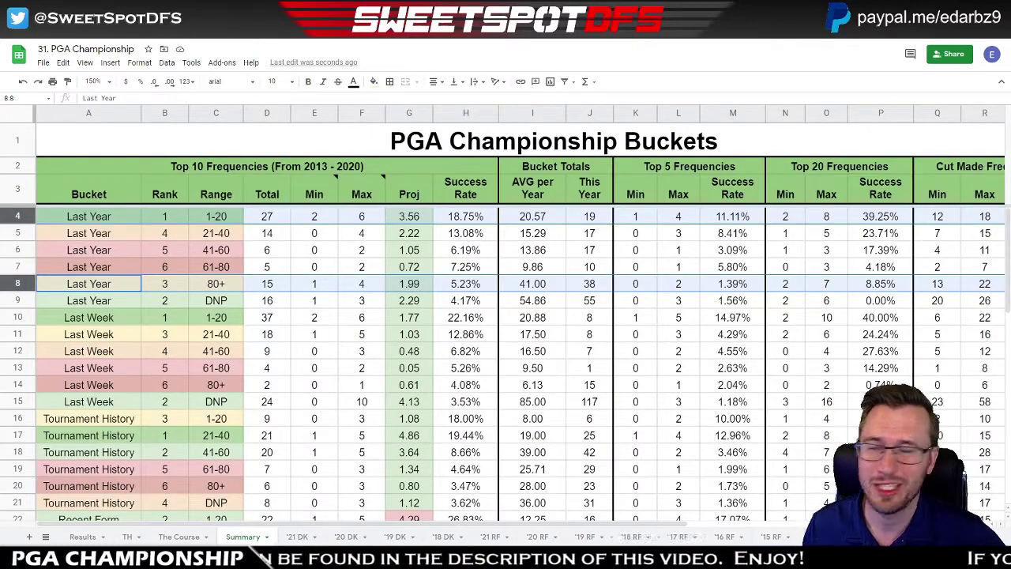
pyautogui.keyDown('ctrl'); pyautogui.click(19, 232); pyautogui.keyUp('ctrl')
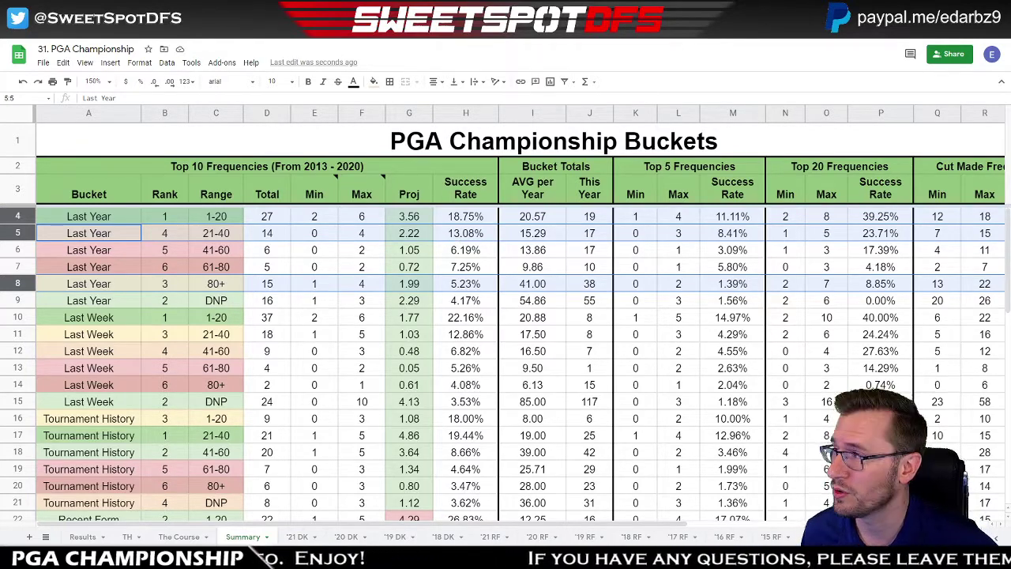
# - Recheck the LYB 2 finishers on the '21 DK sheet, and highlight the Last Year DNP and Last Week 1-20 rows on the Summary sheet
pyautogui.hotkey('ctrl', 'Tab')
pyautogui.hotkey('ctrl', 'shift', 'Tab')
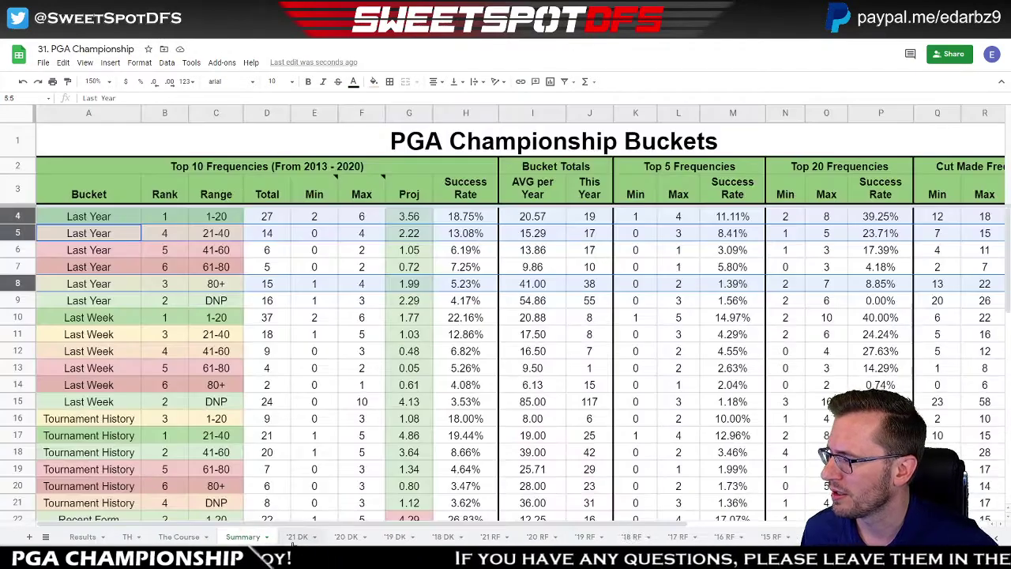
pyautogui.click(295, 539)
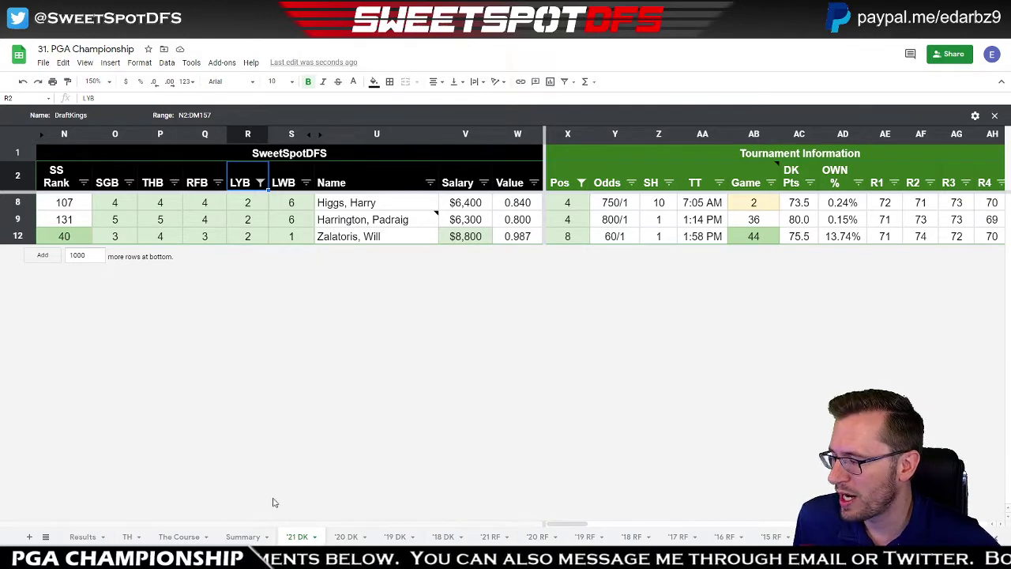
pyautogui.click(246, 536)
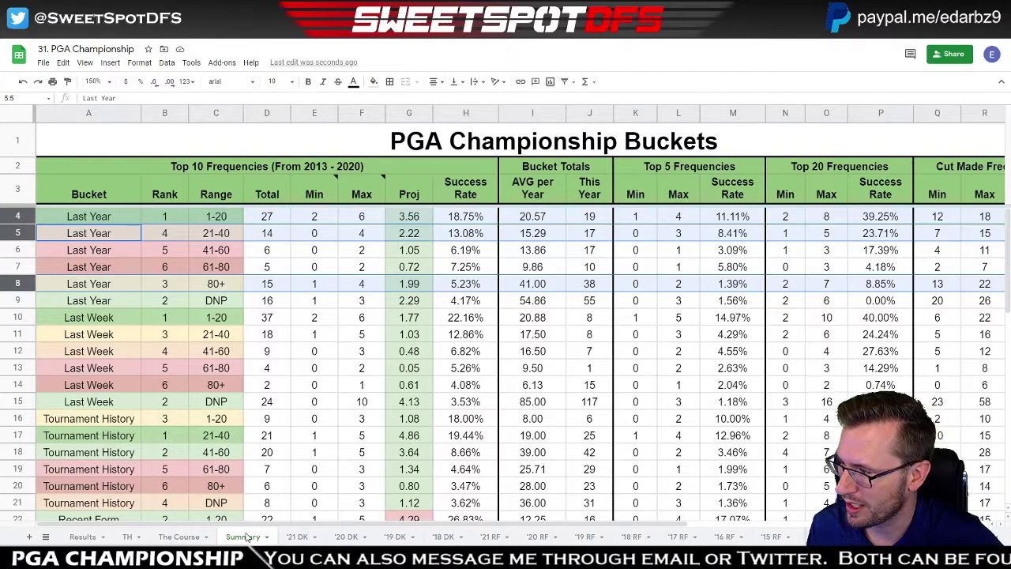
pyautogui.keyDown('ctrl'); pyautogui.click(15, 301); pyautogui.keyUp('ctrl')
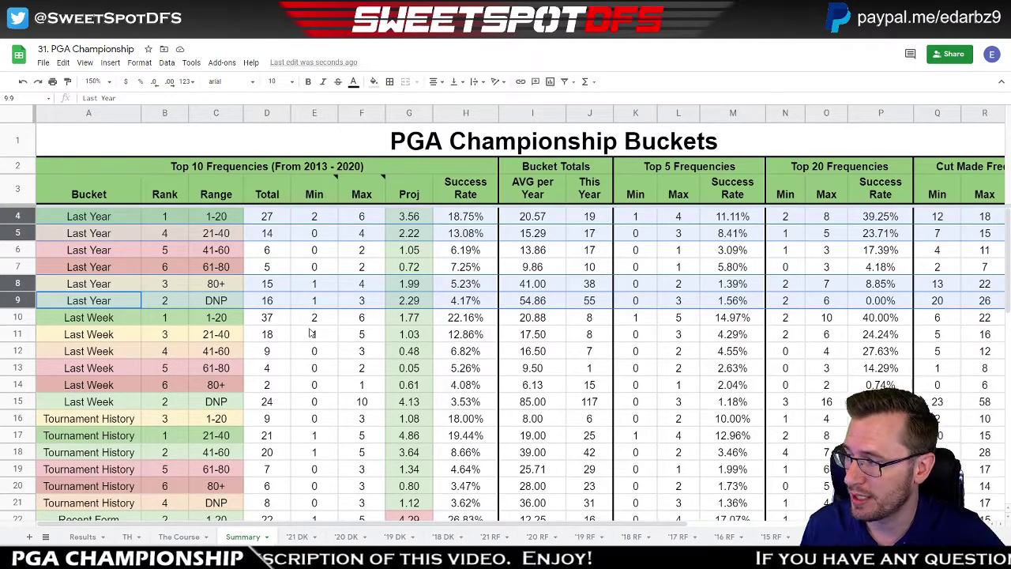
pyautogui.click(16, 317)
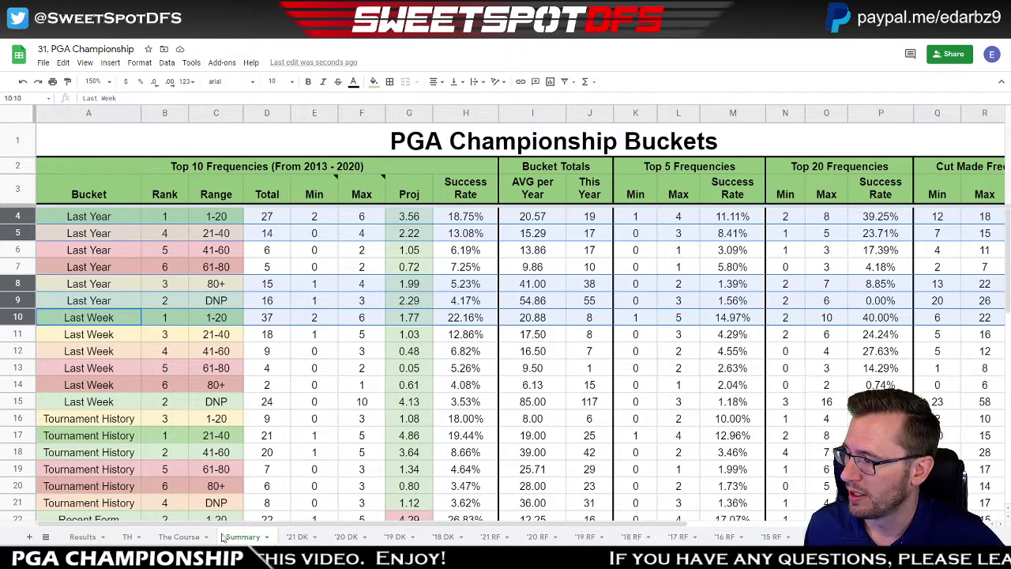
# - Restore all LYB values in the '21 DK sheet's filter
pyautogui.click(297, 536)
pyautogui.click(260, 182)
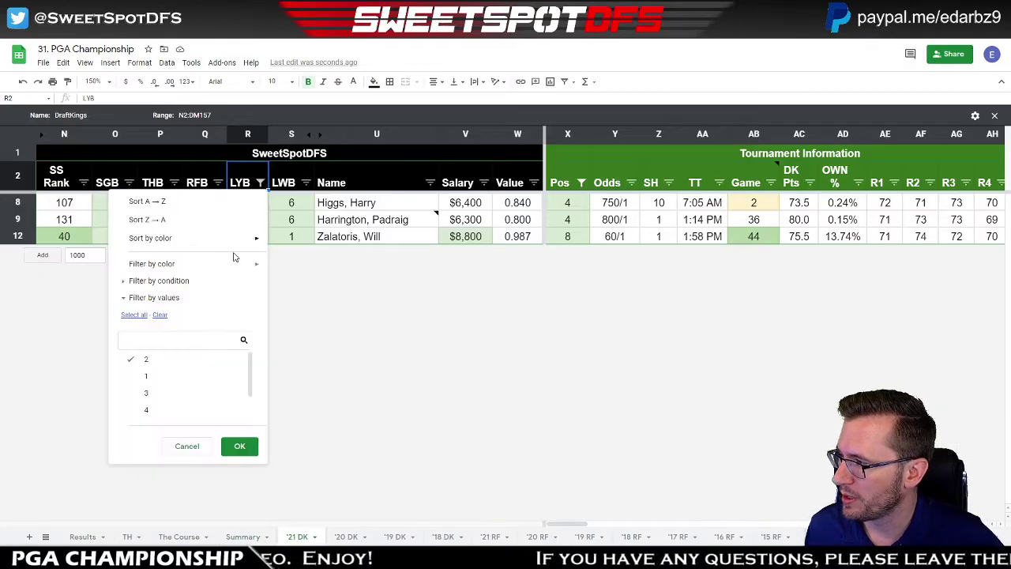
pyautogui.click(239, 445)
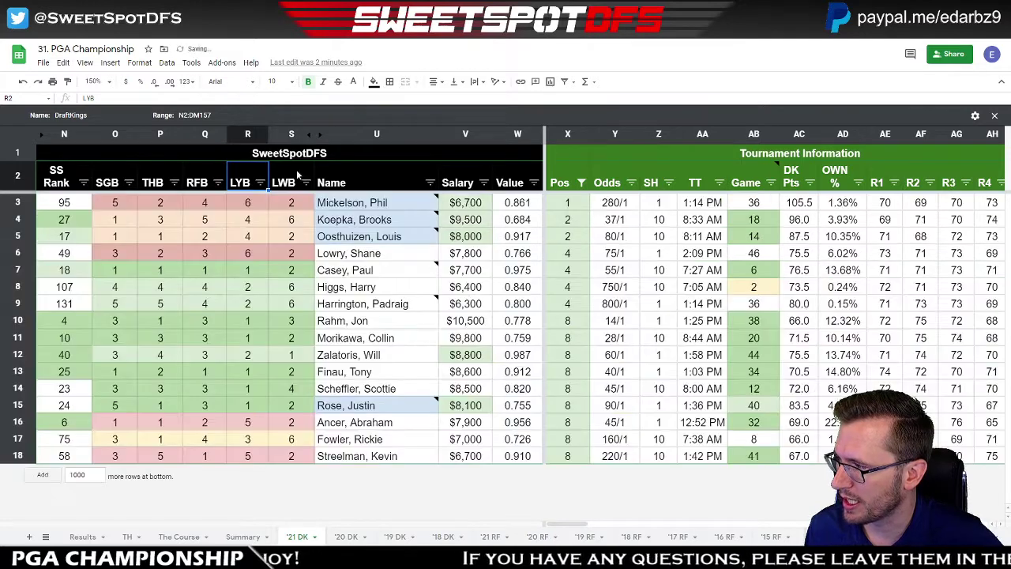
# - Filter the top 10 finishers on the '21 DK sheet to LWB value 1
pyautogui.click(306, 183)
pyautogui.click(205, 315)
pyautogui.click(191, 359)
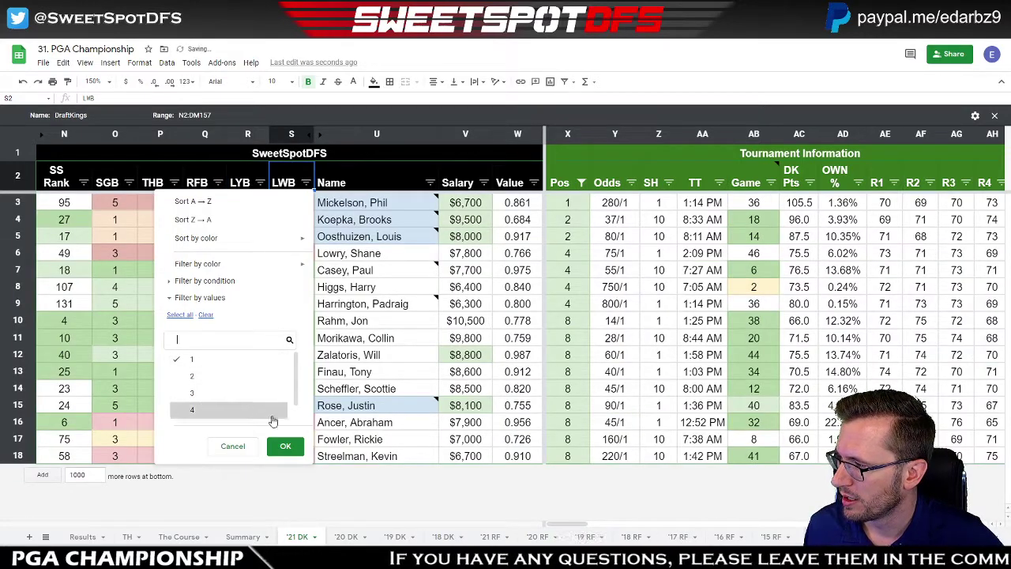
pyautogui.click(285, 445)
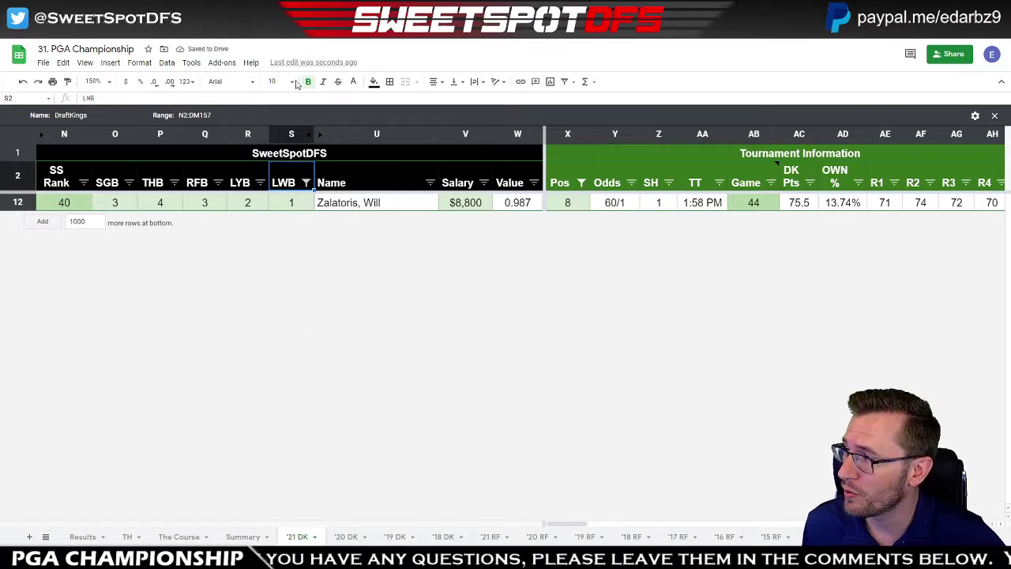
# - Restore all LWB values and include every finishing position in the '21 DK sheet's filter
pyautogui.click(305, 183)
pyautogui.click(180, 315)
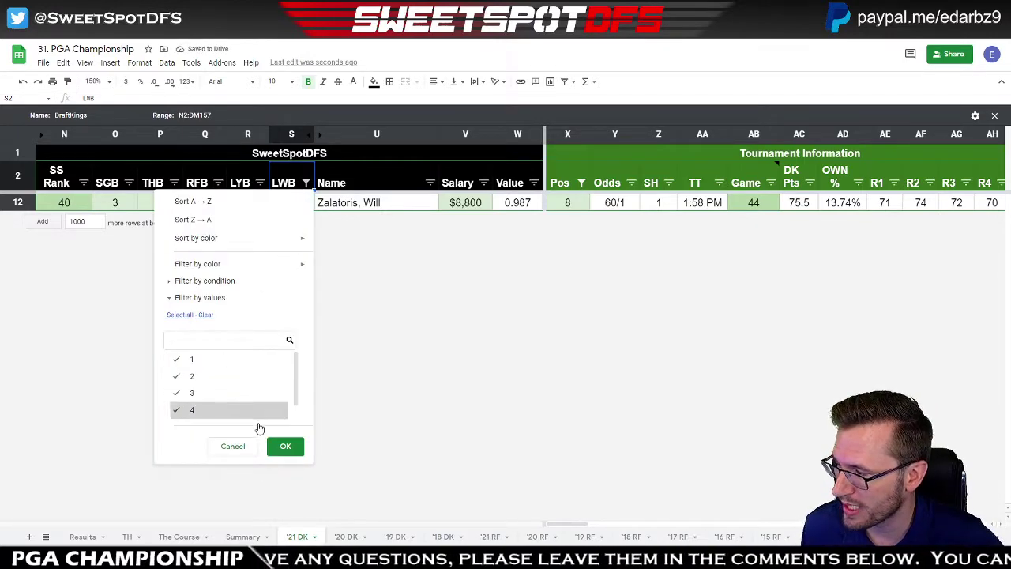
pyautogui.click(286, 446)
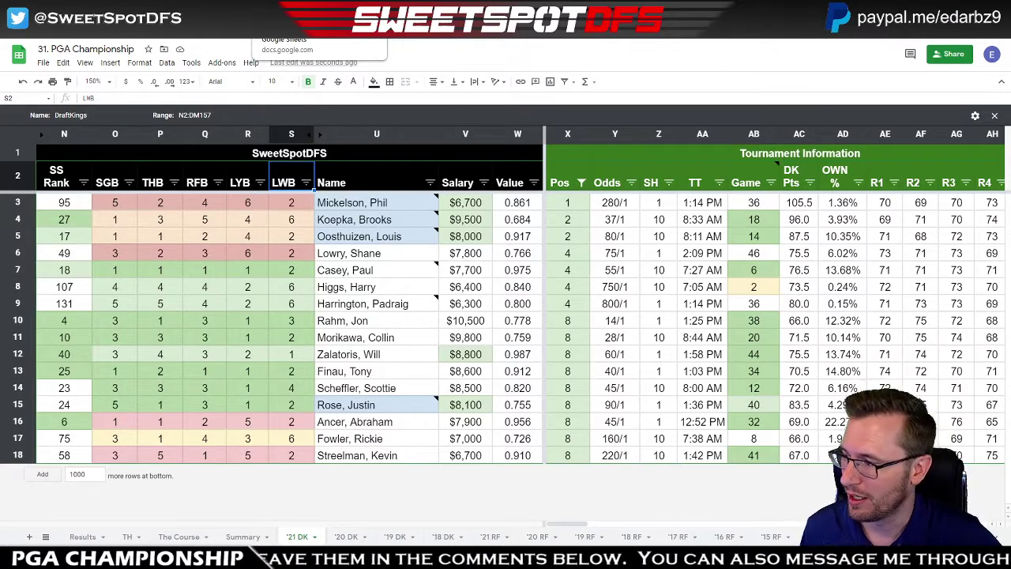
pyautogui.click(582, 182)
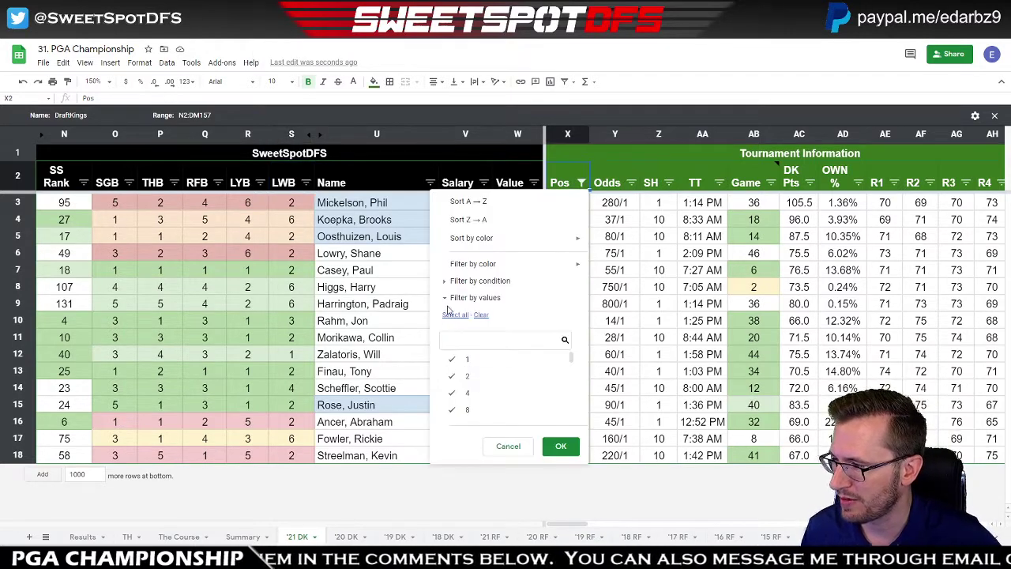
pyautogui.click(448, 307)
pyautogui.click(455, 298)
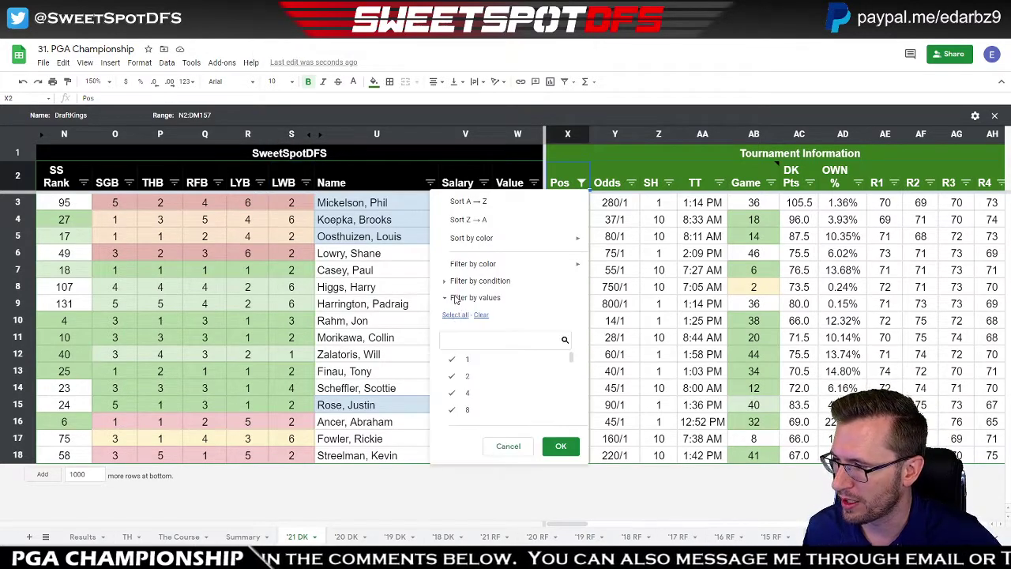
pyautogui.click(561, 447)
# - Filter the full '21 DK field to LWB value 1 and highlight the names of all listed golfers
pyautogui.click(306, 183)
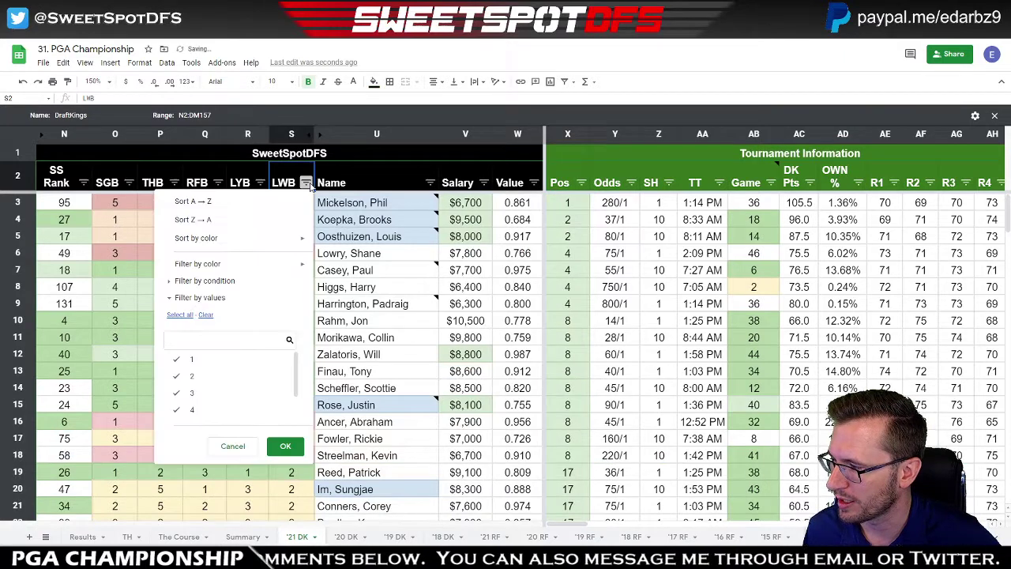
pyautogui.click(205, 314)
pyautogui.click(184, 360)
pyautogui.click(285, 446)
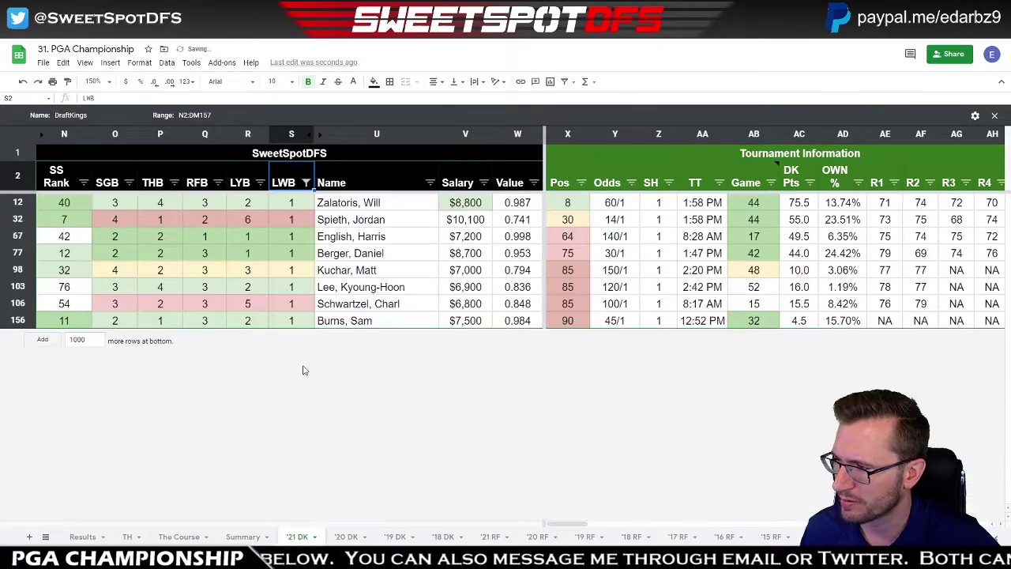
pyautogui.moveTo(403, 203); pyautogui.dragTo(406, 323)
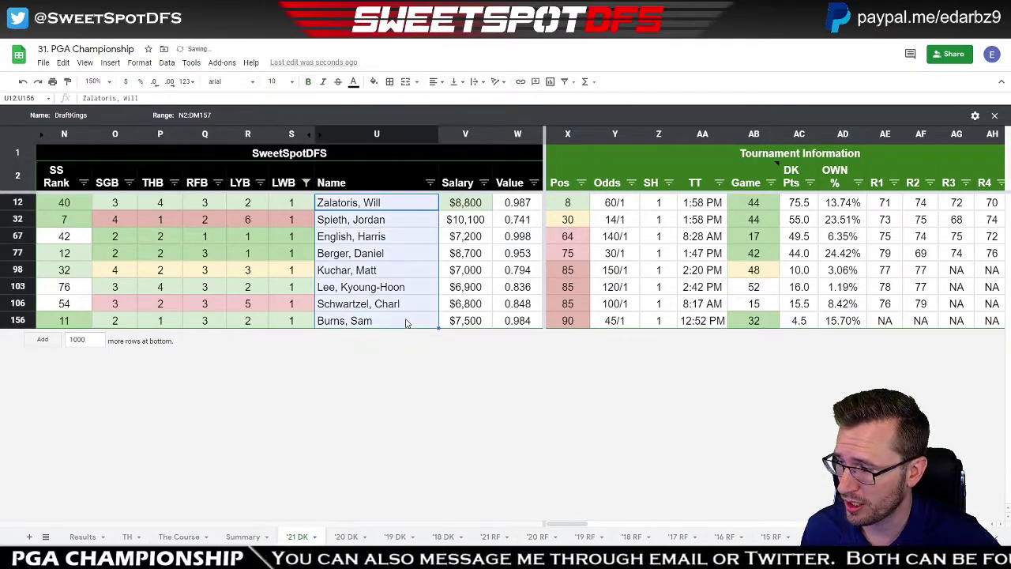
# - Glance at the 2021 Lineup Construction file and check the Last Week 1-20 bucket on the Summary sheet, returning to '21 DK
pyautogui.hotkey('ctrl', 'Tab')
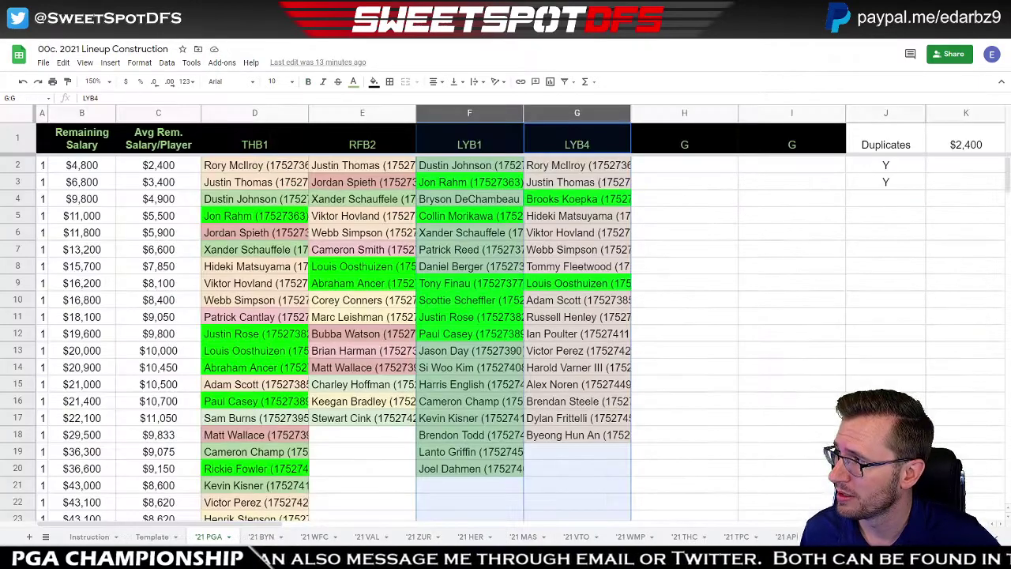
pyautogui.hotkey('ctrl', 'shift', 'Tab')
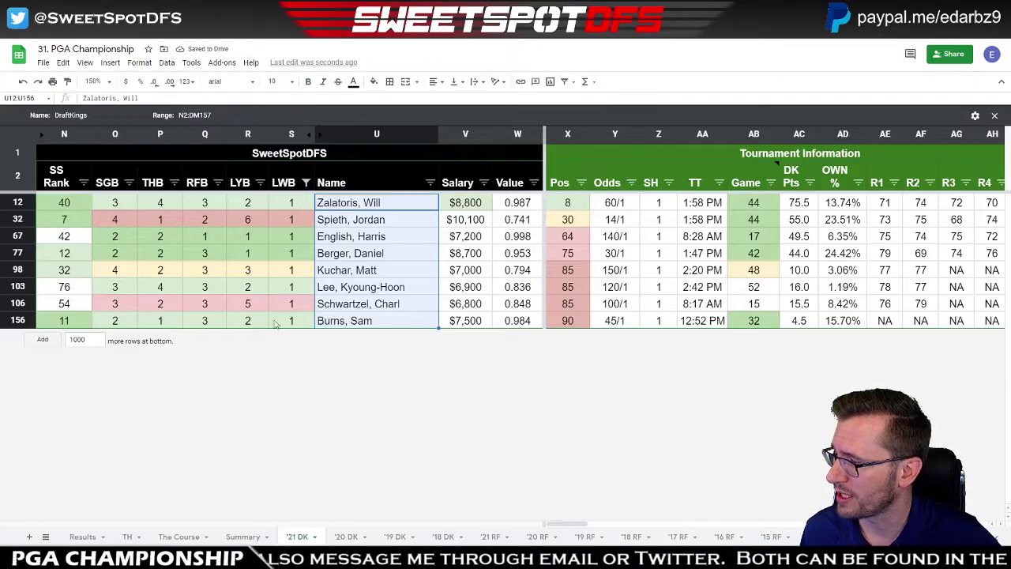
pyautogui.click(244, 537)
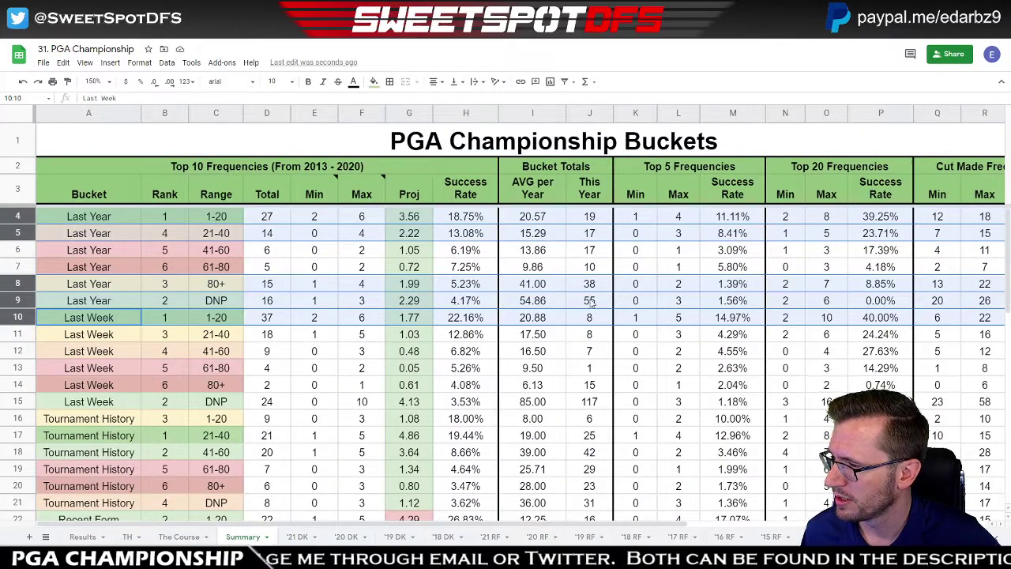
pyautogui.click(297, 537)
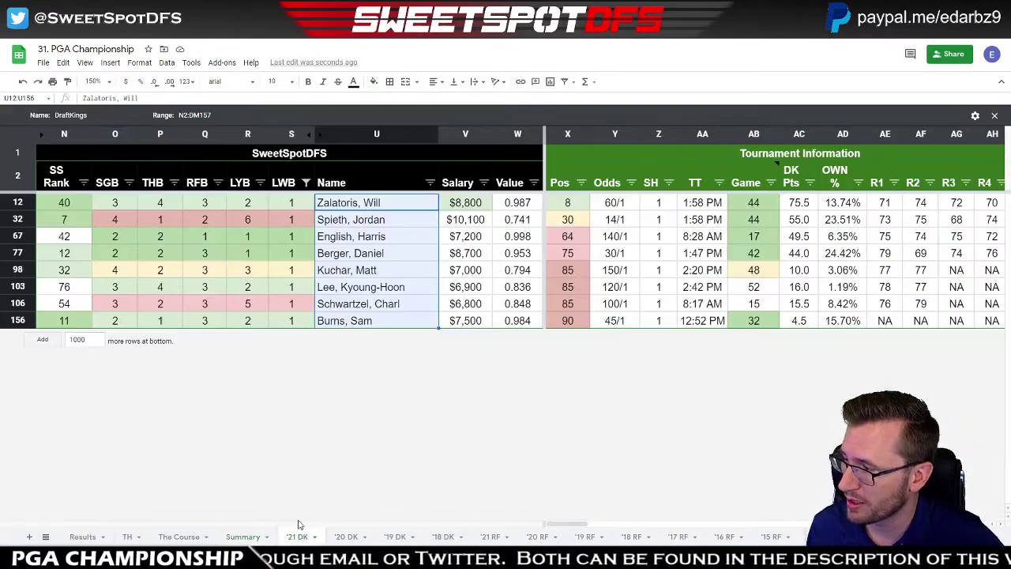
# - Restore all LWB values in the full '21 DK field's filter
pyautogui.click(305, 183)
pyautogui.click(194, 314)
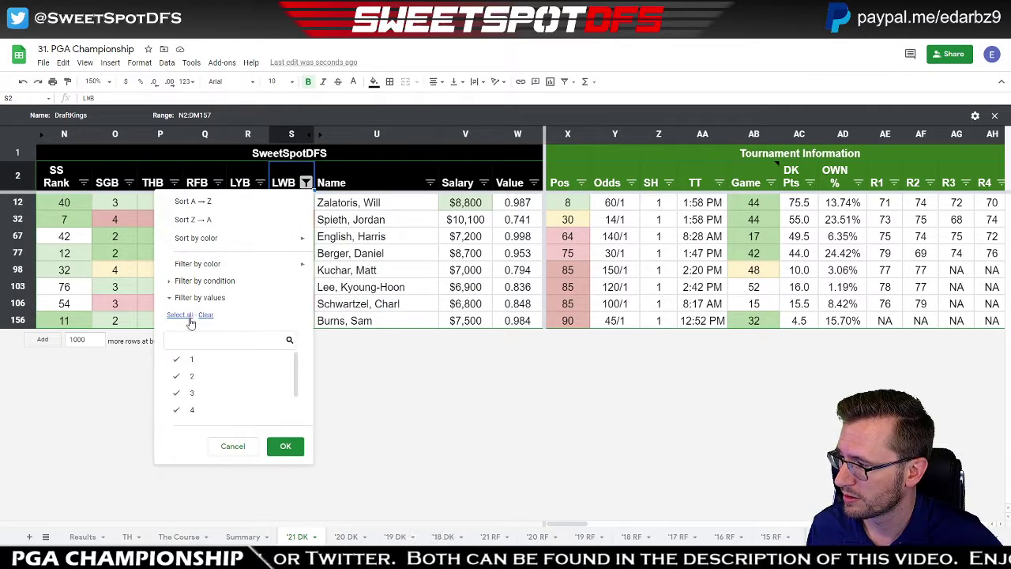
pyautogui.click(283, 446)
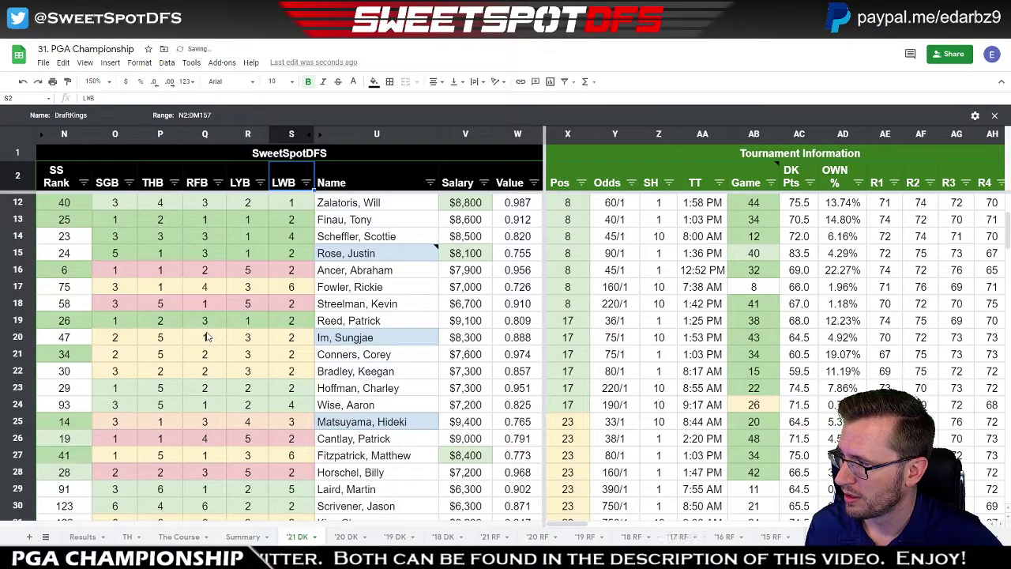
# - Filter the full '21 DK field to LWB value 1 to review those golfers, and restore all LWB values
pyautogui.click(305, 182)
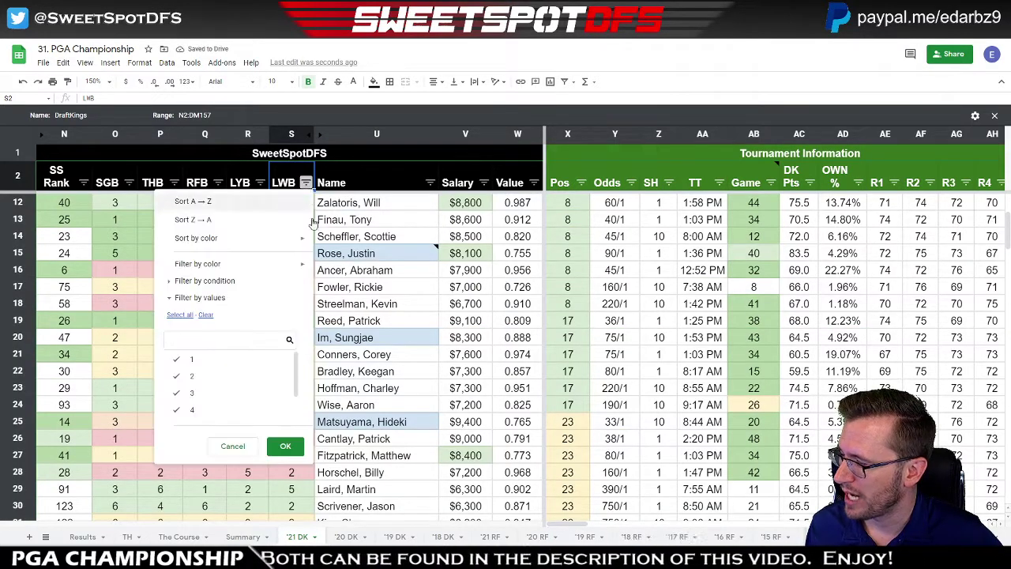
pyautogui.click(206, 315)
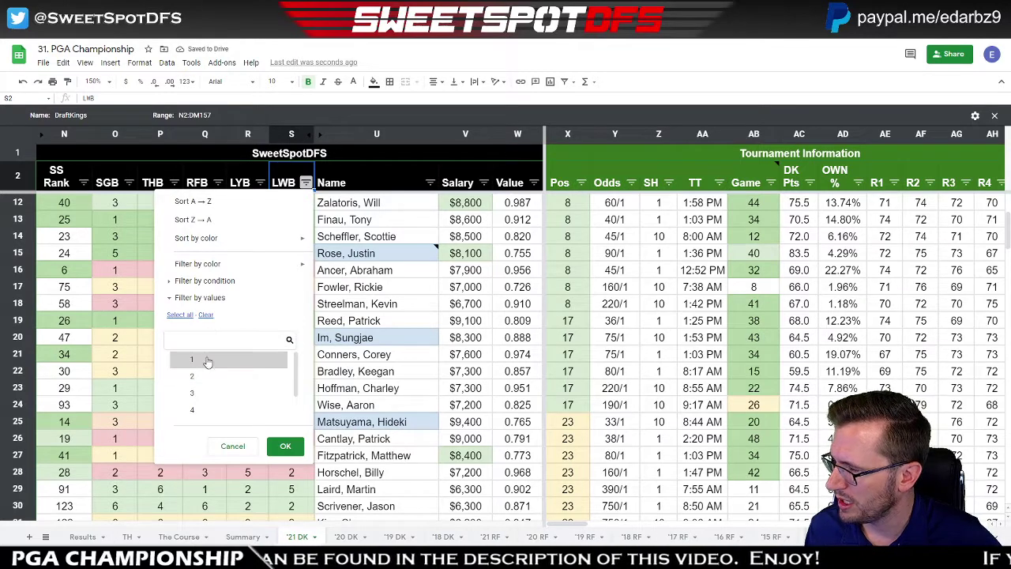
pyautogui.click(180, 359)
pyautogui.click(285, 445)
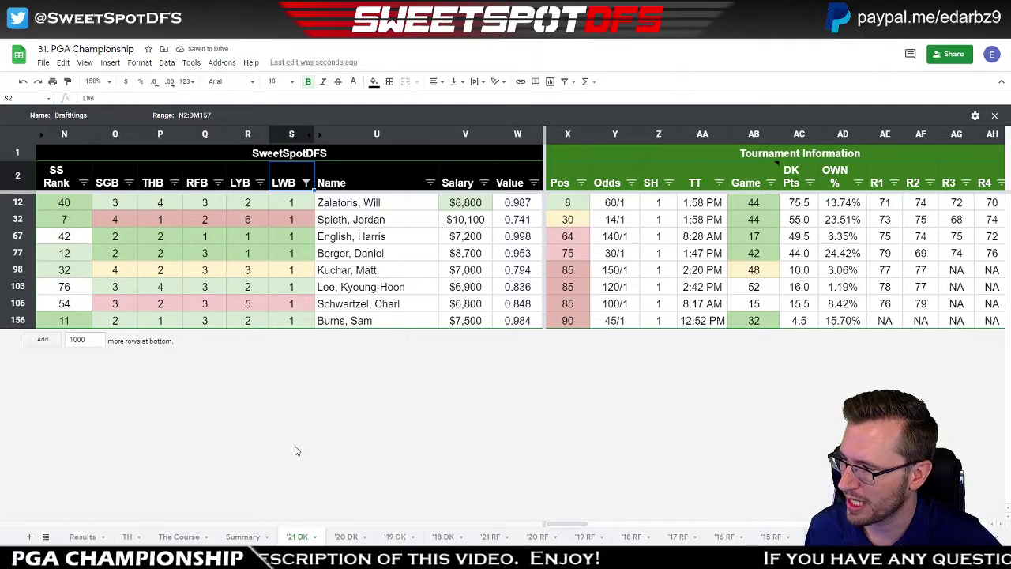
pyautogui.click(306, 182)
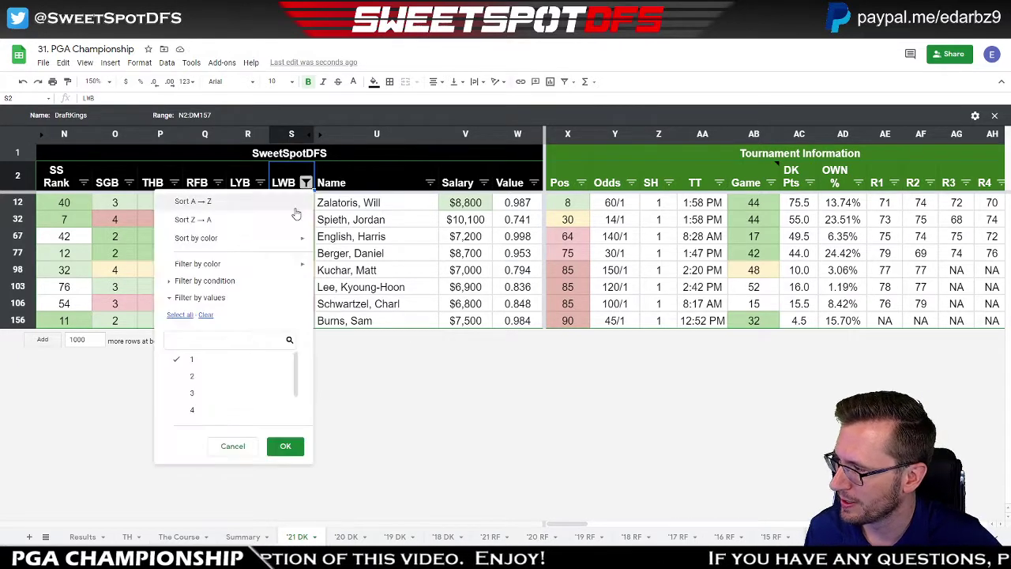
pyautogui.click(179, 315)
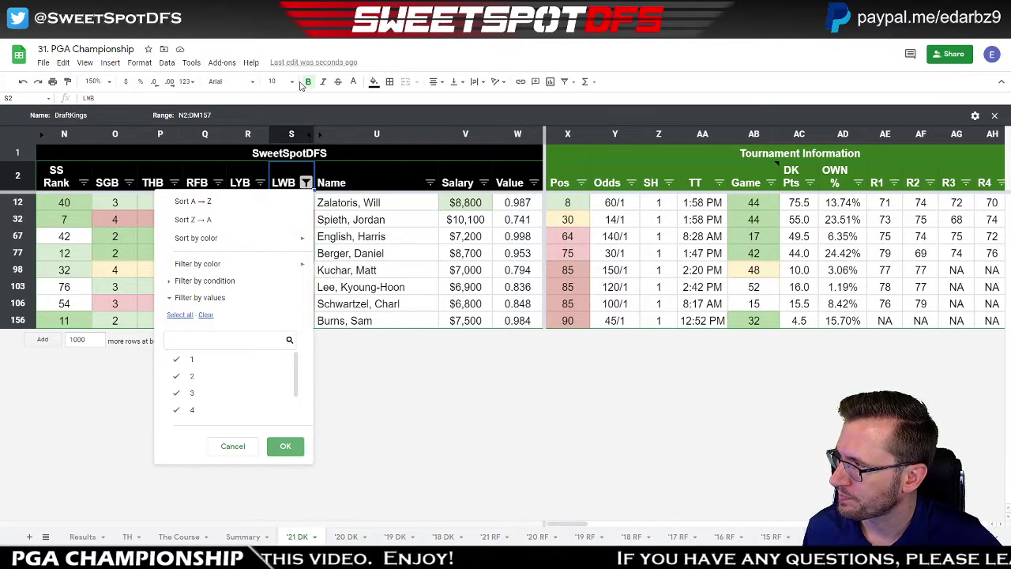
pyautogui.click(285, 445)
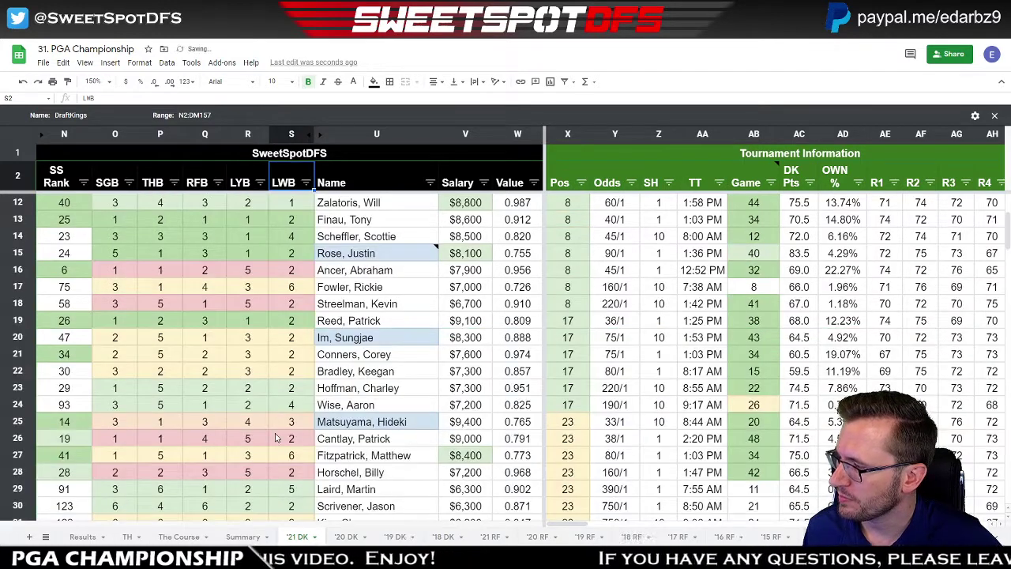
# - Add the Last Week 21-40 row to the highlighted rows on the Summary sheet and return to the '21 DK sheet
pyautogui.click(245, 537)
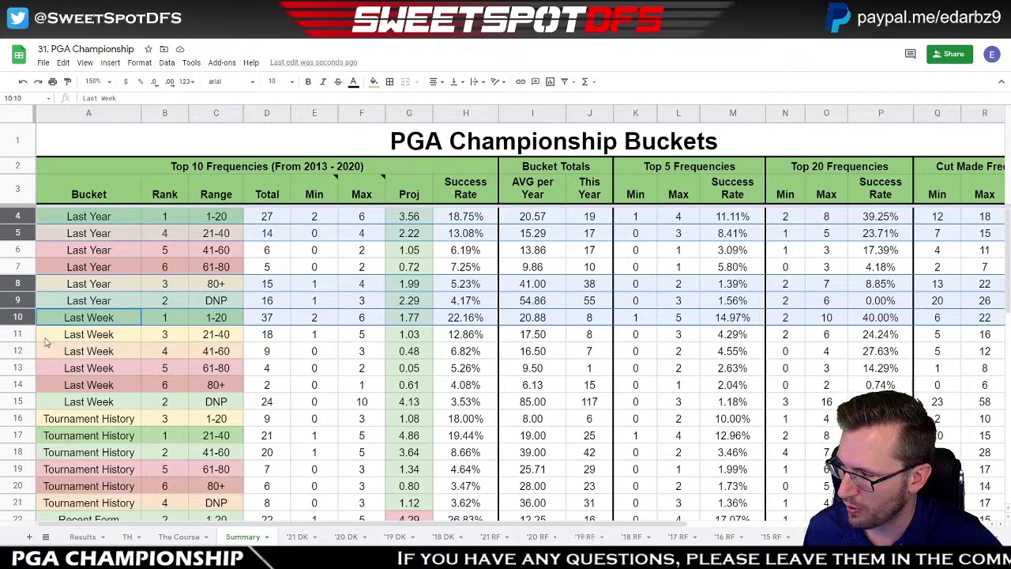
pyautogui.click(18, 334)
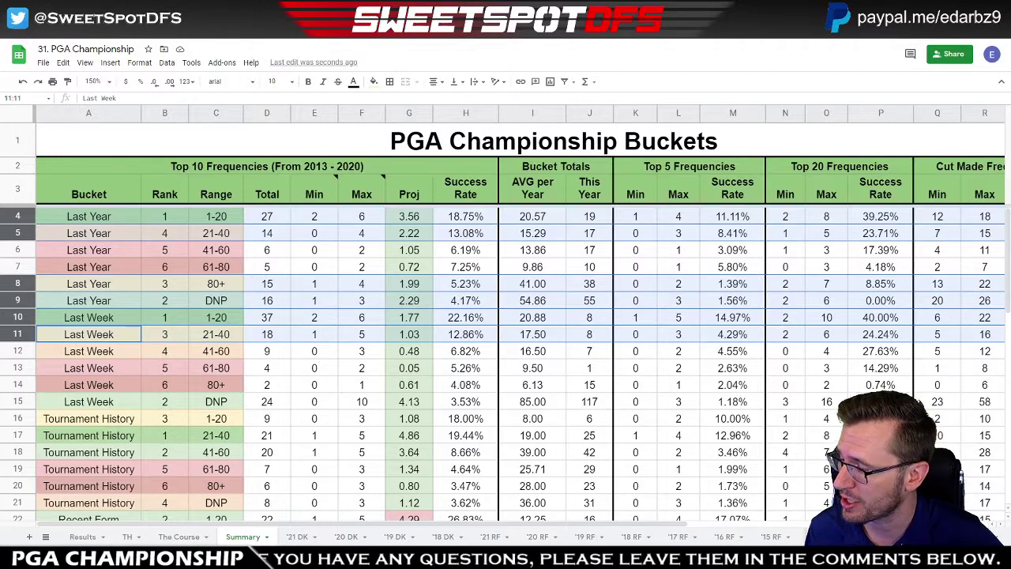
pyautogui.click(294, 537)
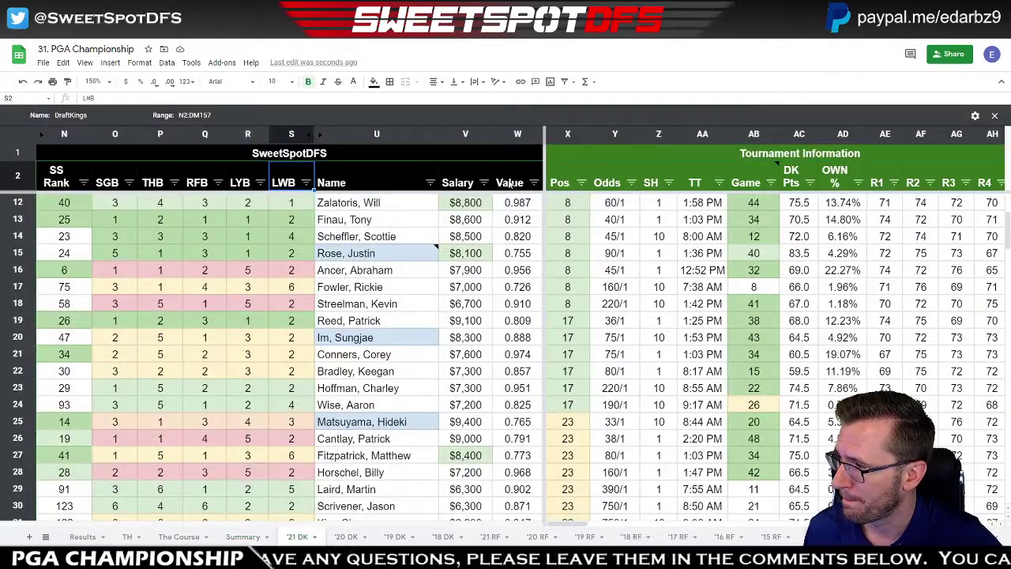
# - Filter the '21 DK sheet to finishing positions 1, 2, 4 and 8
pyautogui.click(581, 183)
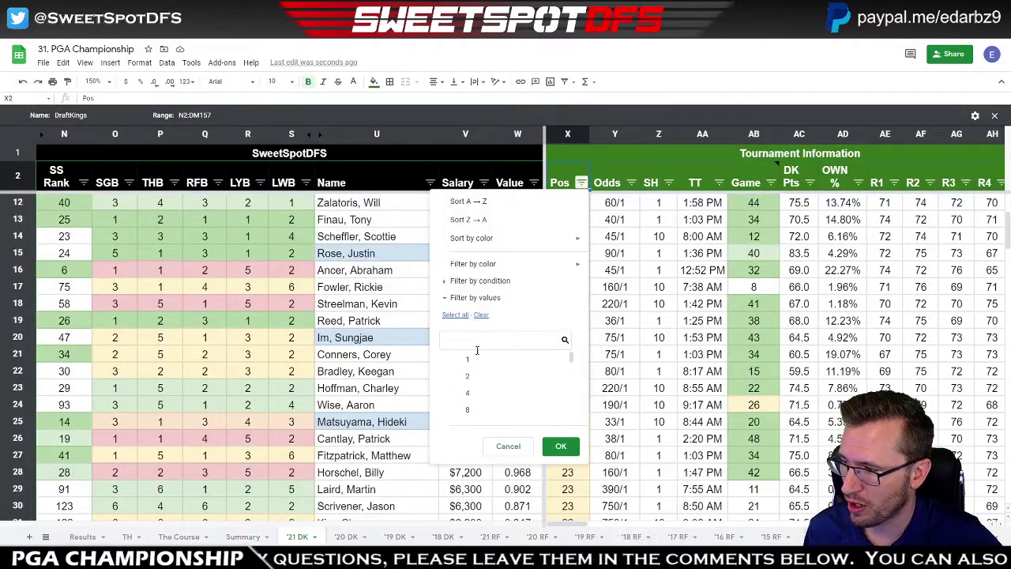
pyautogui.click(487, 411)
pyautogui.click(560, 447)
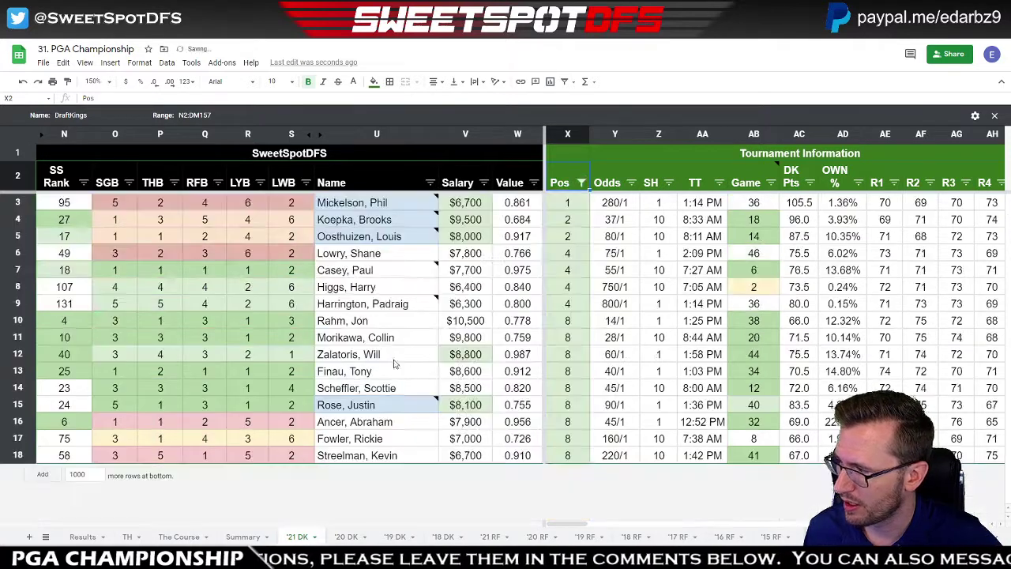
# - Filter the top 10 finishers to LWB value 3 for review, and restore all LWB values
pyautogui.click(306, 183)
pyautogui.click(192, 392)
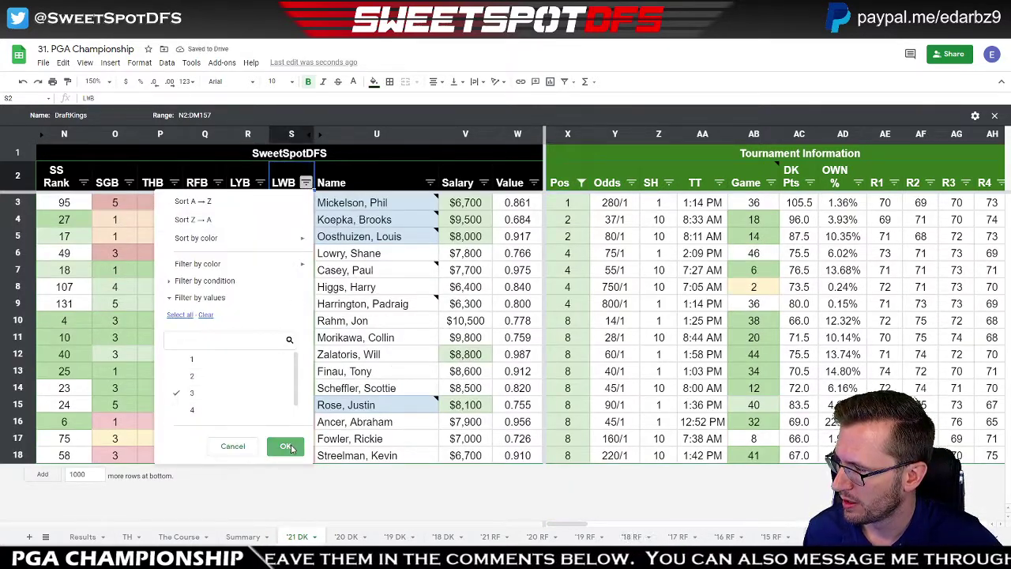
pyautogui.click(285, 446)
pyautogui.click(305, 183)
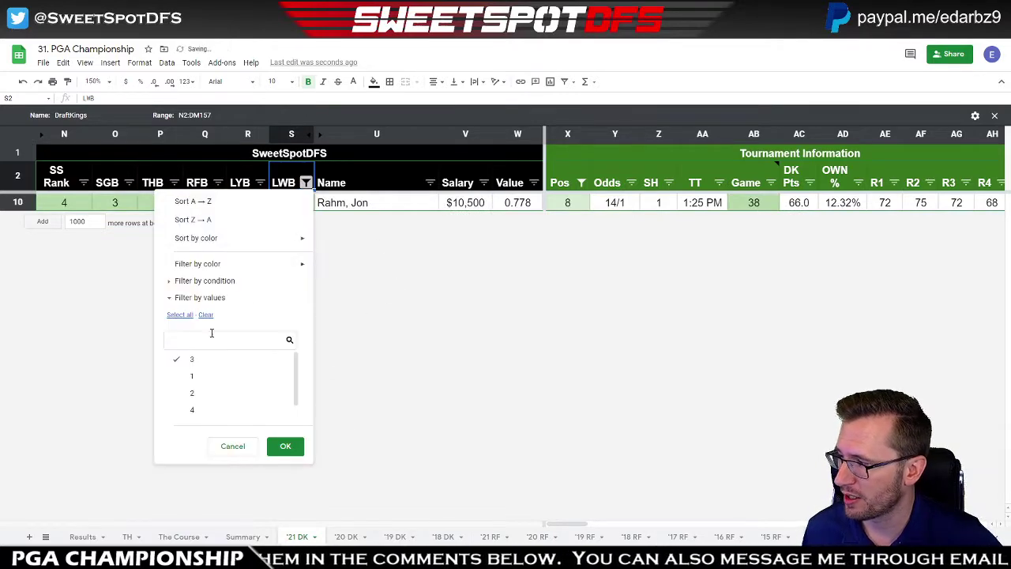
pyautogui.click(188, 316)
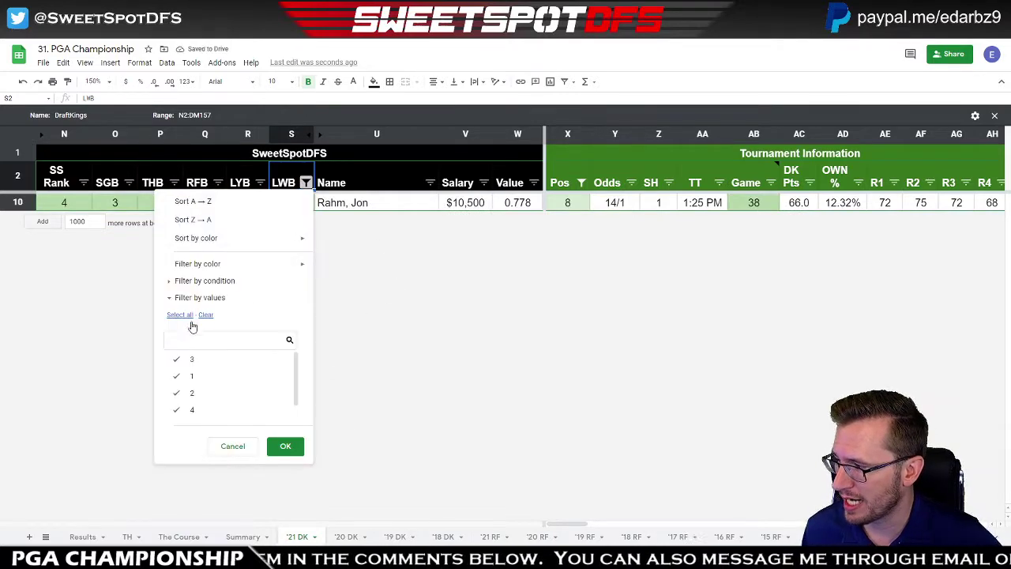
pyautogui.click(297, 448)
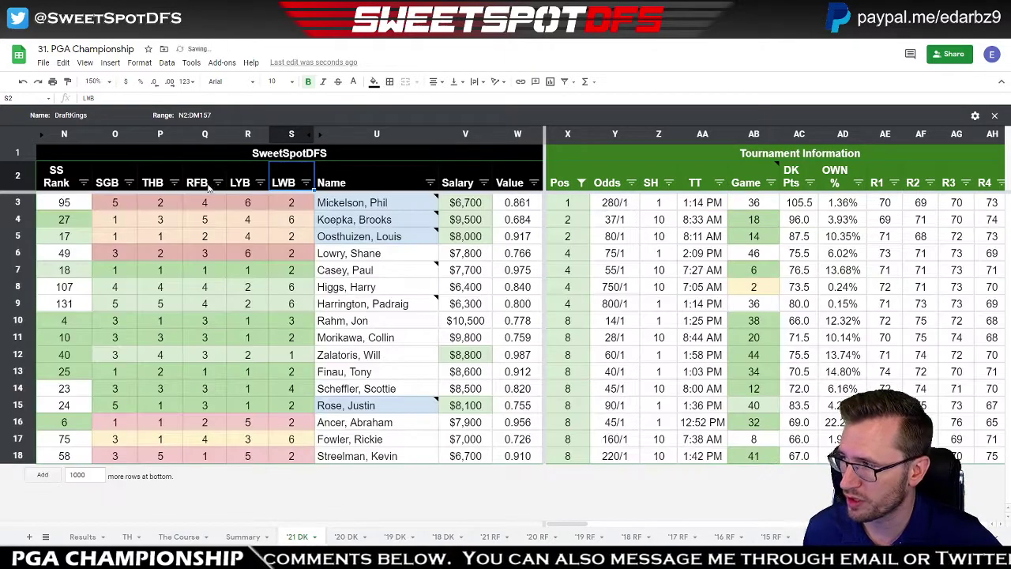
# - Review the remaining buckets on the Summary sheet and highlight the Tournament History 21-40 row
pyautogui.click(247, 537)
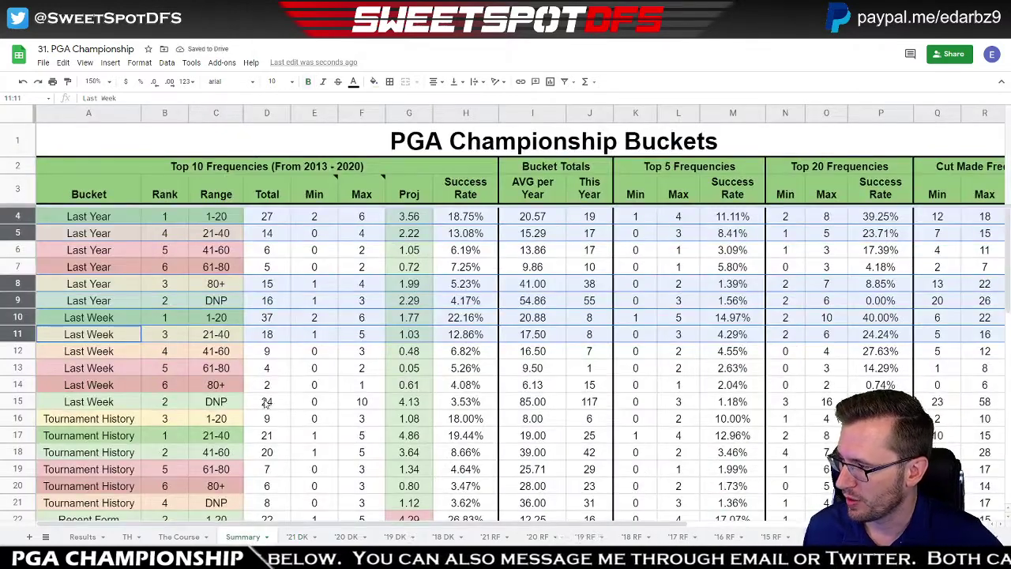
pyautogui.scroll(-5, 334, 312)
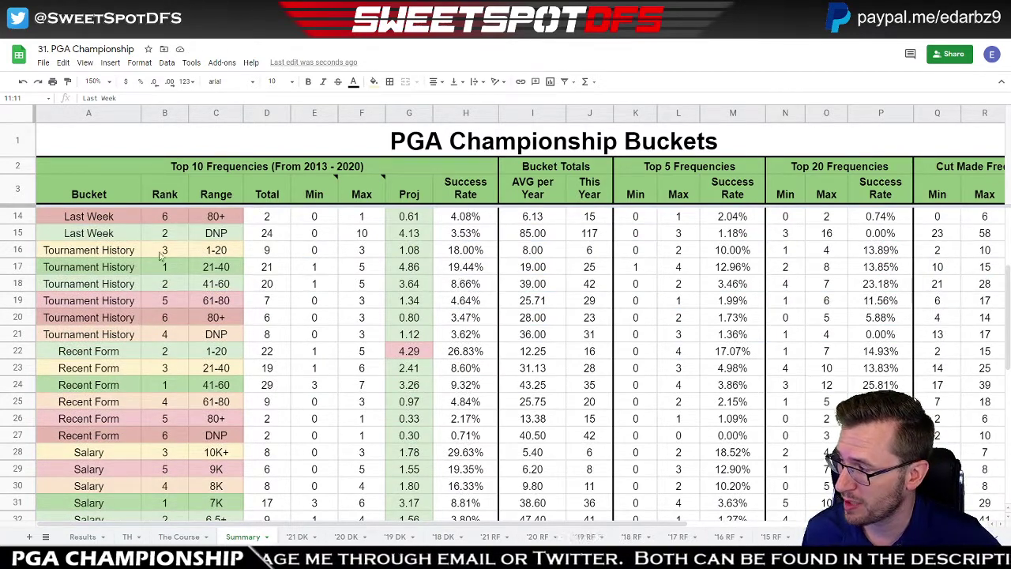
pyautogui.click(19, 264)
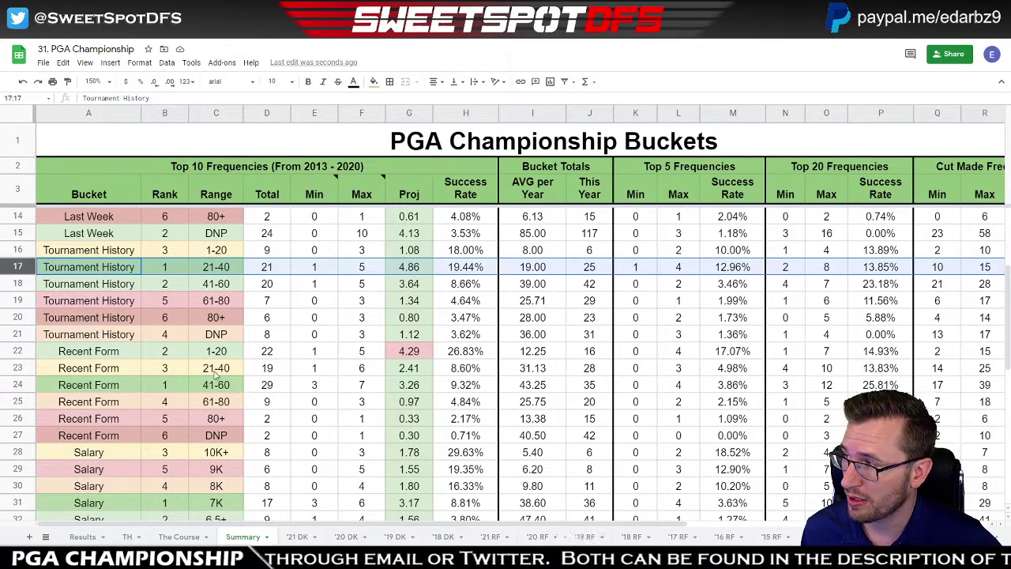
# - Filter the top 10 finishers on the '21 DK sheet to THB value 1
pyautogui.click(297, 536)
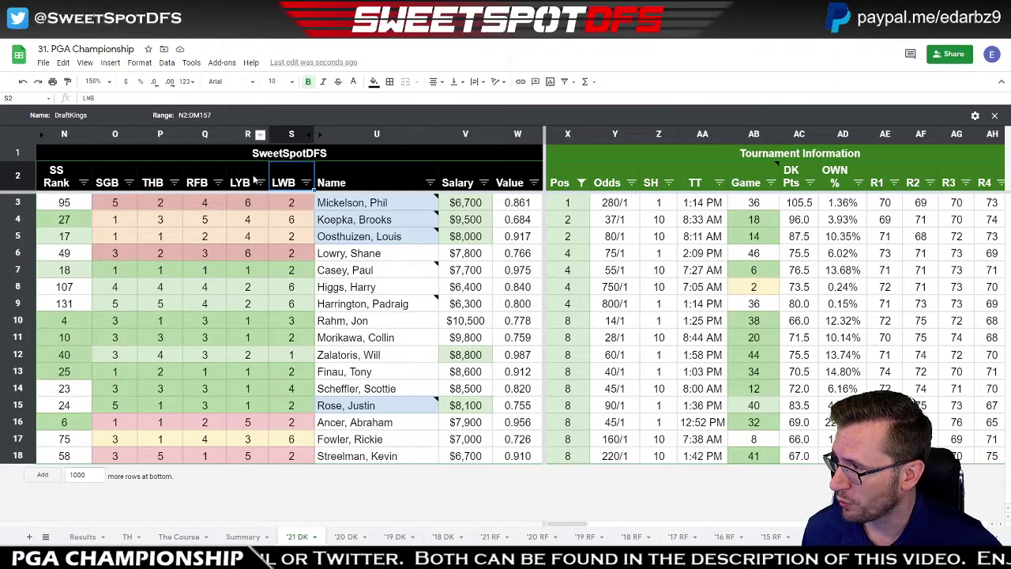
pyautogui.click(174, 182)
pyautogui.click(74, 315)
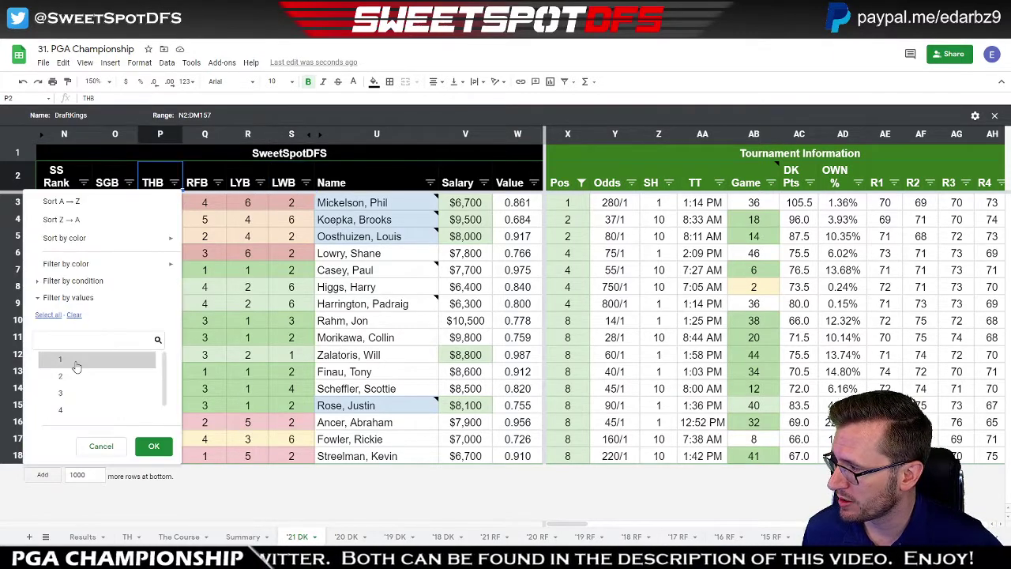
pyautogui.click(73, 362)
pyautogui.click(154, 446)
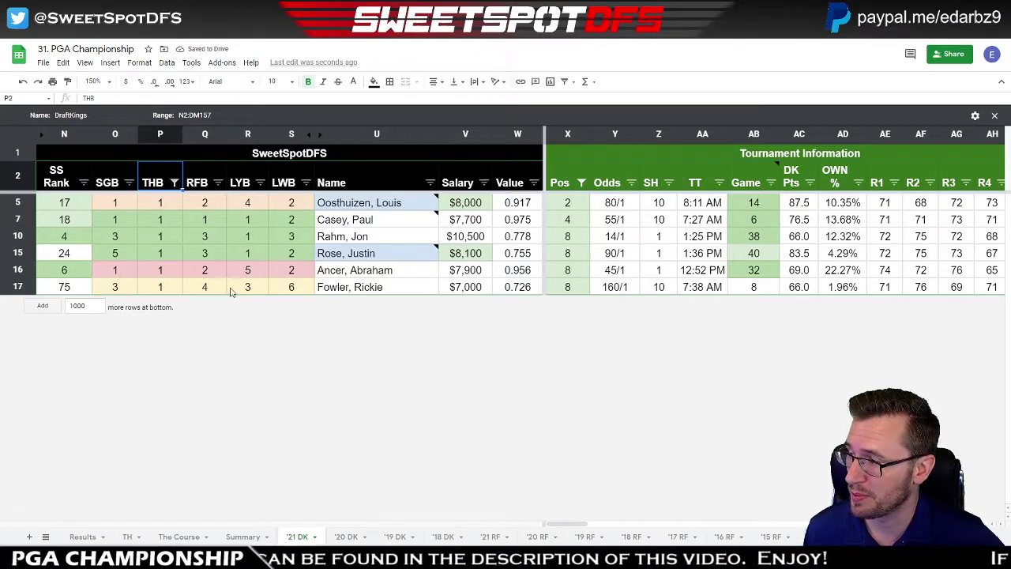
# - Restore all THB values in the '21 DK sheet's filter
pyautogui.moveTo(376, 224)
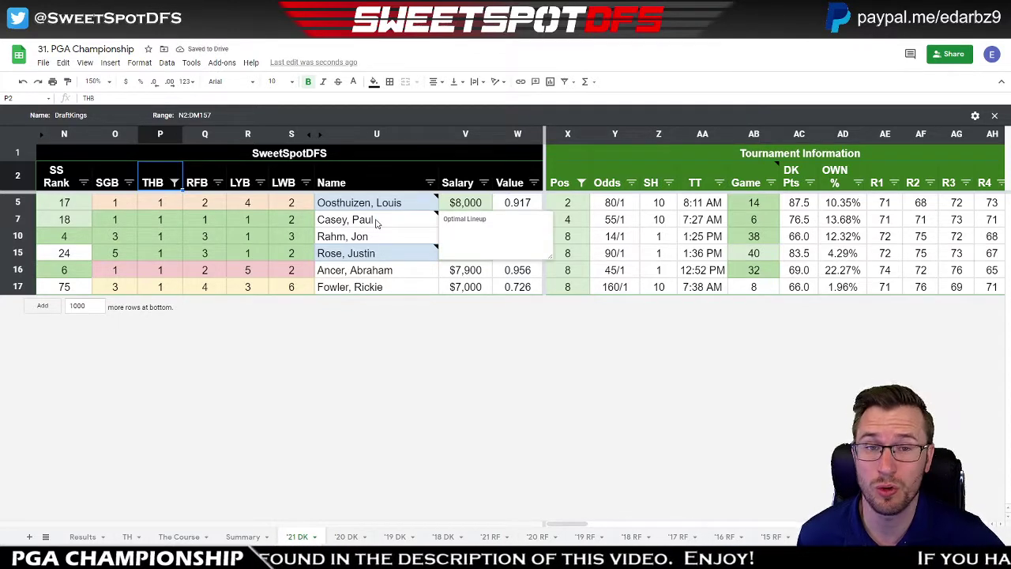
pyautogui.click(176, 184)
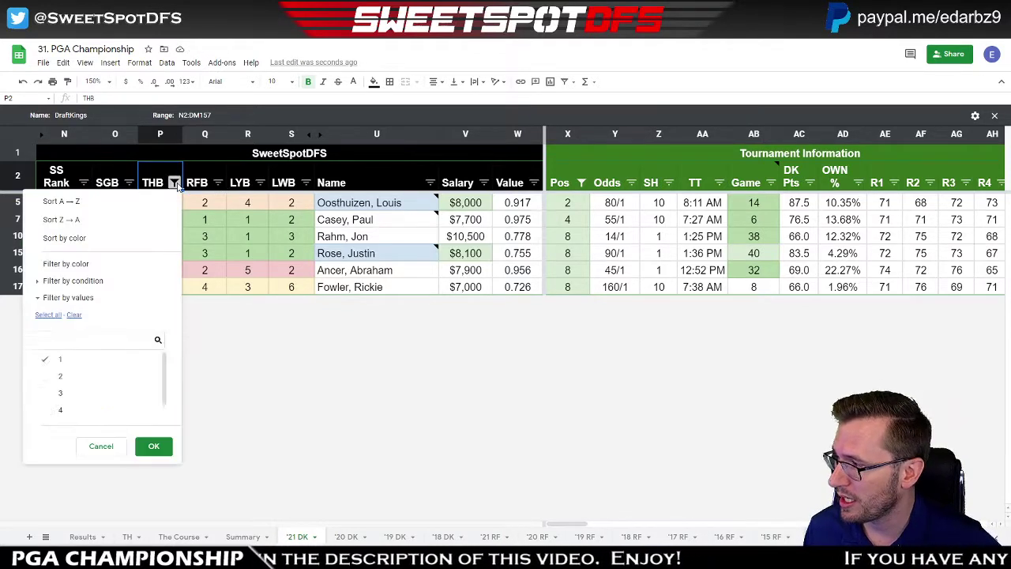
pyautogui.click(48, 314)
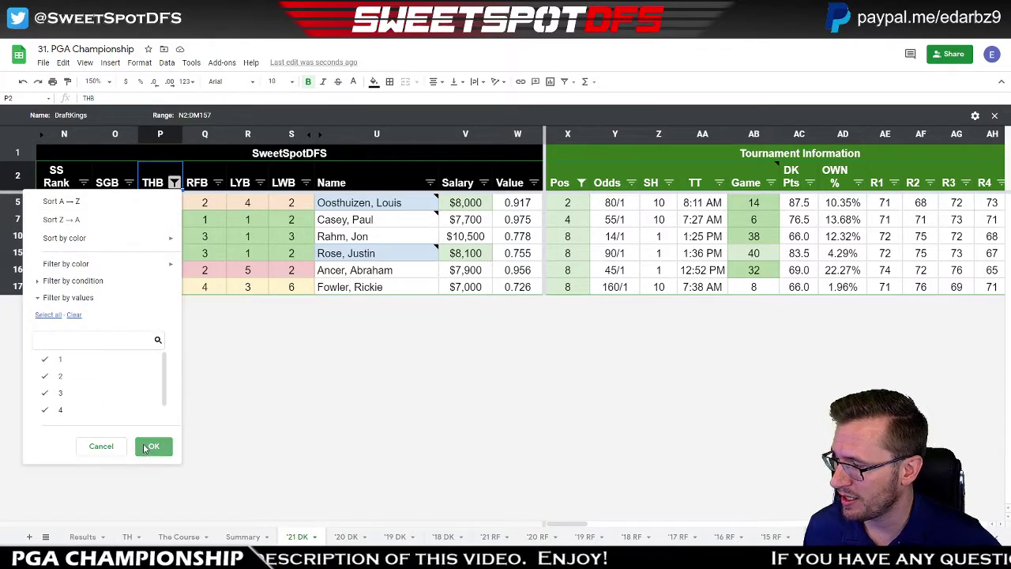
pyautogui.click(150, 447)
pyautogui.click(594, 186)
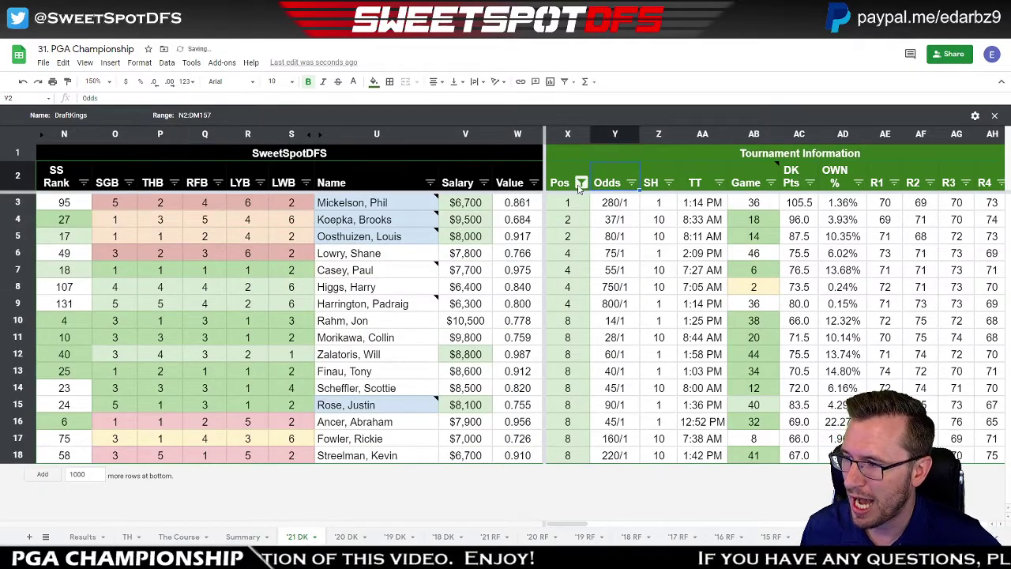
pyautogui.click(580, 183)
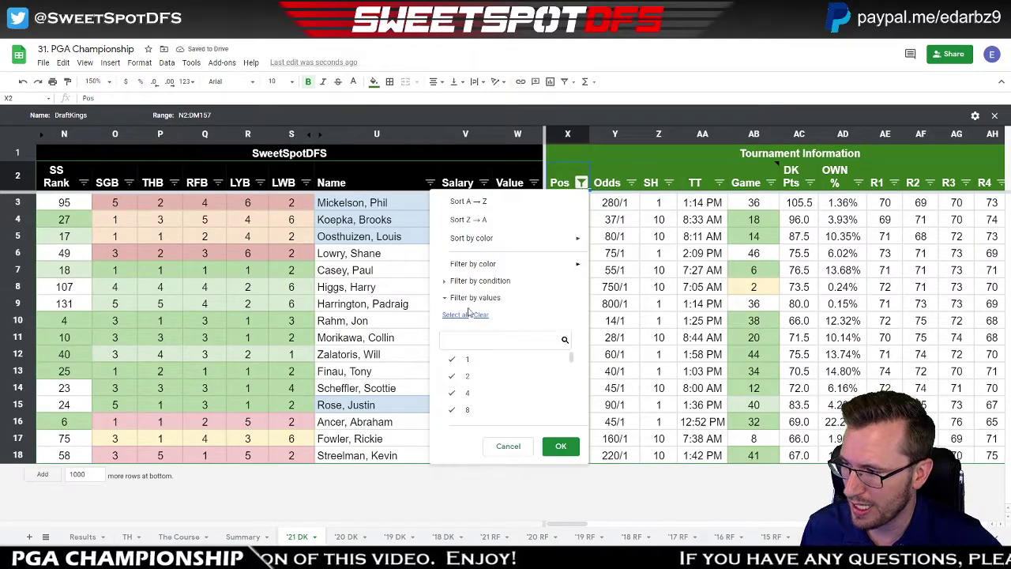
pyautogui.click(508, 447)
# - Add the Tournament History 41-60 row to the Summary sheet's highlighted rows and return to the '21 DK sheet's top 10 finishers
pyautogui.click(243, 536)
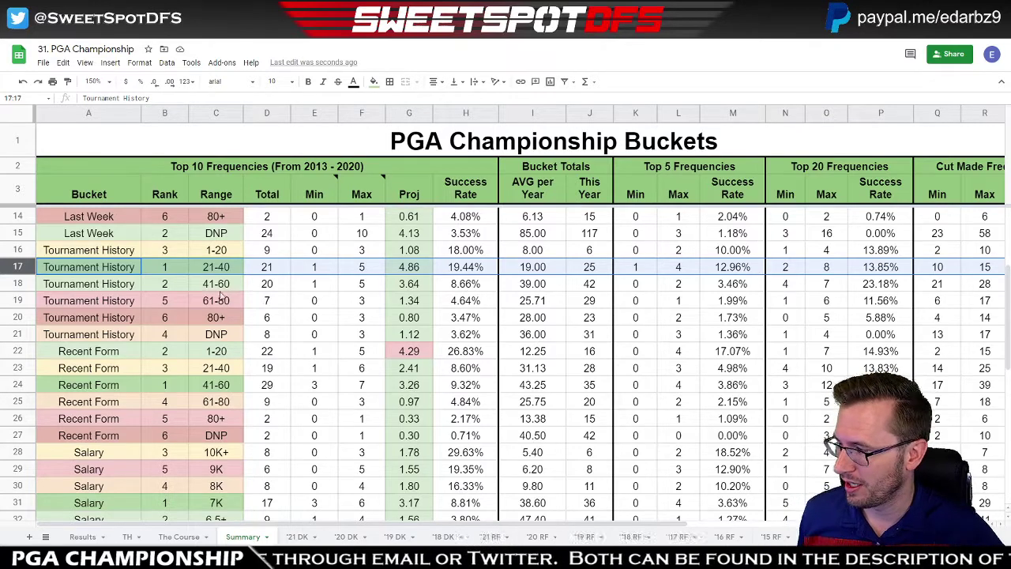
pyautogui.keyDown('ctrl'); pyautogui.click(11, 282); pyautogui.keyUp('ctrl')
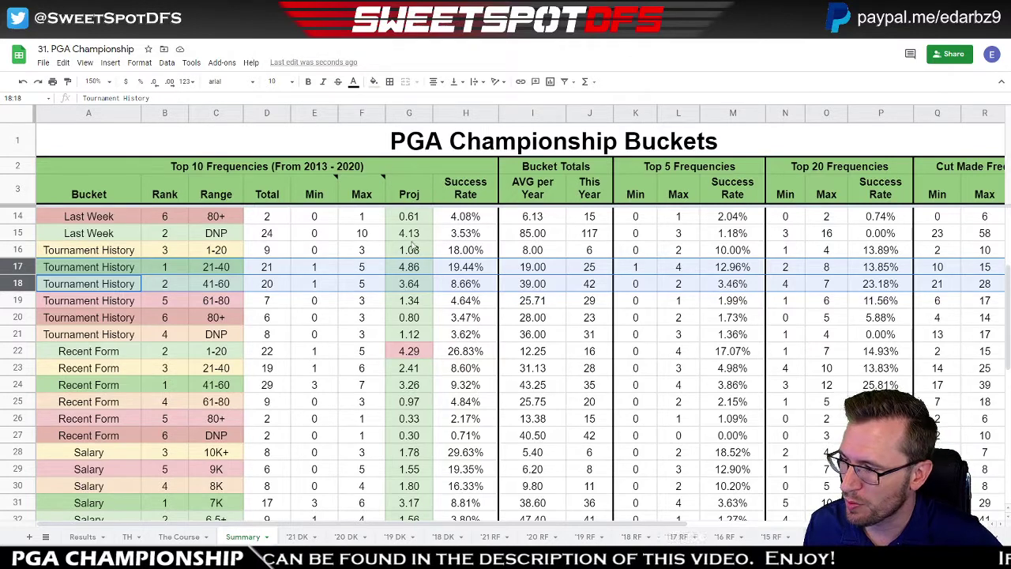
pyautogui.click(299, 537)
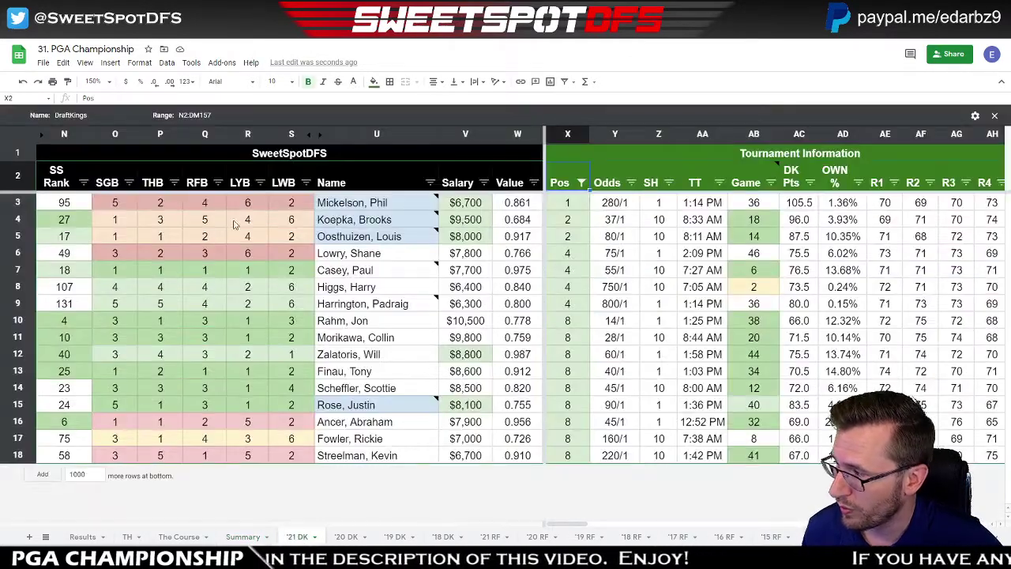
# - Filter the top 10 finishers on the '21 DK sheet to THB value 2
pyautogui.click(175, 182)
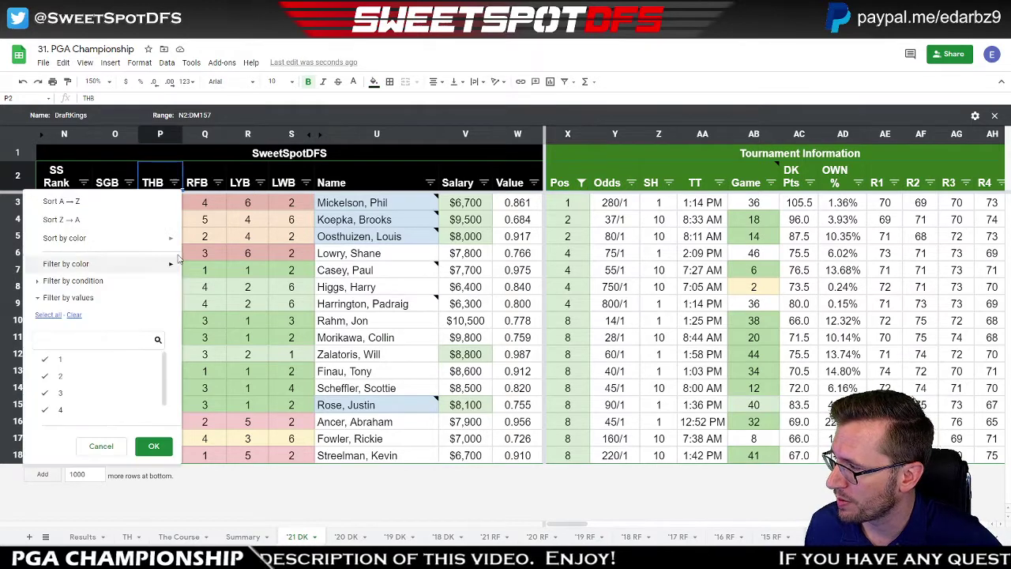
pyautogui.click(63, 376)
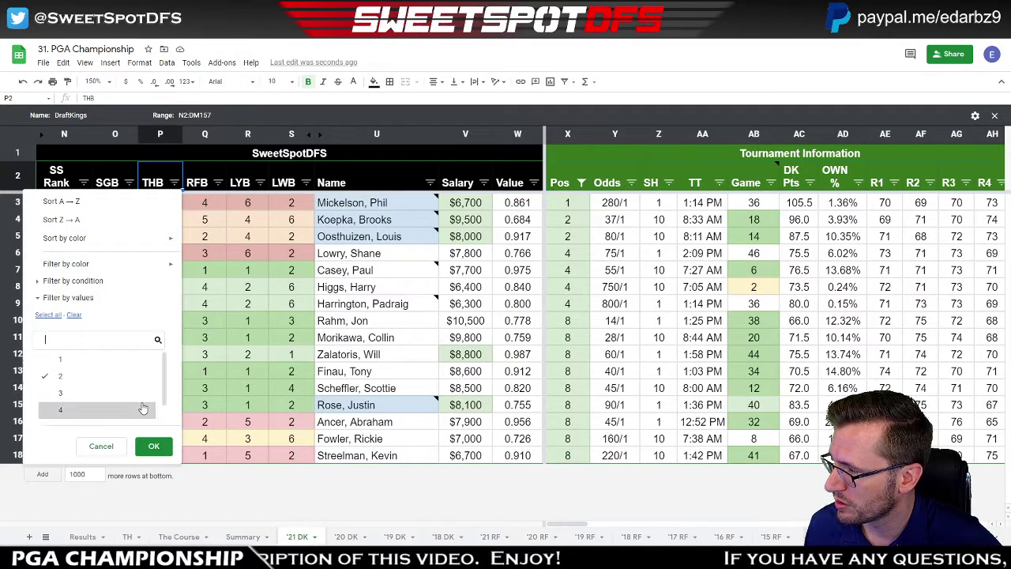
pyautogui.click(153, 446)
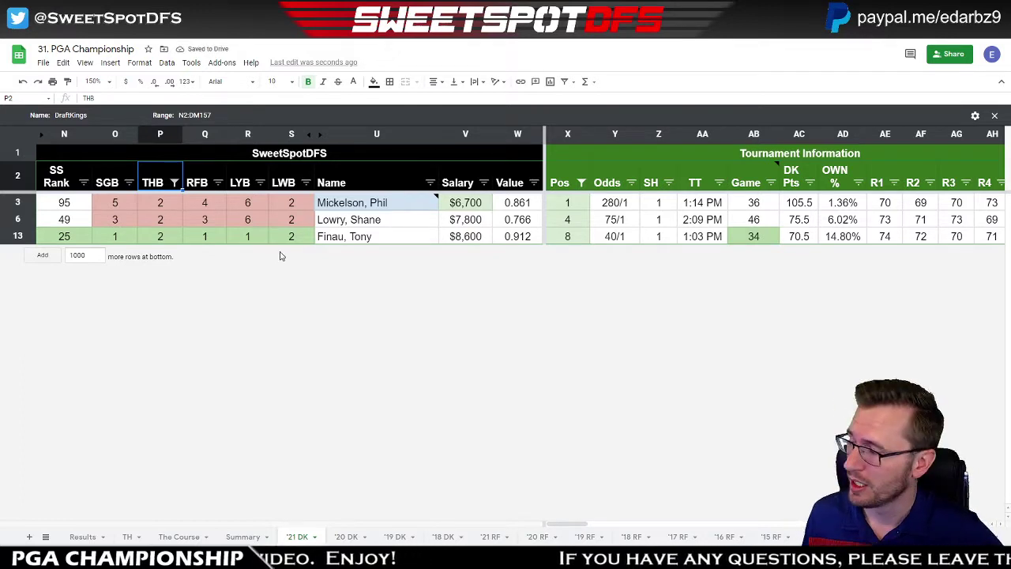
# - Restore all values in the THB column's filter for the top 10 finishers
pyautogui.click(174, 183)
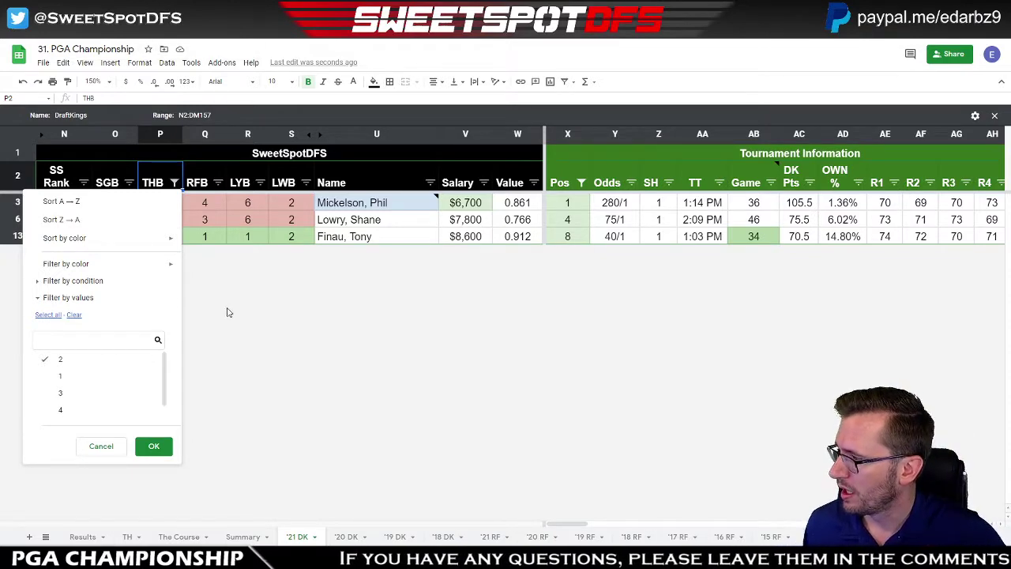
pyautogui.click(49, 314)
pyautogui.click(153, 447)
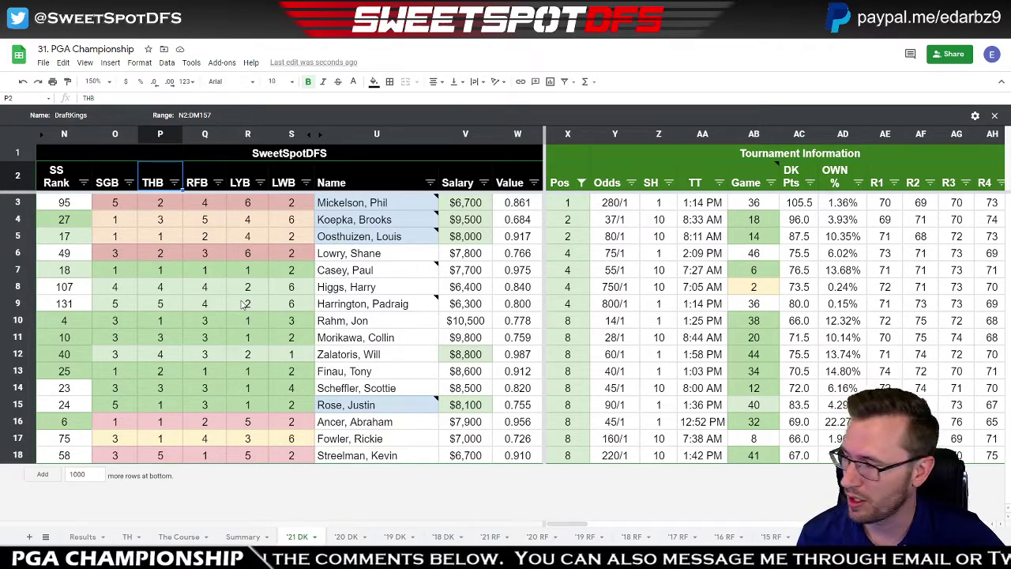
# - Select THB cells P3:P16, and add the Recent Form 1-20 row to the Summary sheet's highlighted rows
pyautogui.moveTo(160, 202); pyautogui.dragTo(160, 427)
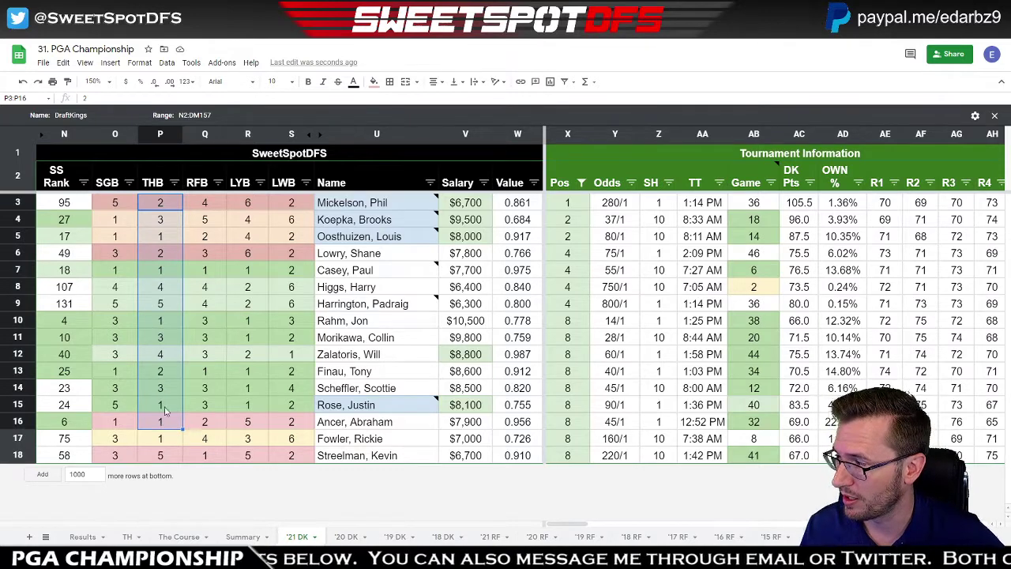
pyautogui.click(225, 537)
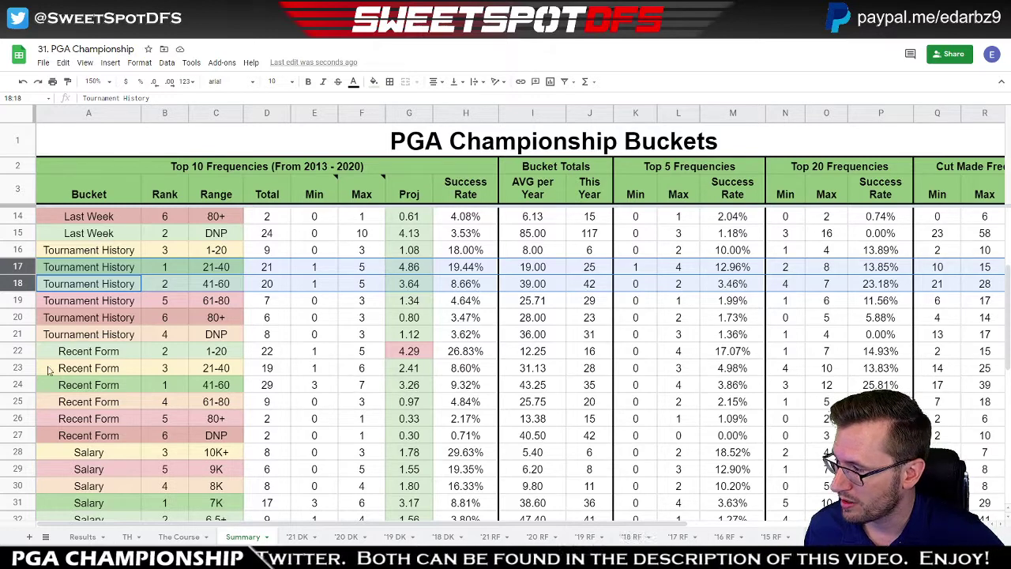
pyautogui.click(15, 350)
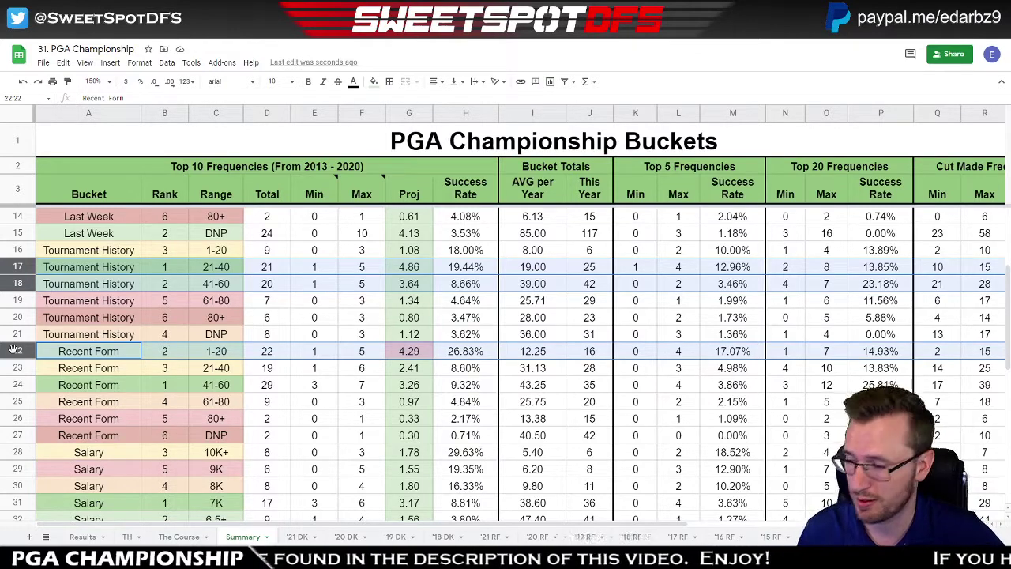
# - Compare Proj and Min for the Tournament History 80+ and Last Week 41-60 buckets, and check the Recent Form 61-80 projection
pyautogui.click(417, 321)
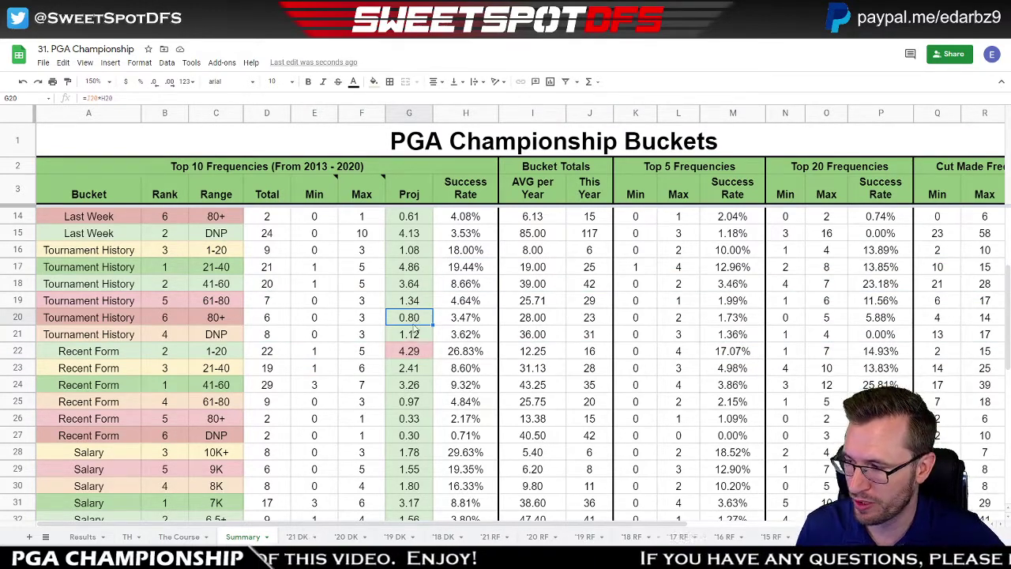
pyautogui.click(314, 316)
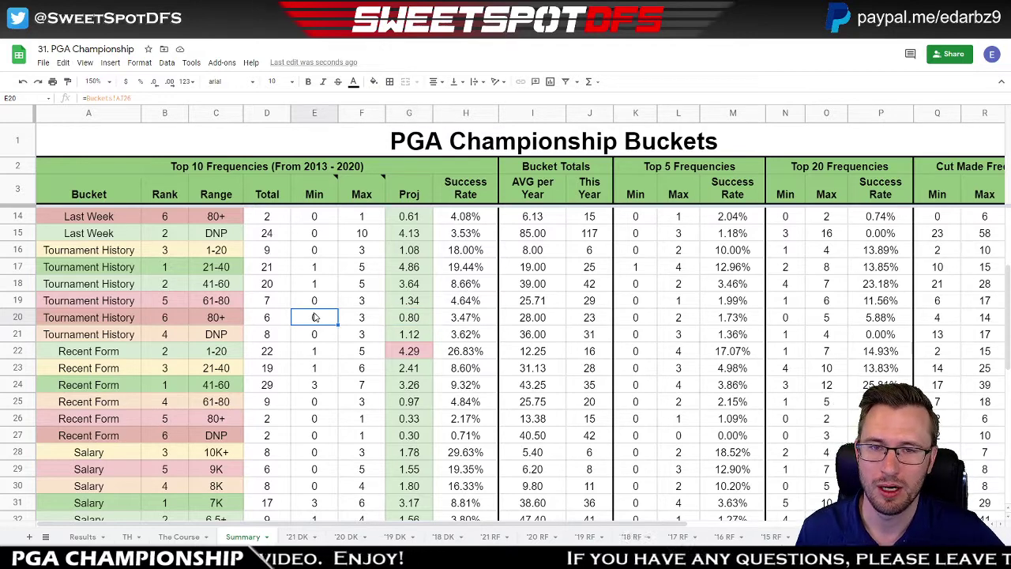
pyautogui.click(409, 320)
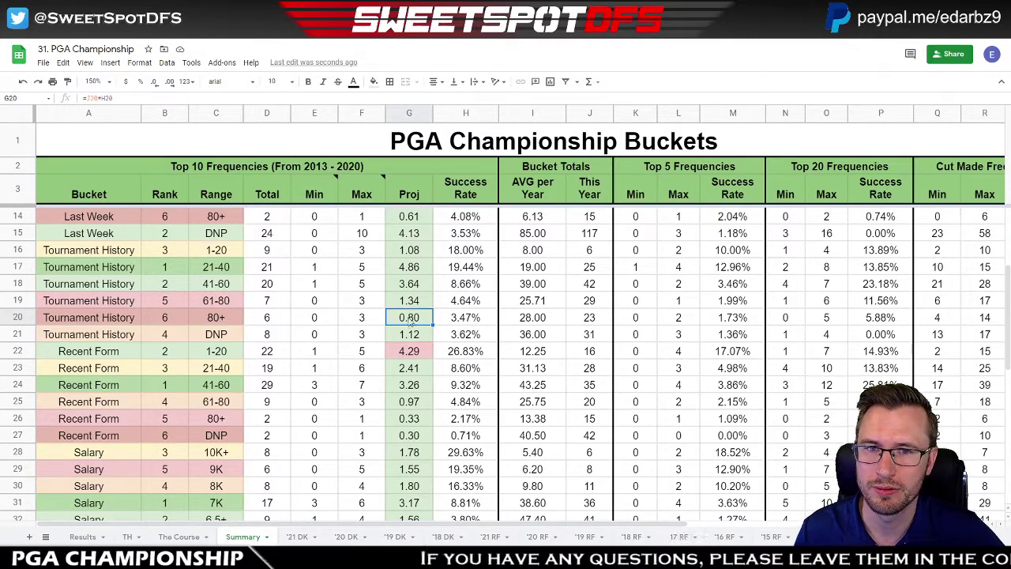
pyautogui.scroll(3, 409, 320)
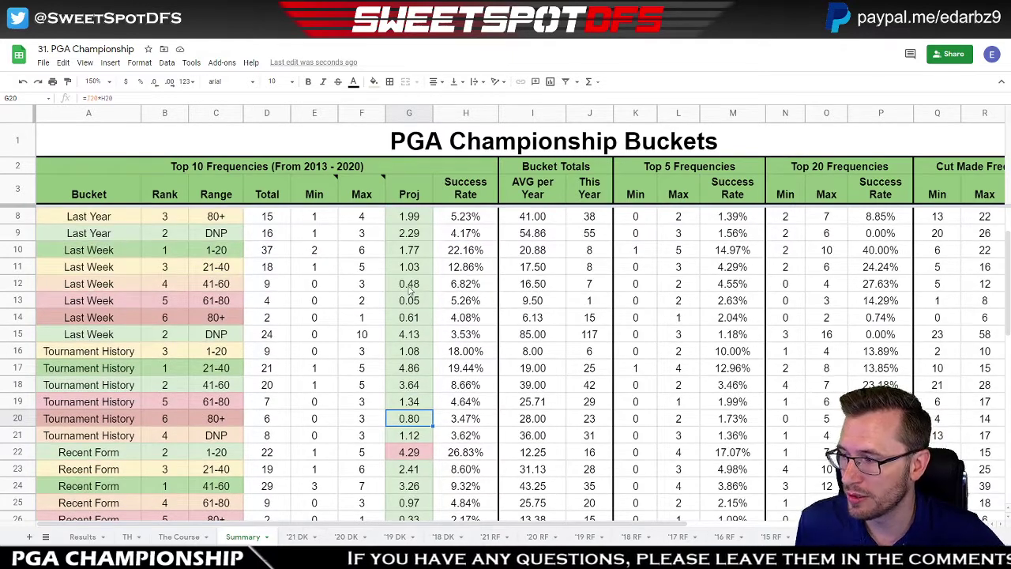
pyautogui.click(411, 288)
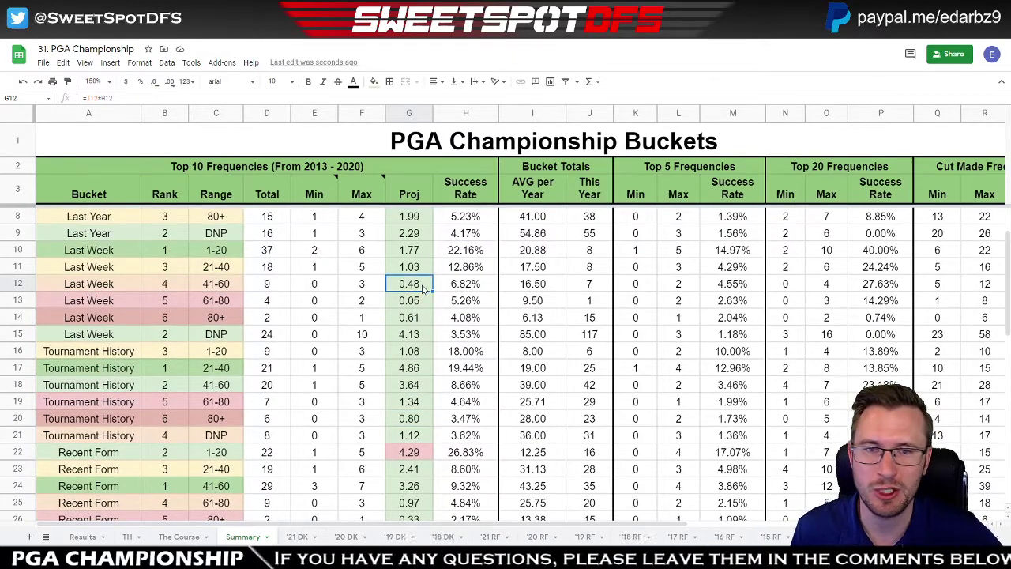
pyautogui.click(314, 287)
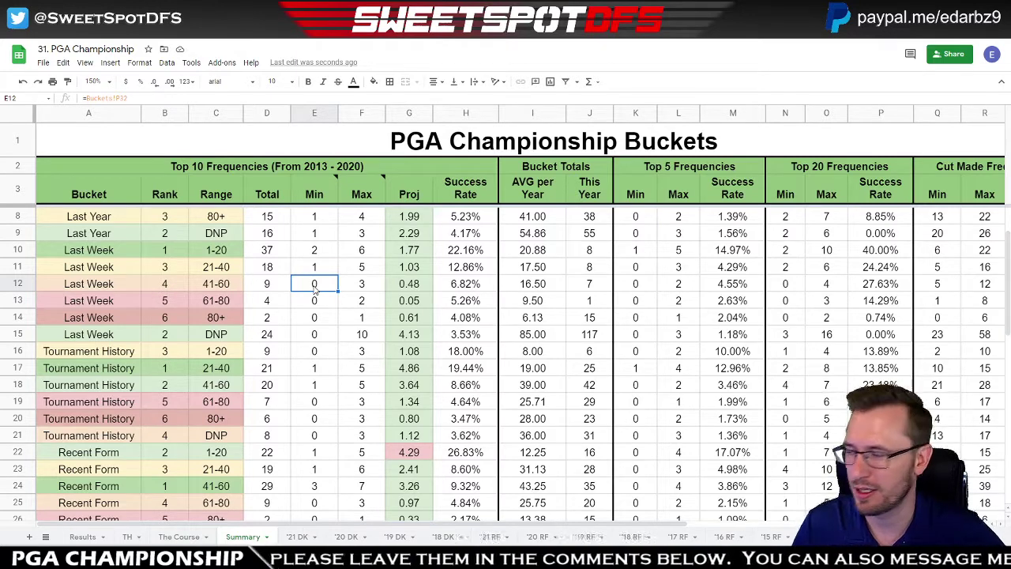
pyautogui.click(399, 286)
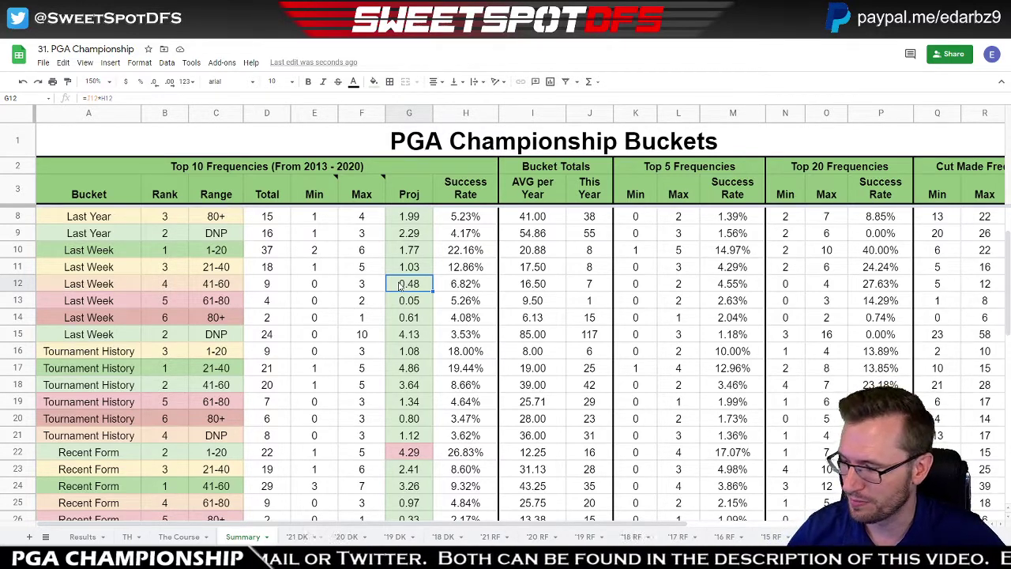
pyautogui.scroll(-3, 400, 286)
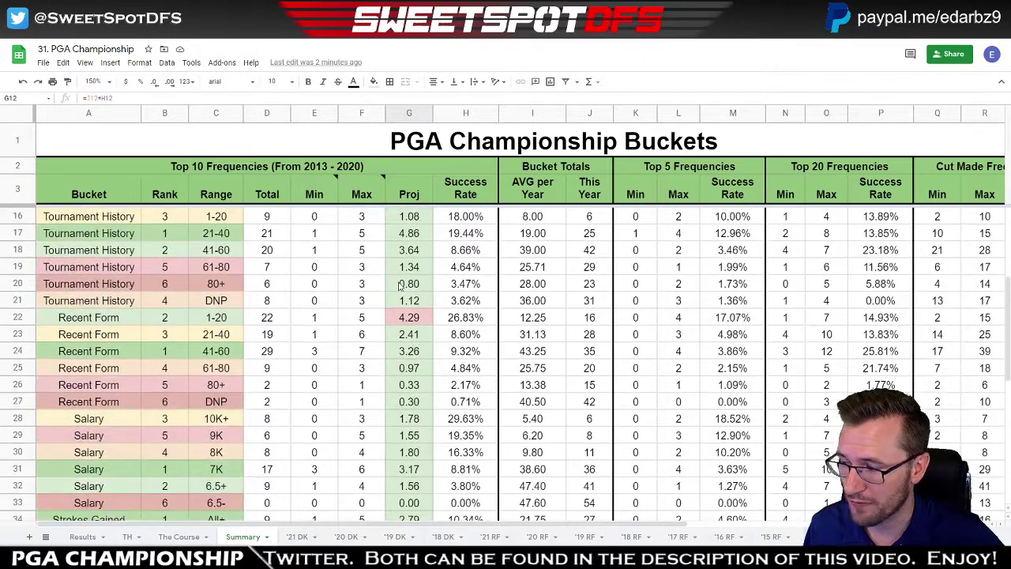
pyautogui.scroll(-2, 400, 286)
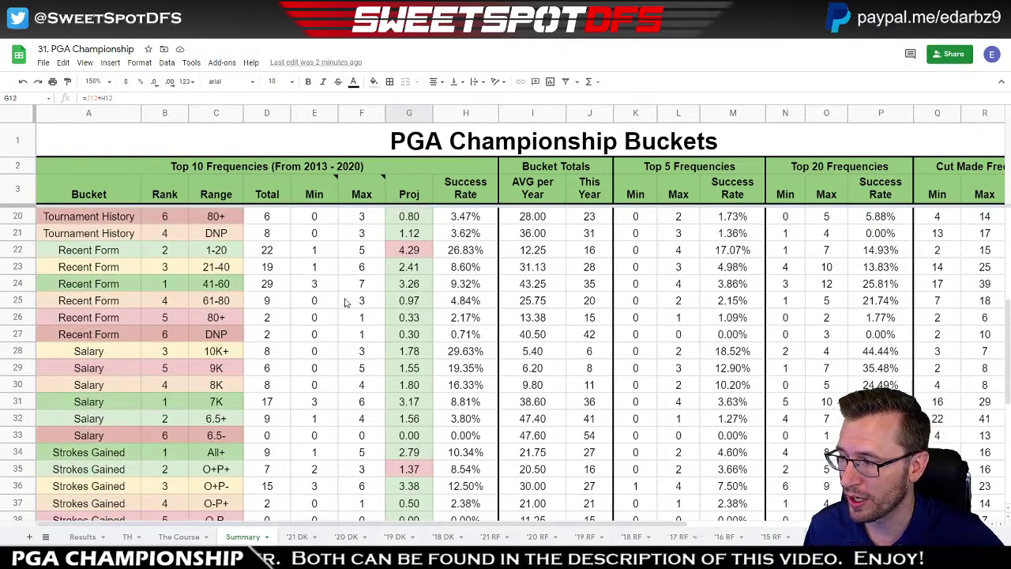
pyautogui.click(404, 303)
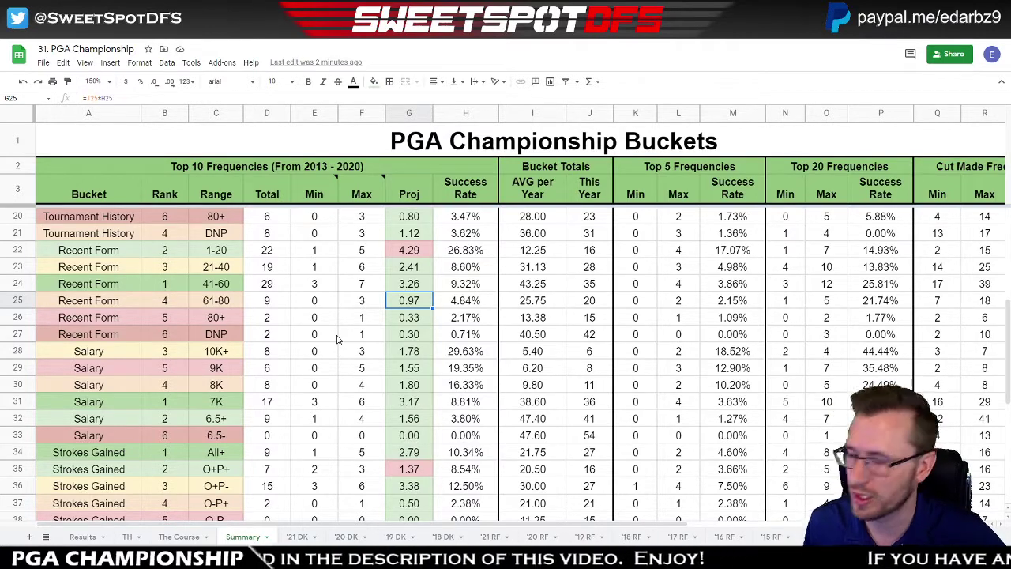
# - Highlight the Strokes Gained O+P+ and Recent Form 1-20 rows together on the Summary sheet
pyautogui.scroll(-2, 337, 340)
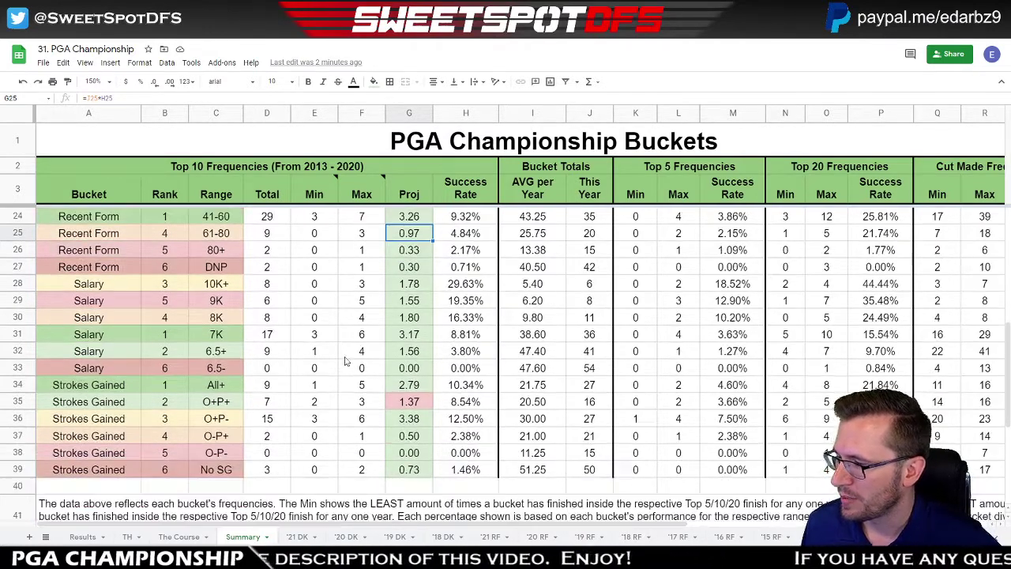
pyautogui.click(10, 401)
pyautogui.scroll(2, 131, 387)
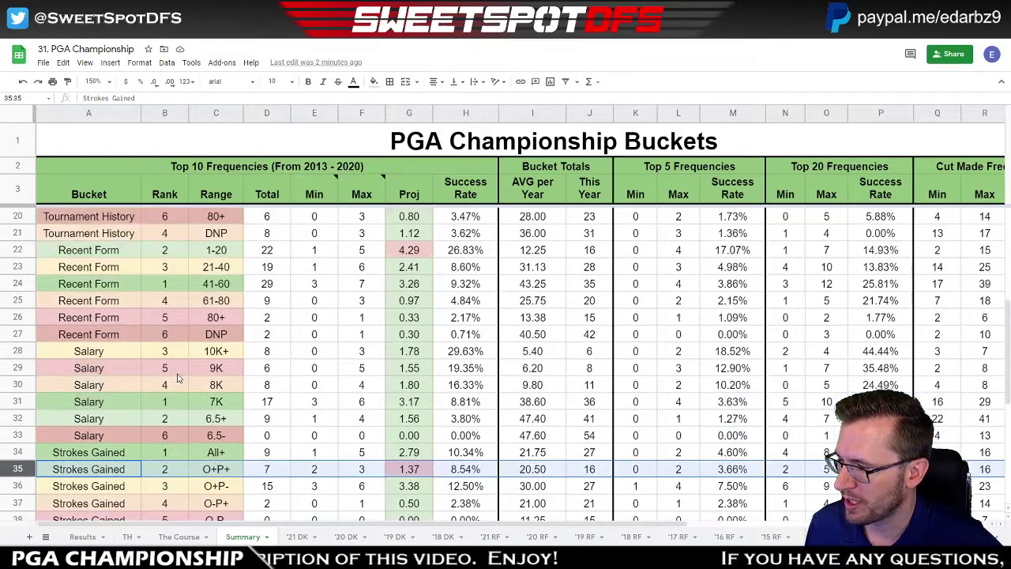
pyautogui.click(17, 250)
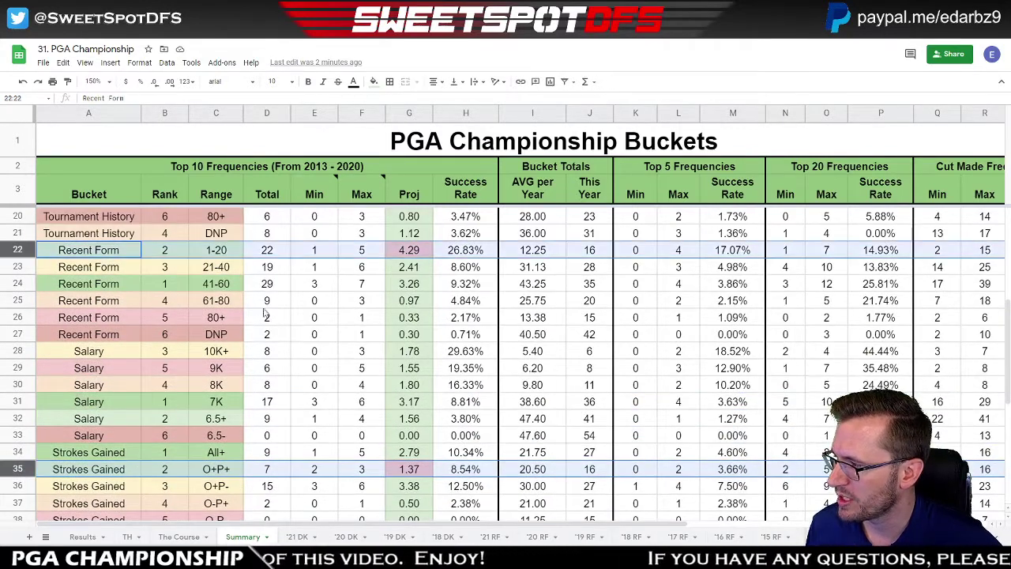
# - Restore all Pos values in the '21 DK sheet's filter so every finishing position is listed
pyautogui.click(293, 537)
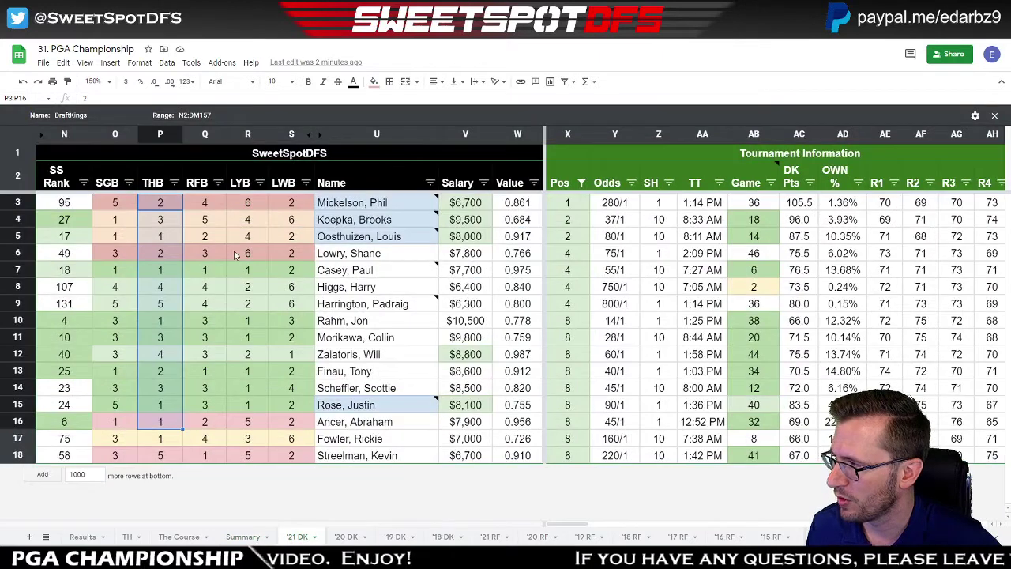
pyautogui.click(581, 183)
pyautogui.click(455, 314)
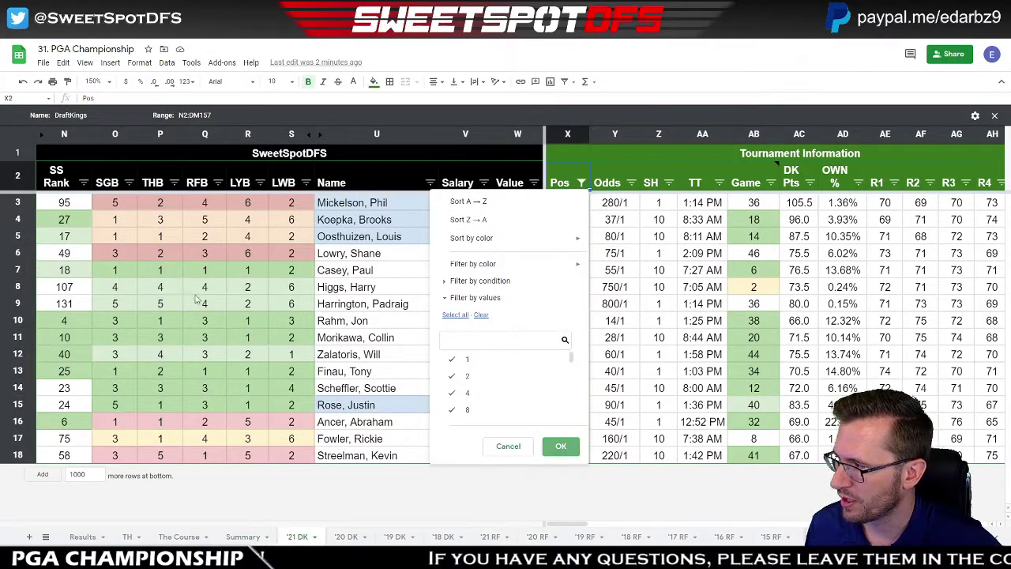
pyautogui.click(561, 446)
pyautogui.click(129, 183)
pyautogui.click(335, 253)
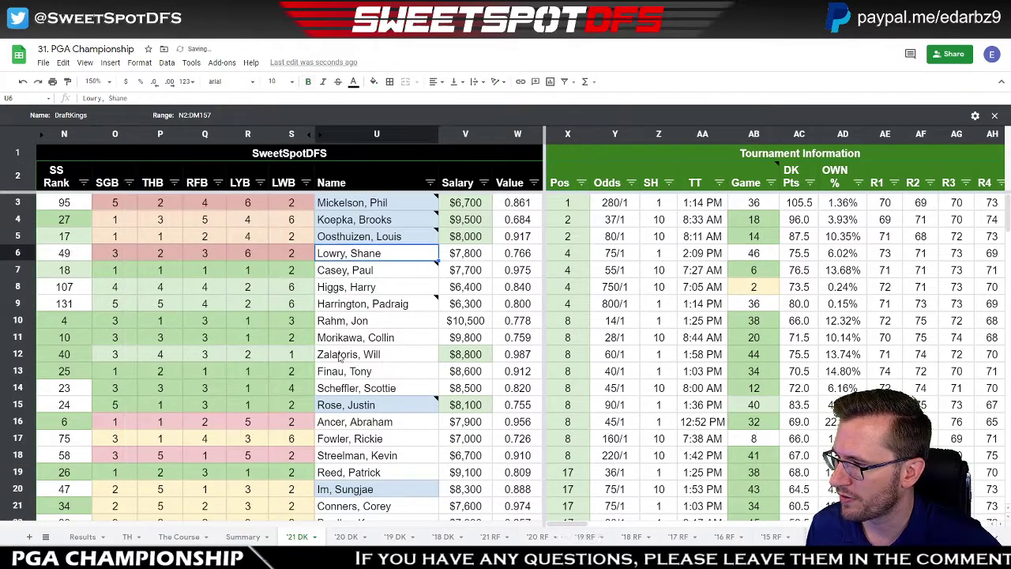
# - Select Pos cells X3:X18 and SGB cells O20:O21, and compare SGB values of top 10 finishers with those below them
pyautogui.moveTo(567, 204); pyautogui.dragTo(567, 462)
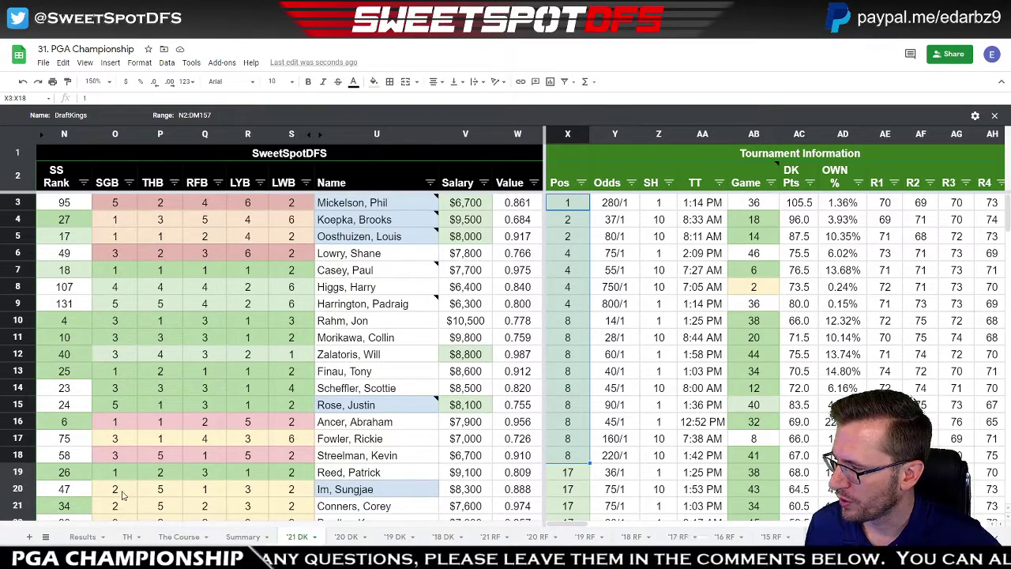
pyautogui.moveTo(124, 495); pyautogui.dragTo(124, 512)
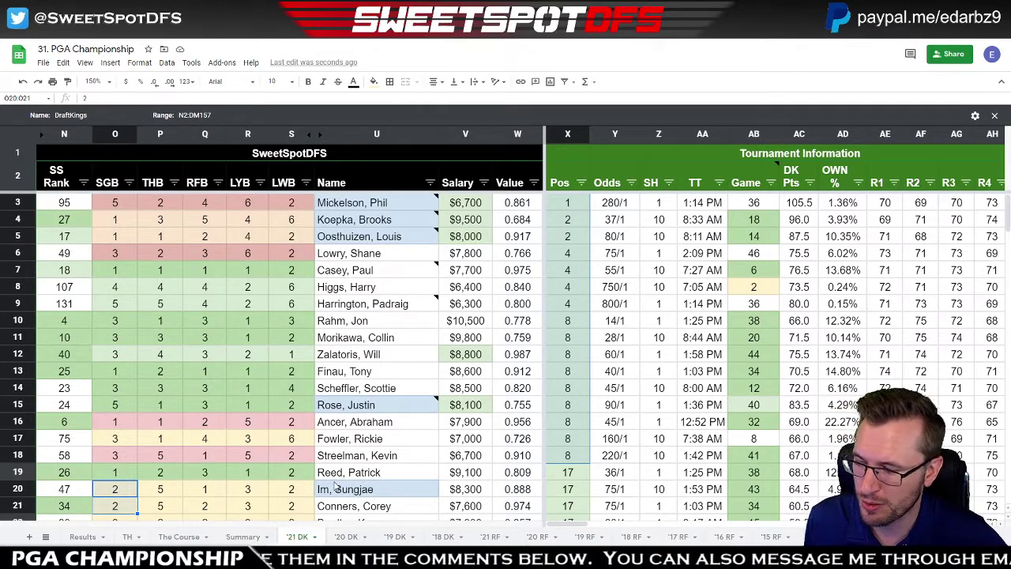
pyautogui.scroll(-2, 324, 448)
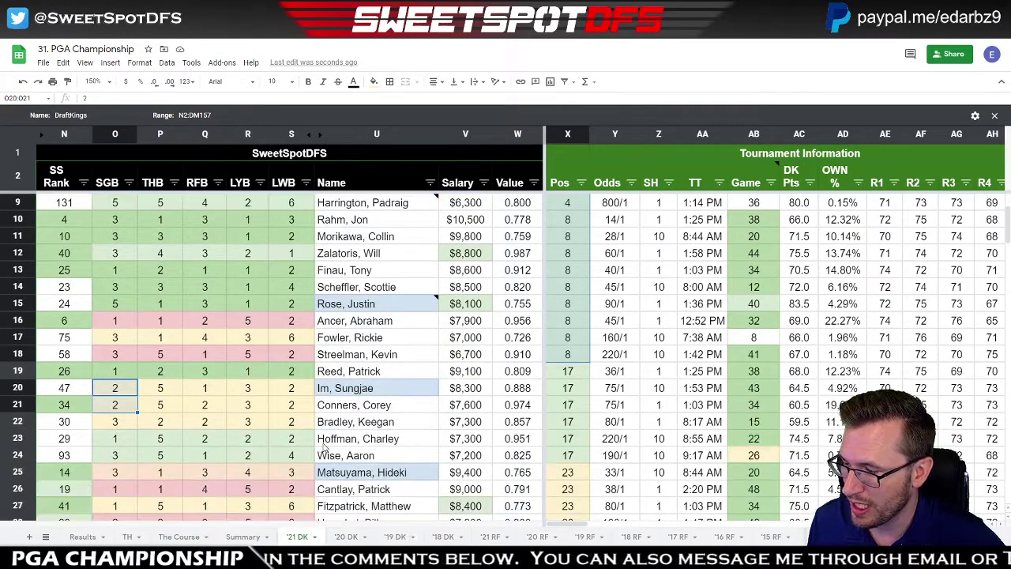
pyautogui.scroll(-4, 324, 448)
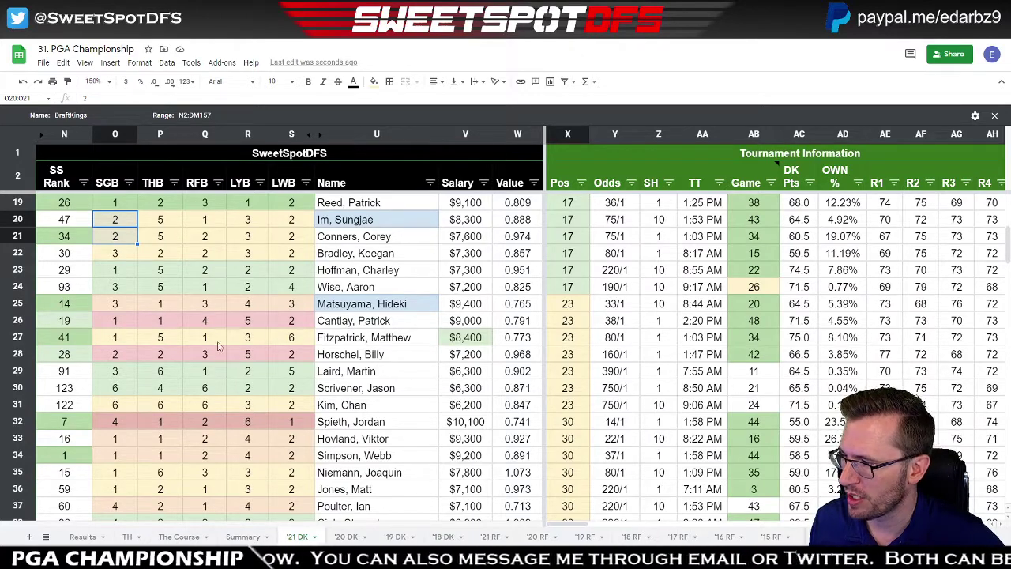
pyautogui.scroll(2, 151, 444)
pyautogui.scroll(3, 150, 444)
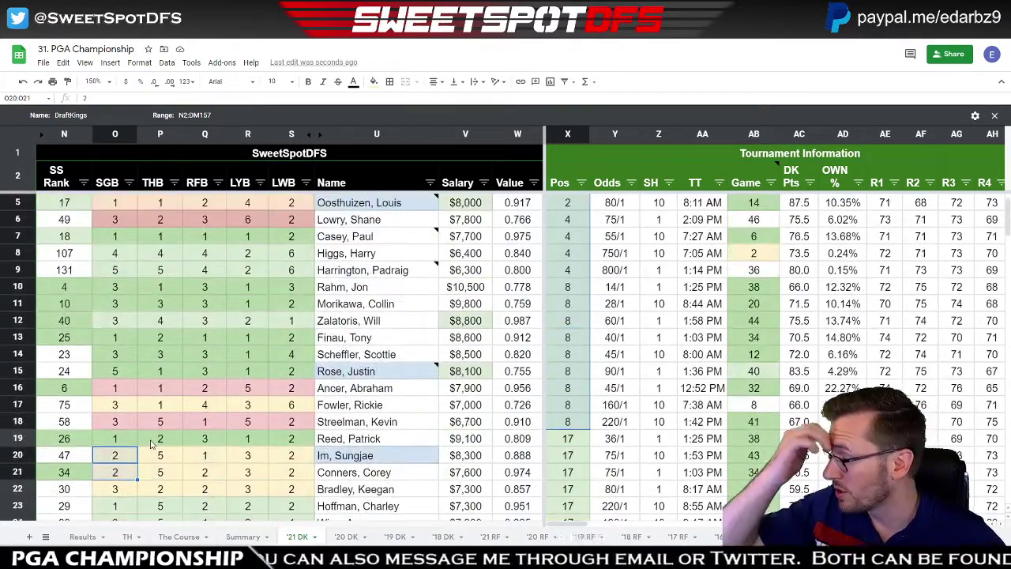
pyautogui.scroll(1, 150, 444)
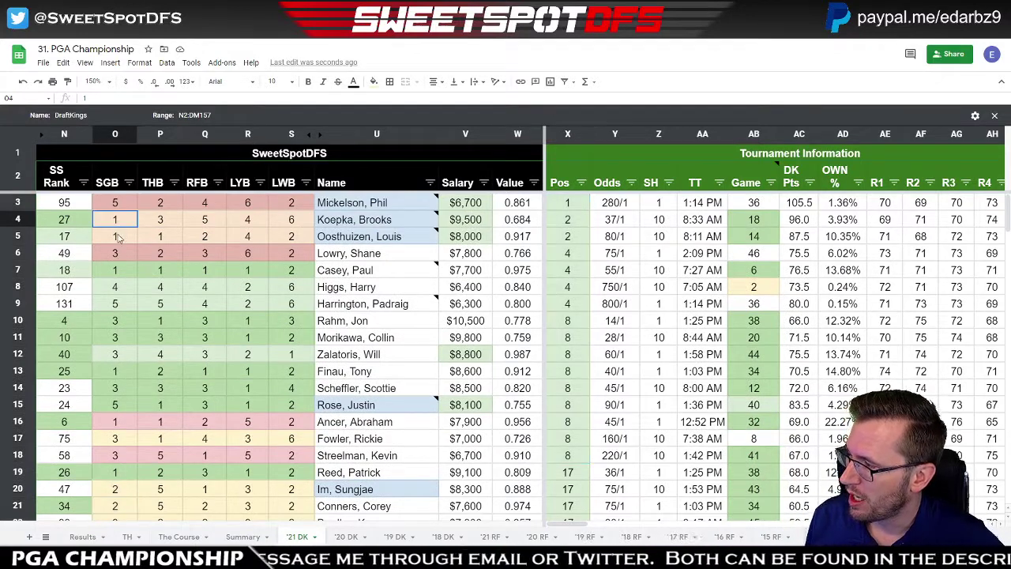
# - Highlight together the SGB cells O3, O6, O9:O12, O14 and O17:O18 to examine top finishers in groups 3 and 5
pyautogui.moveTo(124, 222); pyautogui.dragTo(125, 236)
pyautogui.click(127, 207)
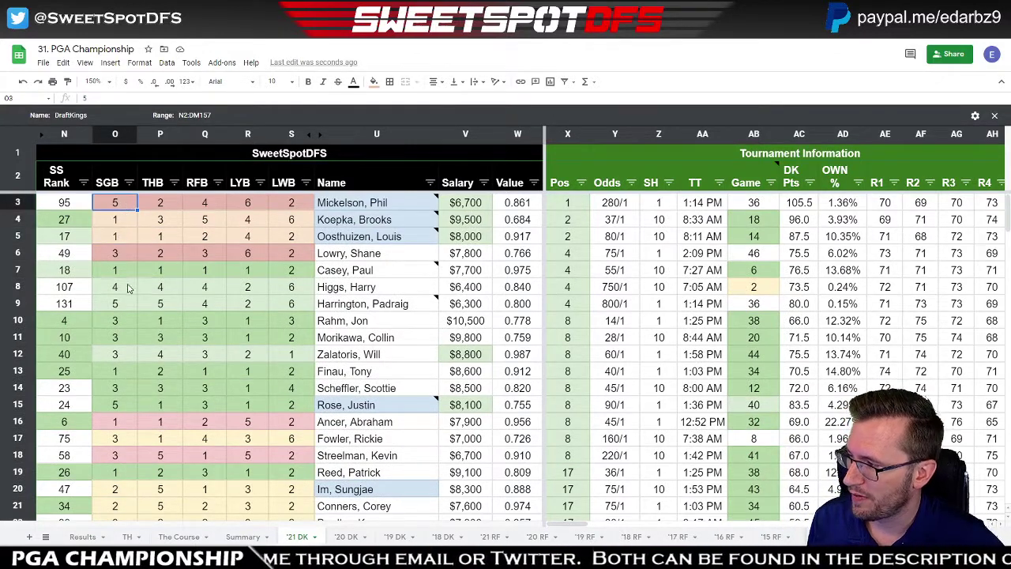
pyautogui.click(124, 262)
pyautogui.click(126, 309)
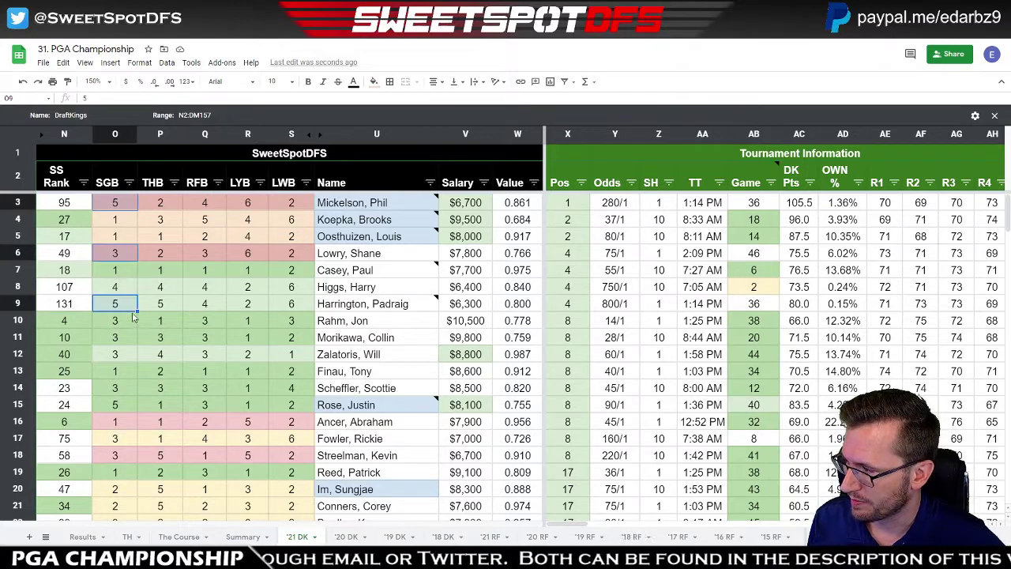
pyautogui.moveTo(126, 321); pyautogui.dragTo(120, 359)
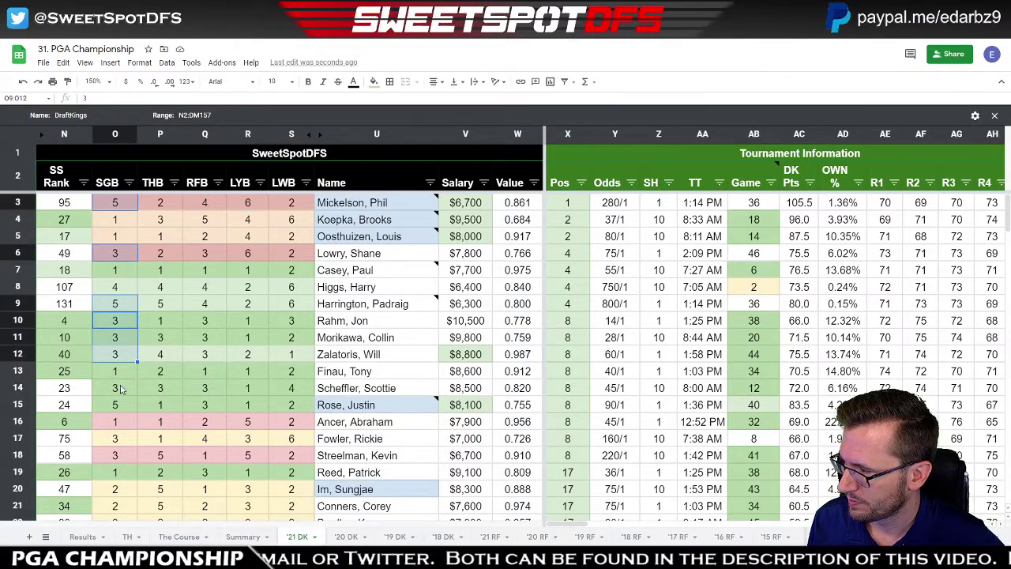
pyautogui.click(121, 389)
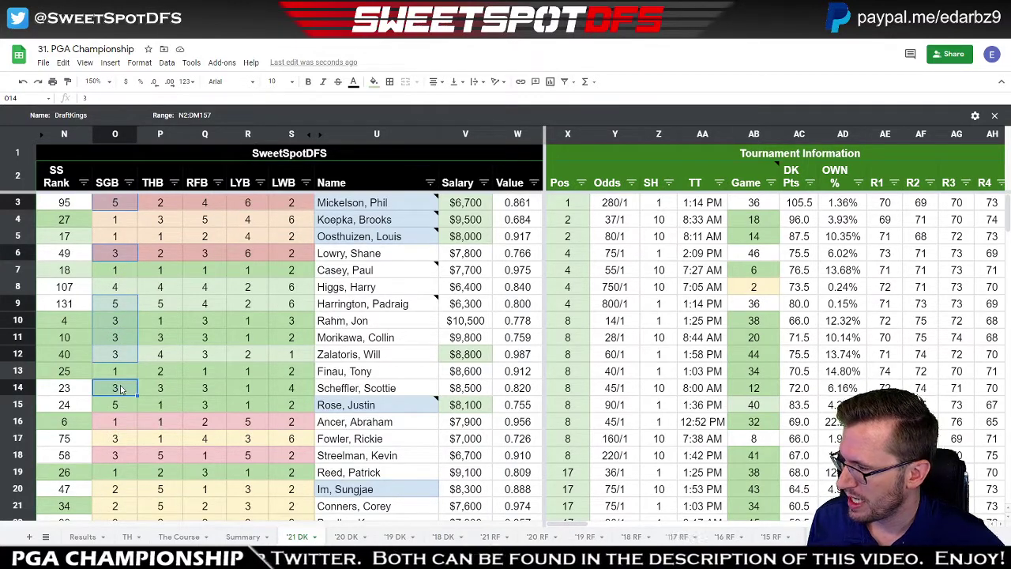
pyautogui.moveTo(120, 437); pyautogui.dragTo(119, 459)
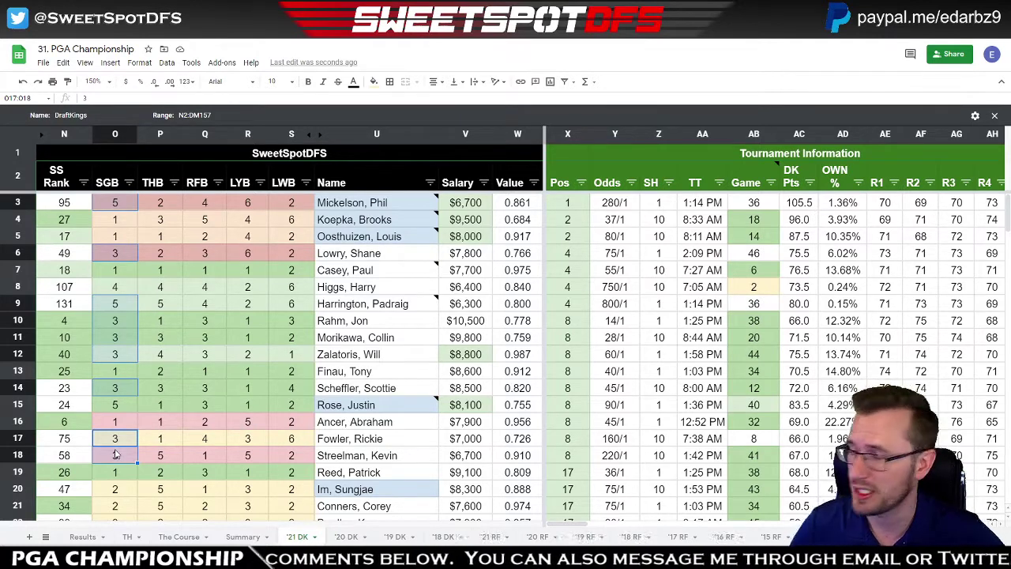
pyautogui.click(115, 303)
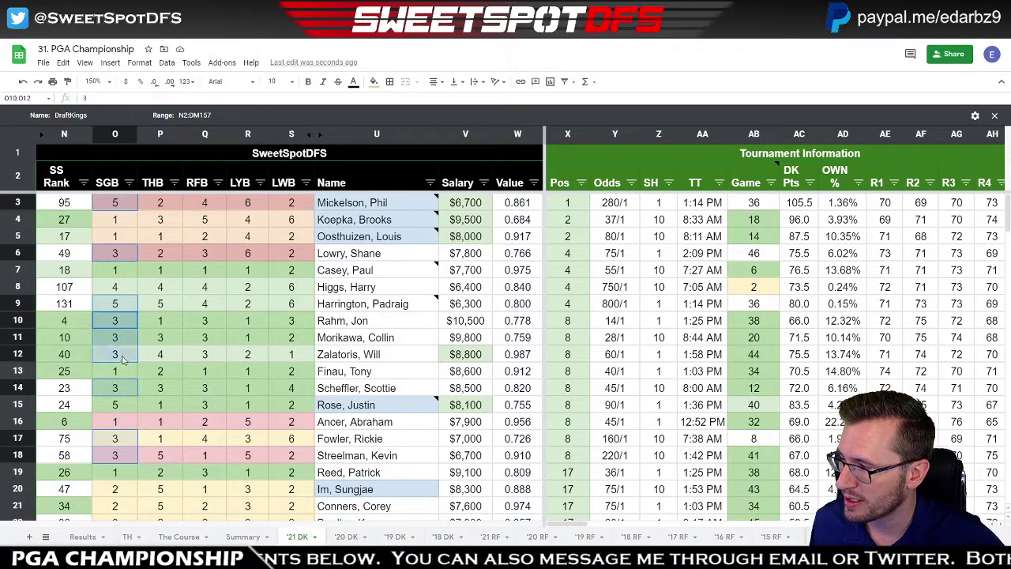
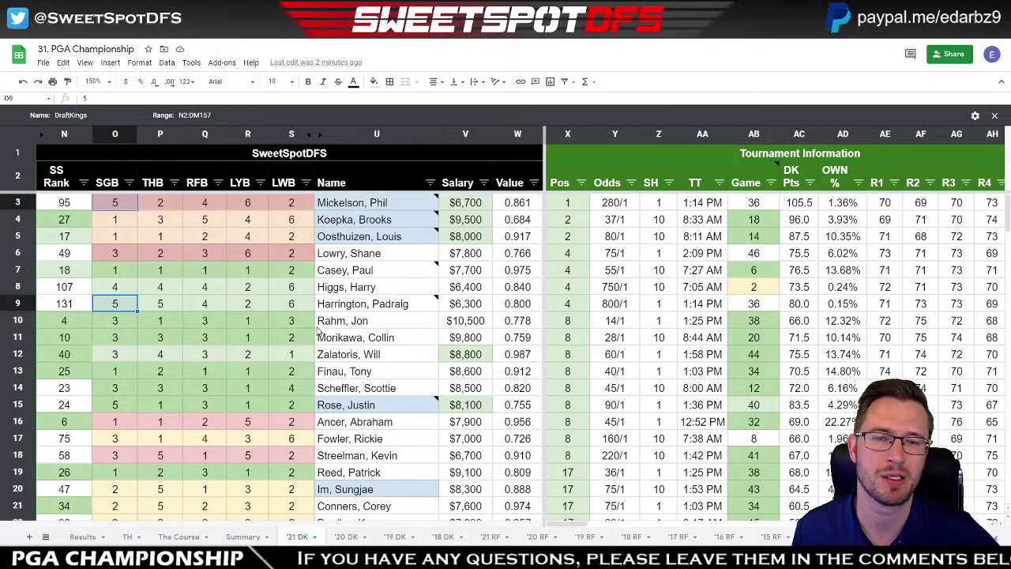
# - Highlight together the SGB cells O4:O5, O7:O8, O13 and O16 to examine top finishers in groups 1 and 4
pyautogui.moveTo(115, 207); pyautogui.dragTo(124, 237)
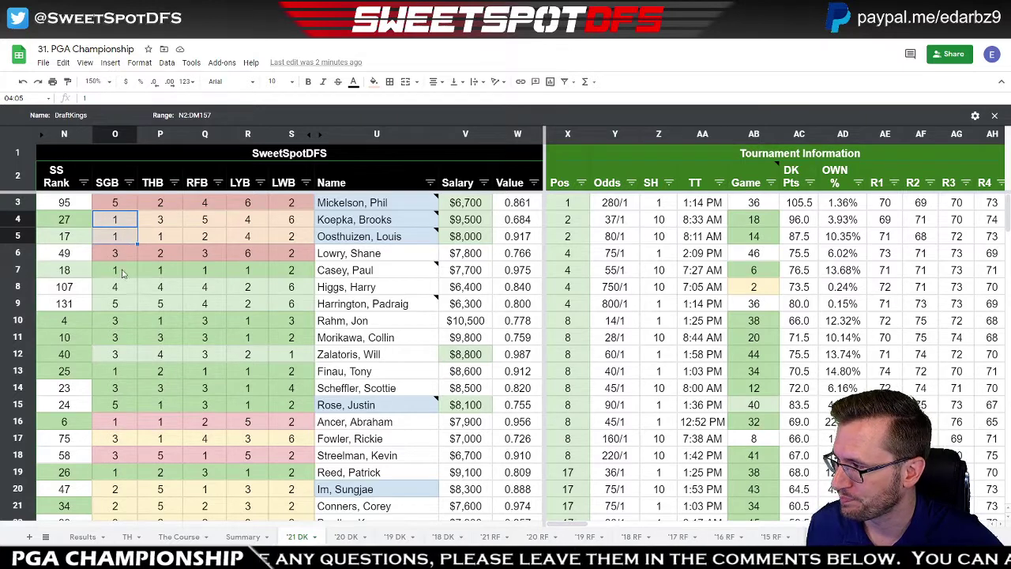
pyautogui.click(124, 273)
pyautogui.keyDown('ctrl'); pyautogui.click(126, 426); pyautogui.keyUp('ctrl')
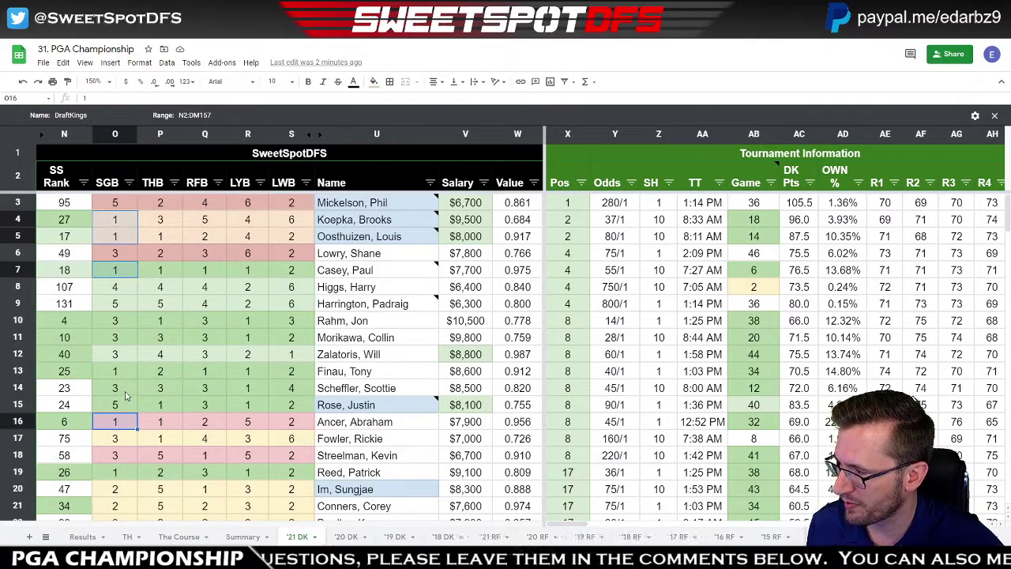
pyautogui.keyDown('ctrl'); pyautogui.click(123, 372); pyautogui.keyUp('ctrl')
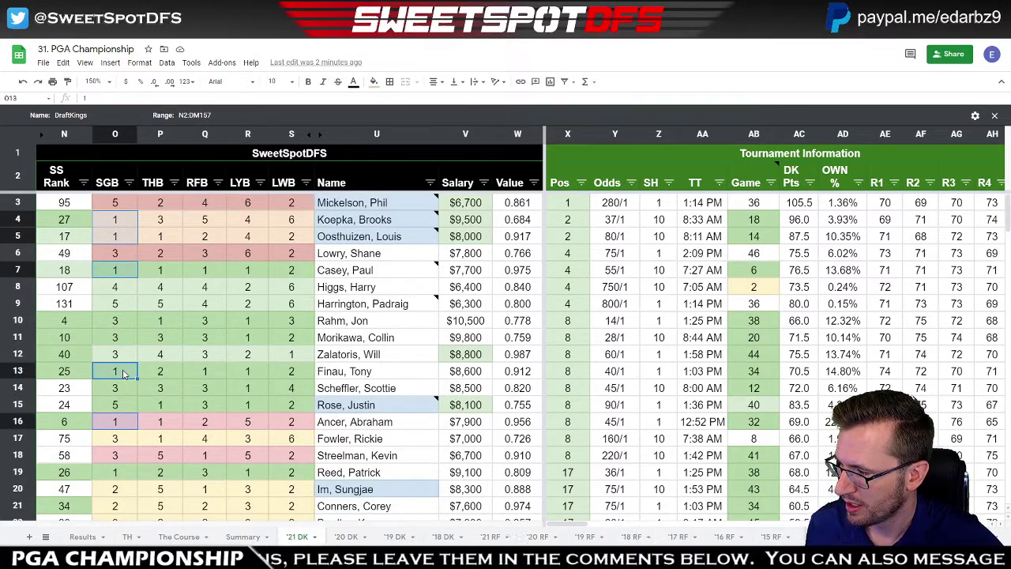
pyautogui.keyDown('ctrl'); pyautogui.click(125, 291); pyautogui.keyUp('ctrl')
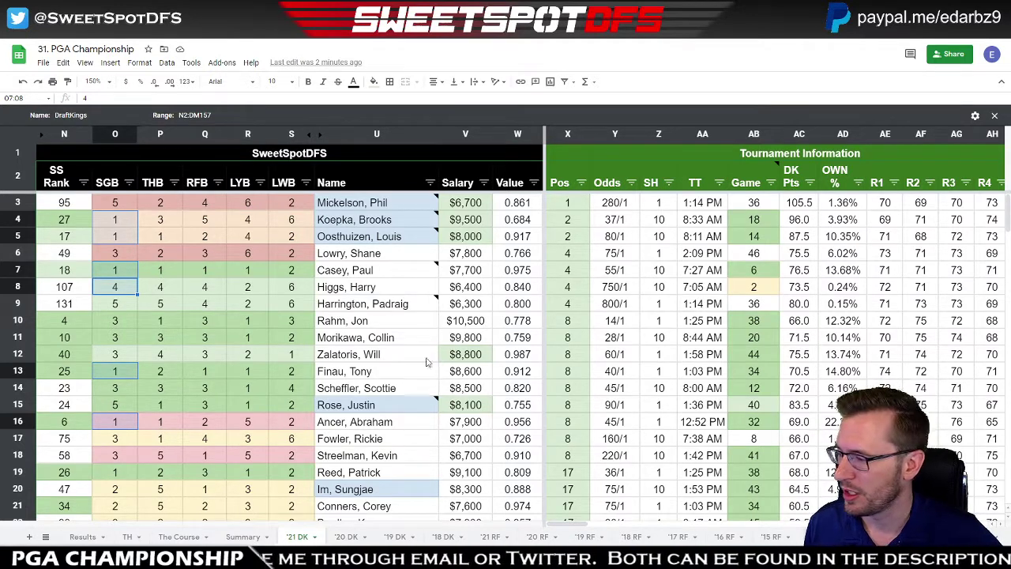
pyautogui.click(228, 258)
pyautogui.click(129, 183)
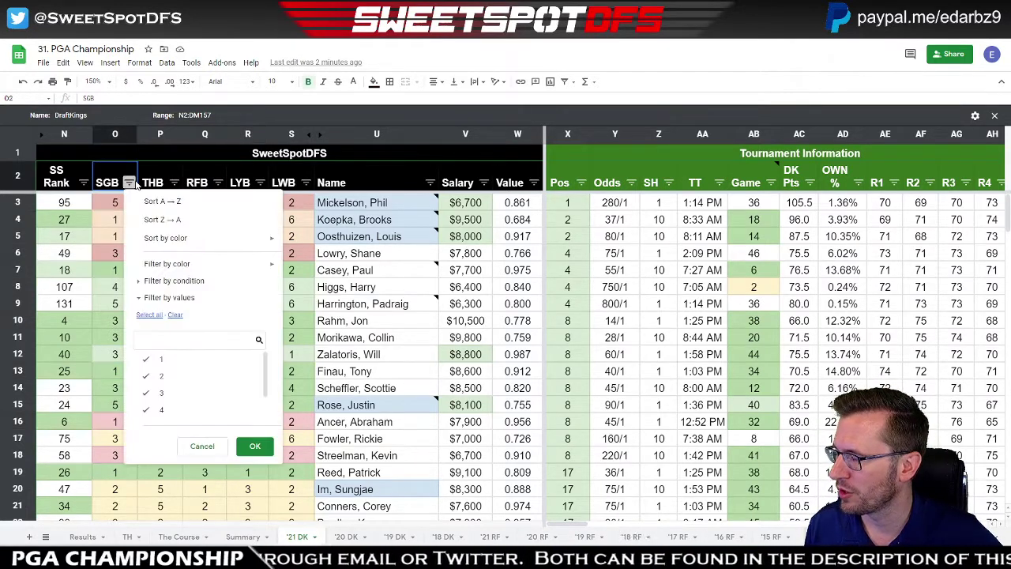
pyautogui.click(644, 241)
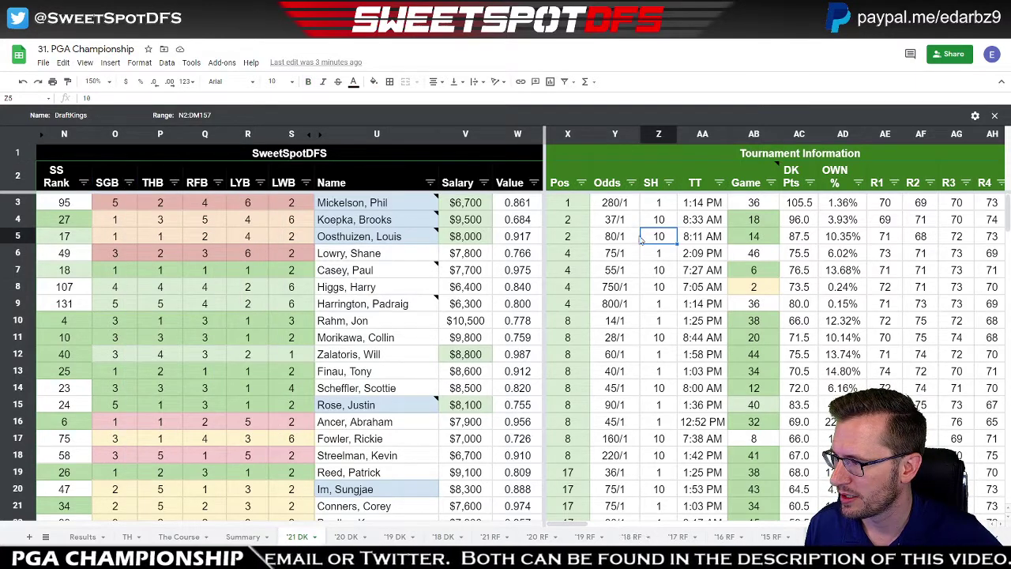
# - Filter the Pos column so that only players with position 85 are shown
pyautogui.click(580, 183)
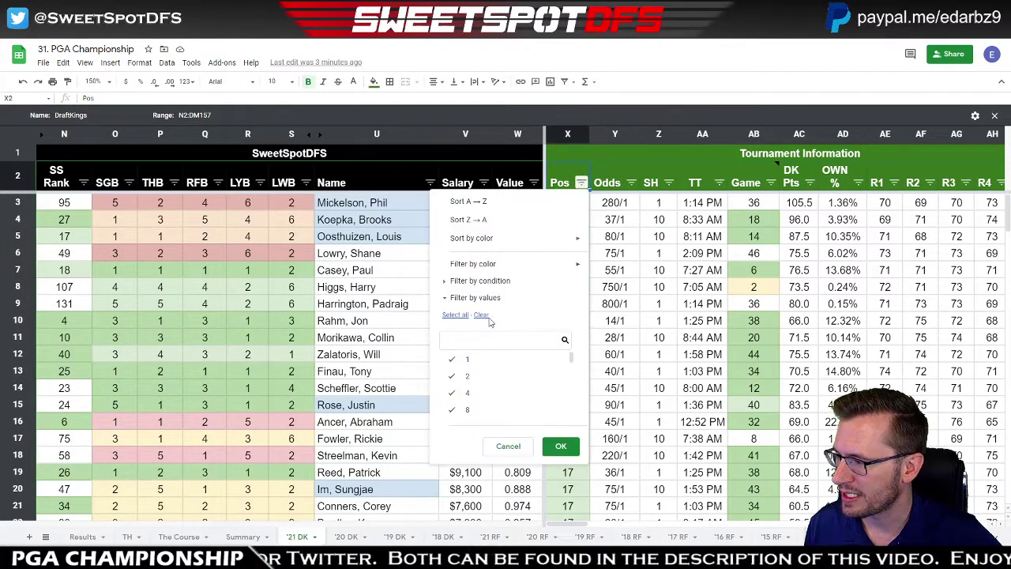
pyautogui.scroll(-10, 484, 380)
pyautogui.click(474, 394)
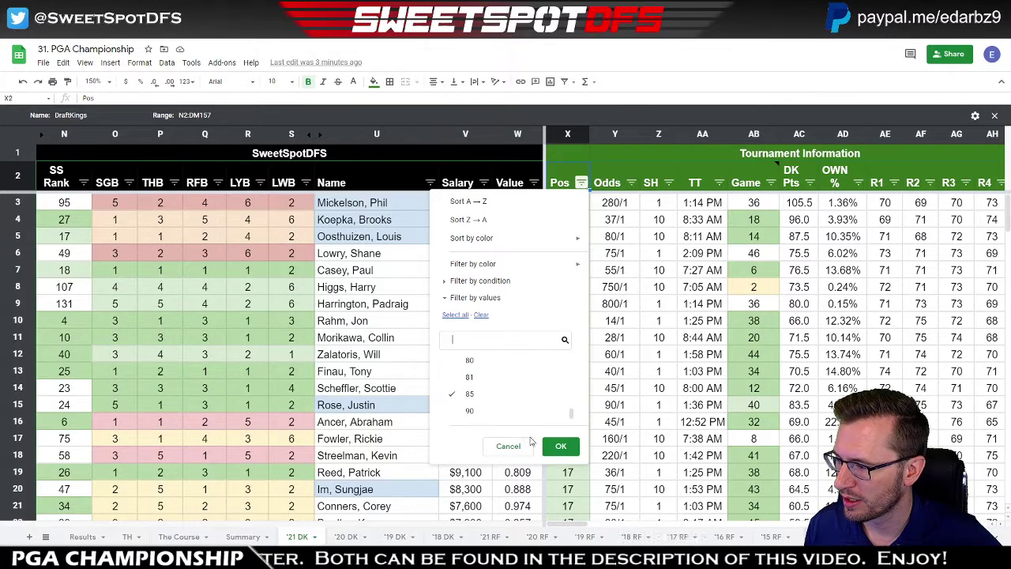
pyautogui.click(560, 445)
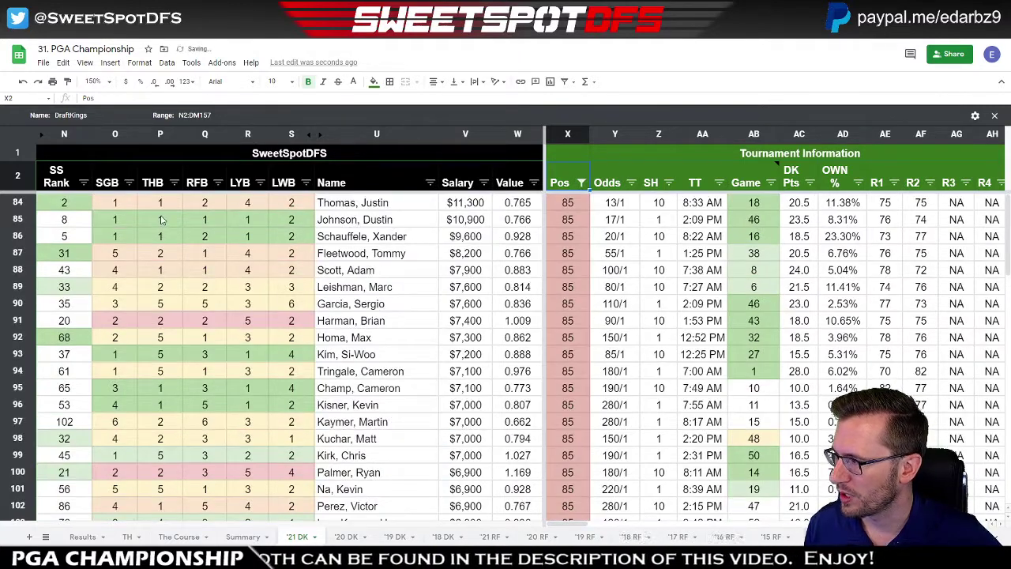
# - Select the whole Name column to count the players listed at position 85
pyautogui.click(130, 183)
pyautogui.click(376, 134)
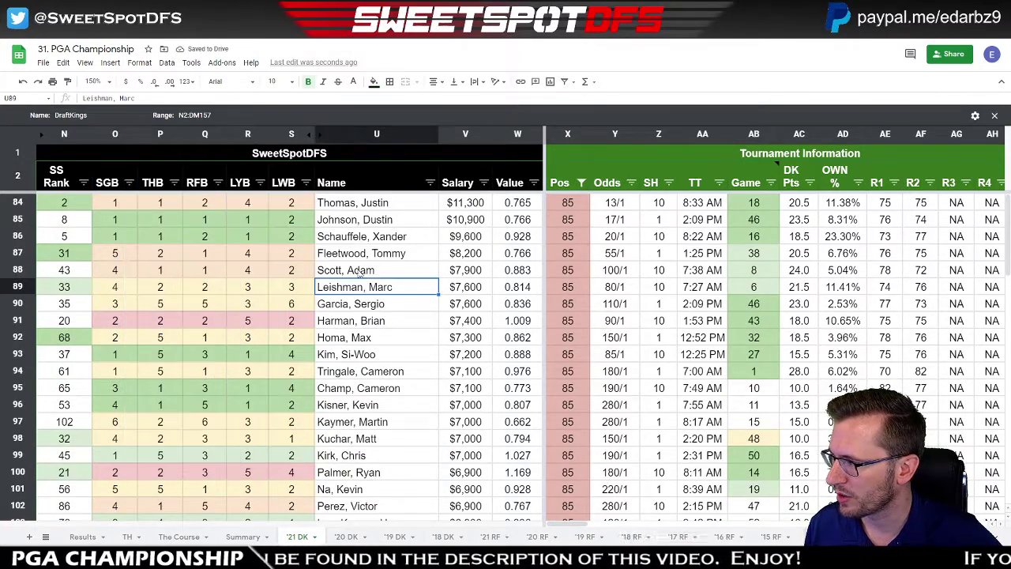
pyautogui.click(376, 134)
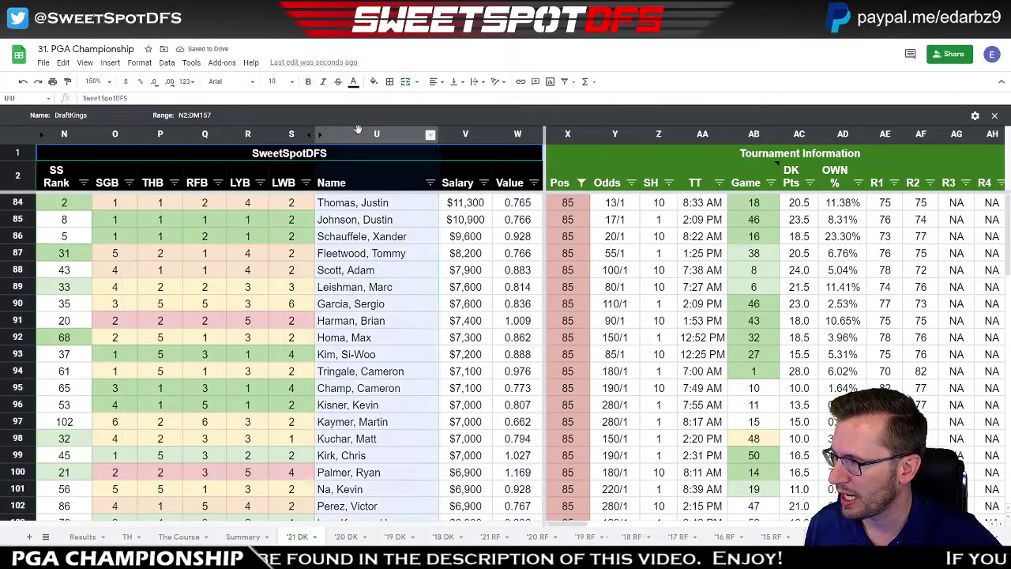
pyautogui.click(182, 235)
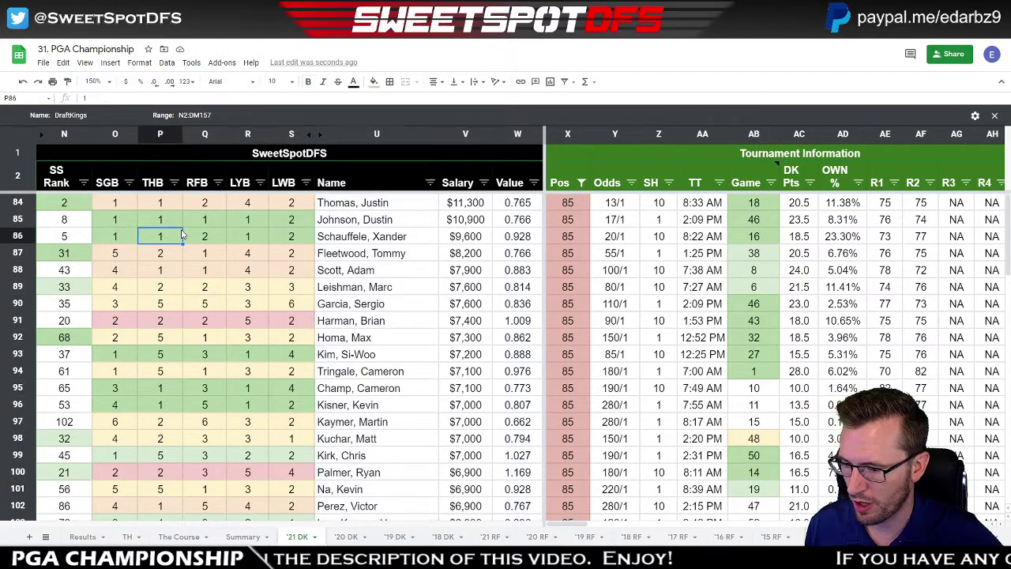
# - Filter the SGB column to the values 1, 2 and 4
pyautogui.click(130, 184)
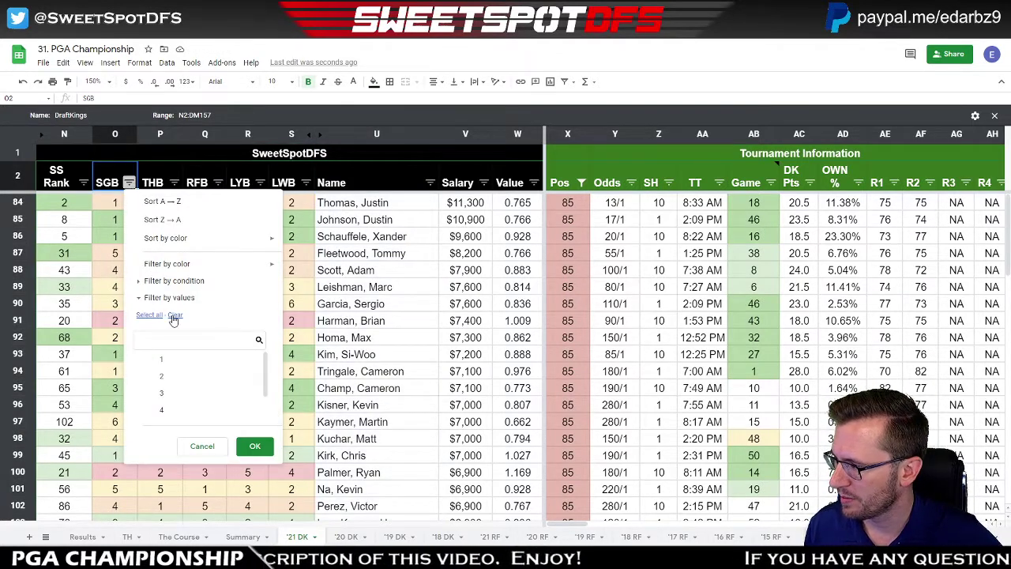
pyautogui.click(162, 359)
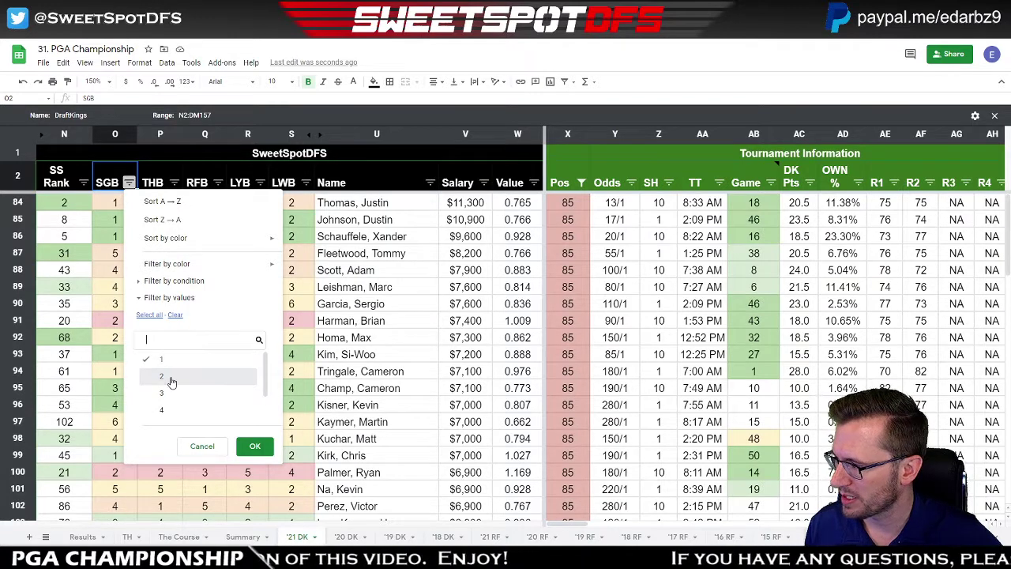
pyautogui.click(162, 376)
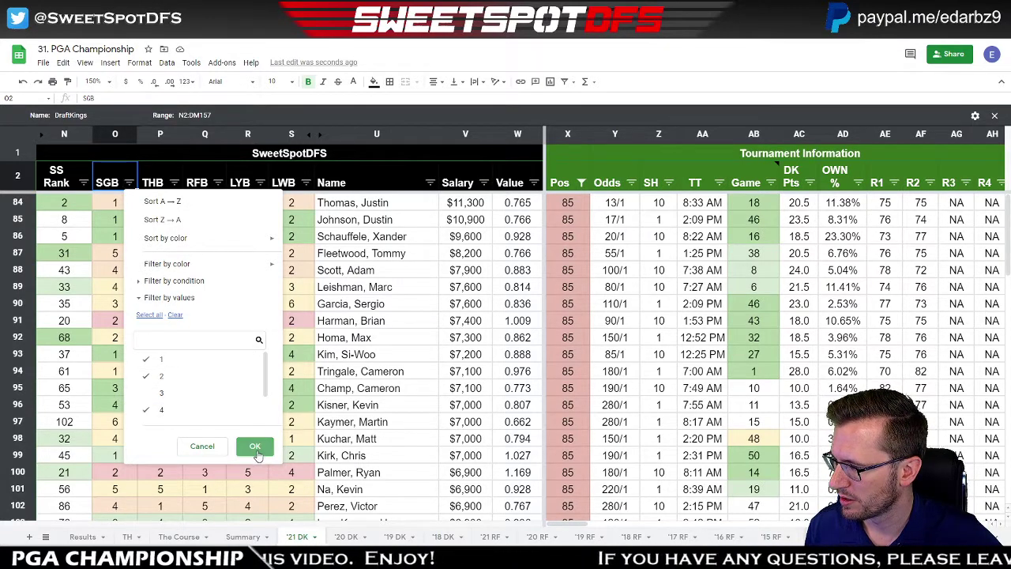
pyautogui.click(254, 447)
# - Select the Name column to count the players in SGB groups 1, 2 and 4, and highlight SGB cells O84:O93
pyautogui.click(379, 135)
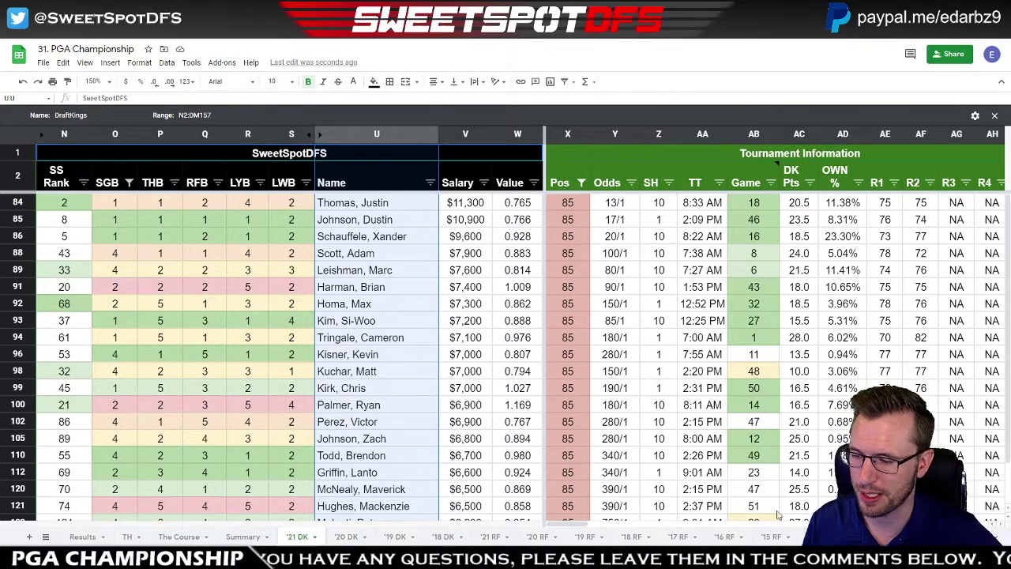
pyautogui.scroll(-2, 312, 315)
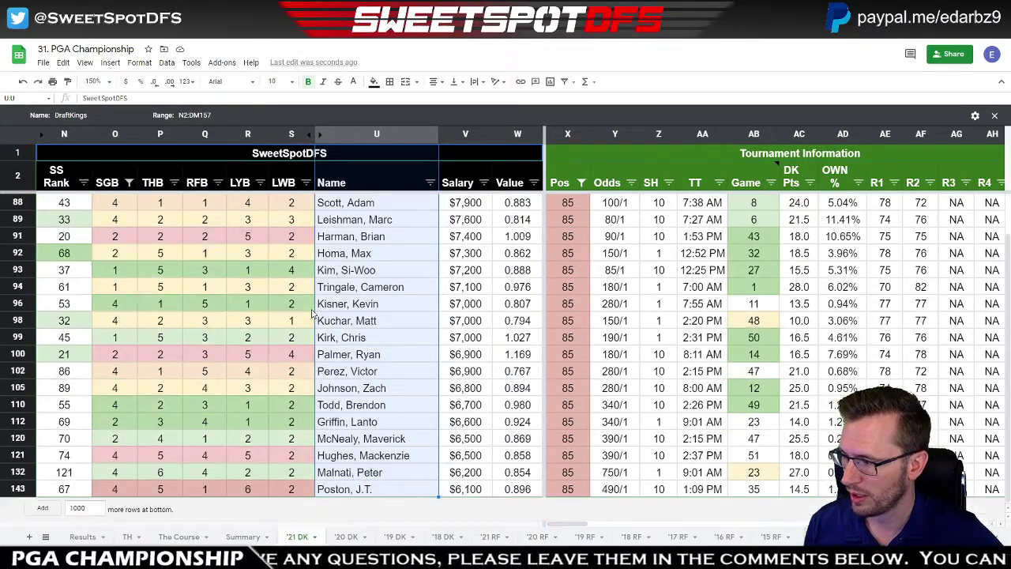
pyautogui.scroll(1, 312, 315)
pyautogui.scroll(-1, 312, 314)
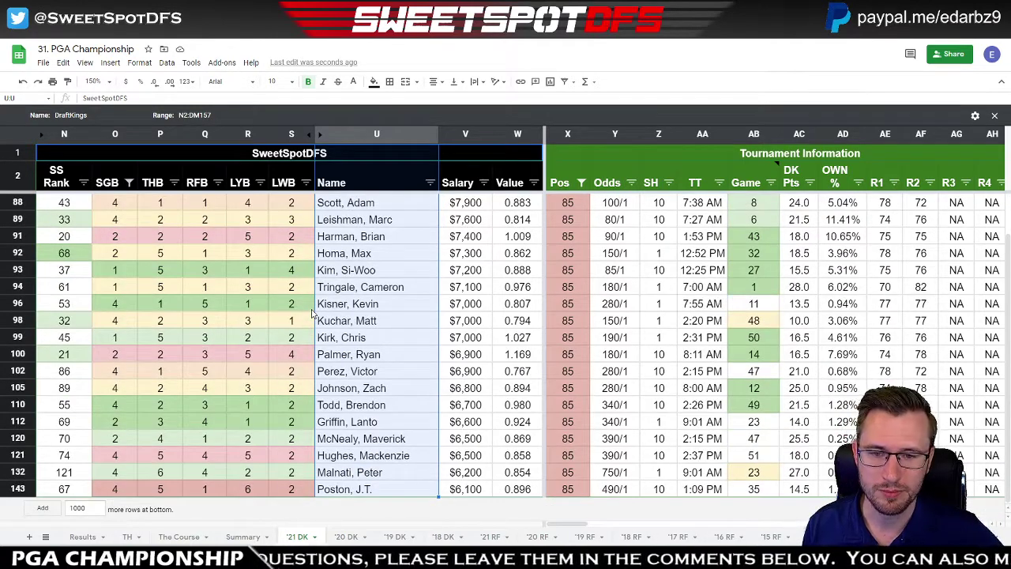
pyautogui.scroll(1, 312, 314)
pyautogui.moveTo(129, 204); pyautogui.dragTo(115, 317)
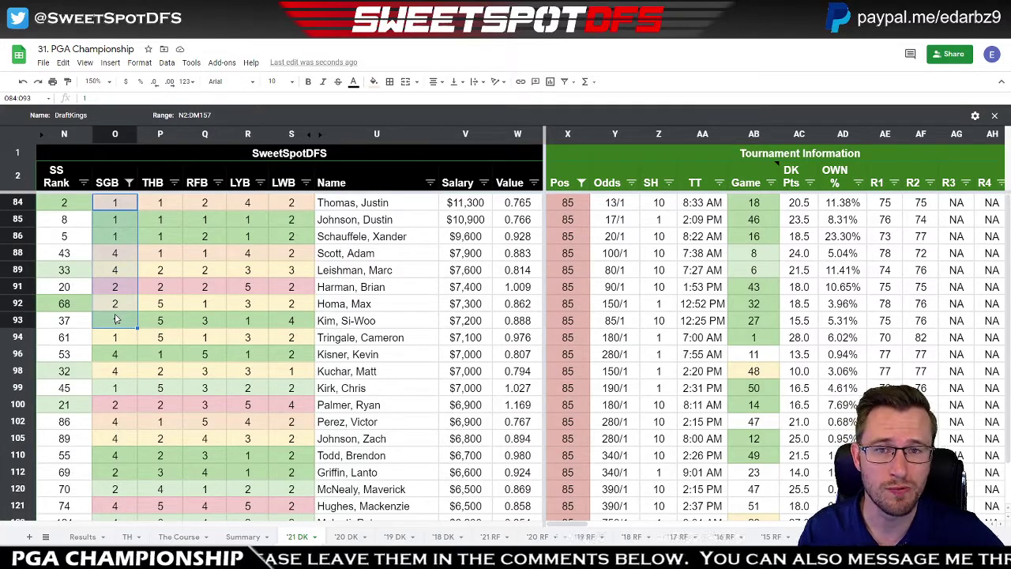
# - Change the SGB filter to the values 3 and 5 and select the Name column to count the matching players
pyautogui.click(129, 183)
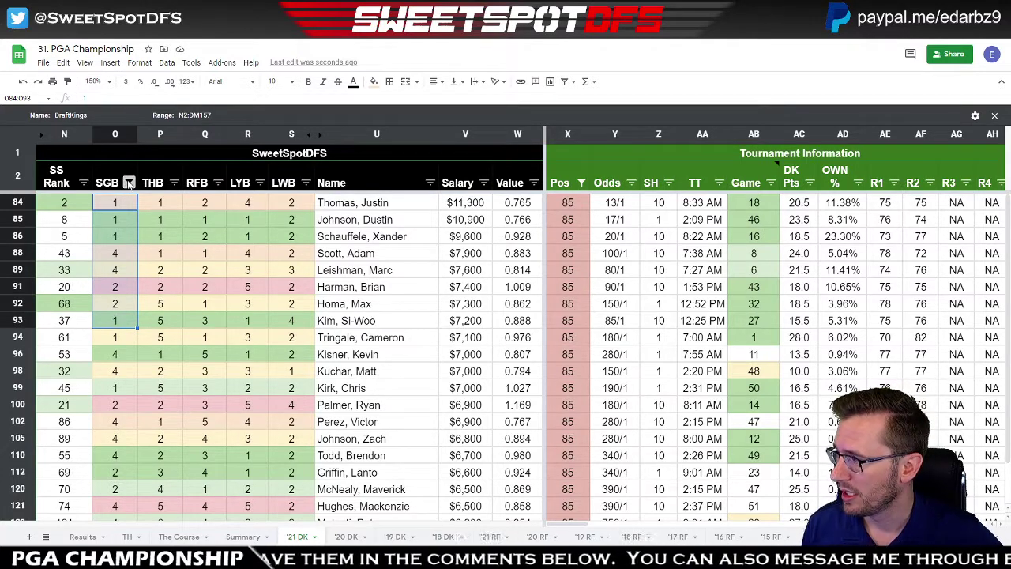
pyautogui.click(174, 314)
pyautogui.scroll(-1, 182, 387)
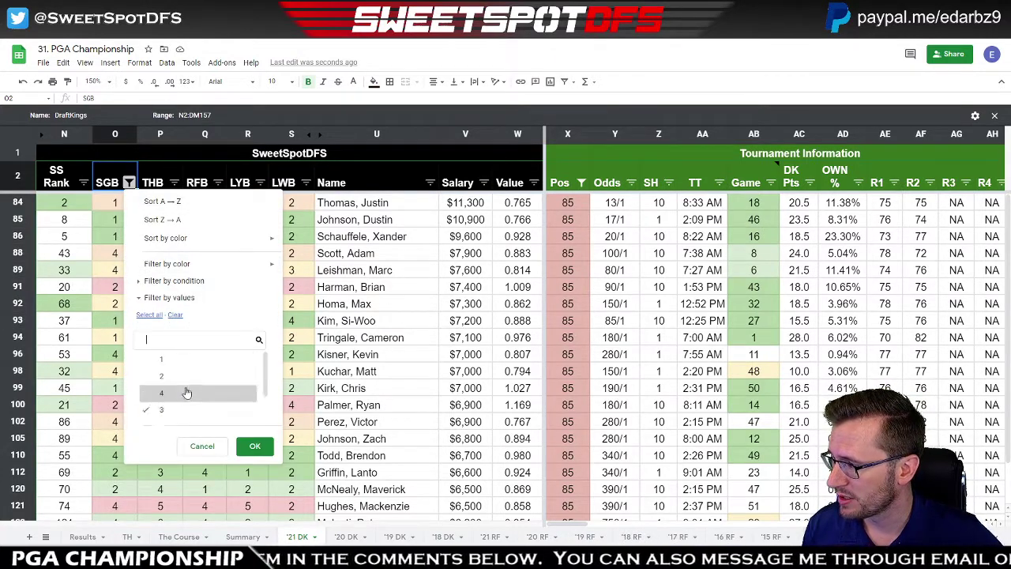
pyautogui.click(189, 377)
pyautogui.click(192, 395)
pyautogui.click(254, 445)
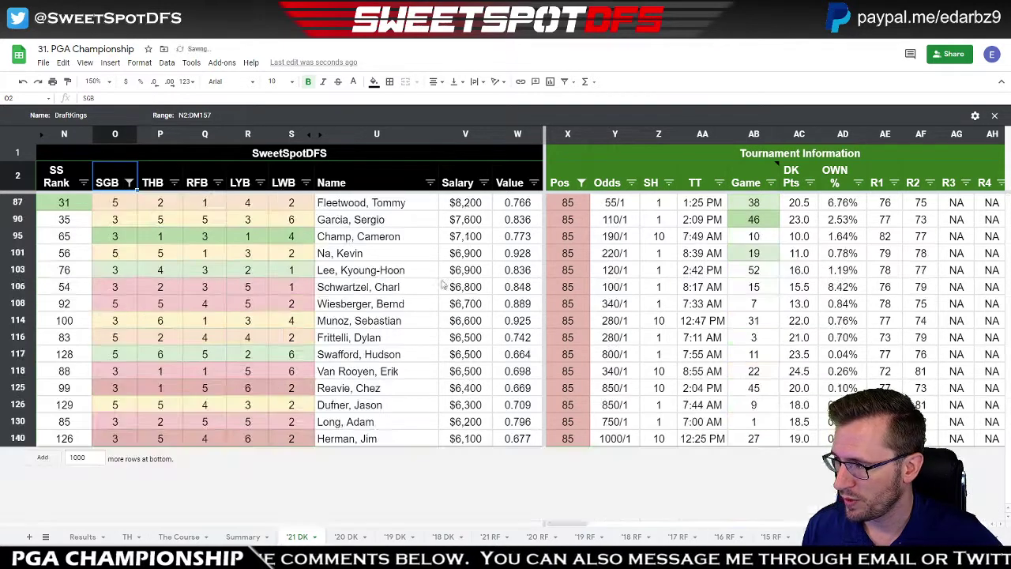
pyautogui.click(373, 135)
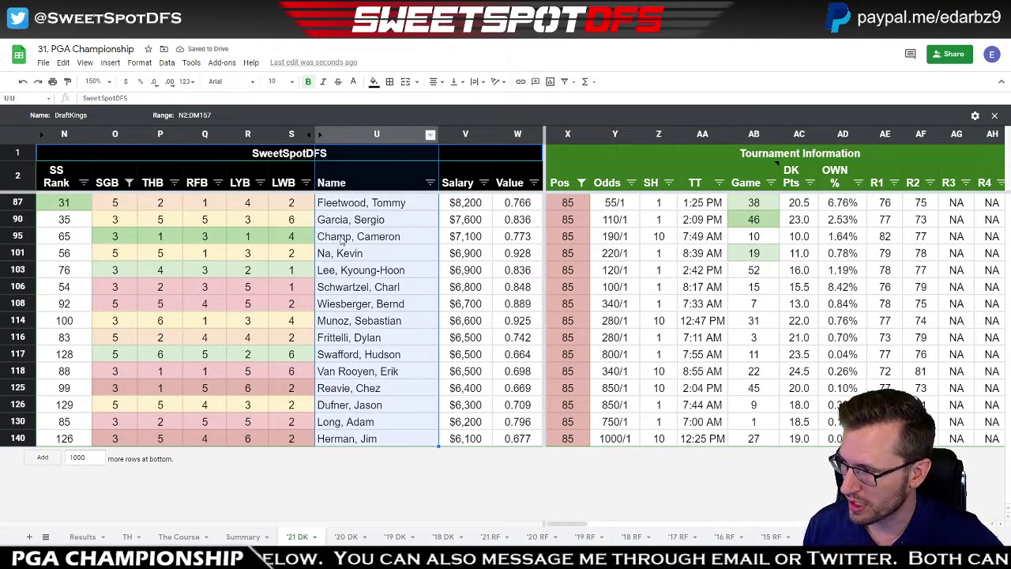
pyautogui.click(348, 235)
# - Change the SGB filter to show only the value 6
pyautogui.click(129, 182)
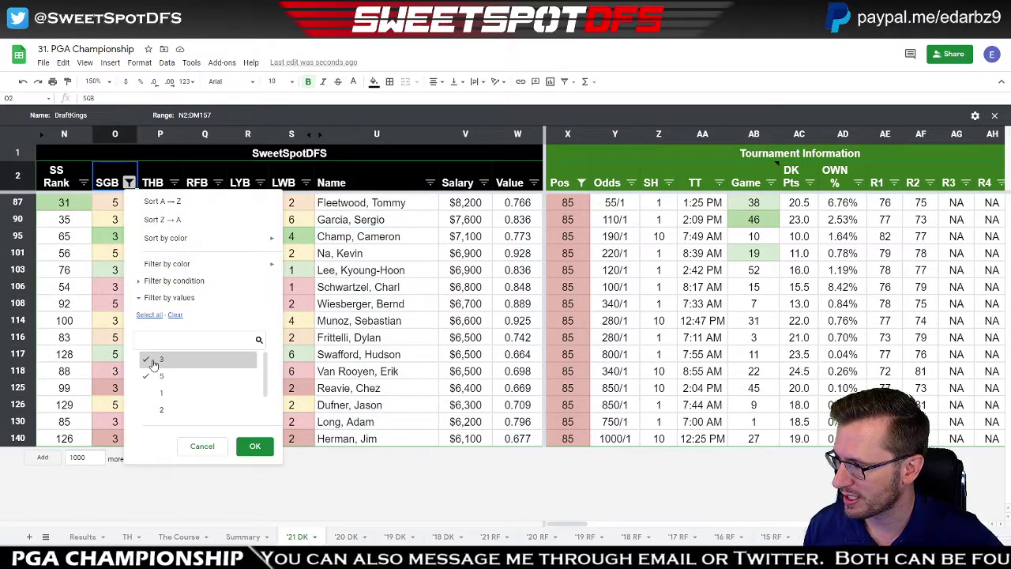
pyautogui.scroll(-2, 171, 391)
pyautogui.click(162, 411)
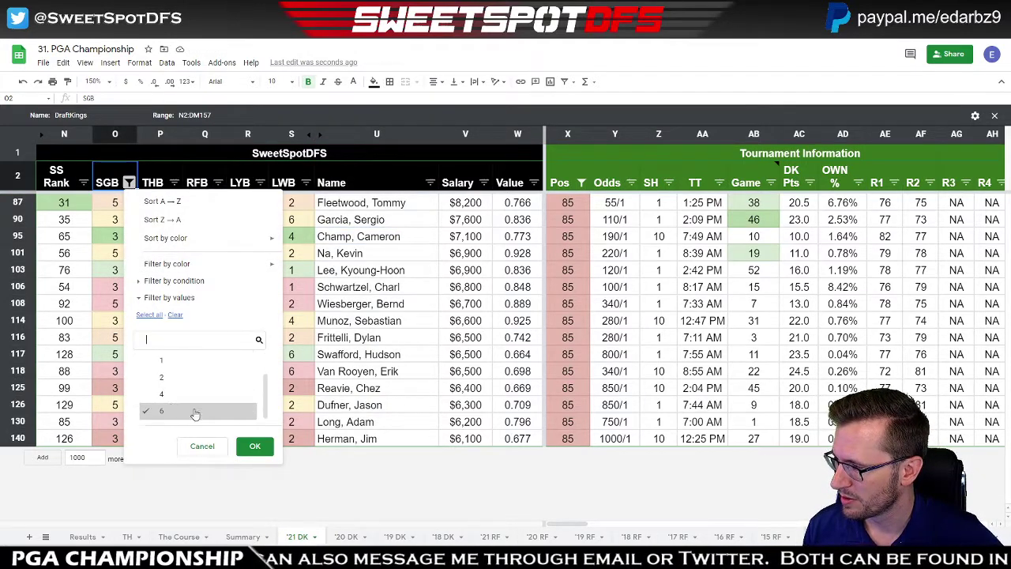
pyautogui.click(254, 446)
# - Select the names from the end of the filtered list and from U97 to U131 to count the players in SGB group 6
pyautogui.scroll(-6, 369, 273)
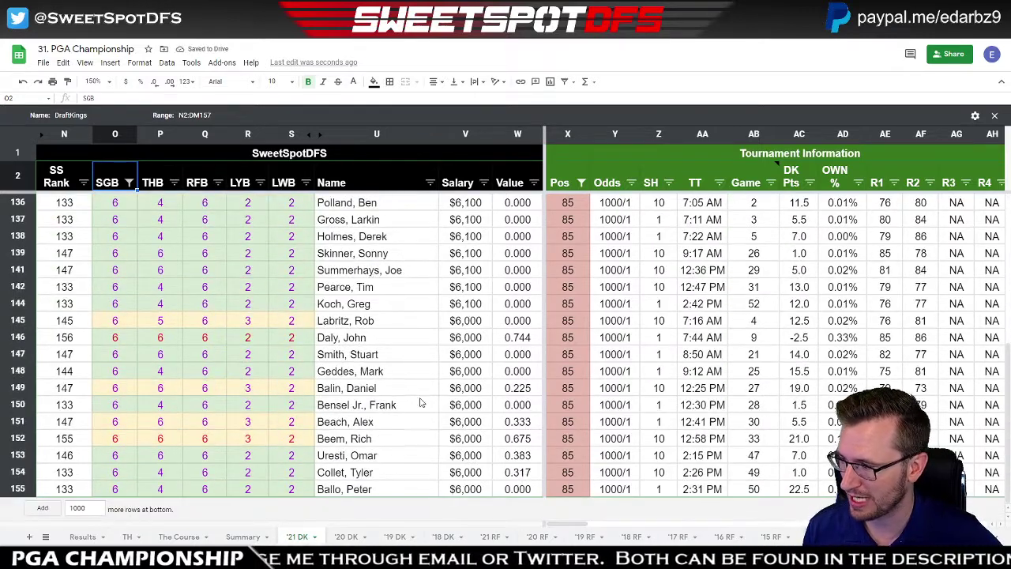
pyautogui.moveTo(373, 490); pyautogui.dragTo(378, 236)
pyautogui.scroll(6, 374, 334)
pyautogui.keyDown('shift'); pyautogui.click(377, 441); pyautogui.keyUp('shift')
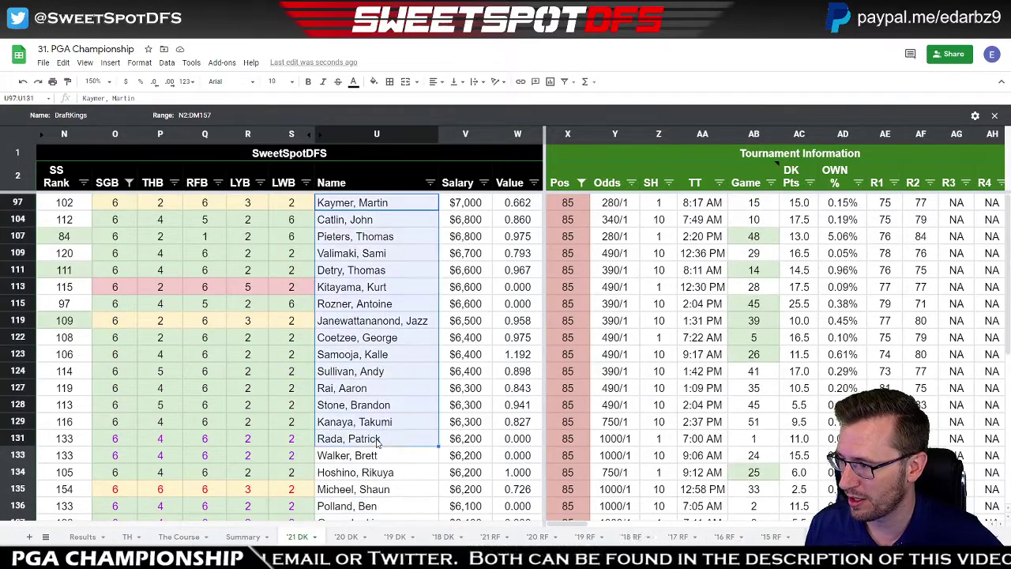
pyautogui.click(379, 354)
pyautogui.click(140, 182)
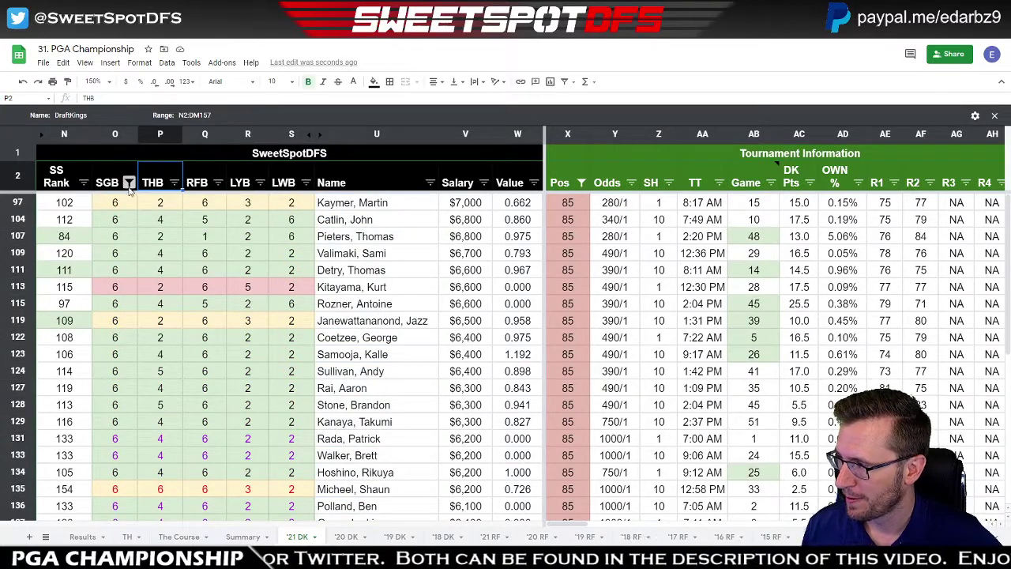
# - Show all SGB values again and filter the Pos column to every position up to 81, excluding 85 and 90
pyautogui.click(128, 183)
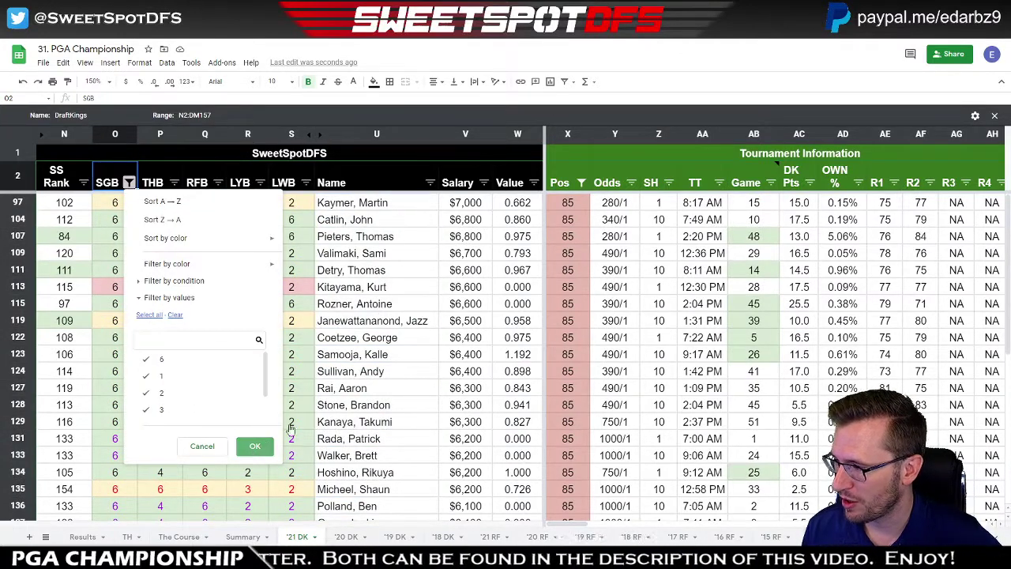
pyautogui.click(254, 446)
pyautogui.click(581, 182)
pyautogui.click(455, 314)
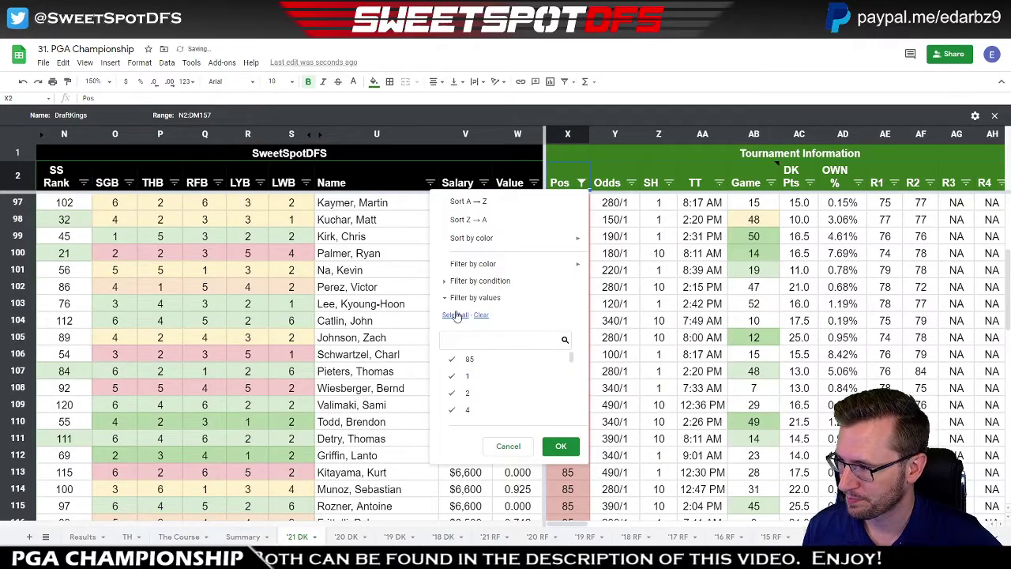
pyautogui.scroll(-10, 498, 387)
pyautogui.click(500, 412)
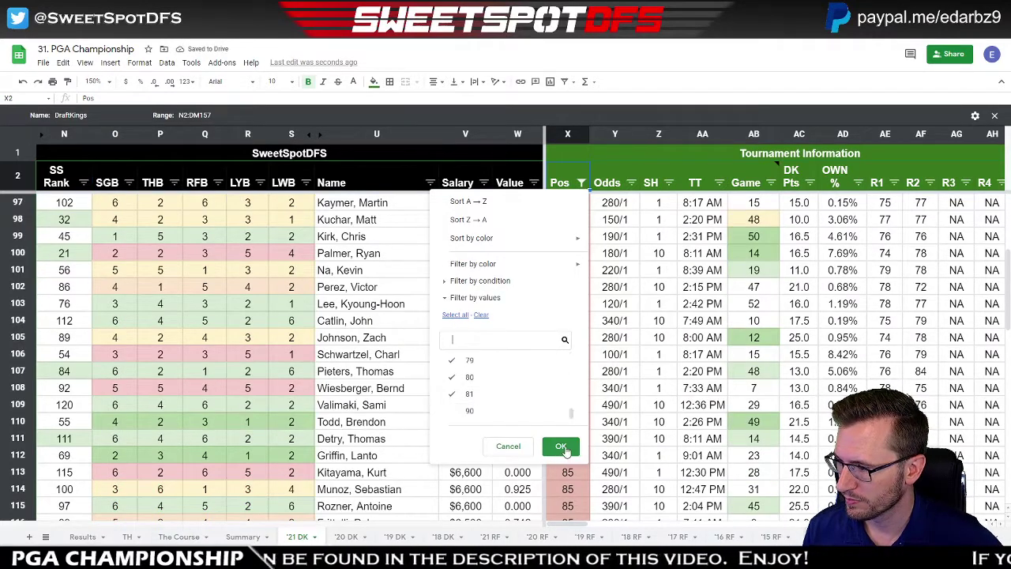
pyautogui.click(560, 447)
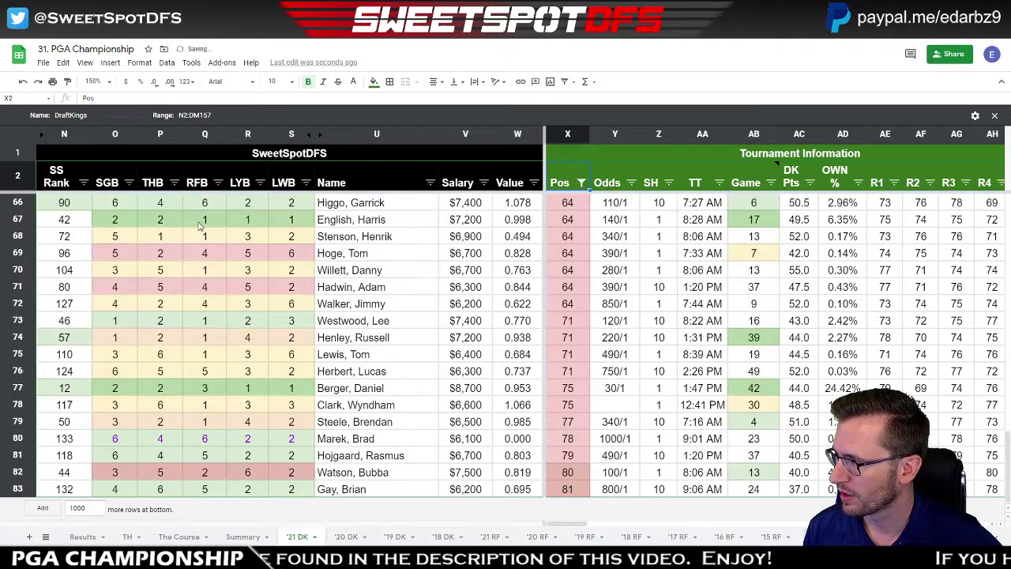
# - Leave the SGB filter unchanged and select the Name column to count all players at positions up to 81
pyautogui.click(129, 182)
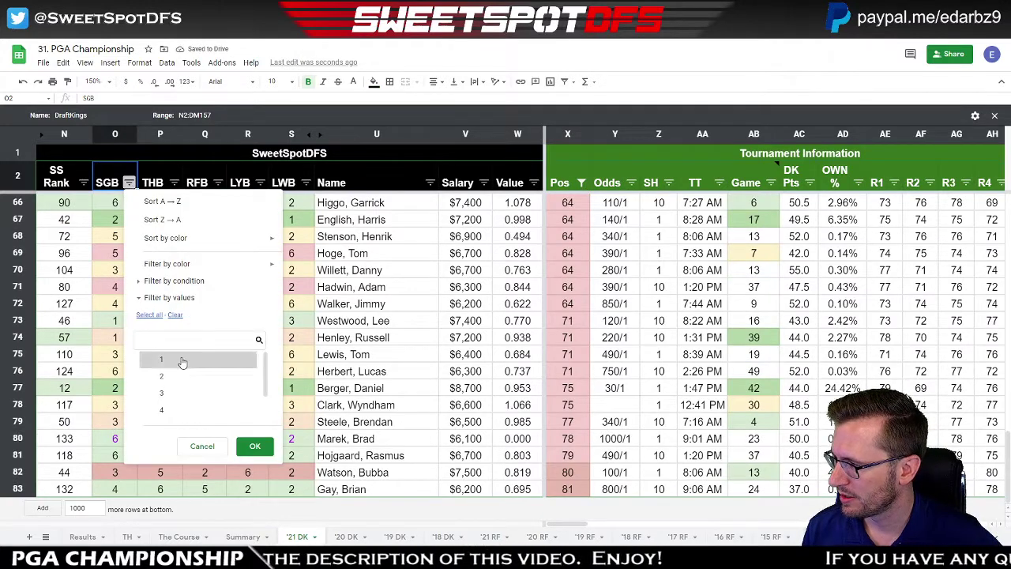
pyautogui.click(178, 393)
pyautogui.click(370, 136)
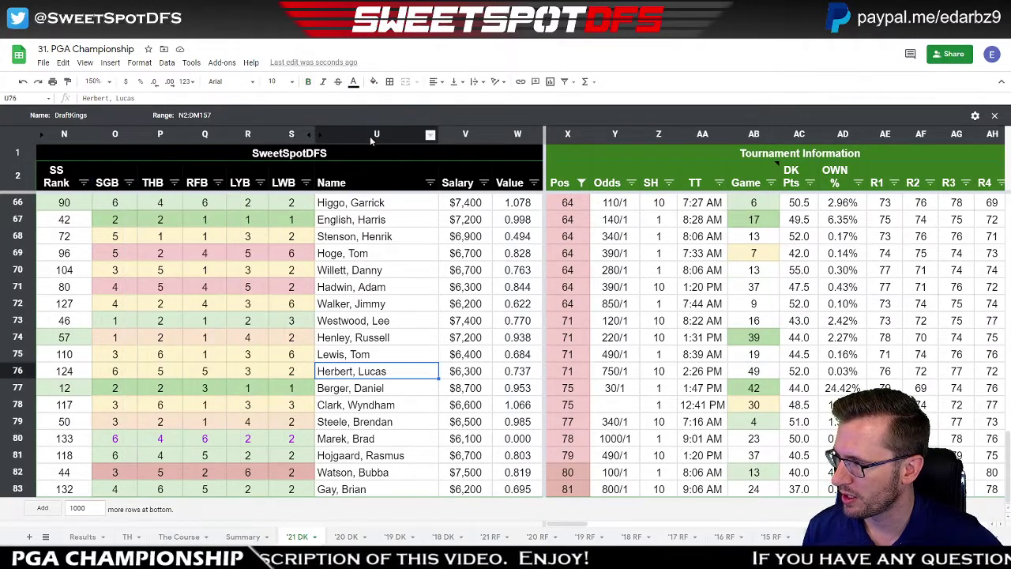
pyautogui.click(370, 130)
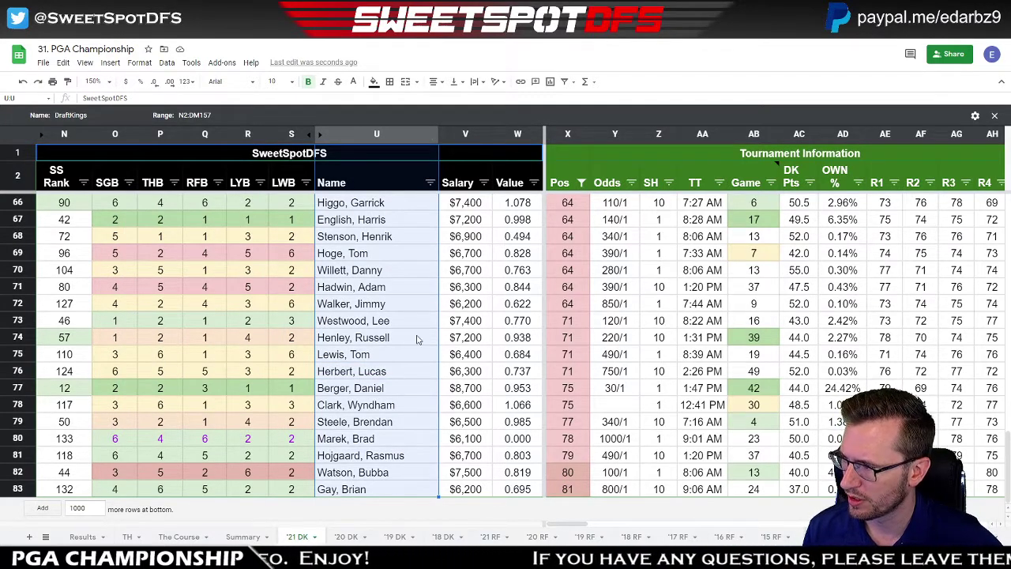
# - Filter the SGB column to values 1, 2 and 4 and select the Name column to count the matching players
pyautogui.click(129, 183)
pyautogui.click(175, 314)
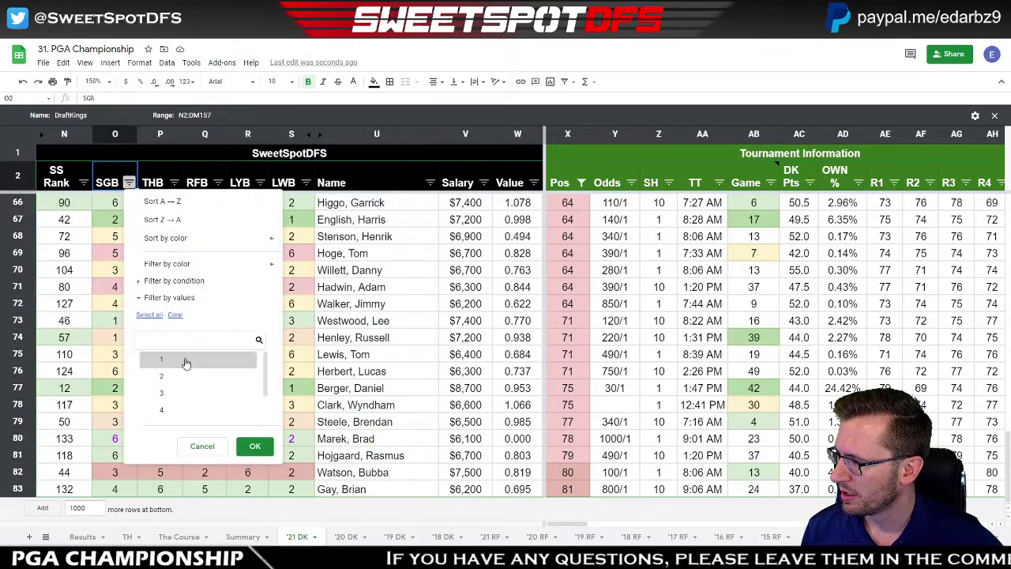
pyautogui.click(185, 359)
pyautogui.click(190, 376)
pyautogui.click(254, 446)
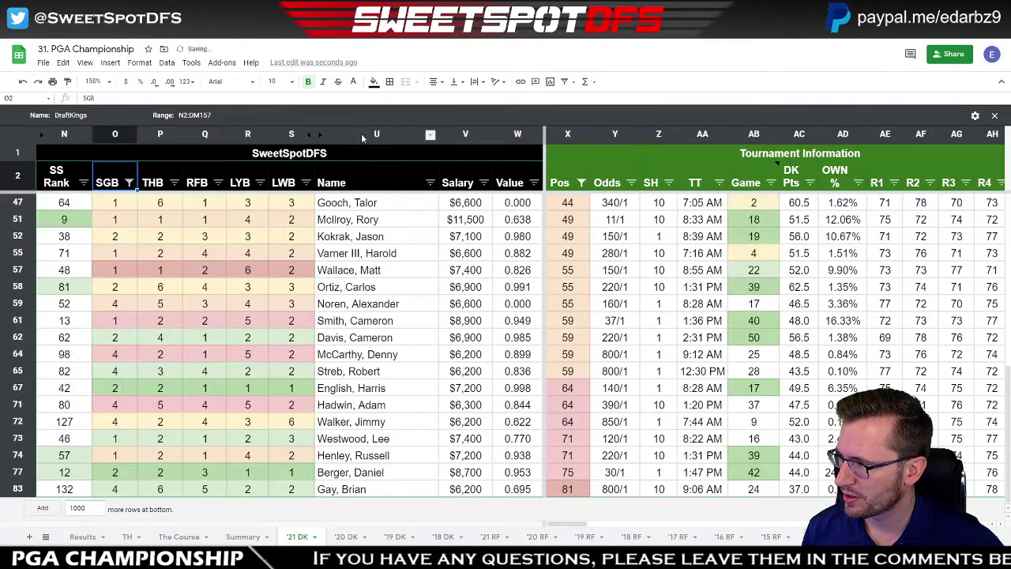
pyautogui.click(361, 134)
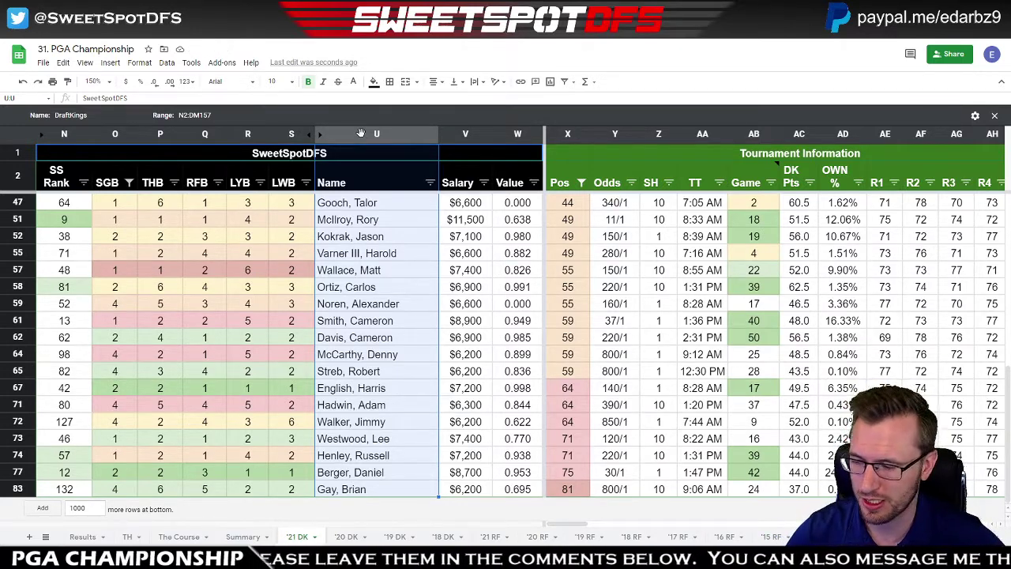
pyautogui.scroll(5, 361, 133)
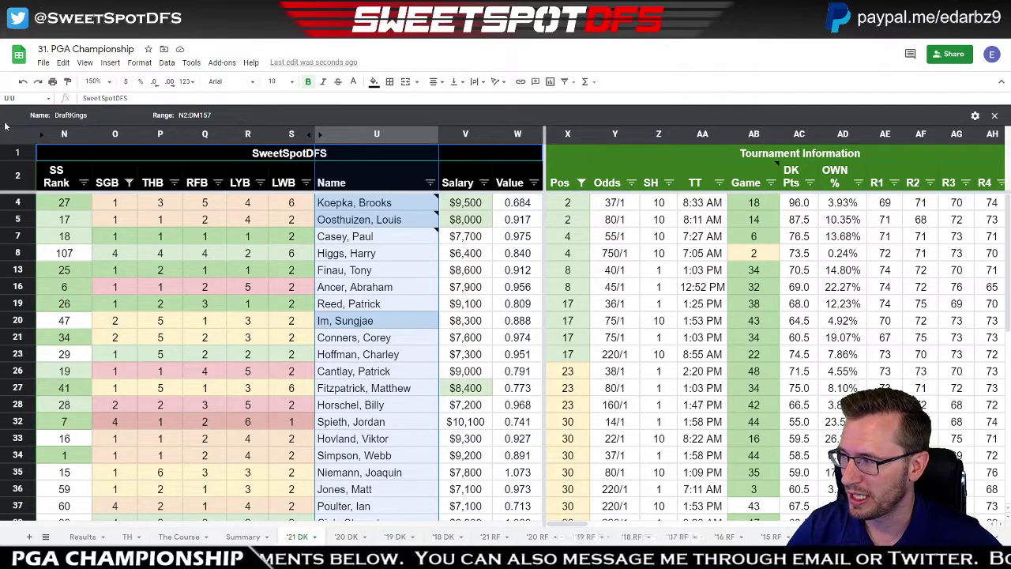
# - Reset the SGB filter to show every value and go back to the first player row
pyautogui.click(129, 183)
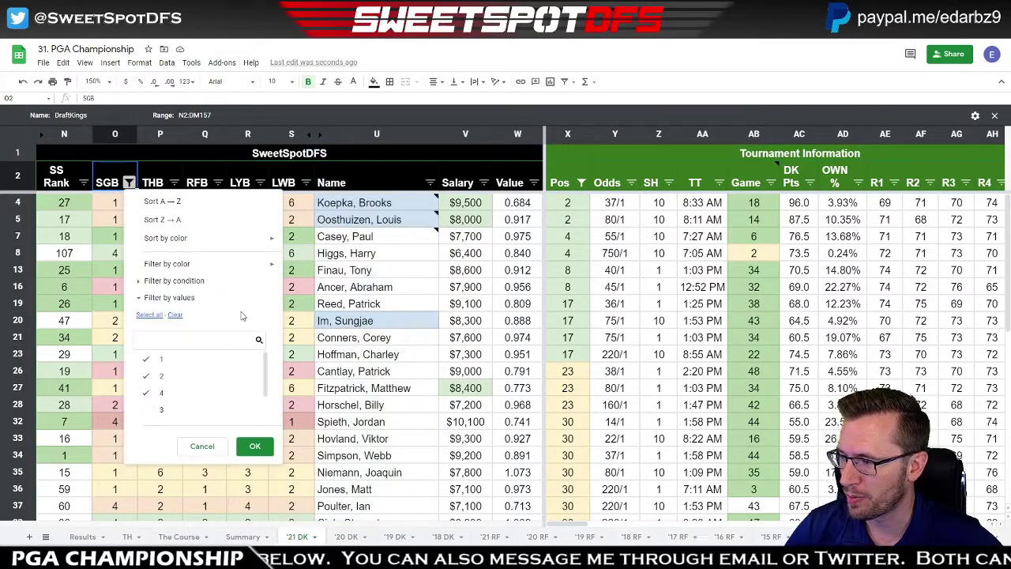
pyautogui.click(652, 259)
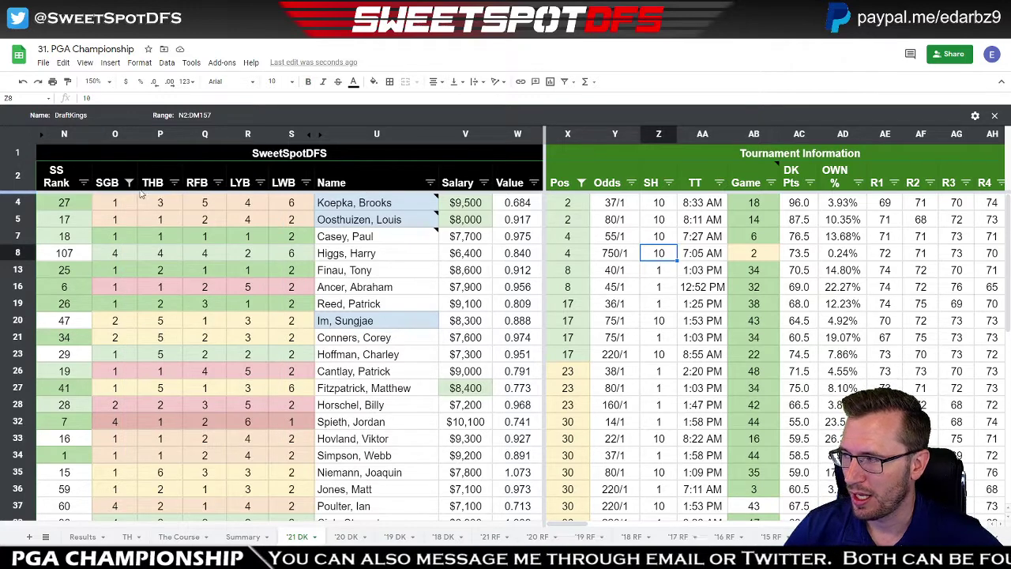
pyautogui.click(129, 182)
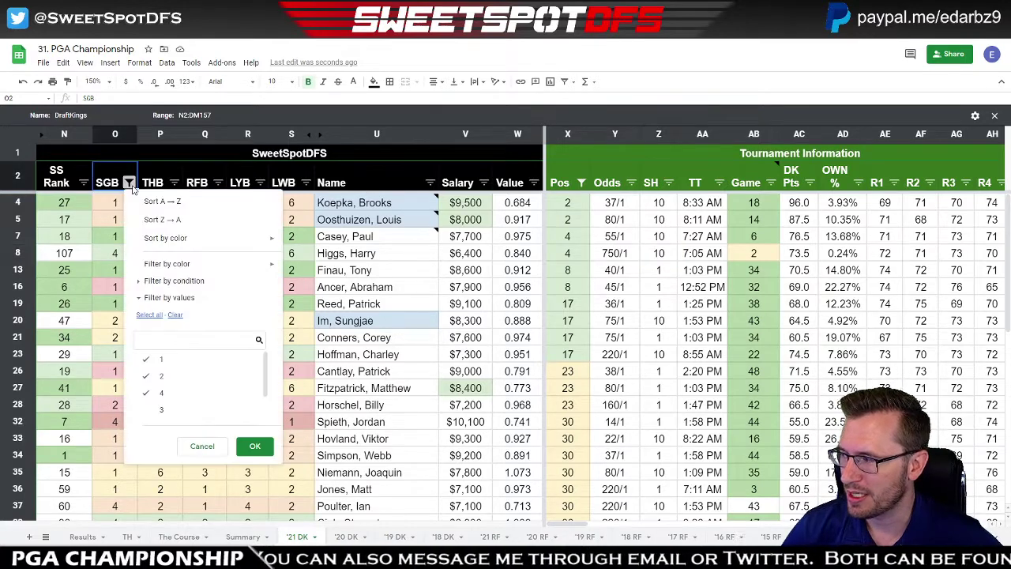
pyautogui.click(254, 445)
pyautogui.scroll(1, 424, 406)
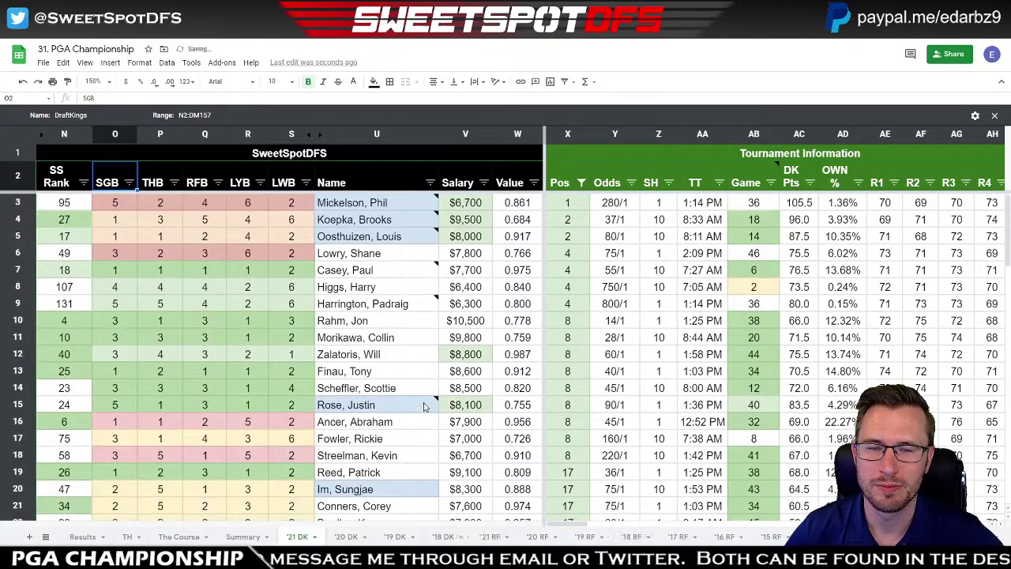
pyautogui.click(656, 207)
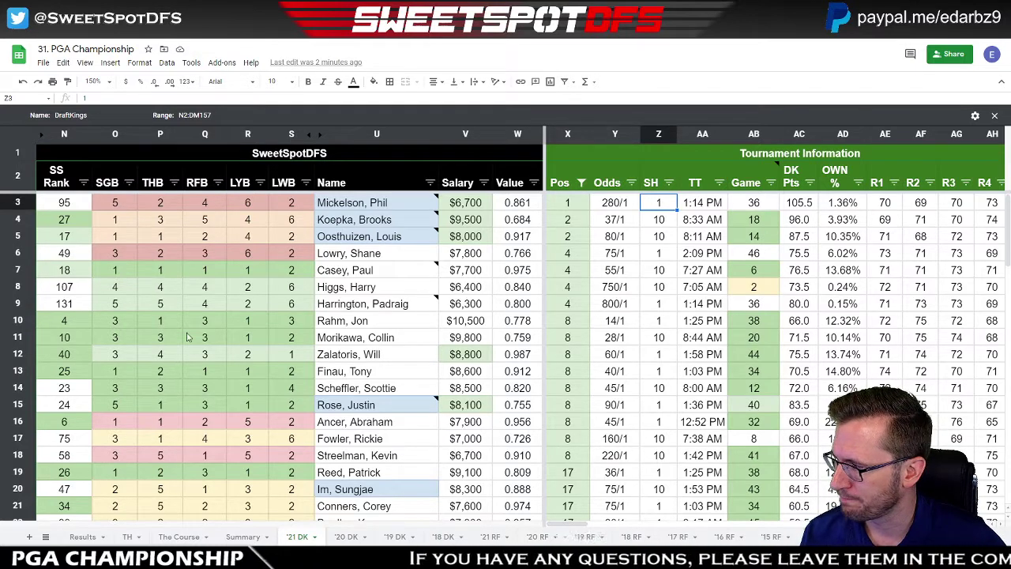
# - Limit the Pos filter to positions 1, 2, 4 and 8, and sort the players by SS Rank in ascending order
pyautogui.click(582, 182)
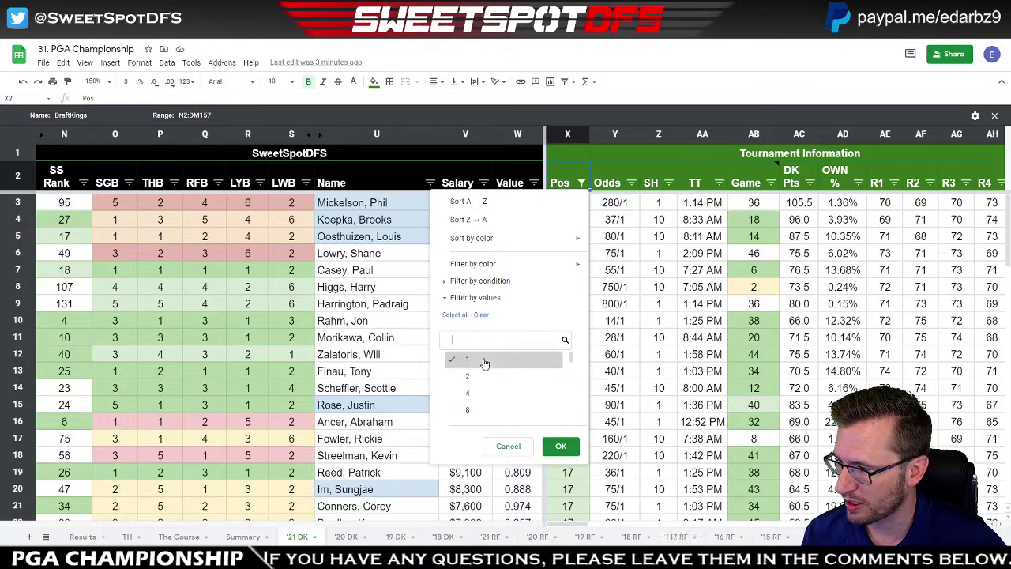
pyautogui.click(488, 409)
pyautogui.click(489, 395)
pyautogui.click(488, 393)
pyautogui.click(488, 409)
pyautogui.click(560, 445)
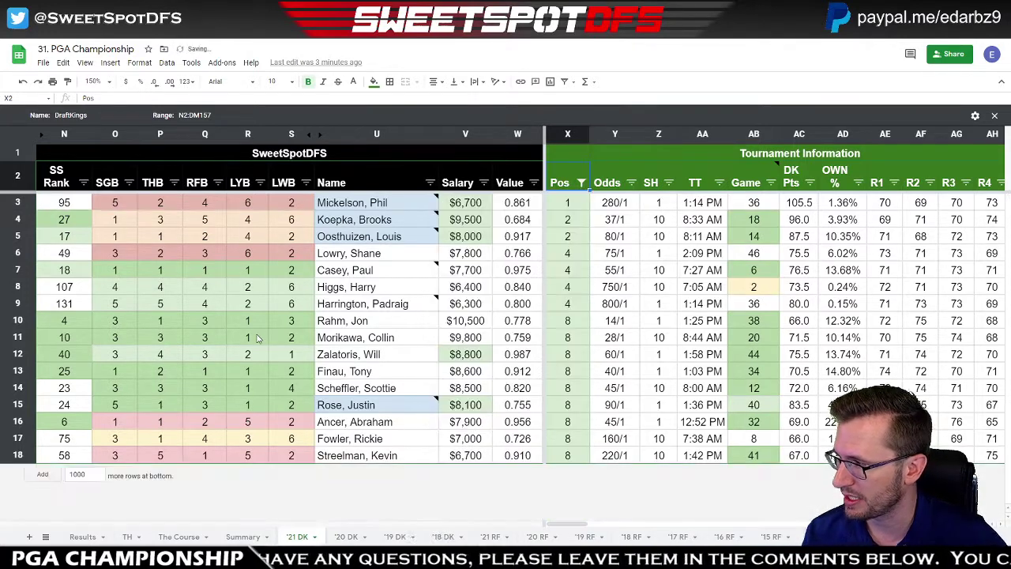
pyautogui.click(83, 183)
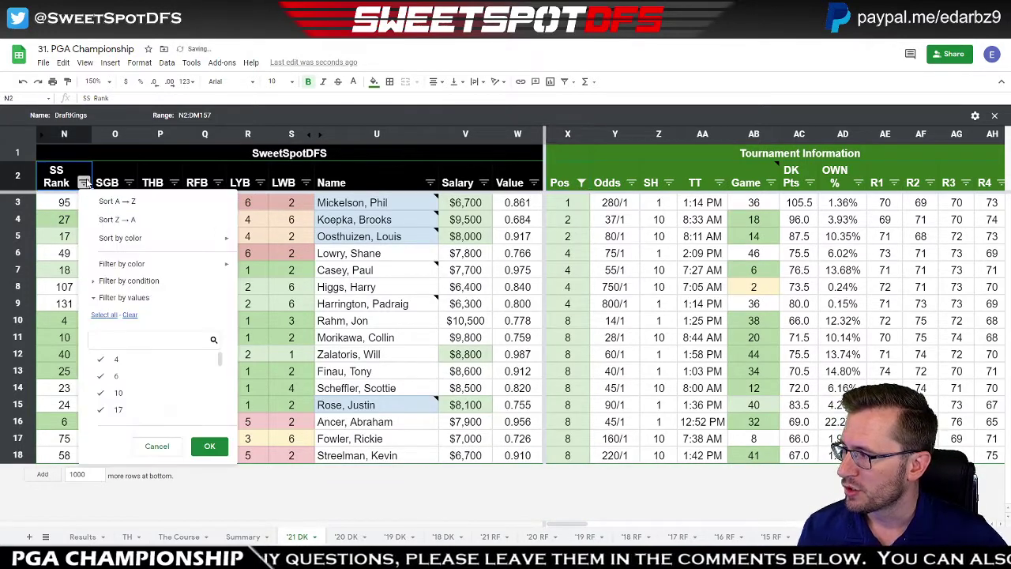
pyautogui.click(108, 202)
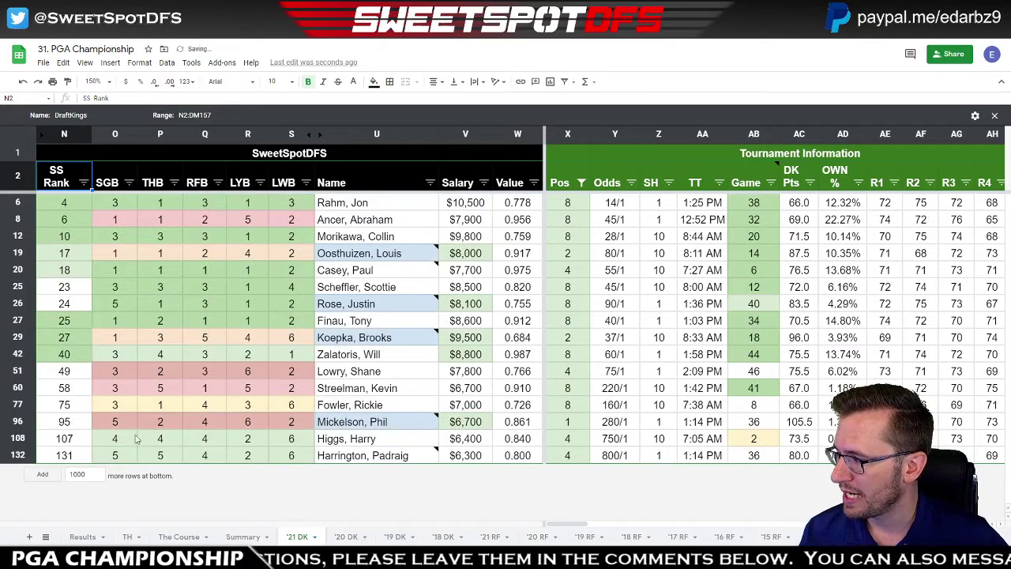
# - Highlight the lowest-ranked top finishers in N108:U132, their SS Rank cells N77:N132, and Phil Mickelson's name and rank in row 96
pyautogui.moveTo(360, 441); pyautogui.dragTo(359, 455)
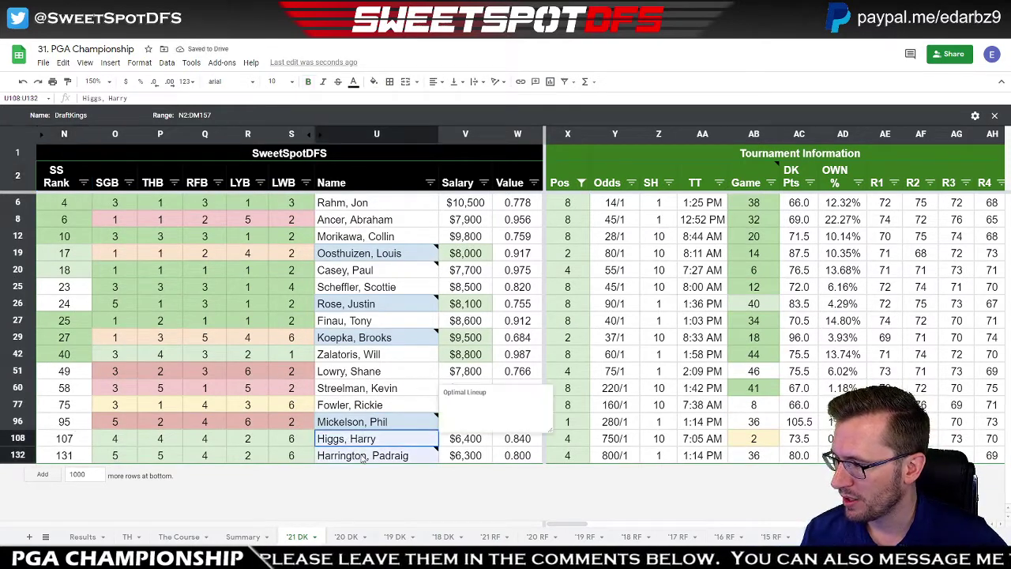
pyautogui.moveTo(152, 462); pyautogui.dragTo(44, 463)
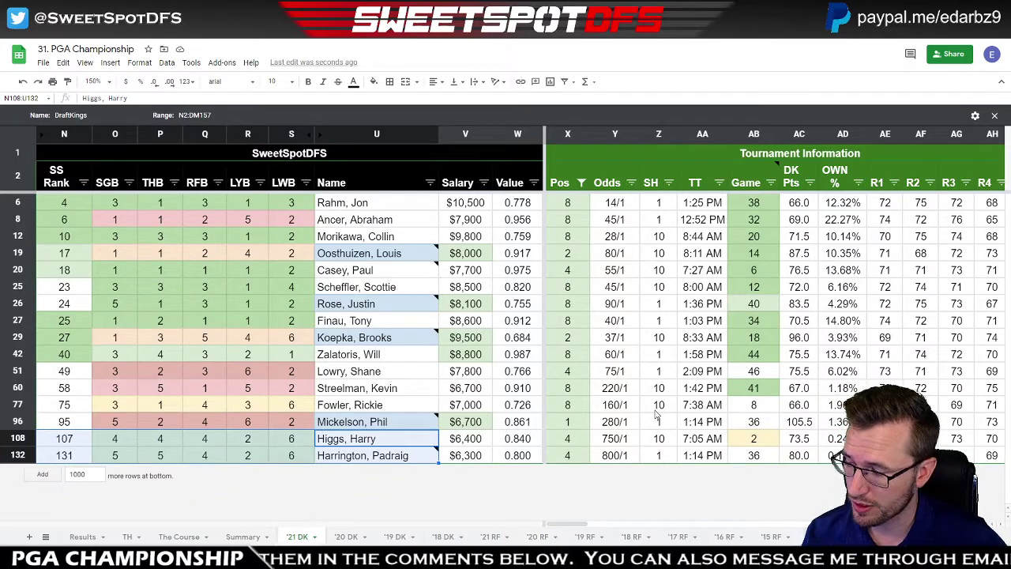
pyautogui.moveTo(80, 441); pyautogui.dragTo(73, 462)
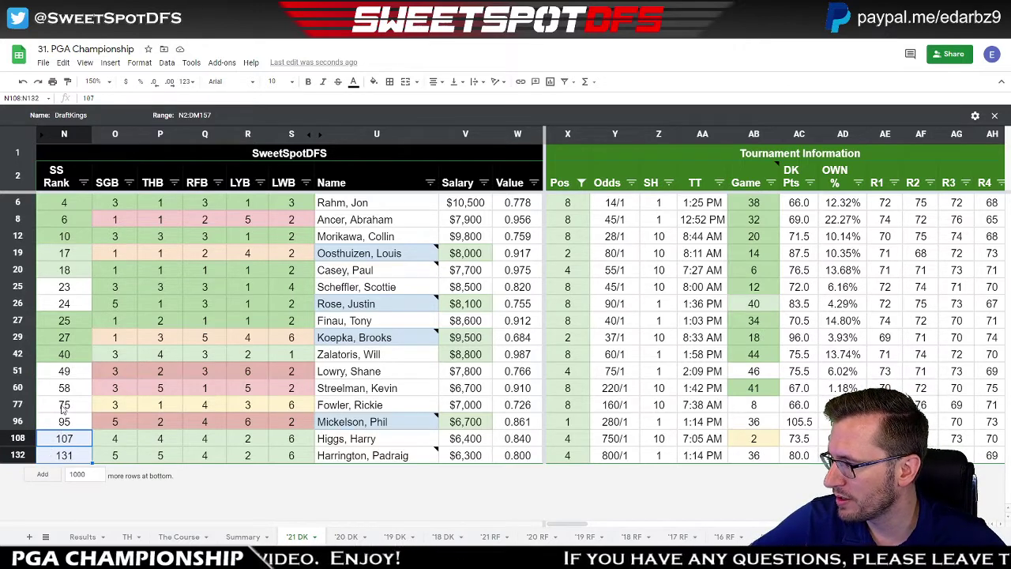
pyautogui.moveTo(63, 408); pyautogui.dragTo(62, 467)
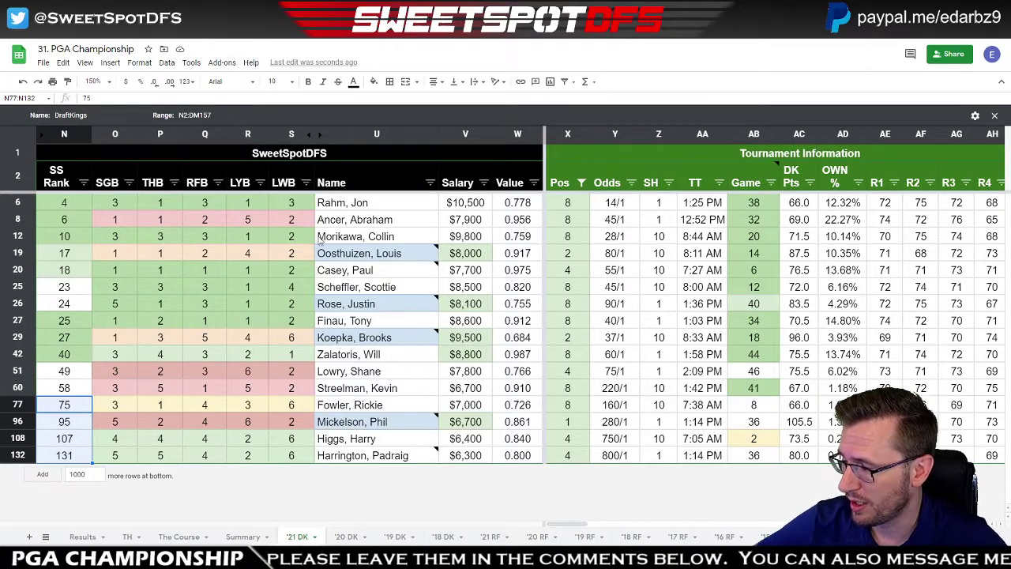
pyautogui.click(395, 457)
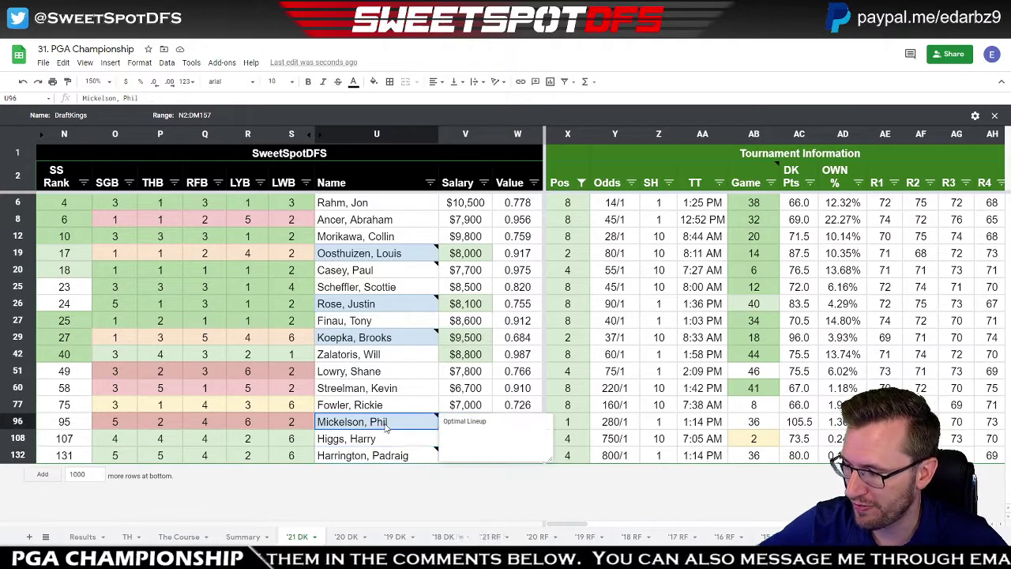
pyautogui.click(53, 424)
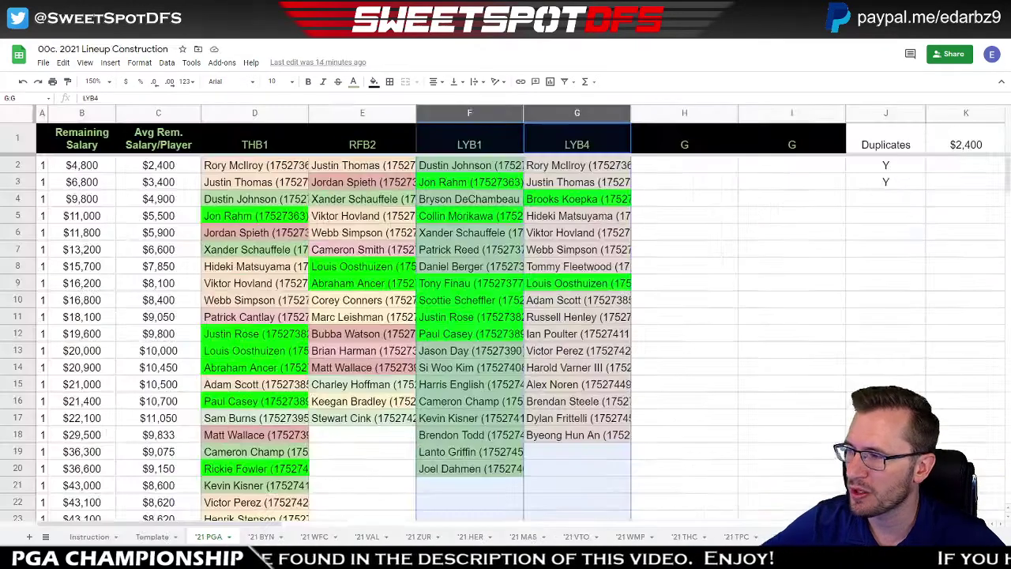
# - Switch to the 00c. 2021 Lineup Construction spreadsheet and select Phil Mickelson's entry from Name + ID to SH, N84:Q84
pyautogui.hotkey('ctrl', 'Tab')
pyautogui.moveTo(206, 523); pyautogui.dragTo(433, 525)
pyautogui.scroll(-12, 547, 452)
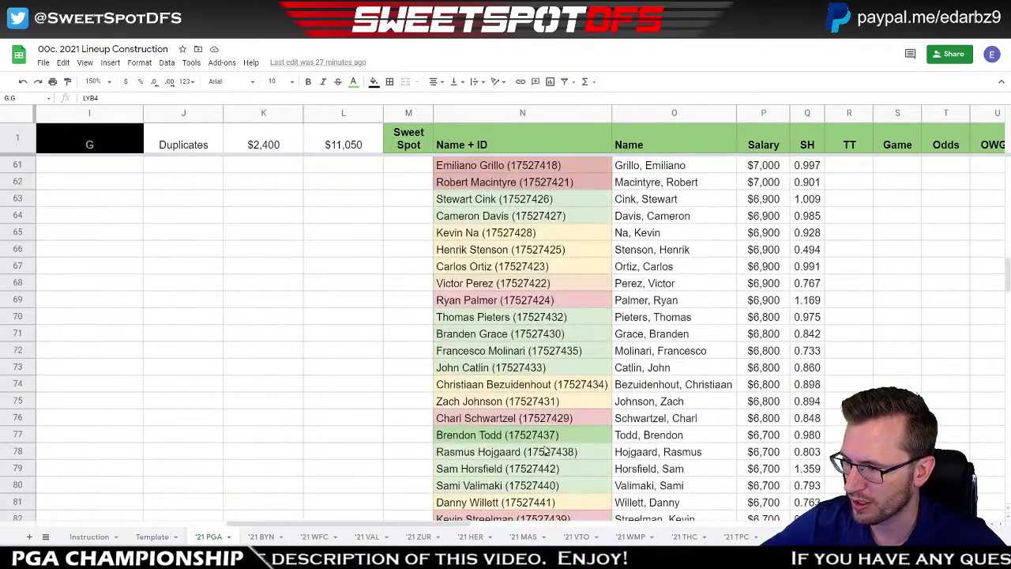
pyautogui.scroll(-2, 577, 437)
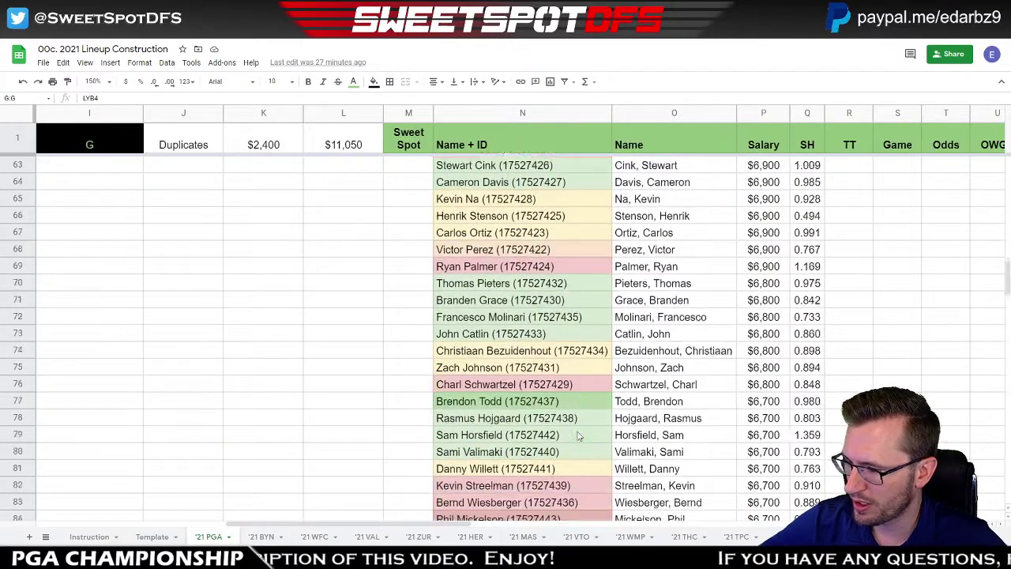
pyautogui.click(485, 485)
pyautogui.hotkey('shift', 'Right')
pyautogui.hotkey('shift', 'Right')
pyautogui.hotkey('shift', 'Right')
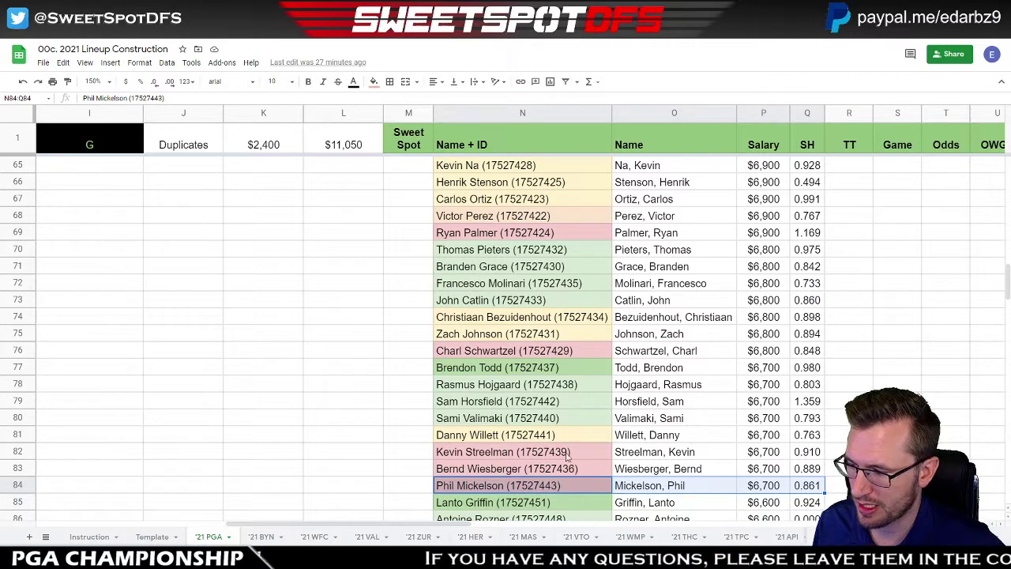
# - Add the player entries N82:Q82, N78:P78, N67:Q67, N69:Q69 and N63:Q63 to the current selection
pyautogui.moveTo(568, 456); pyautogui.dragTo(806, 456)
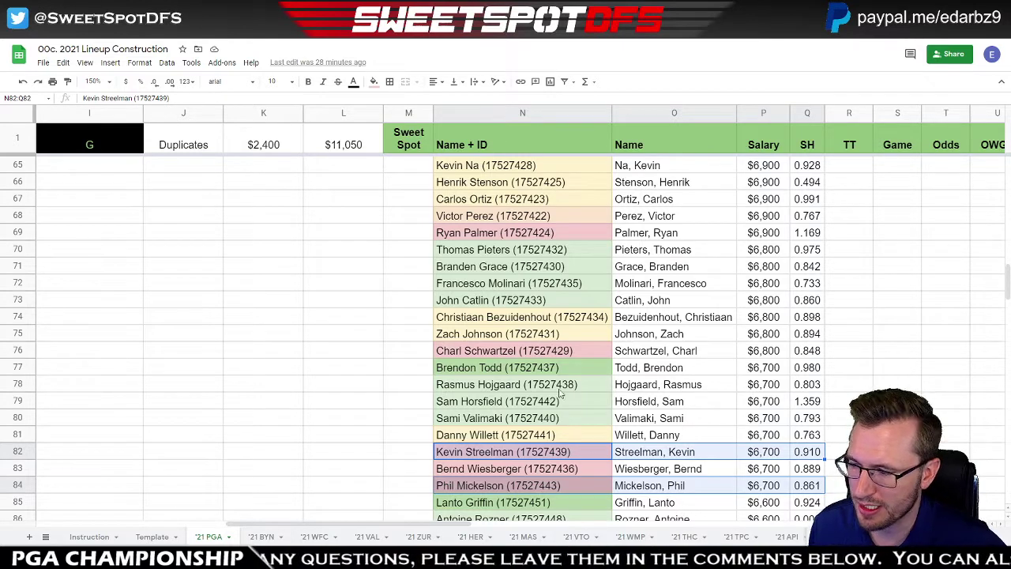
pyautogui.moveTo(449, 386); pyautogui.dragTo(790, 389)
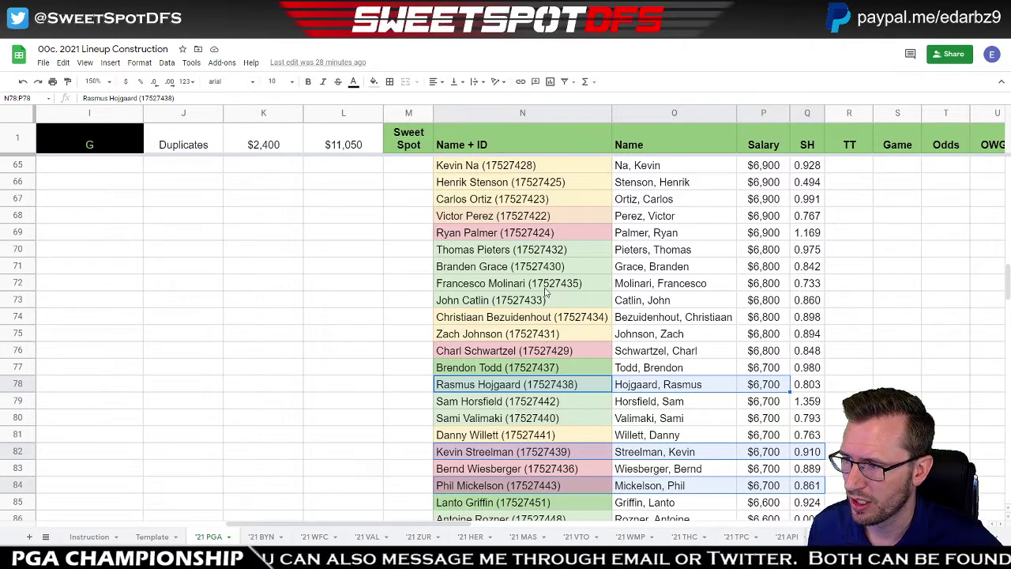
pyautogui.moveTo(505, 200); pyautogui.dragTo(808, 201)
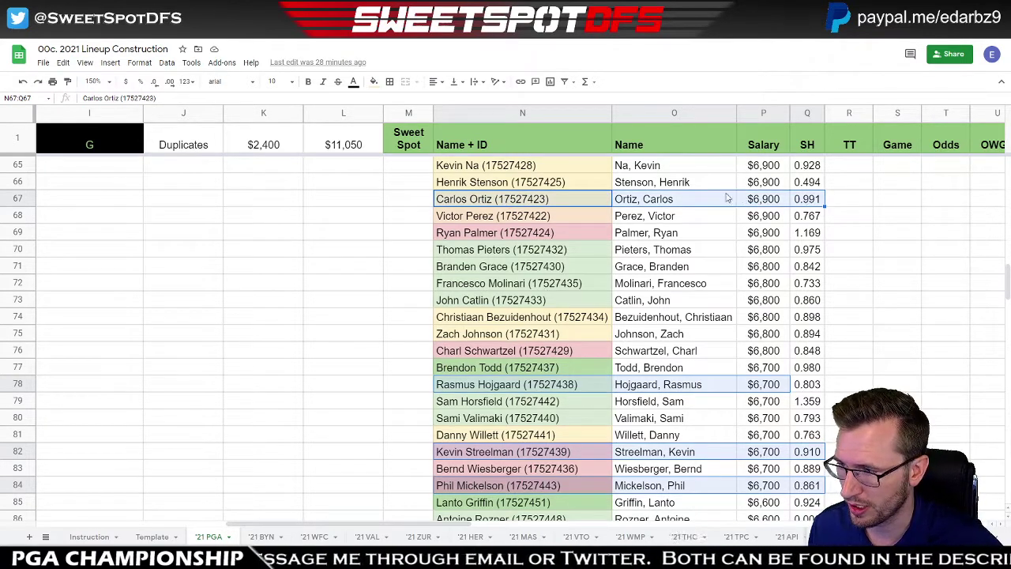
pyautogui.moveTo(492, 234); pyautogui.dragTo(811, 224)
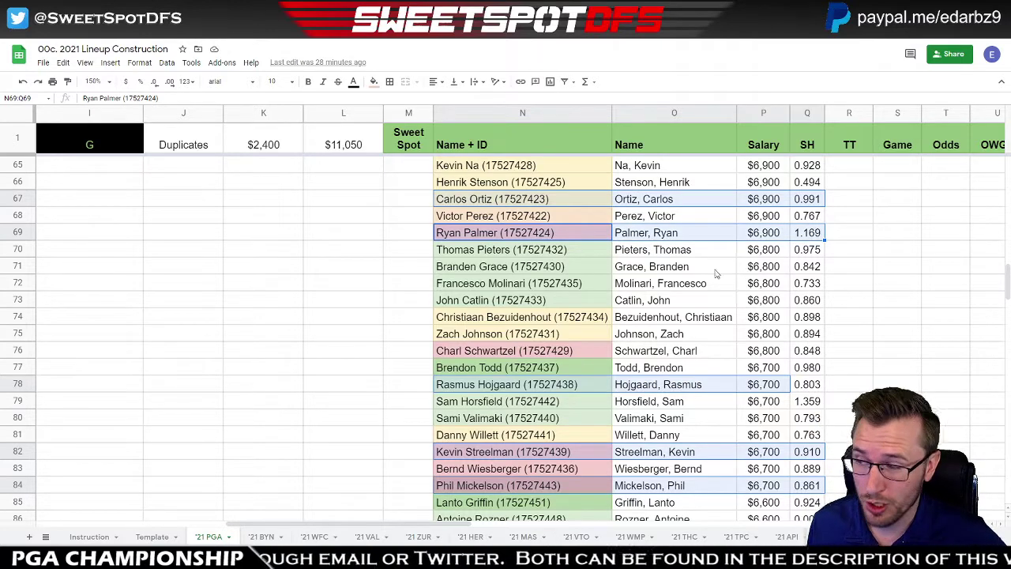
pyautogui.scroll(2, 675, 316)
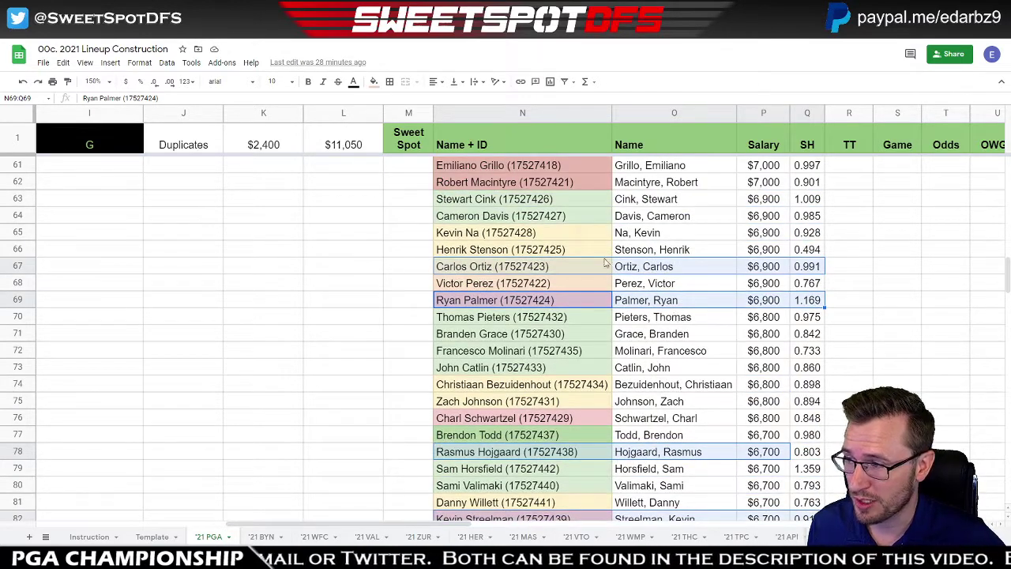
pyautogui.moveTo(506, 204); pyautogui.dragTo(802, 204)
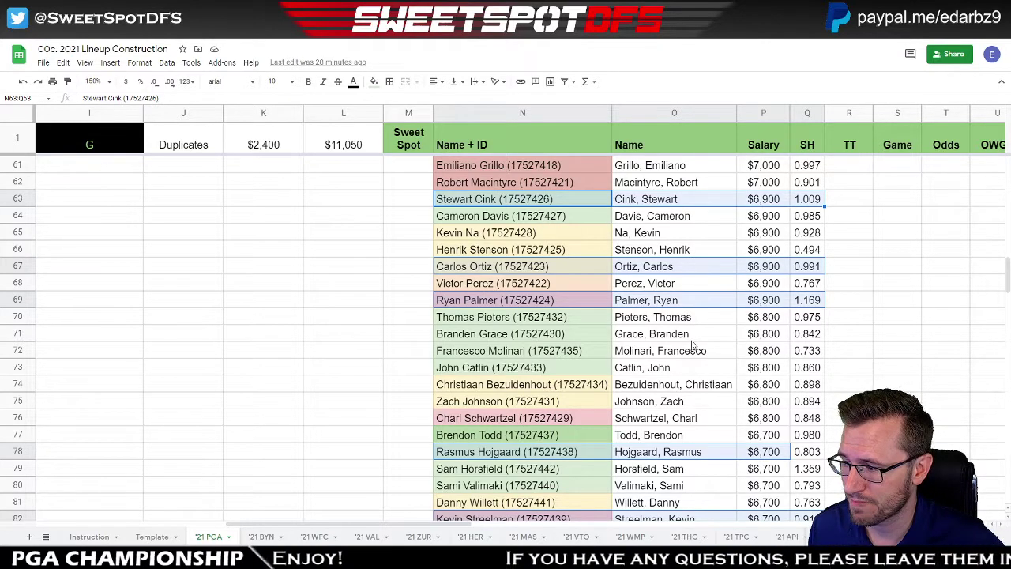
# - Add the player entries N88:Q89 and N97:Q97 to the current selection
pyautogui.scroll(-5, 692, 345)
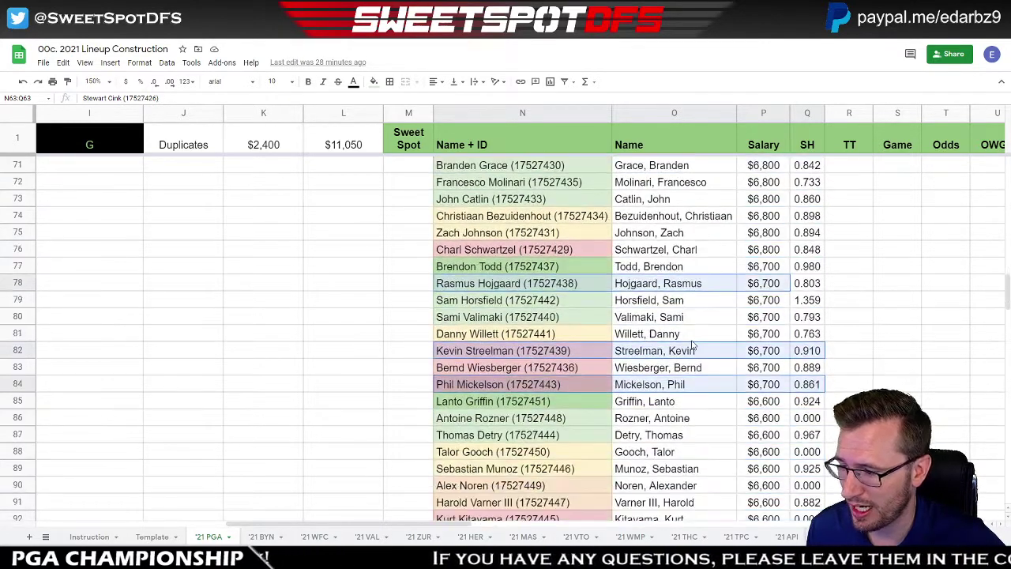
pyautogui.scroll(-3, 692, 345)
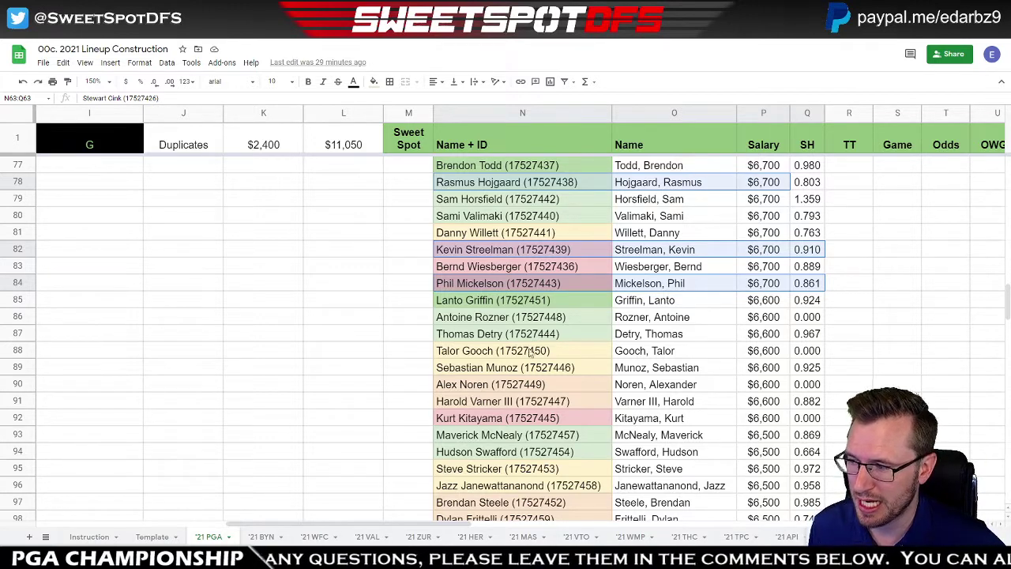
pyautogui.moveTo(506, 357)
pyautogui.mouseDown()
pyautogui.moveTo(814, 356)
pyautogui.moveTo(817, 376)
pyautogui.mouseUp()
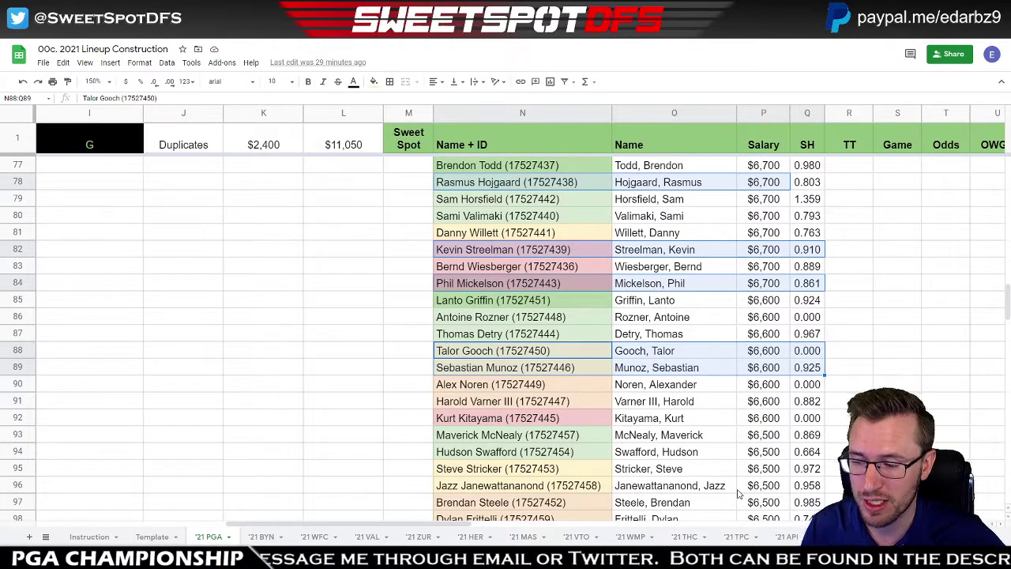
pyautogui.scroll(-1, 739, 493)
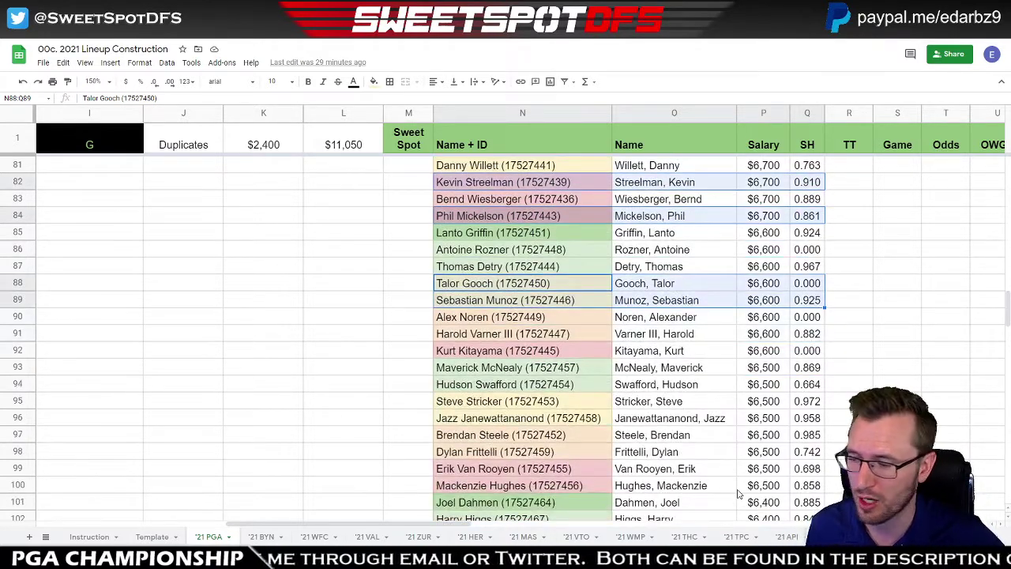
pyautogui.moveTo(437, 524); pyautogui.dragTo(482, 525)
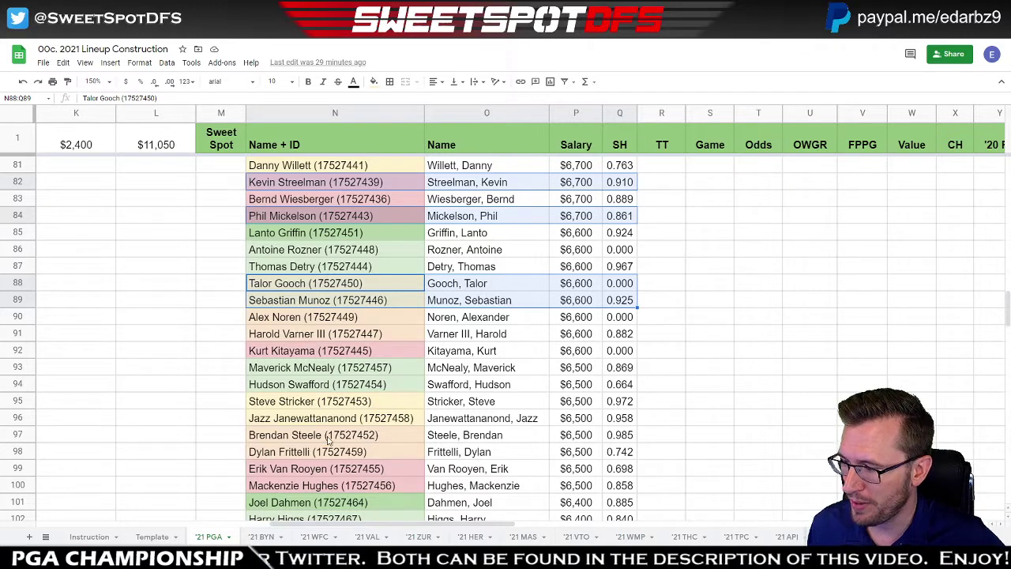
pyautogui.moveTo(332, 441); pyautogui.dragTo(624, 443)
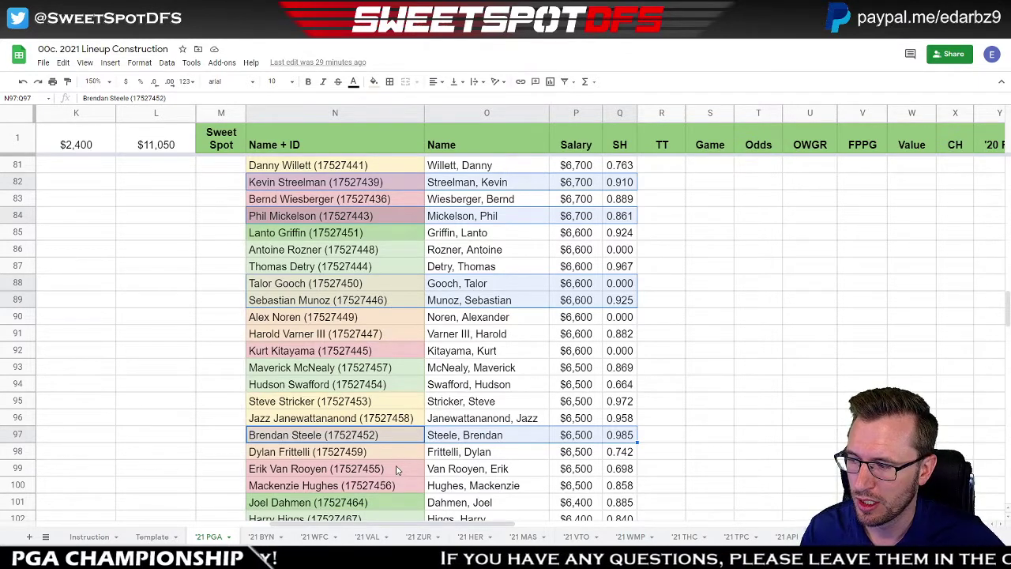
# - Start a new selection with the $6,900 player entries N63:Q63, N67:Q67, N69:Q69 and N64:Q64
pyautogui.scroll(1, 398, 470)
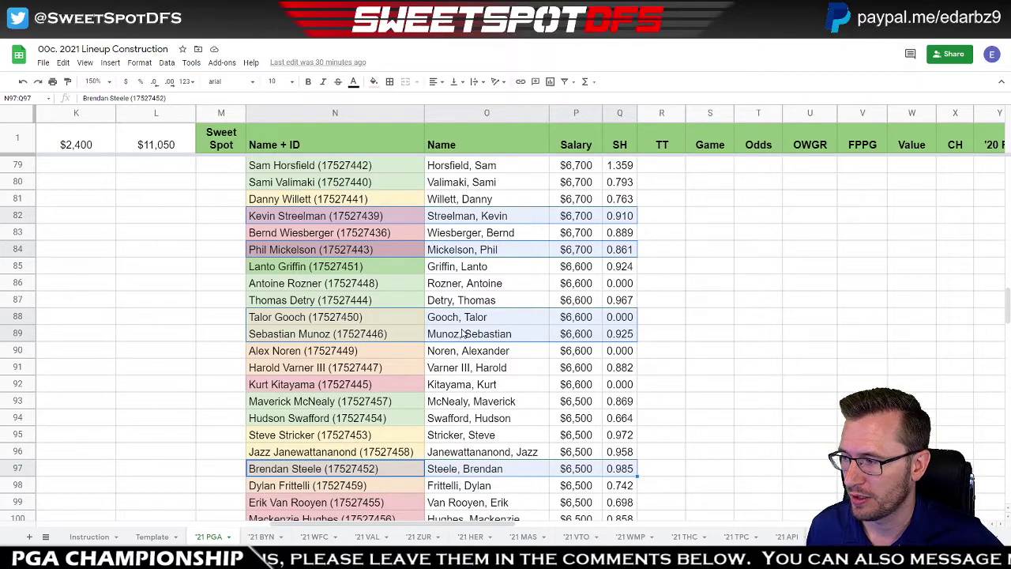
pyautogui.scroll(2, 379, 357)
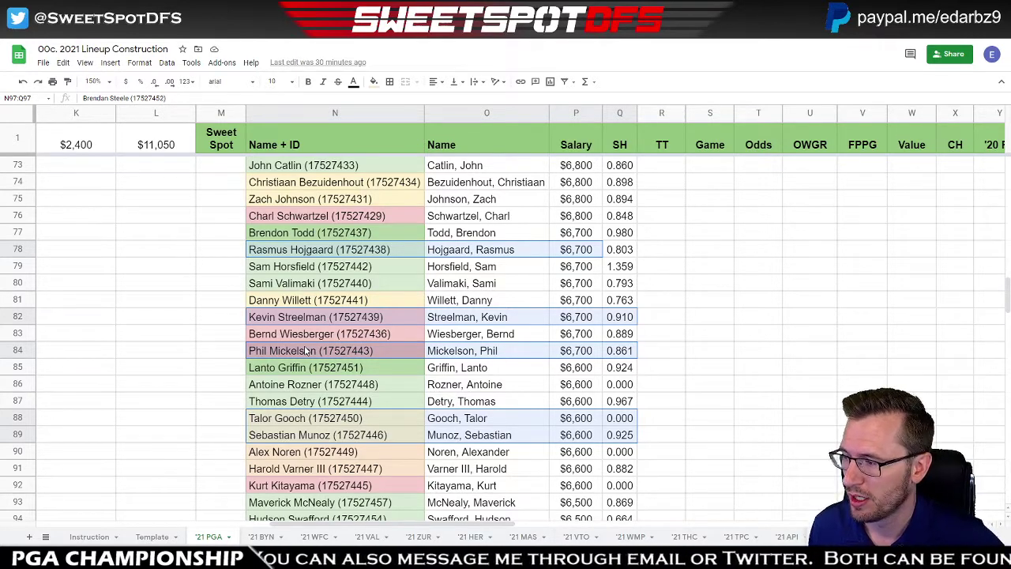
pyautogui.scroll(1, 306, 350)
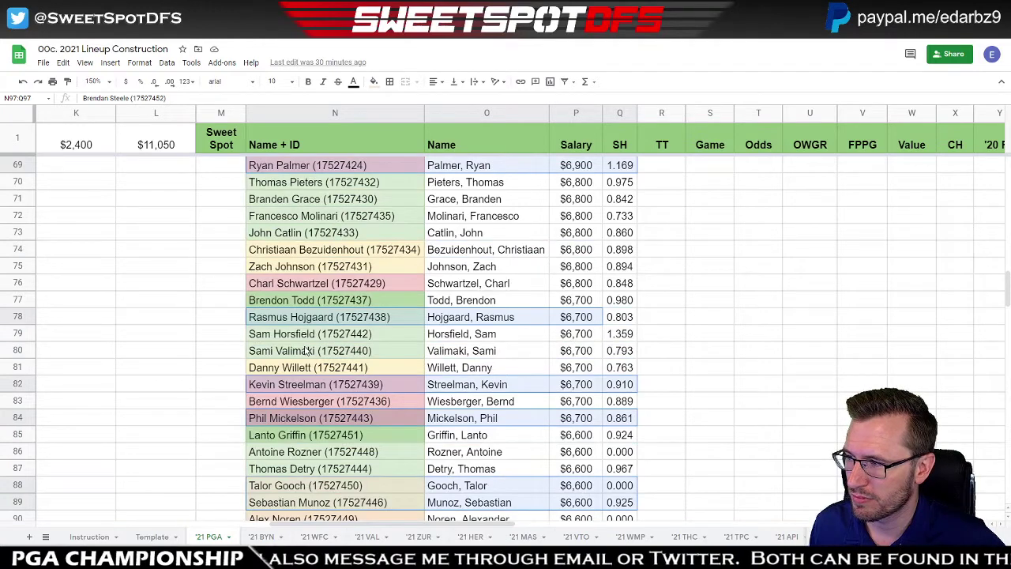
pyautogui.scroll(2, 307, 351)
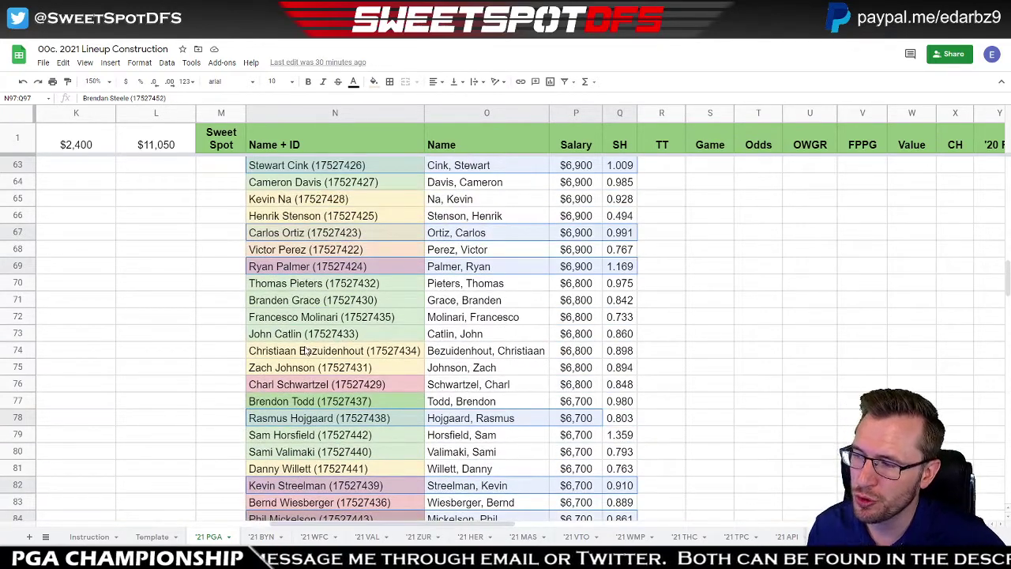
pyautogui.scroll(1, 306, 351)
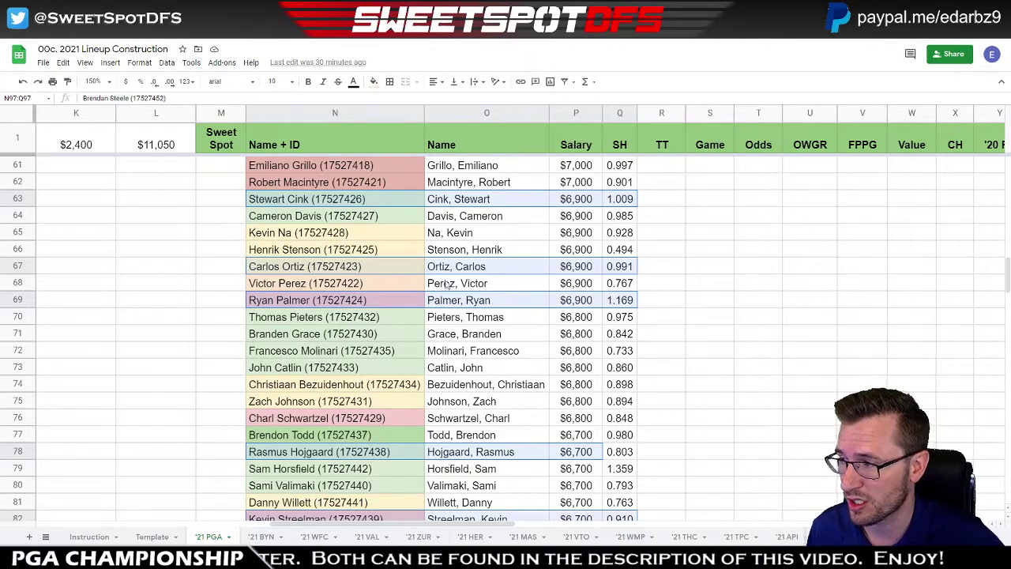
pyautogui.moveTo(308, 199); pyautogui.dragTo(514, 216)
pyautogui.moveTo(620, 215); pyautogui.dragTo(636, 204)
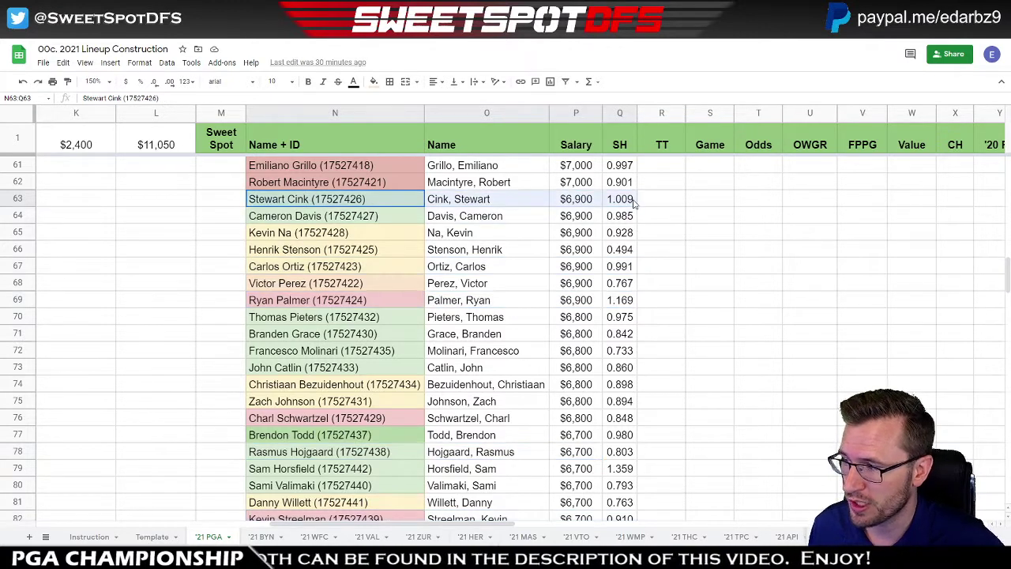
pyautogui.moveTo(336, 266); pyautogui.dragTo(624, 267)
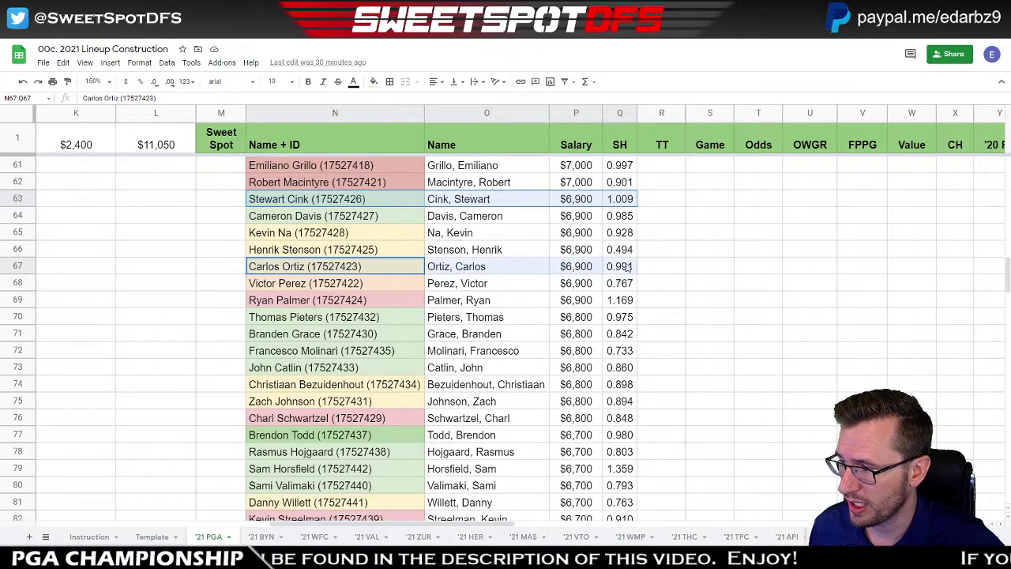
pyautogui.moveTo(350, 302); pyautogui.dragTo(614, 307)
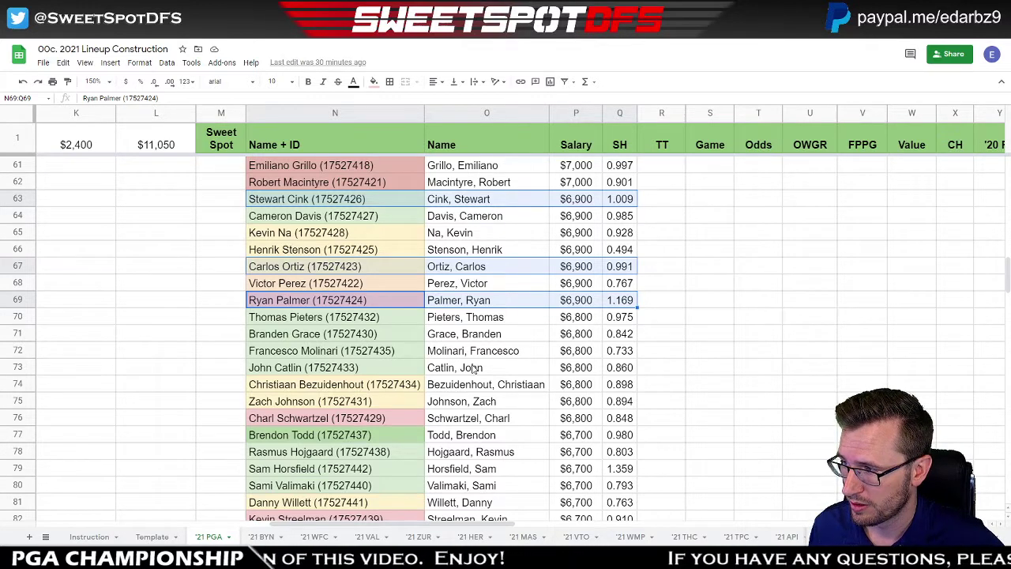
pyautogui.moveTo(360, 221); pyautogui.dragTo(621, 220)
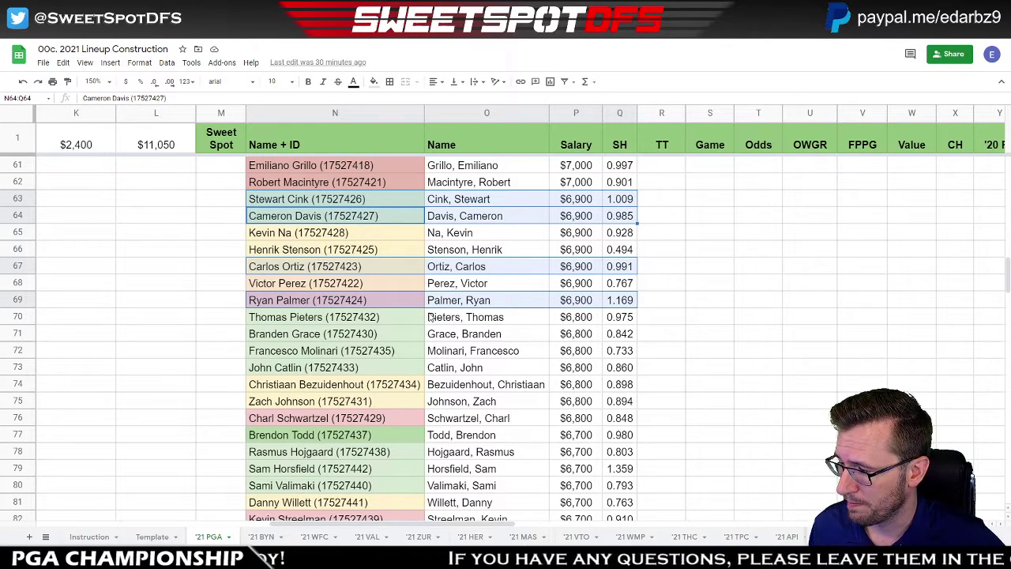
# - Add N97:Q97 and N88:Q89 to the $6,900 selection and review the selected low-salary players
pyautogui.scroll(-5, 430, 316)
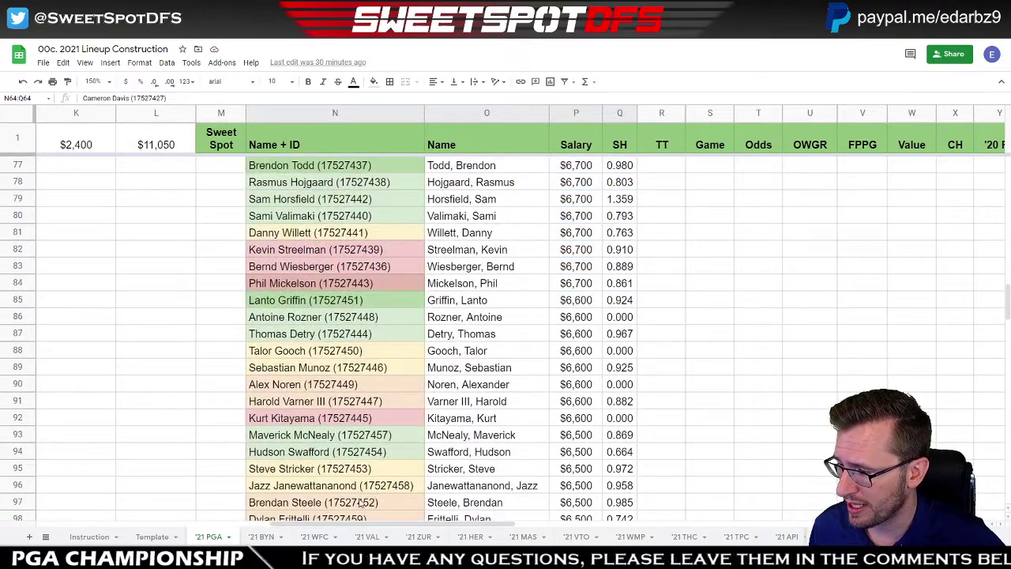
pyautogui.moveTo(329, 502); pyautogui.dragTo(621, 502)
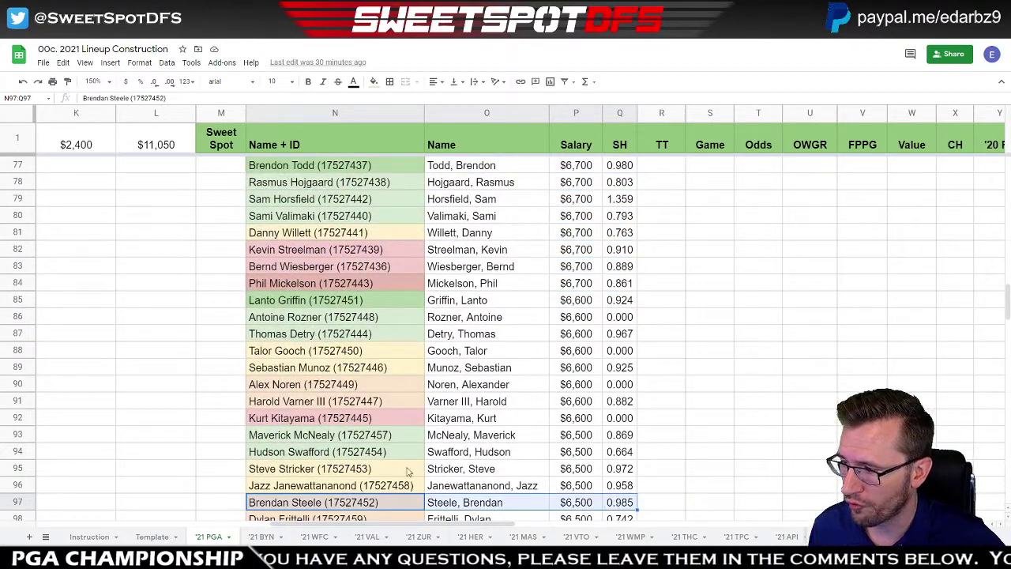
pyautogui.moveTo(311, 369); pyautogui.dragTo(614, 361)
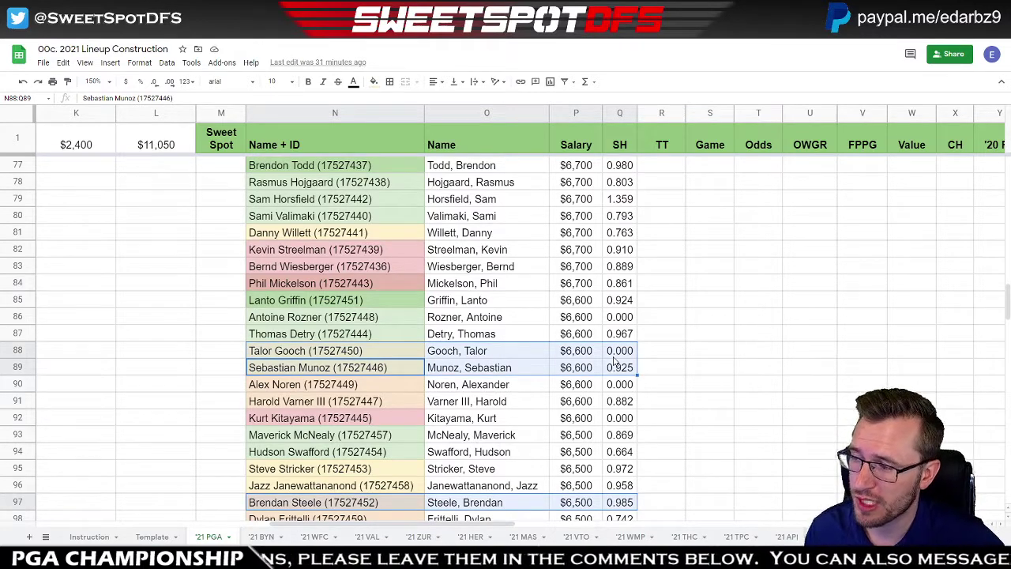
pyautogui.scroll(4, 614, 361)
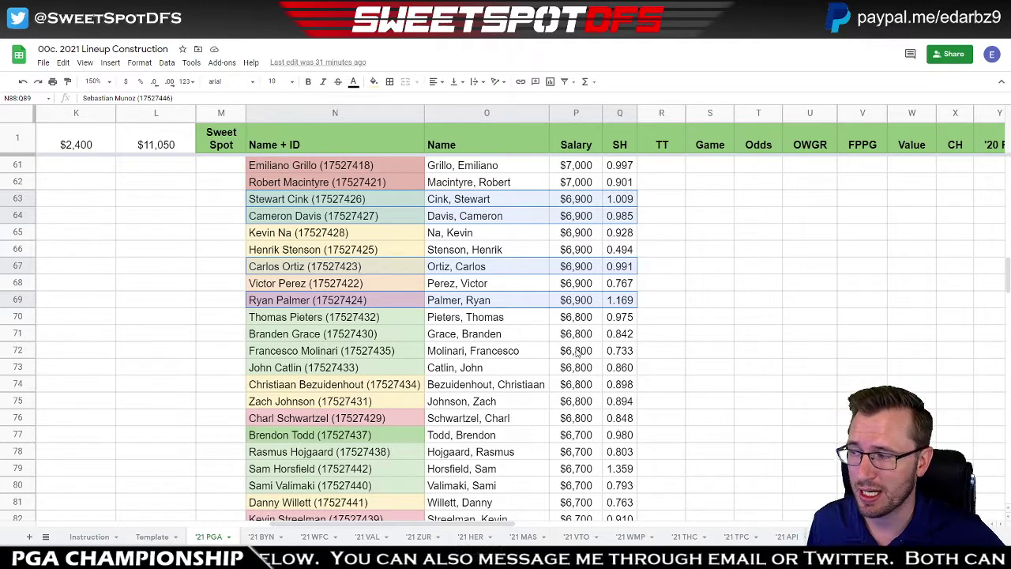
pyautogui.scroll(-5, 579, 353)
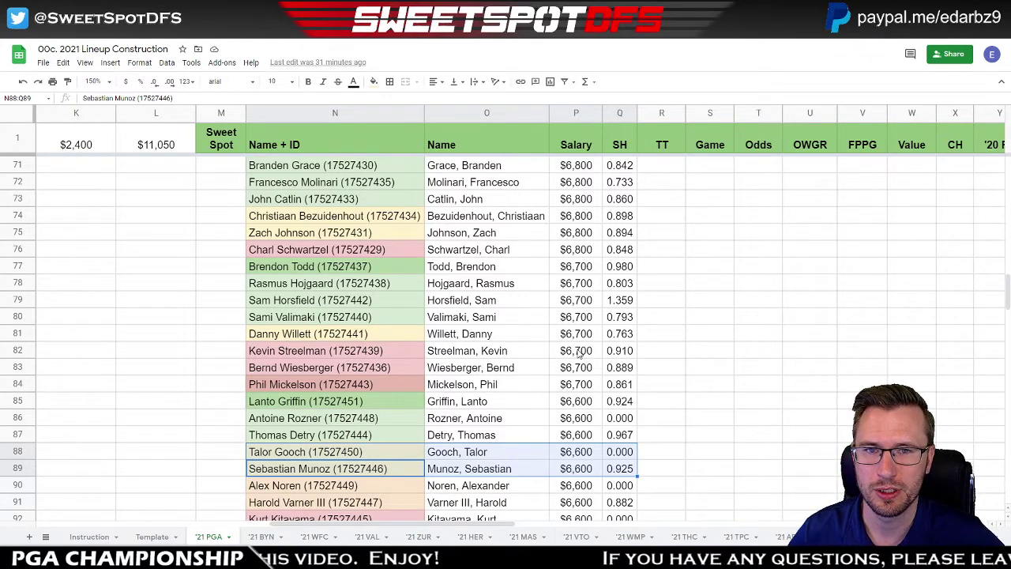
pyautogui.scroll(2, 579, 356)
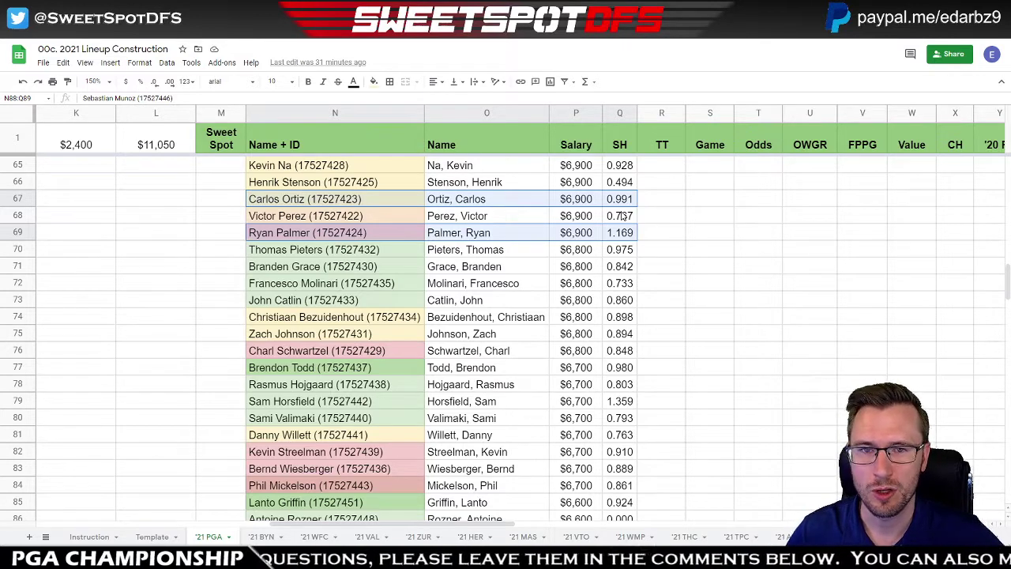
pyautogui.scroll(1, 622, 216)
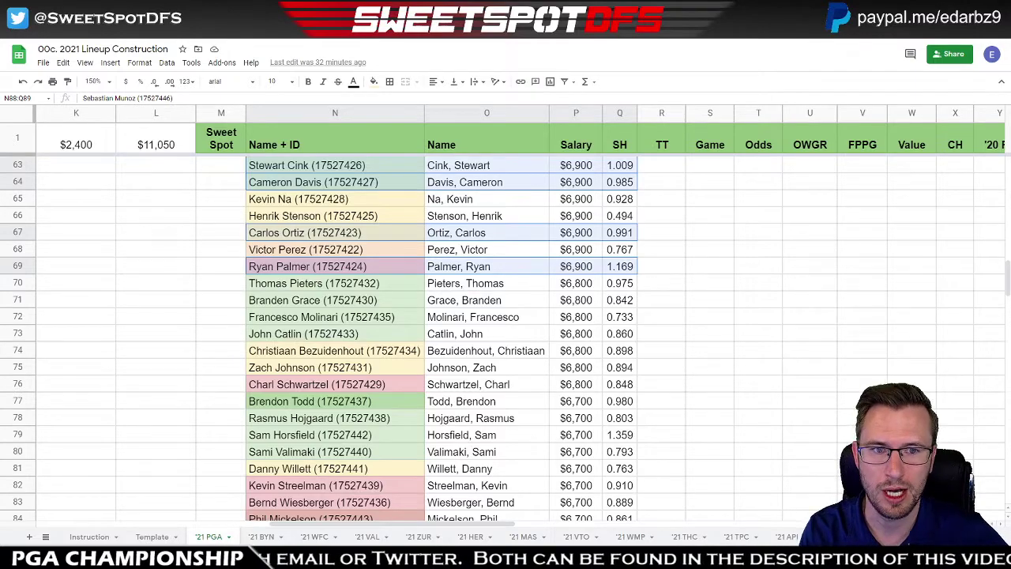
# - Switch to the Excel workbook's Optimizer sheet and examine Phil Mickelson's Min Own and Max OWN settings in row 85
pyautogui.hotkey('alt', 'Tab')
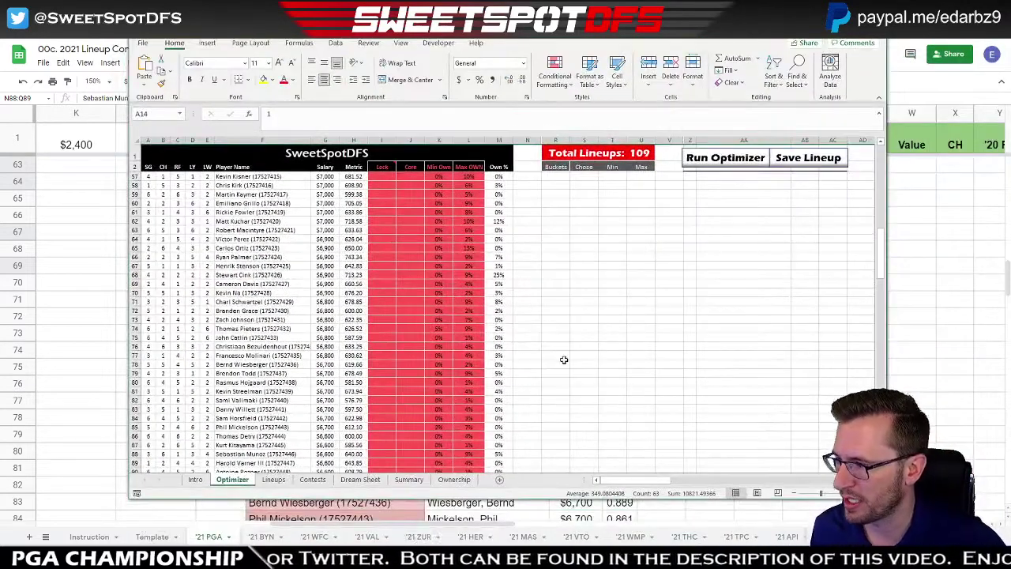
pyautogui.scroll(3, 564, 359)
pyautogui.scroll(-3, 566, 359)
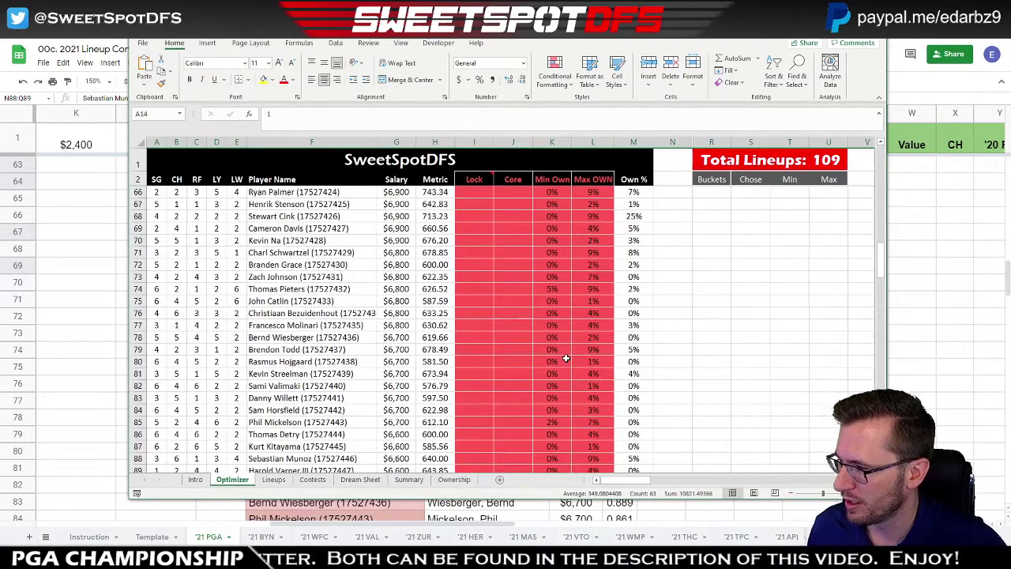
pyautogui.scroll(-2, 565, 359)
pyautogui.click(137, 349)
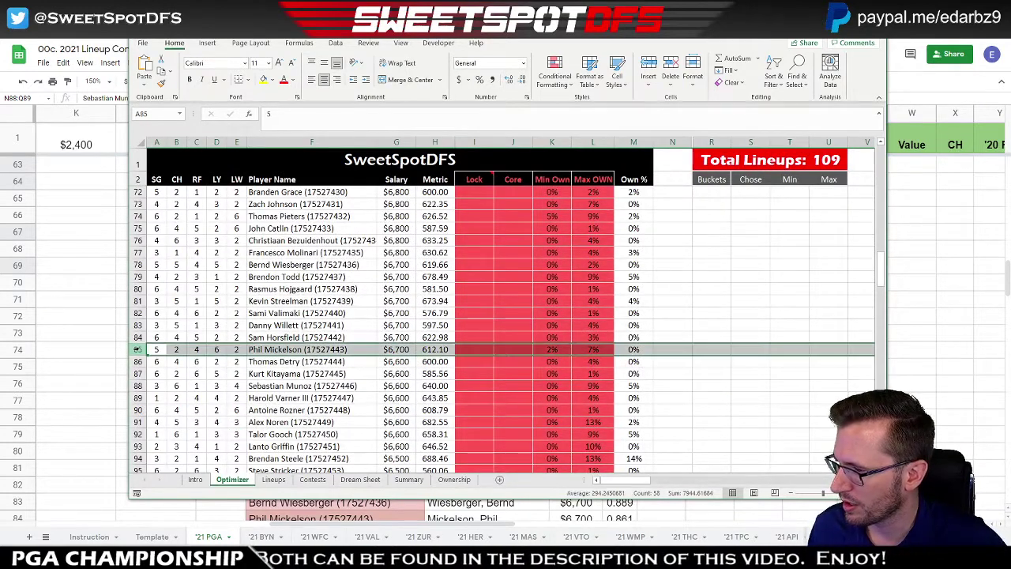
pyautogui.click(602, 349)
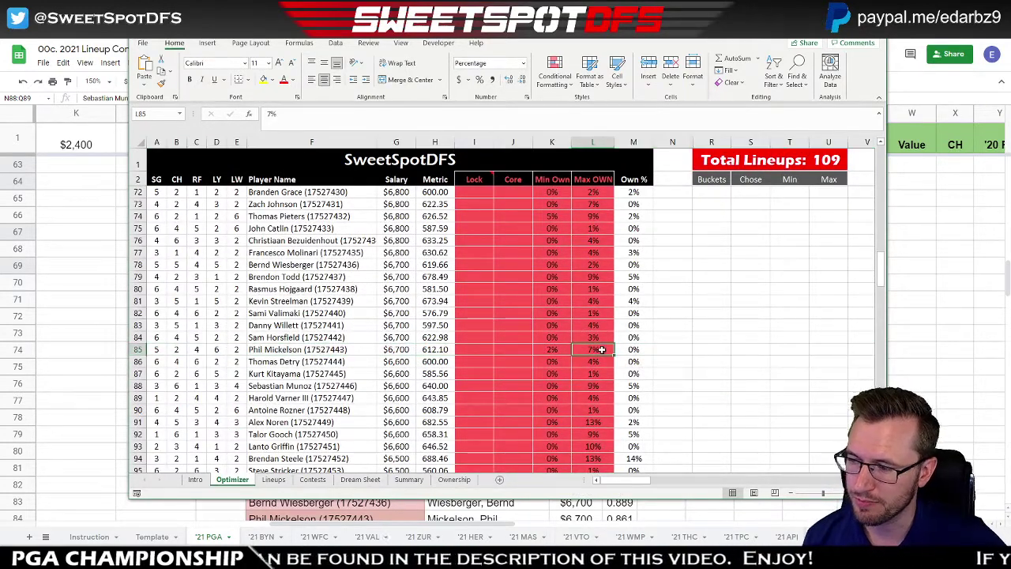
pyautogui.click(549, 351)
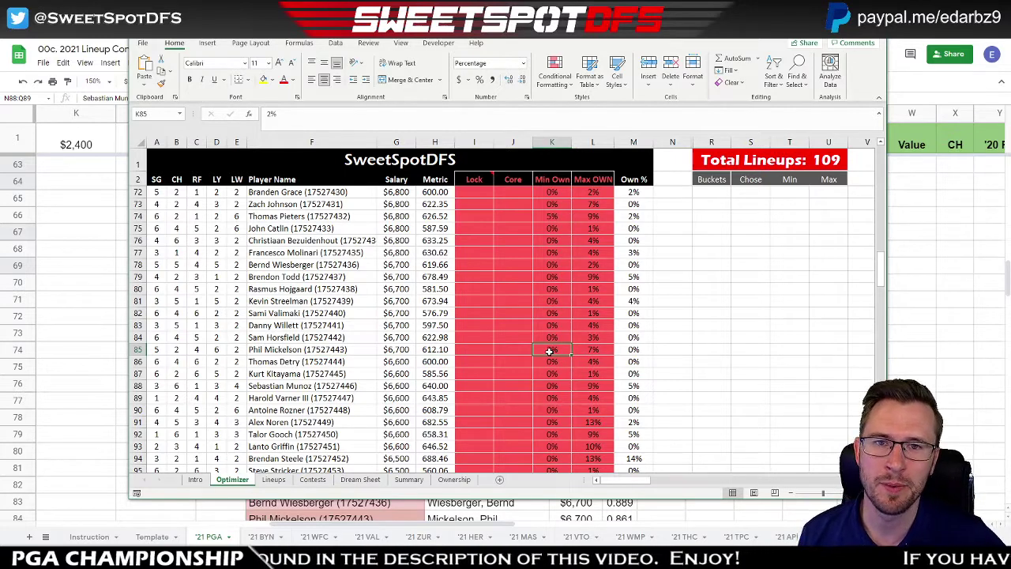
pyautogui.click(593, 350)
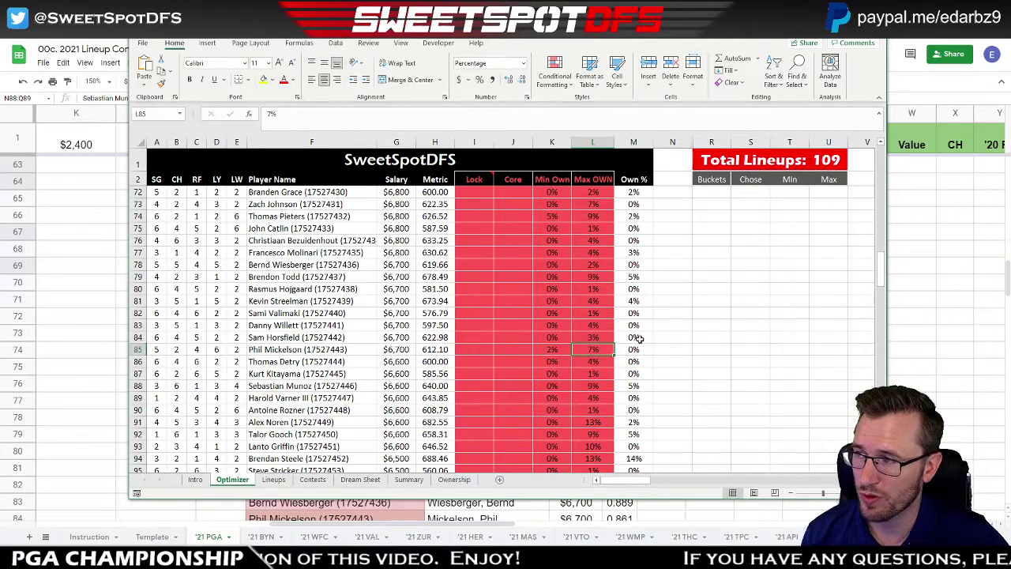
# - Switch to the 31. PGA Championship spreadsheet, remove the Pos filter, and sort all players by Pos in ascending order
pyautogui.hotkey('alt', 'Tab')
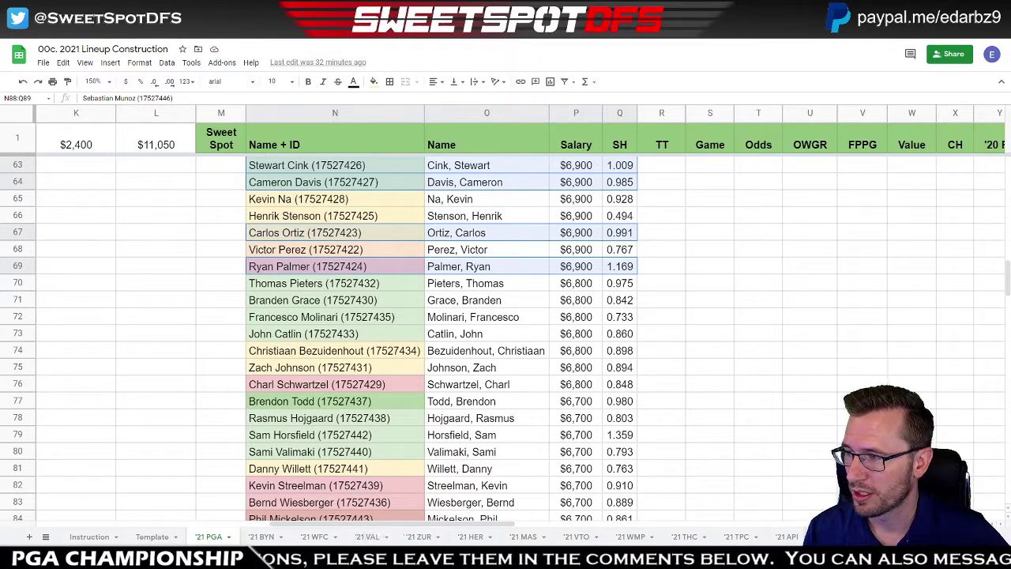
pyautogui.hotkey('ctrl', 'Tab')
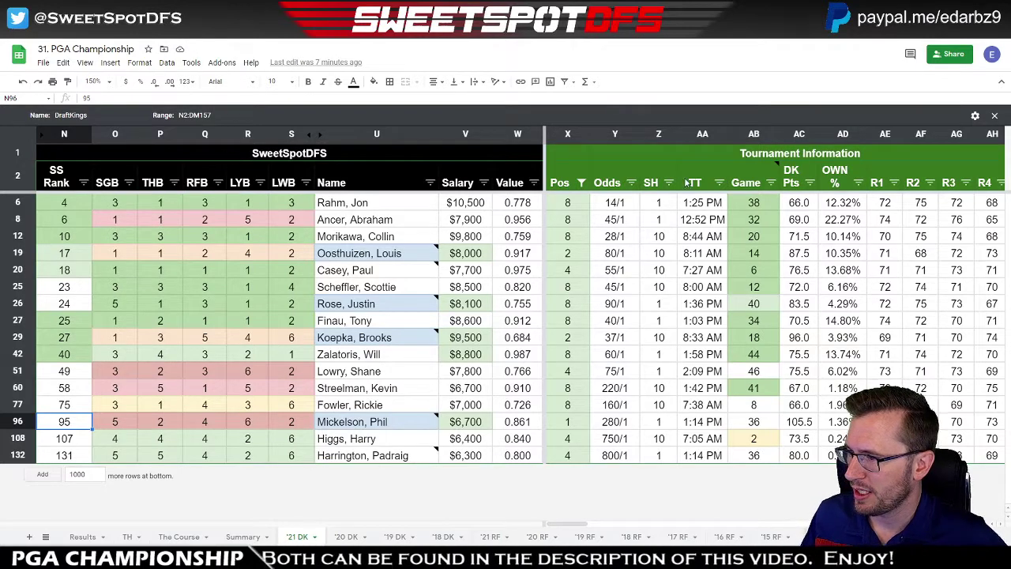
pyautogui.click(581, 182)
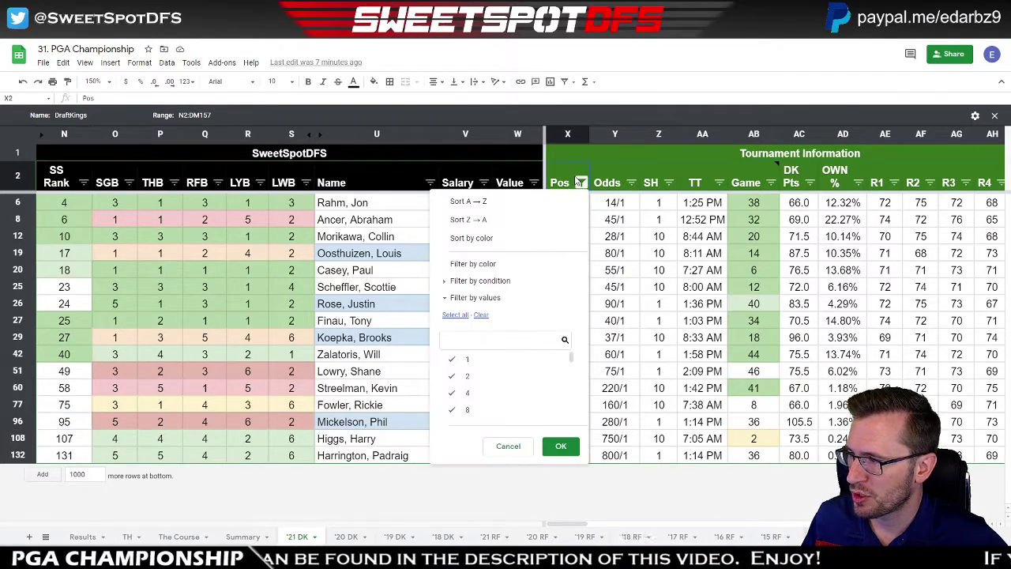
pyautogui.click(561, 446)
pyautogui.scroll(1, 453, 314)
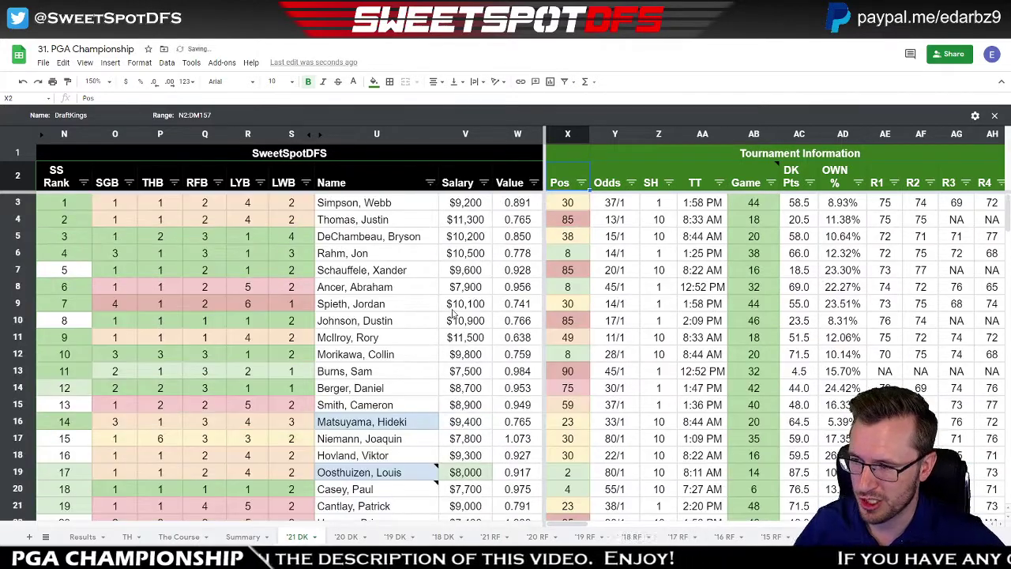
pyautogui.moveTo(565, 525); pyautogui.dragTo(527, 526)
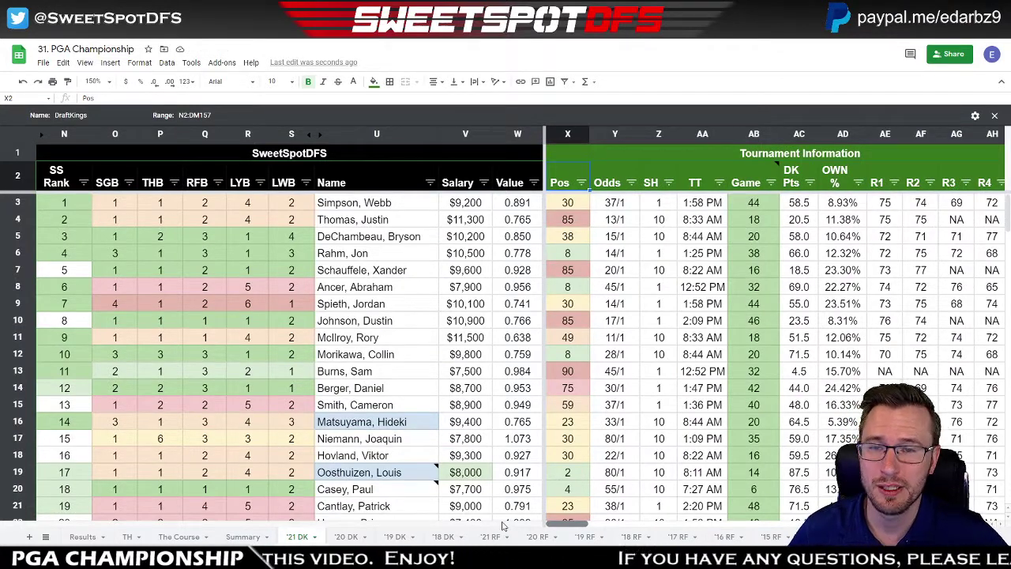
pyautogui.click(582, 182)
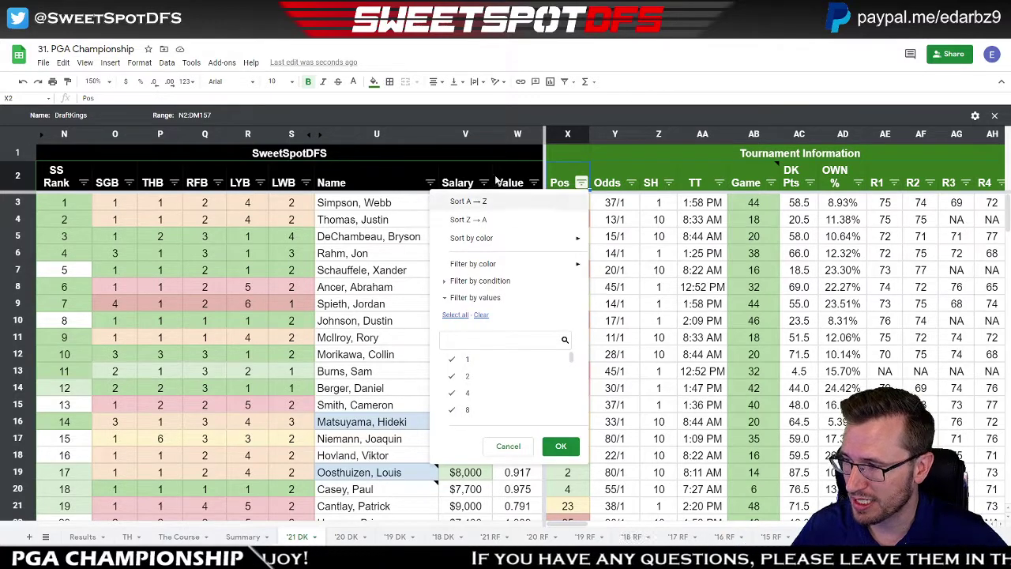
pyautogui.click(473, 202)
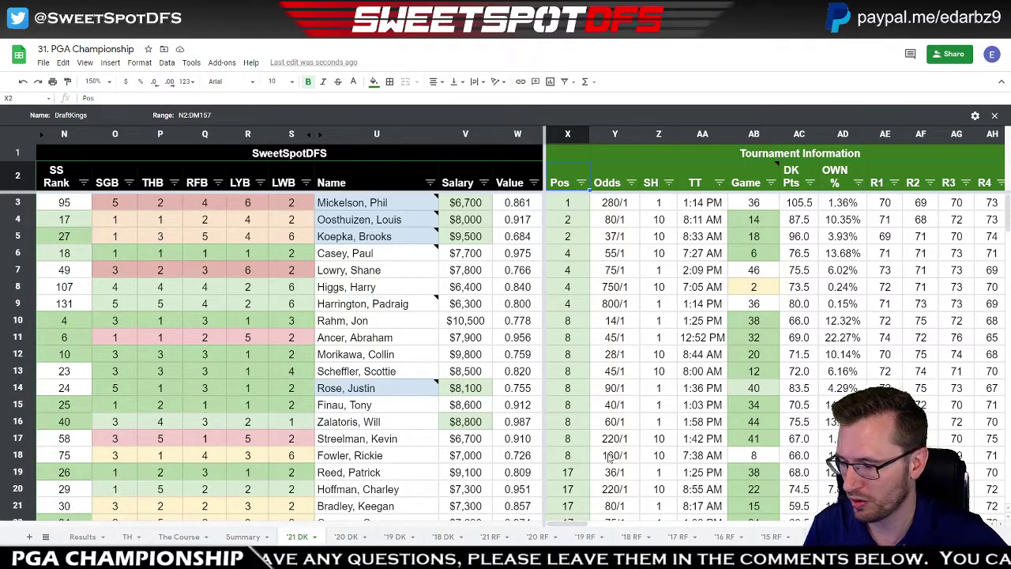
# - Freeze the '21 DK sheet's columns up to the Pos column (X)
pyautogui.moveTo(577, 524); pyautogui.dragTo(669, 514)
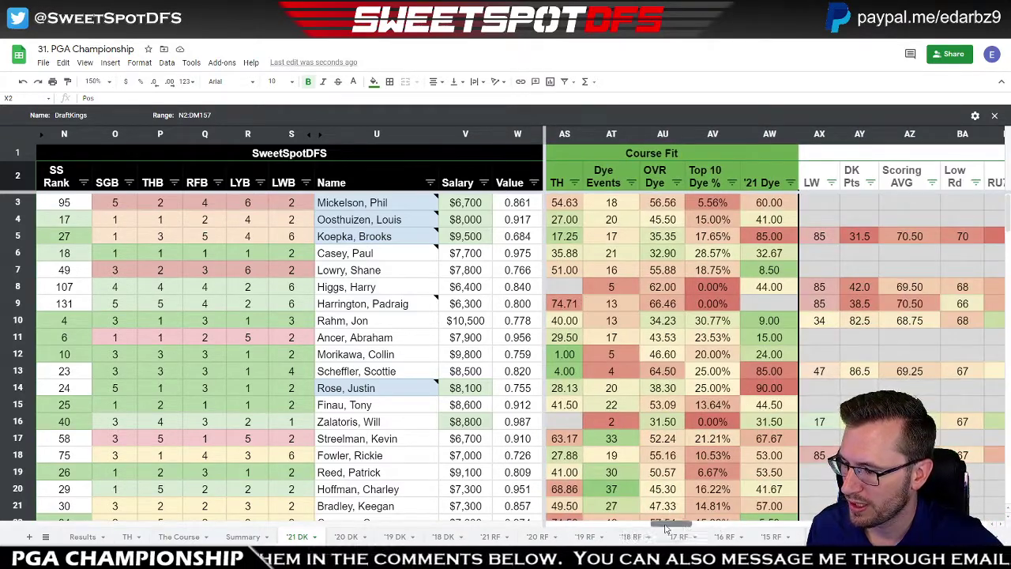
pyautogui.press('Down')
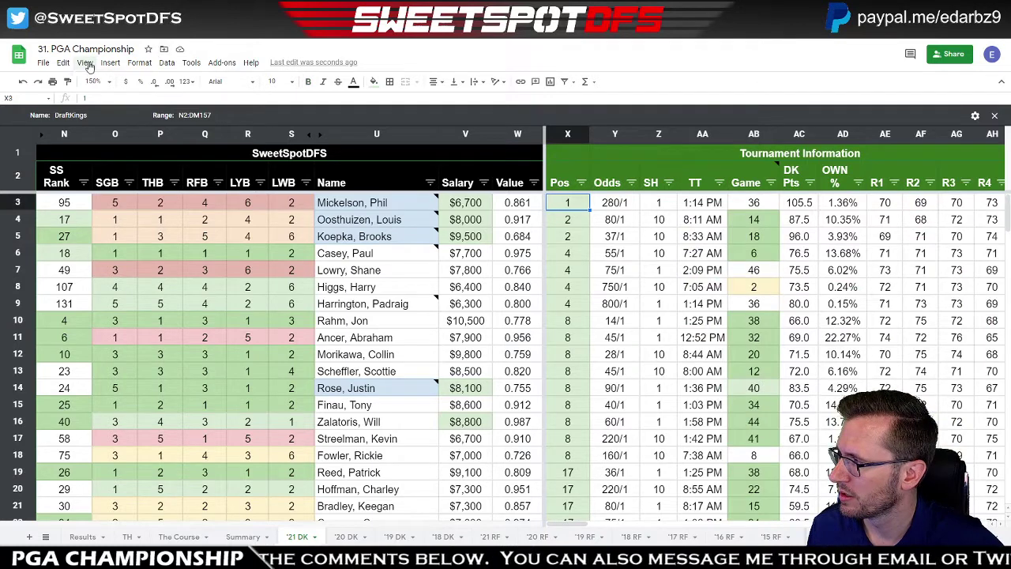
pyautogui.click(86, 64)
pyautogui.moveTo(93, 84)
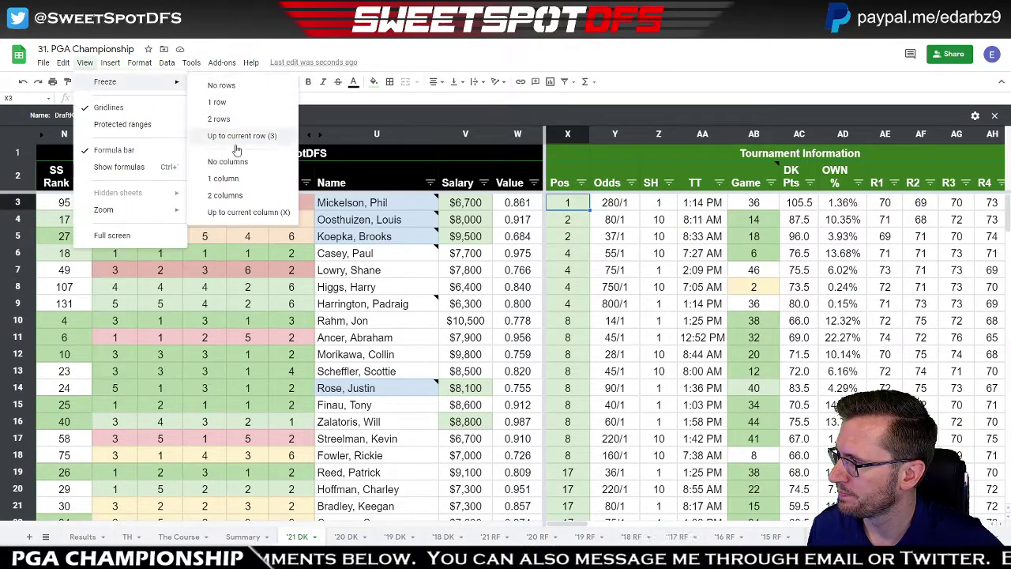
pyautogui.click(242, 212)
# - Examine the top finishers' Top 10 Dye % values in AV3:AV17, comparing AV8:AV9 with AV10:AV14 and AV3:AV7
pyautogui.moveTo(608, 523); pyautogui.dragTo(701, 522)
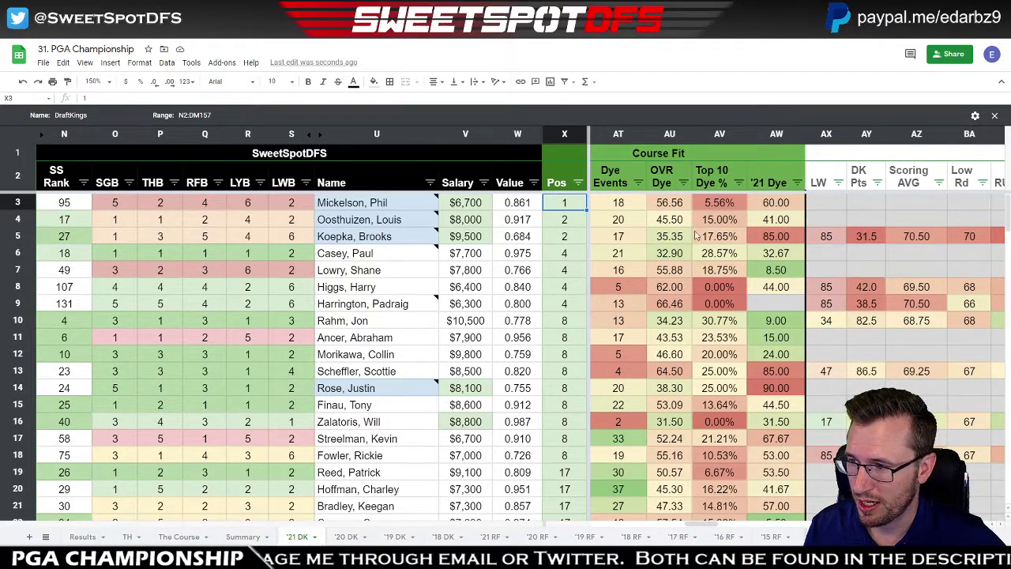
pyautogui.click(715, 191)
pyautogui.moveTo(717, 199); pyautogui.dragTo(717, 444)
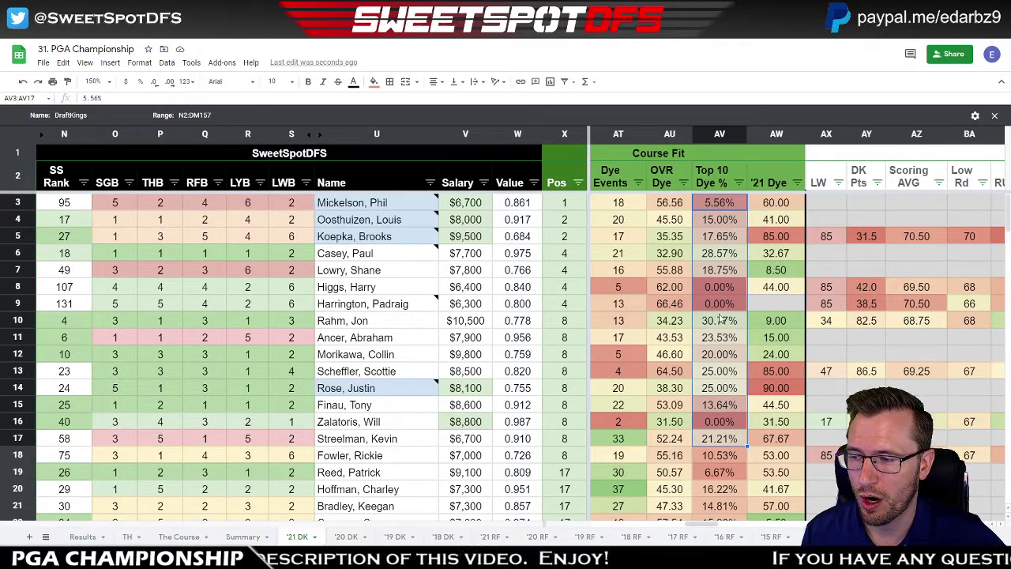
pyautogui.click(718, 291)
pyautogui.moveTo(719, 314); pyautogui.dragTo(718, 311)
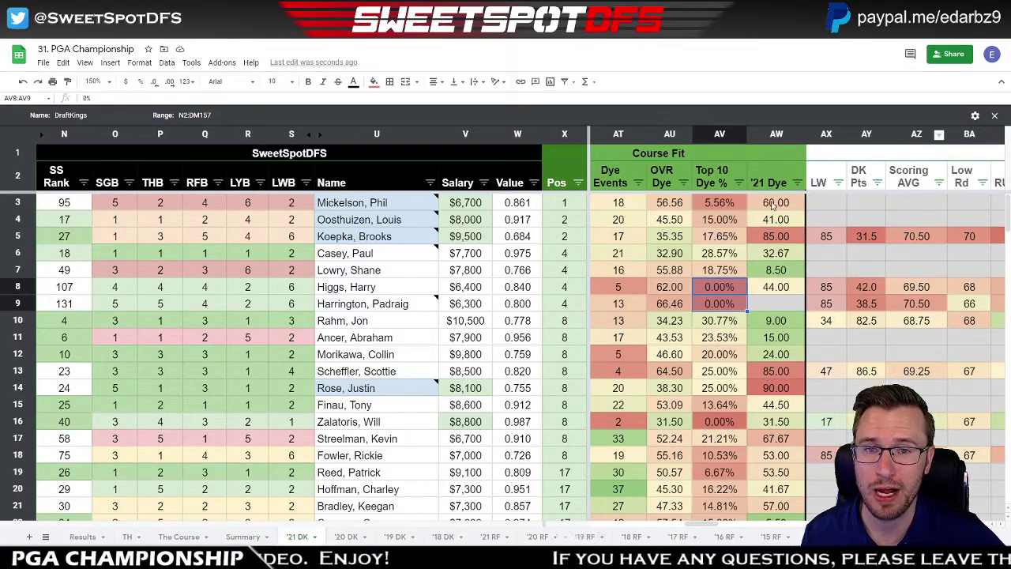
pyautogui.click(743, 134)
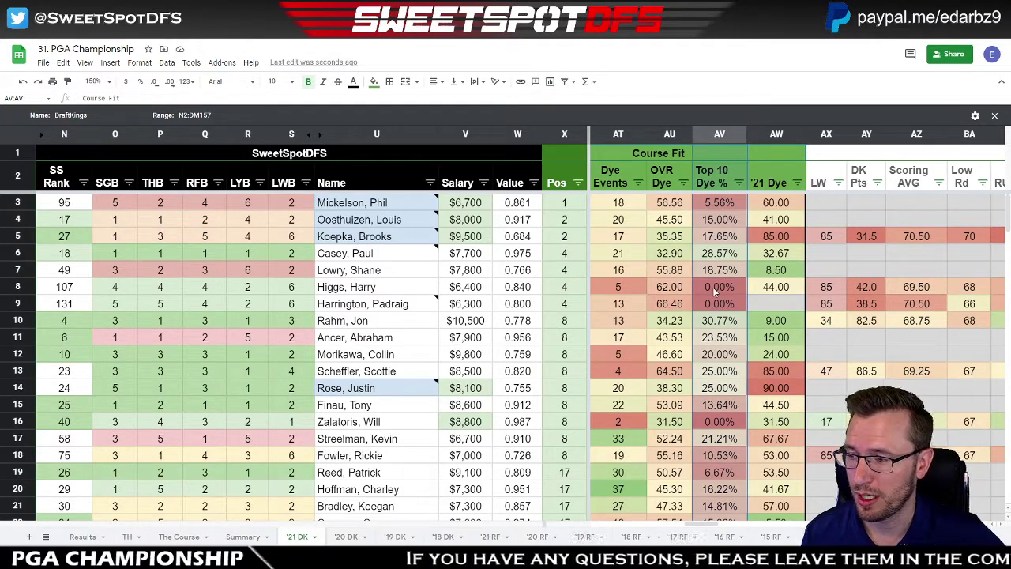
pyautogui.moveTo(717, 288); pyautogui.dragTo(714, 307)
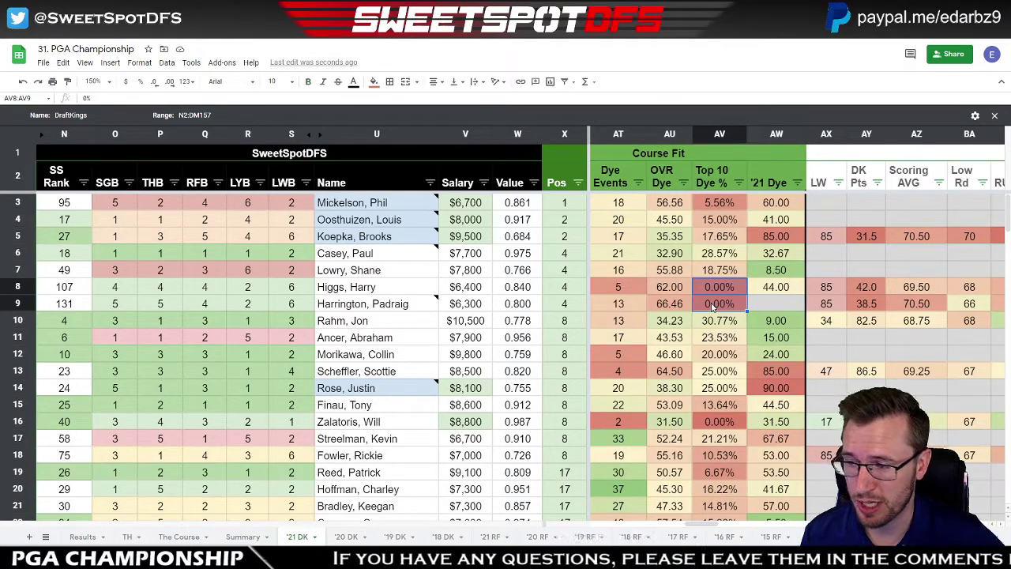
pyautogui.moveTo(714, 324); pyautogui.dragTo(708, 399)
pyautogui.moveTo(722, 269); pyautogui.dragTo(721, 203)
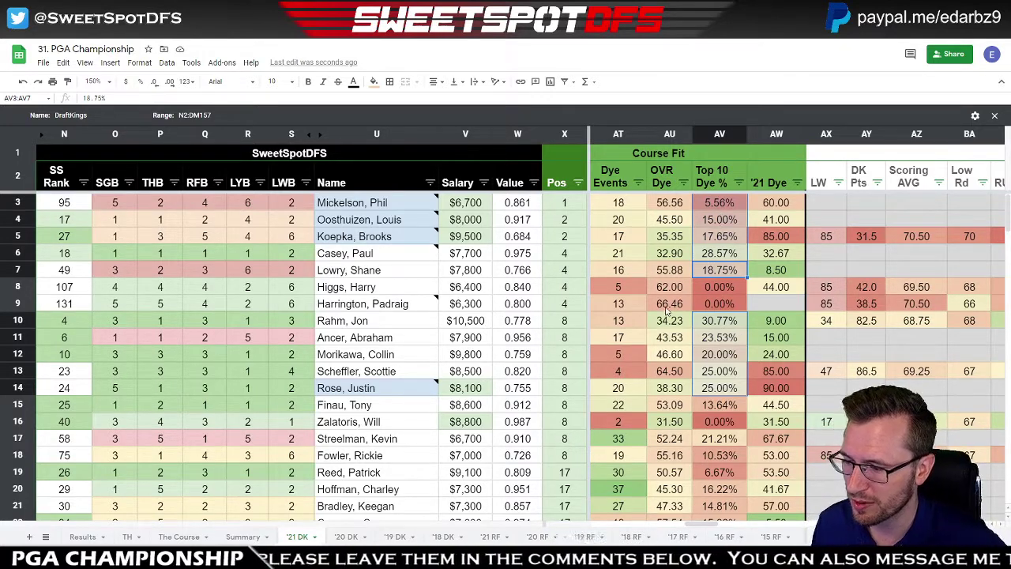
# - Look through the full field's Course Fit values, and sort the players by Top 10 Dye % in descending order
pyautogui.scroll(-5, 676, 294)
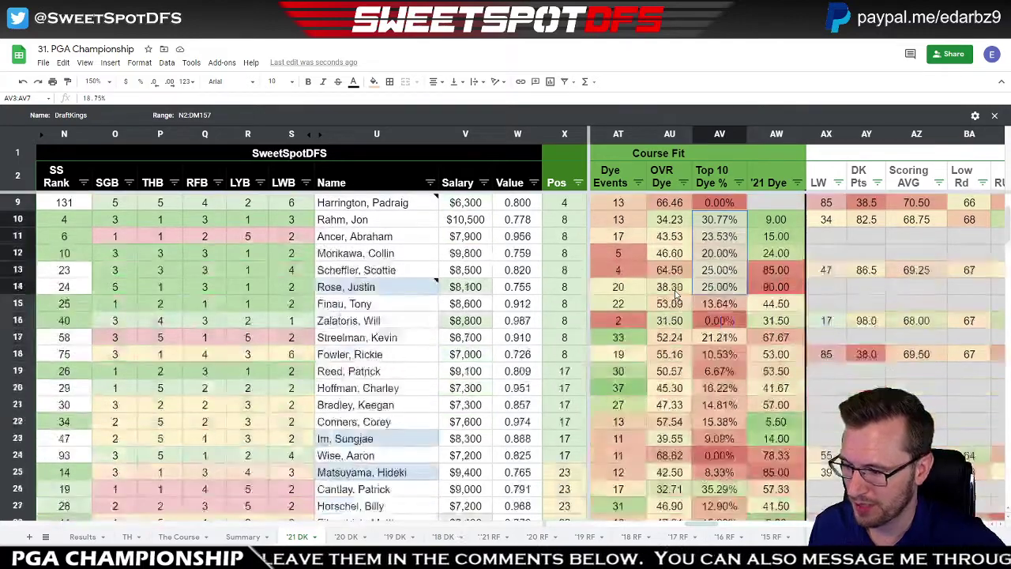
pyautogui.scroll(-10, 675, 294)
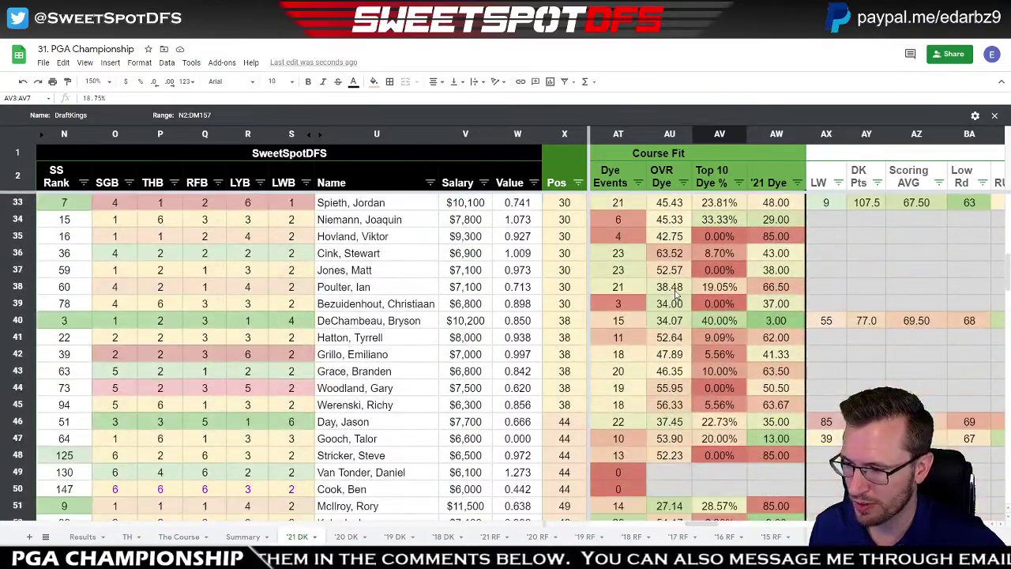
pyautogui.scroll(-5, 675, 294)
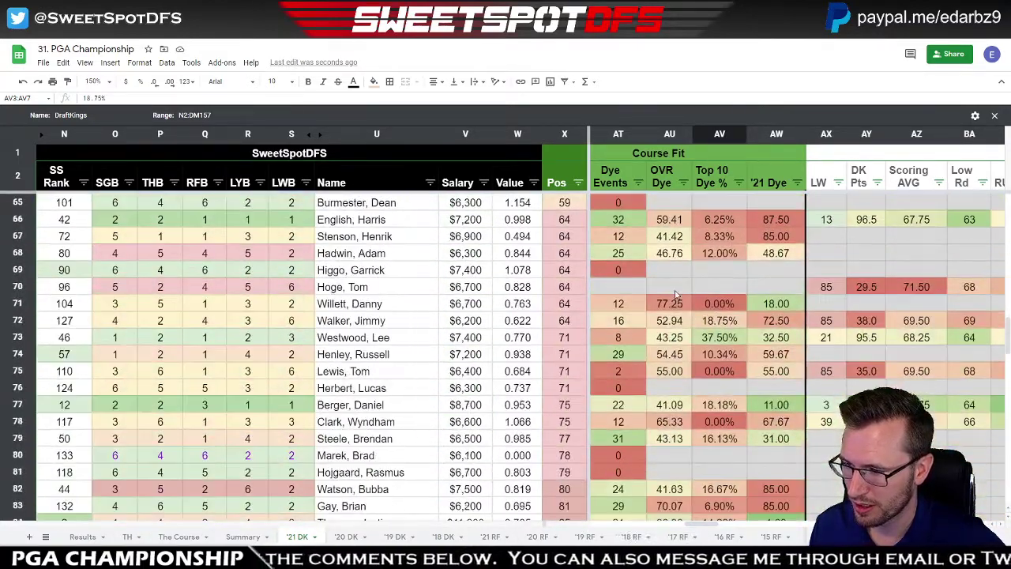
pyautogui.scroll(20, 675, 293)
pyautogui.click(739, 182)
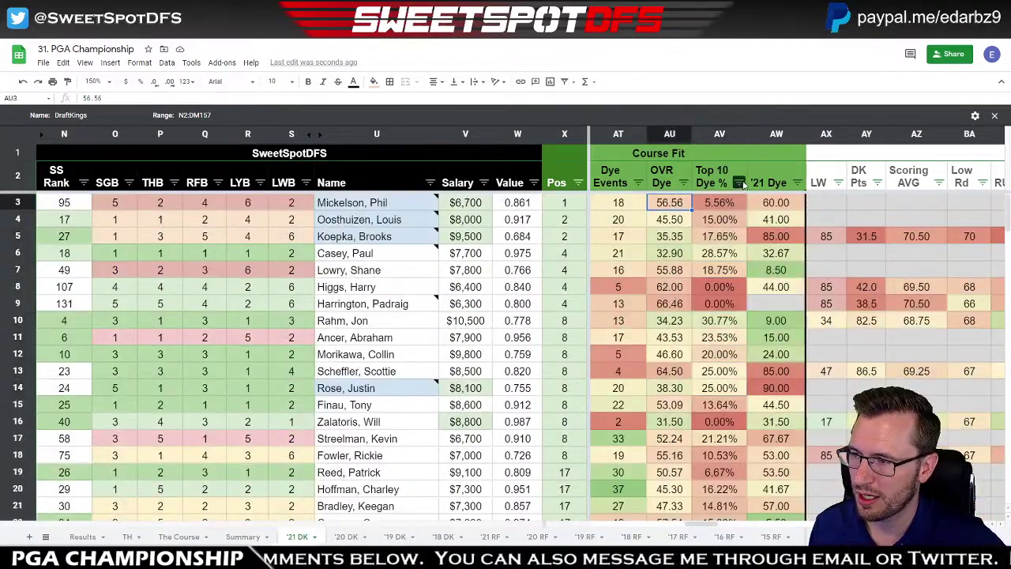
pyautogui.click(675, 220)
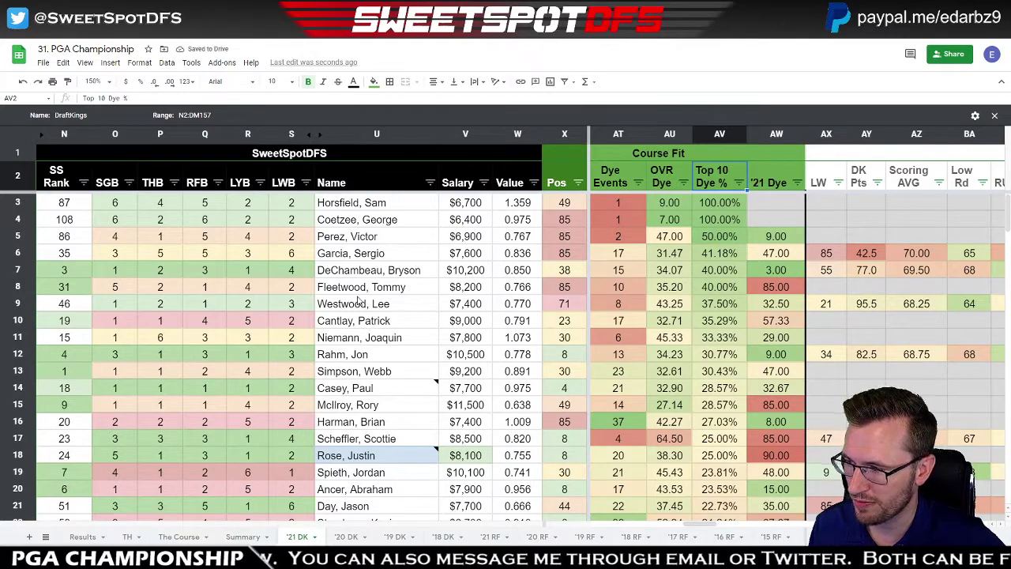
# - Select the optimal-lineup players Paul Casey and Justin Rose together, and check Lee Westwood's row
pyautogui.click(376, 387)
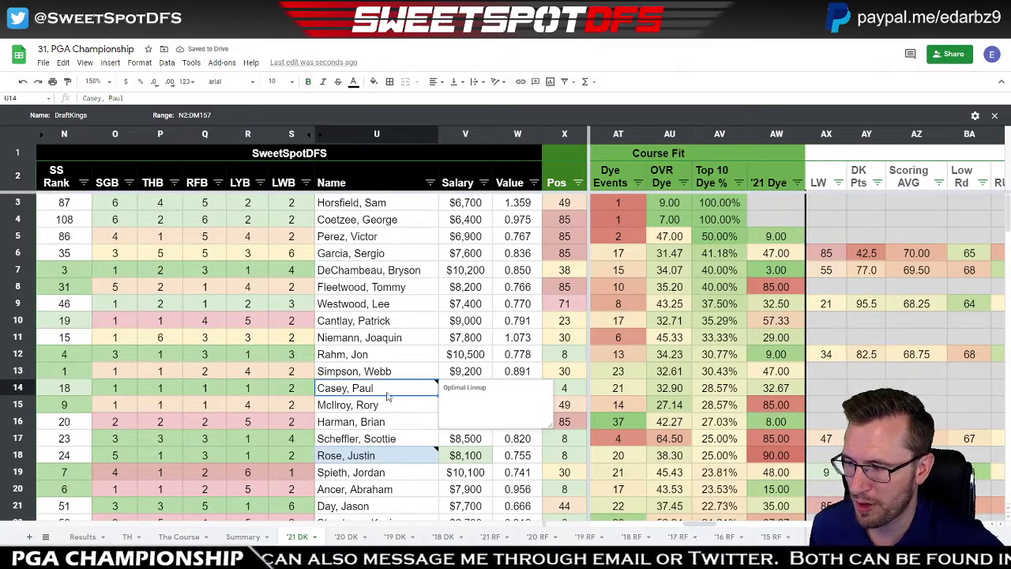
pyautogui.keyDown('ctrl'); pyautogui.click(387, 455); pyautogui.keyUp('ctrl')
pyautogui.scroll(-1, 385, 427)
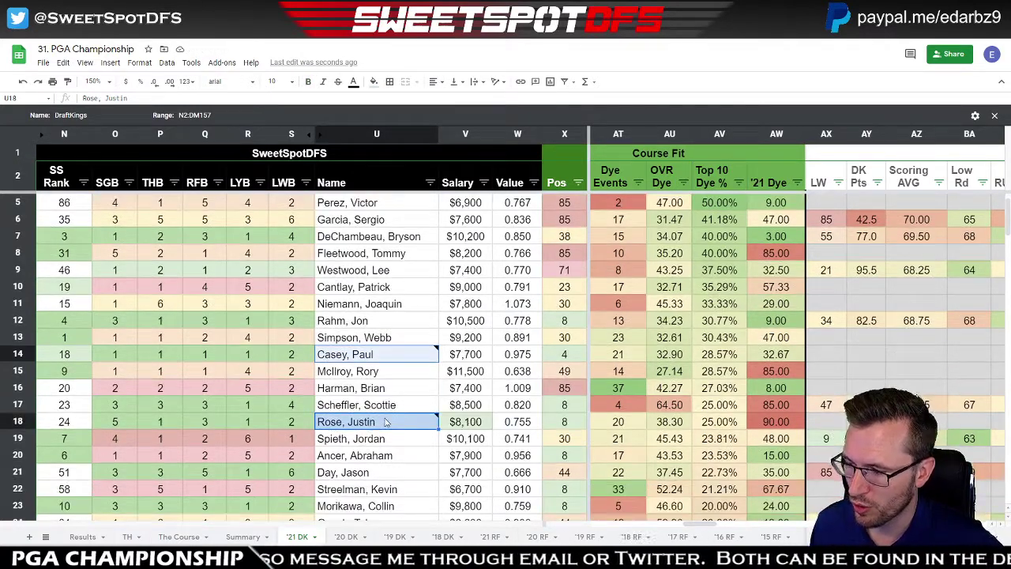
pyautogui.scroll(1, 386, 423)
pyautogui.click(391, 305)
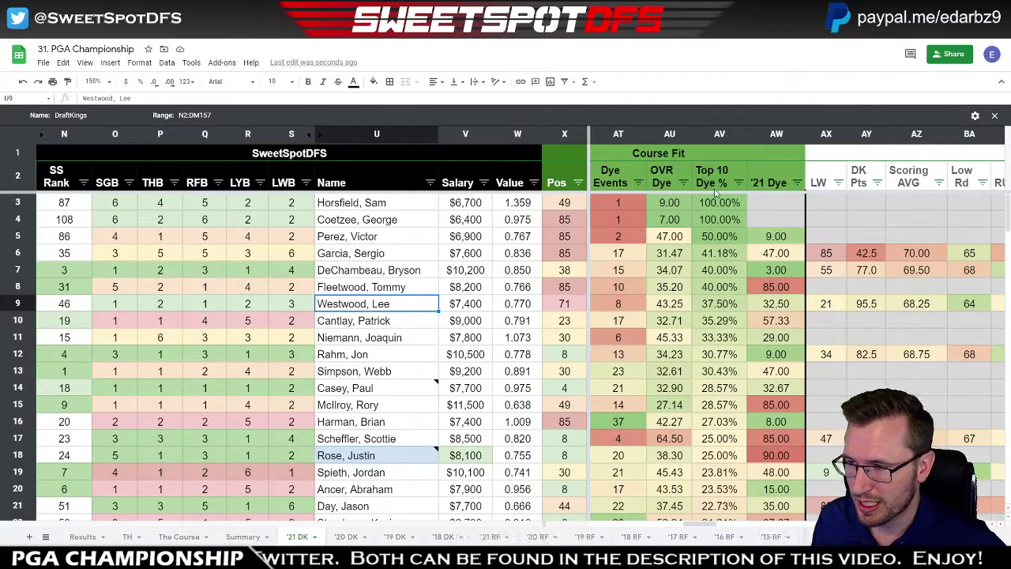
# - Sort the players by OVR Dye in ascending order and select the values in AU3:AU18
pyautogui.click(684, 183)
pyautogui.click(623, 207)
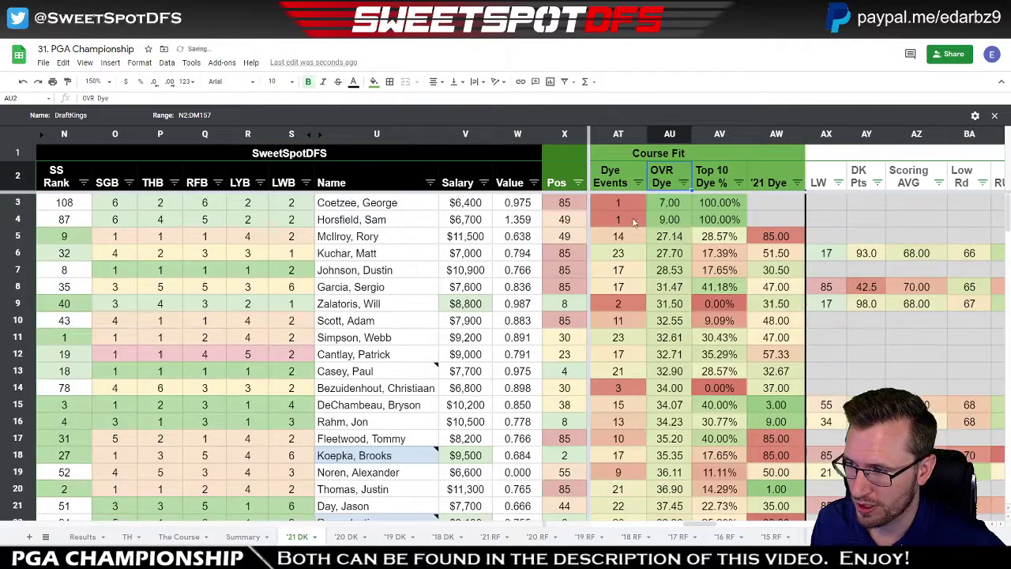
pyautogui.moveTo(670, 203); pyautogui.dragTo(666, 452)
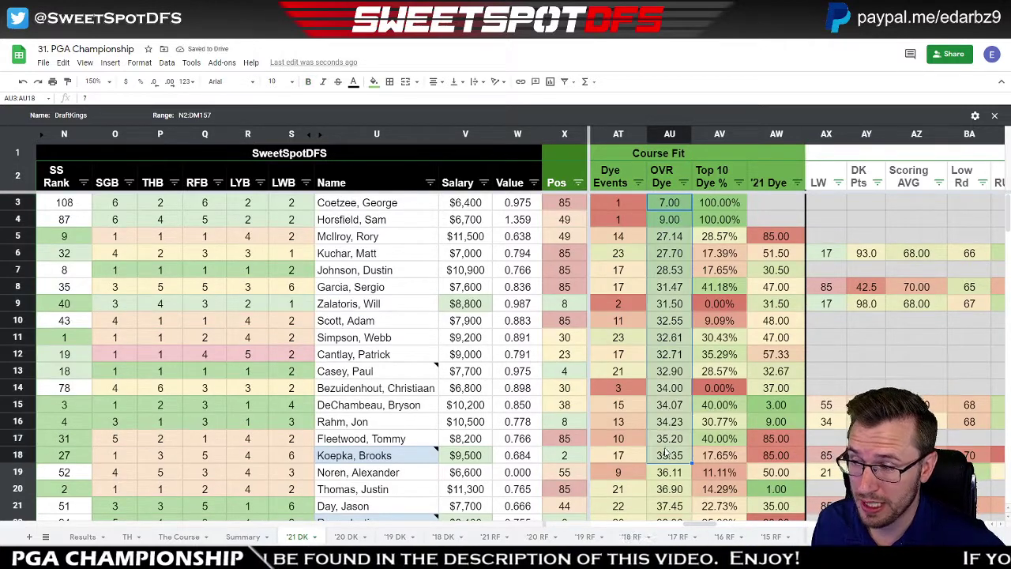
# - Select the names of Paul Casey, Brooks Koepka and Justin Rose together among the best OVR Dye players
pyautogui.click(378, 372)
pyautogui.keyDown('ctrl'); pyautogui.click(386, 455); pyautogui.keyUp('ctrl')
pyautogui.keyDown('ctrl'); pyautogui.click(383, 519); pyautogui.keyUp('ctrl')
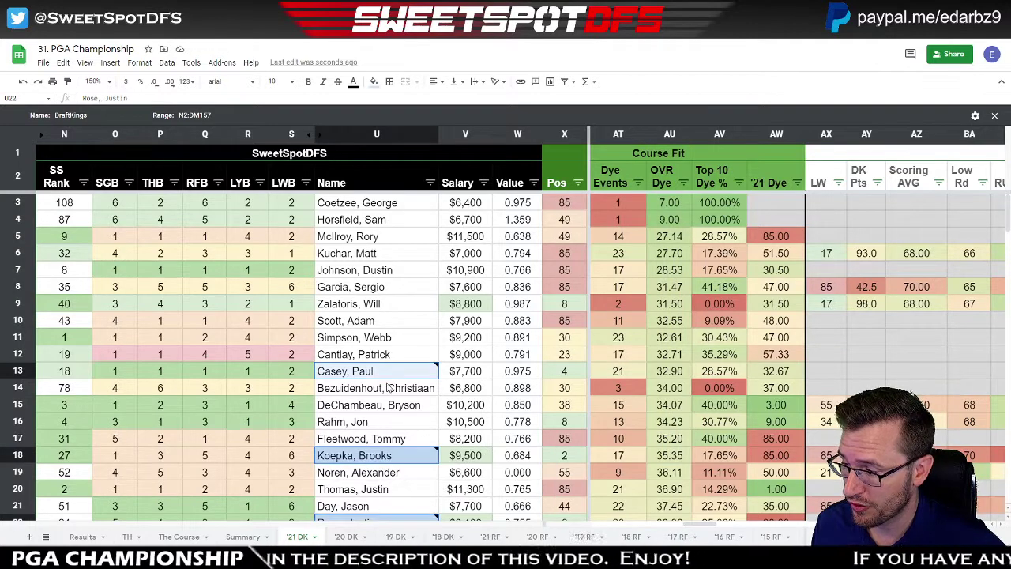
pyautogui.scroll(-1, 388, 387)
pyautogui.scroll(1, 387, 387)
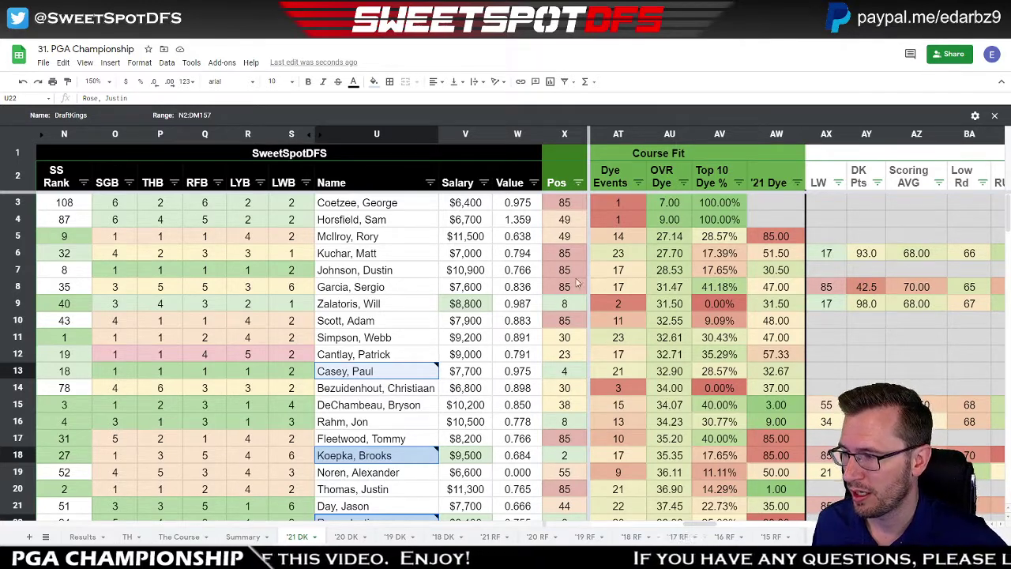
# - Select the Pos cells showing 85 among the leading OVR Dye players: X3, X6:X8, X10 and X17
pyautogui.moveTo(577, 282); pyautogui.dragTo(570, 203)
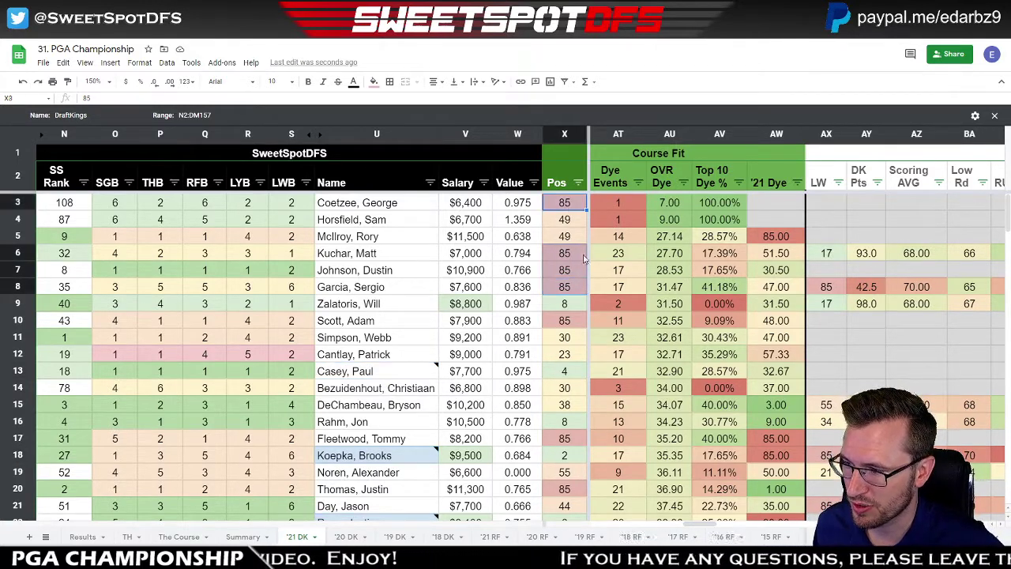
pyautogui.keyDown('ctrl'); pyautogui.click(572, 320); pyautogui.keyUp('ctrl')
pyautogui.keyDown('ctrl'); pyautogui.click(569, 439); pyautogui.keyUp('ctrl')
# - Start a new selection of the top-ten finishes in the Pos column: X18, X22, X16, X13 and X9
pyautogui.click(562, 458)
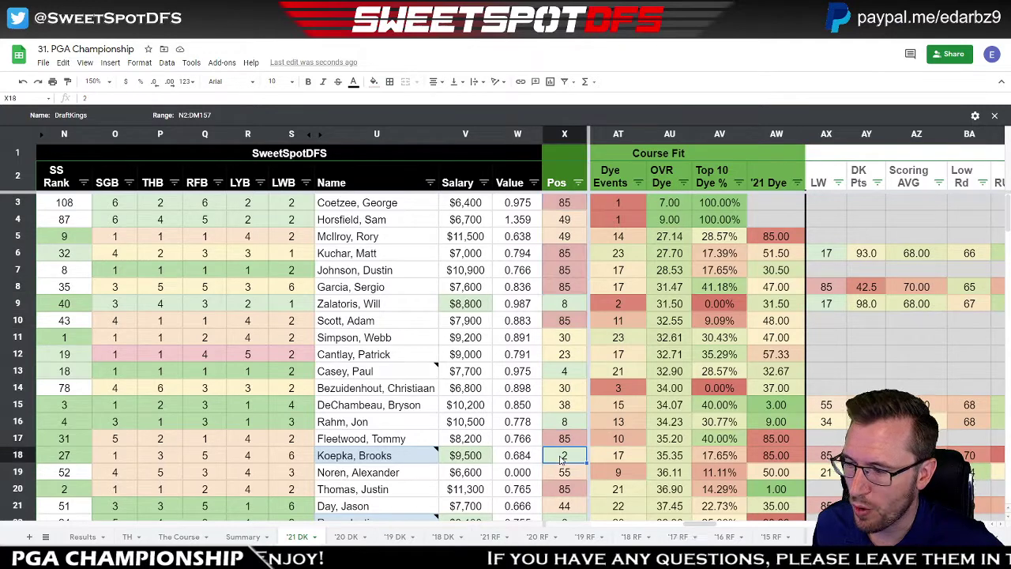
pyautogui.keyDown('ctrl'); pyautogui.click(564, 517); pyautogui.keyUp('ctrl')
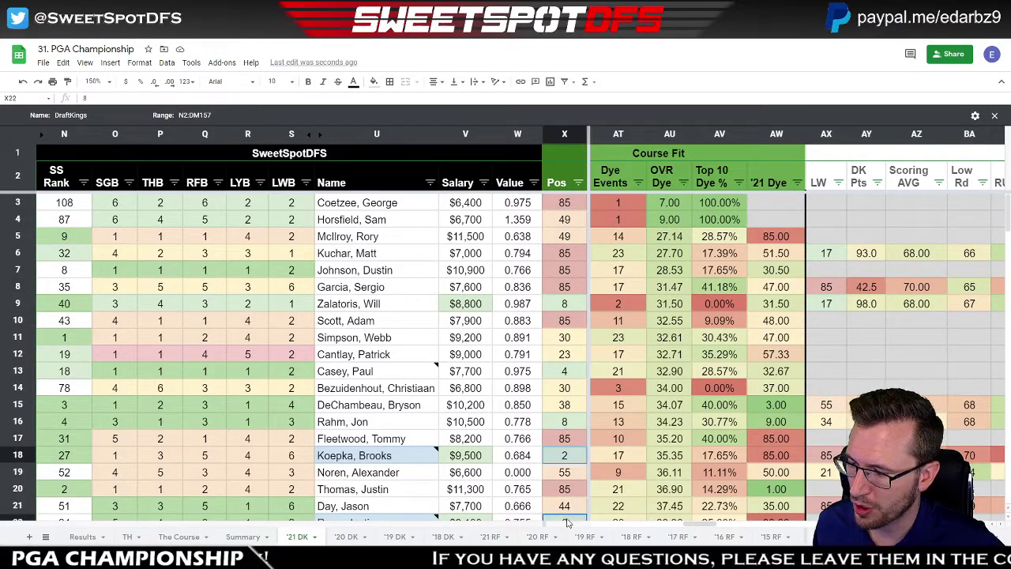
pyautogui.keyDown('ctrl'); pyautogui.click(566, 422); pyautogui.keyUp('ctrl')
pyautogui.keyDown('ctrl'); pyautogui.click(568, 371); pyautogui.keyUp('ctrl')
pyautogui.keyDown('ctrl'); pyautogui.click(568, 307); pyautogui.keyUp('ctrl')
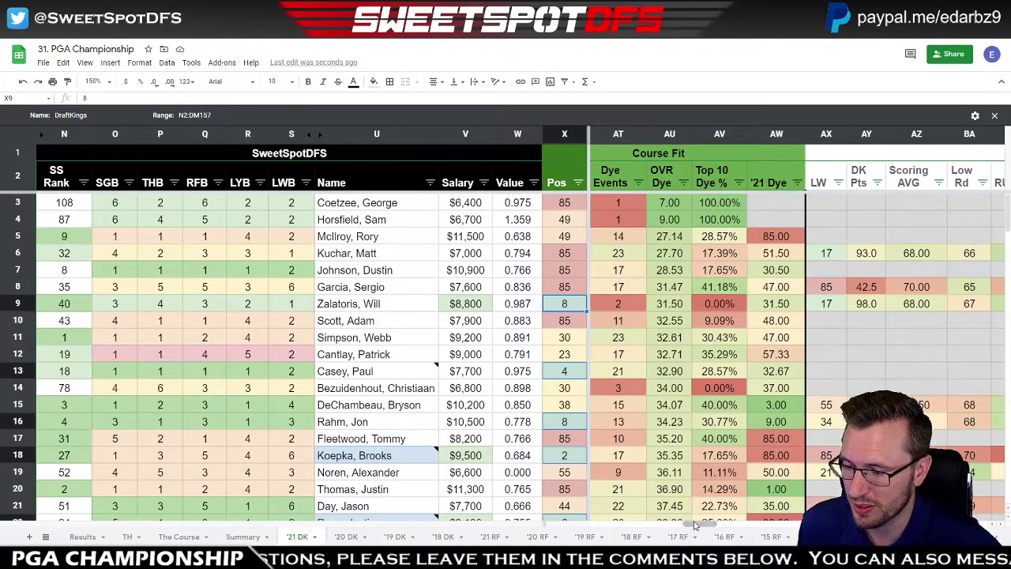
# - Sort the players by Long Stats SG: OTT in descending order and select the Pos cells X4 and X8
pyautogui.moveTo(695, 524); pyautogui.dragTo(830, 521)
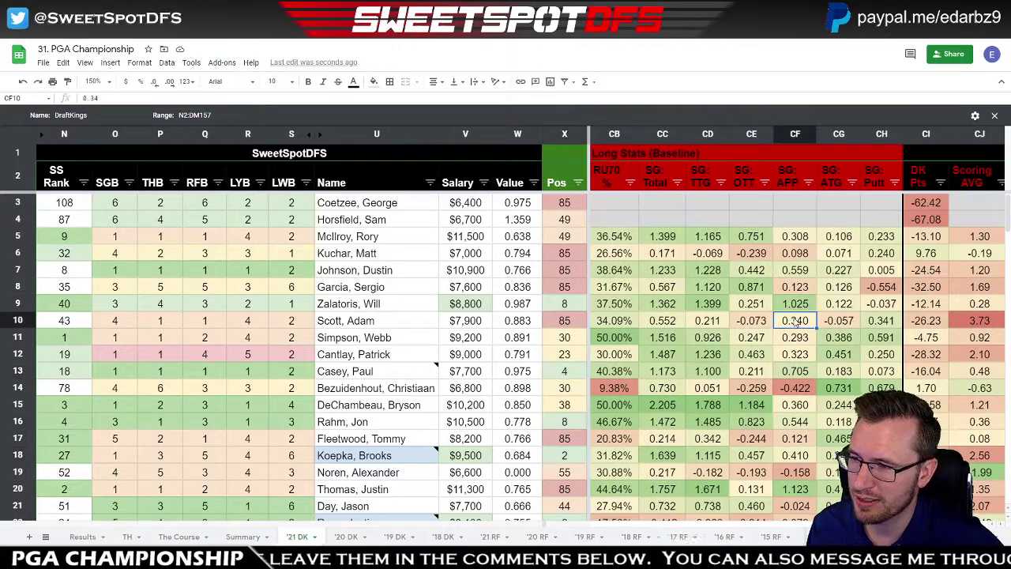
pyautogui.click(764, 182)
pyautogui.click(700, 219)
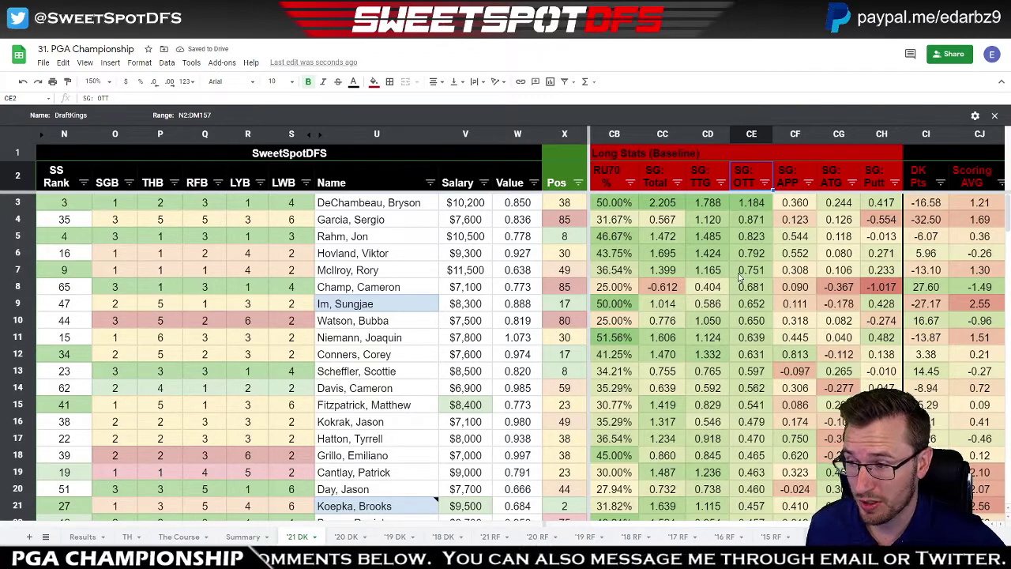
pyautogui.click(564, 219)
pyautogui.keyDown('ctrl'); pyautogui.click(564, 287); pyautogui.keyUp('ctrl')
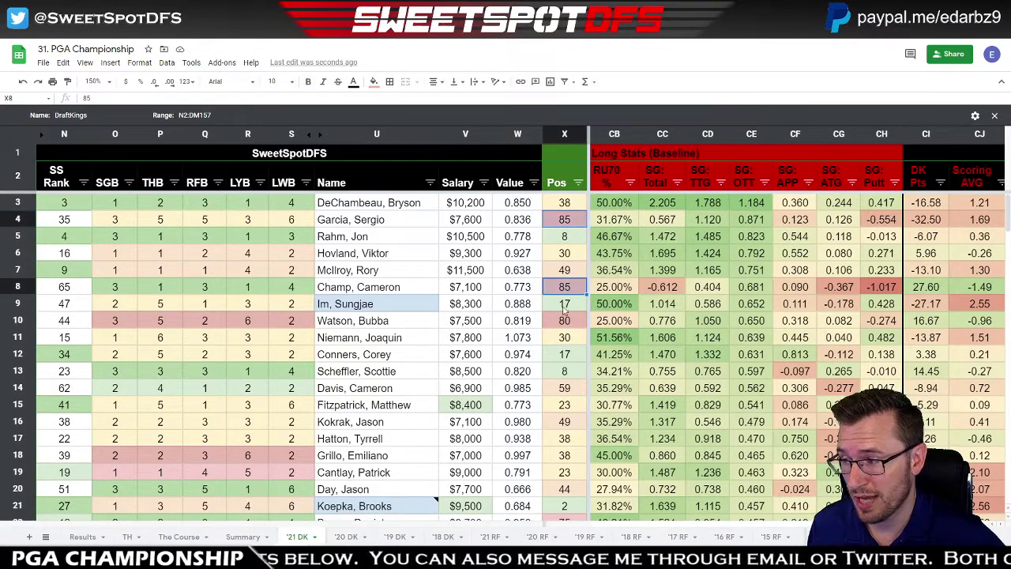
pyautogui.keyDown('ctrl'); pyautogui.click(564, 320); pyautogui.keyUp('ctrl')
pyautogui.keyDown('ctrl'); pyautogui.click(564, 321); pyautogui.keyUp('ctrl')
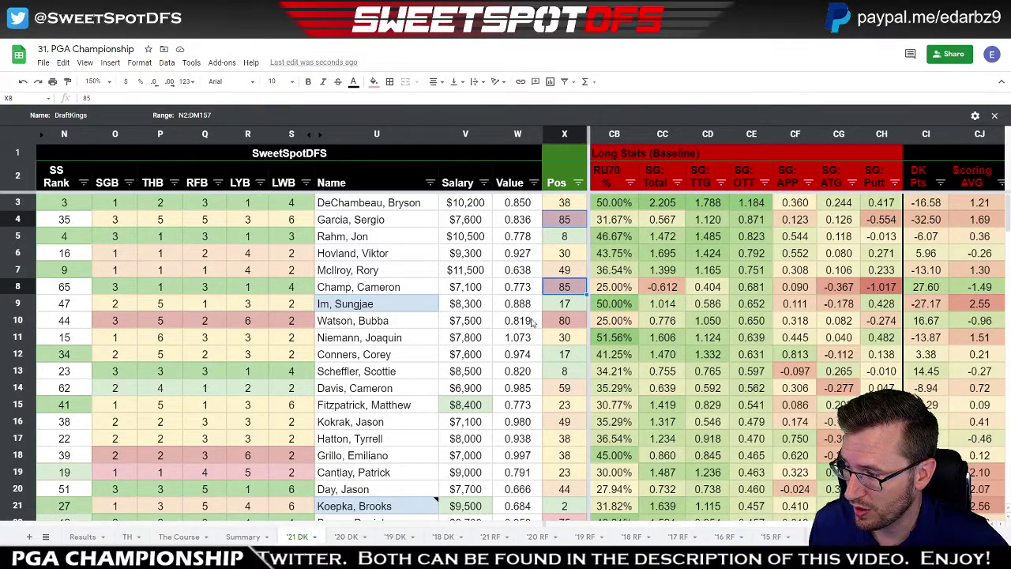
# - Check the highlighted salaries in V15 and V21, along with the name cells of Brooks Koepka and Joaquin Niemann
pyautogui.click(465, 407)
pyautogui.keyDown('ctrl'); pyautogui.click(483, 495); pyautogui.keyUp('ctrl')
pyautogui.scroll(-1, 402, 399)
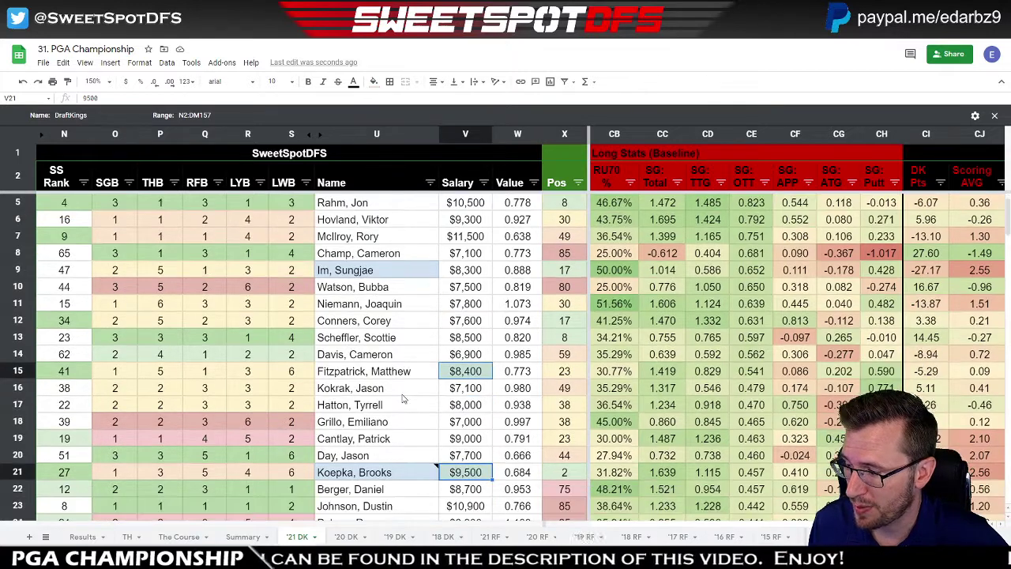
pyautogui.scroll(1, 402, 399)
pyautogui.click(379, 512)
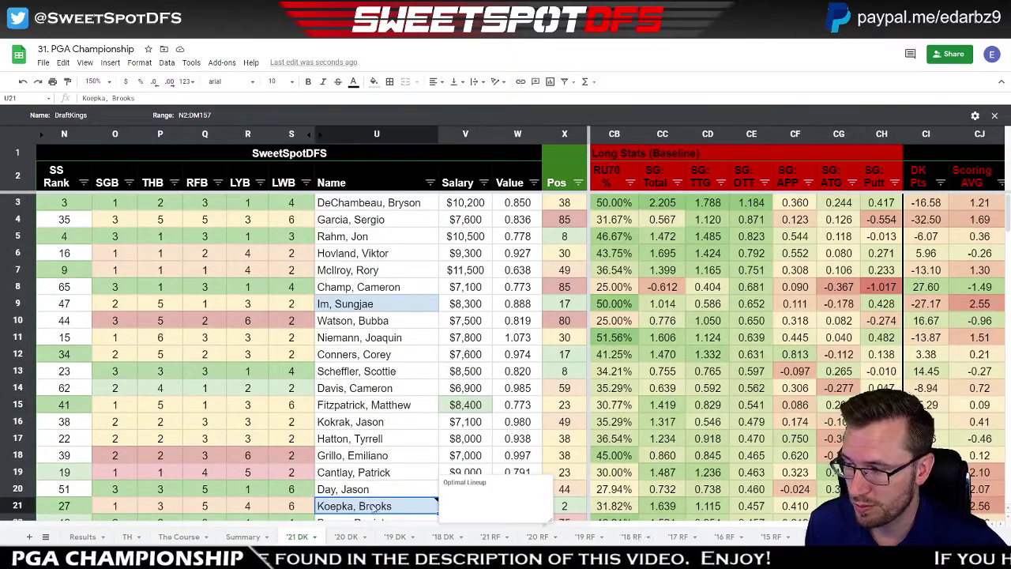
pyautogui.keyDown('ctrl'); pyautogui.click(396, 337); pyautogui.keyUp('ctrl')
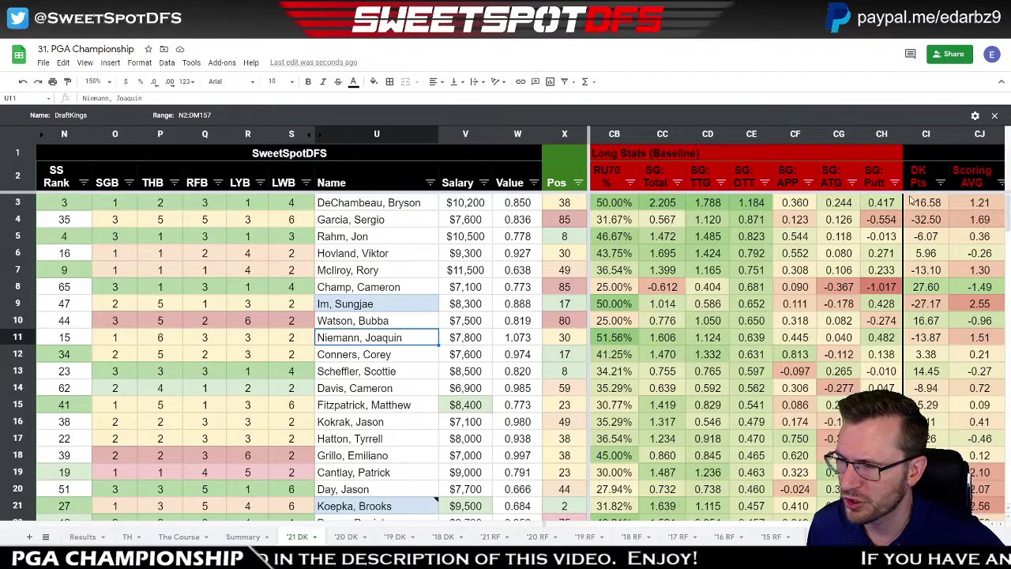
# - Sort the players by Long Stats SG: APP in descending order and select Pos cells X3, X5, X8:X9 and X11:X13
pyautogui.click(808, 183)
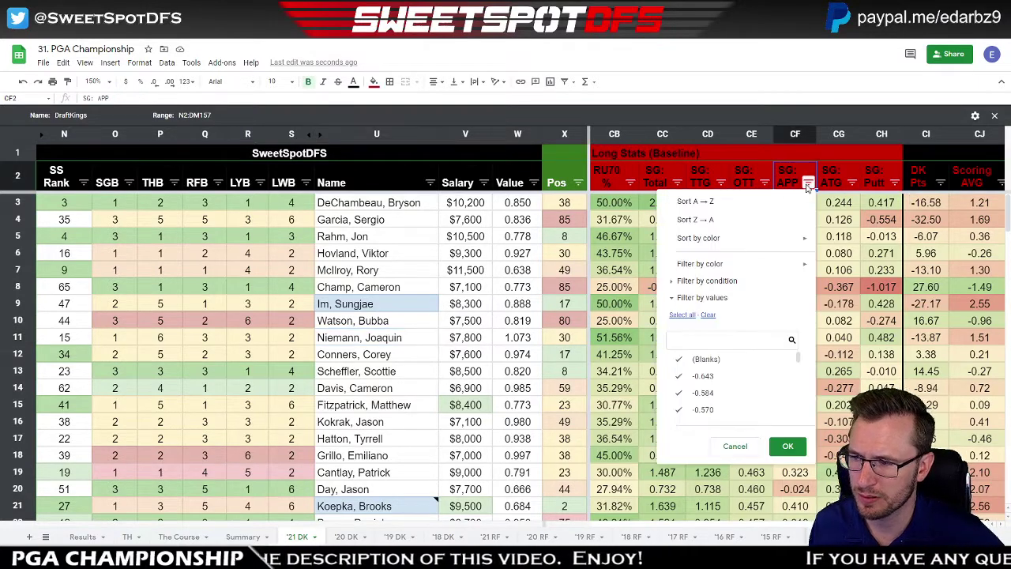
pyautogui.click(712, 222)
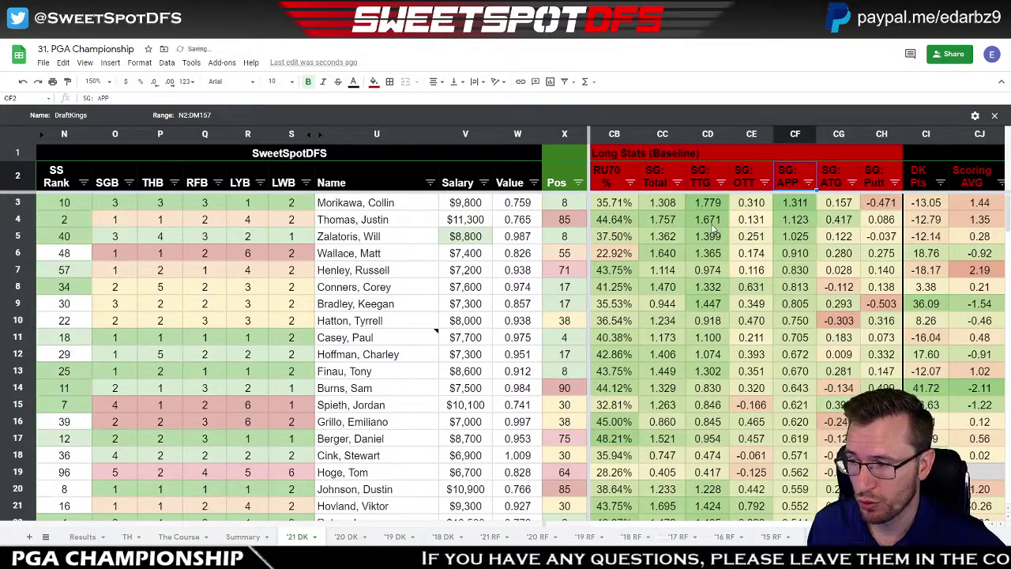
pyautogui.click(569, 371)
pyautogui.moveTo(569, 371); pyautogui.dragTo(563, 204)
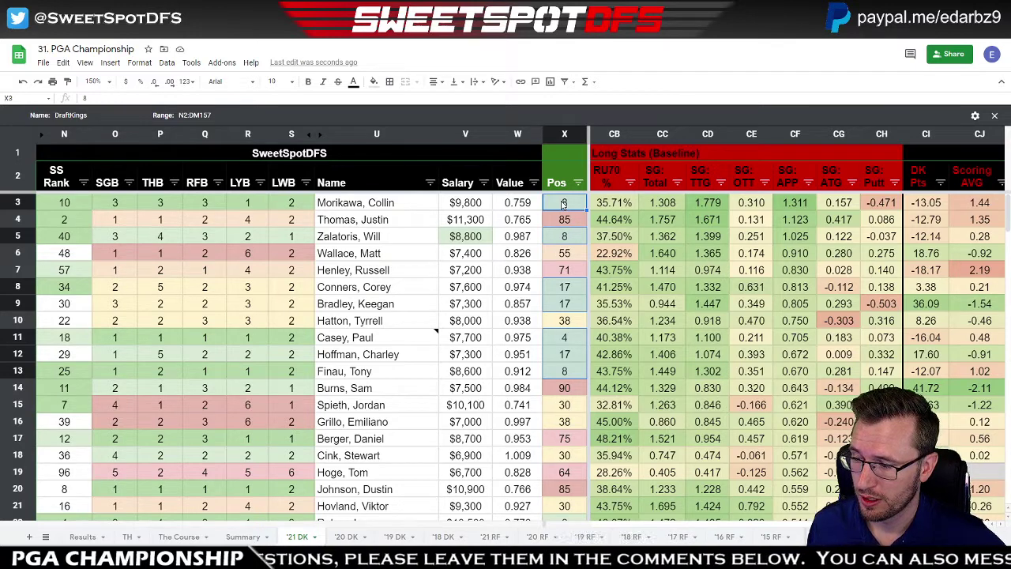
# - Add Pos cell X22 to the selection, then check the name cells of Will Zalatoris, Paul Casey and Hideki Matsuyama
pyautogui.click(564, 523)
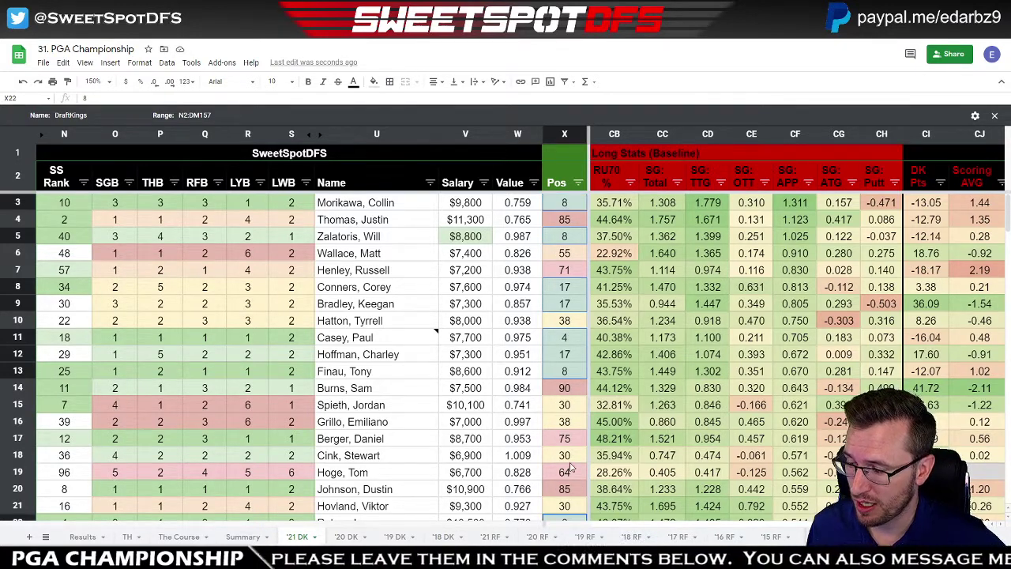
pyautogui.scroll(1, 559, 477)
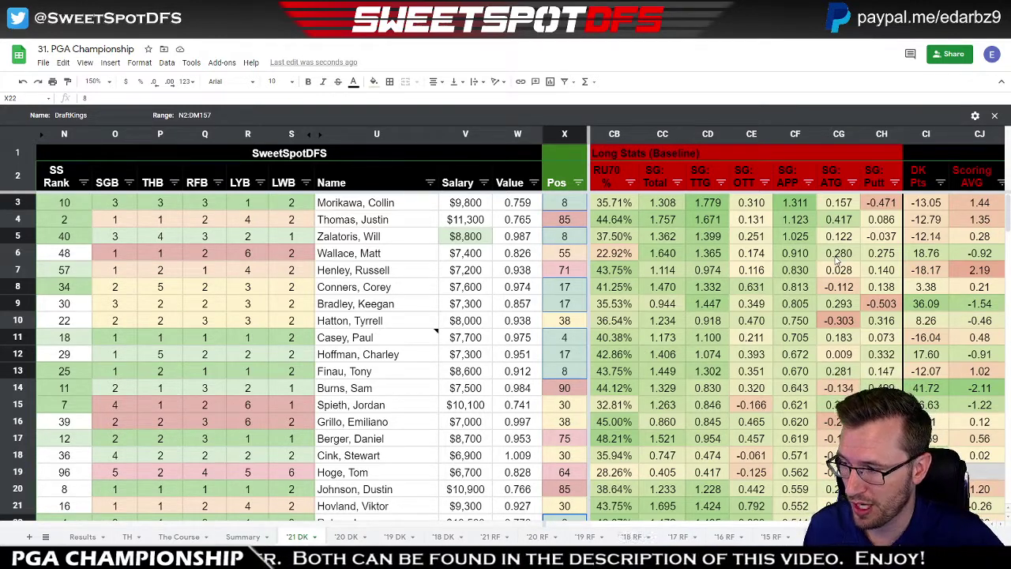
pyautogui.click(391, 238)
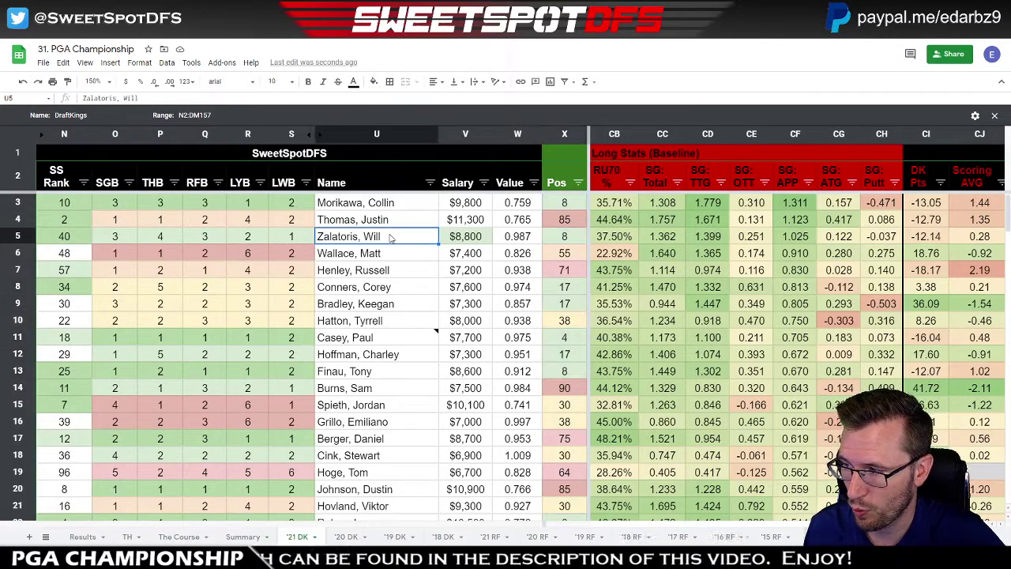
pyautogui.click(364, 338)
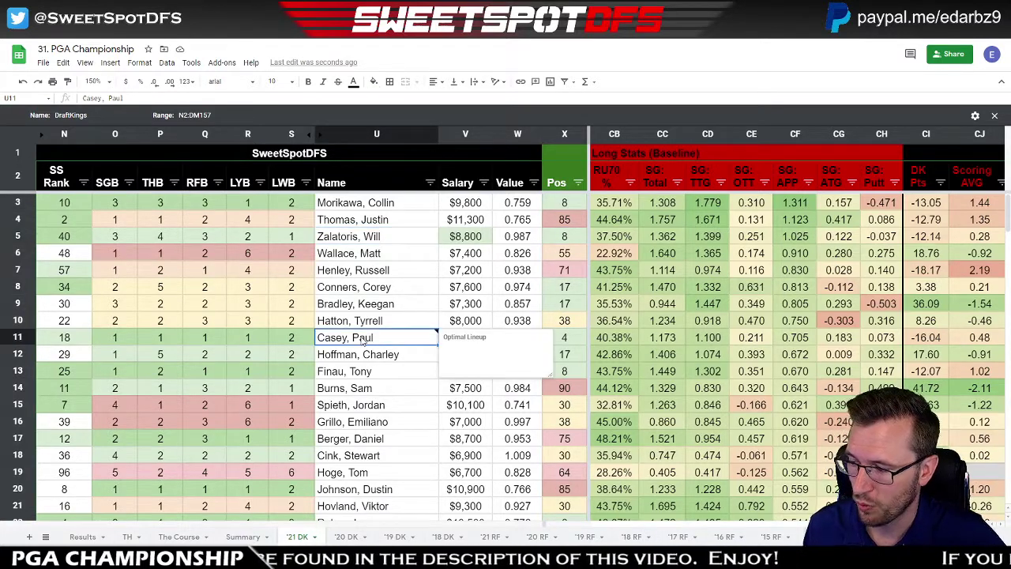
pyautogui.scroll(-2, 364, 338)
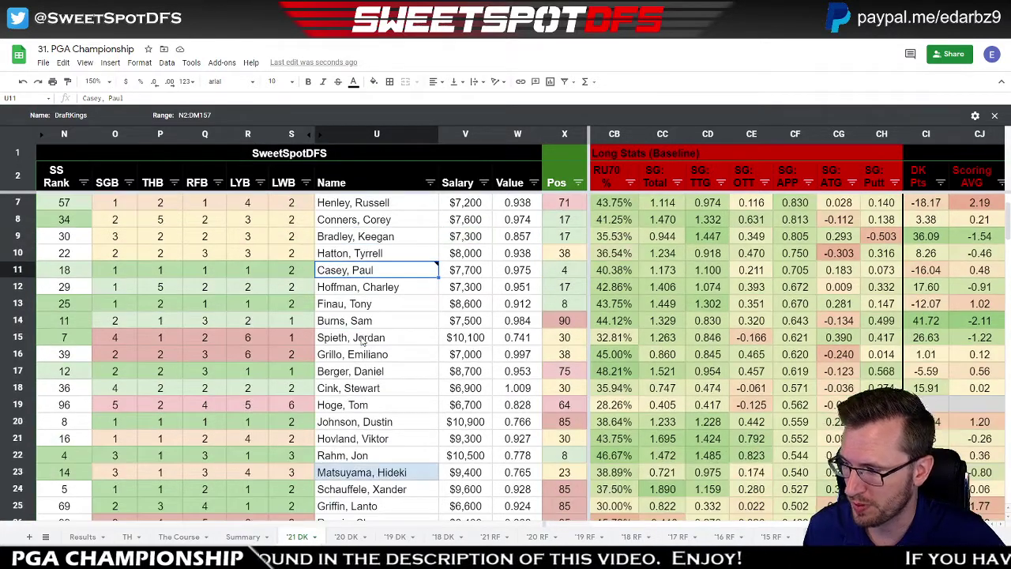
pyautogui.click(395, 476)
pyautogui.scroll(2, 659, 294)
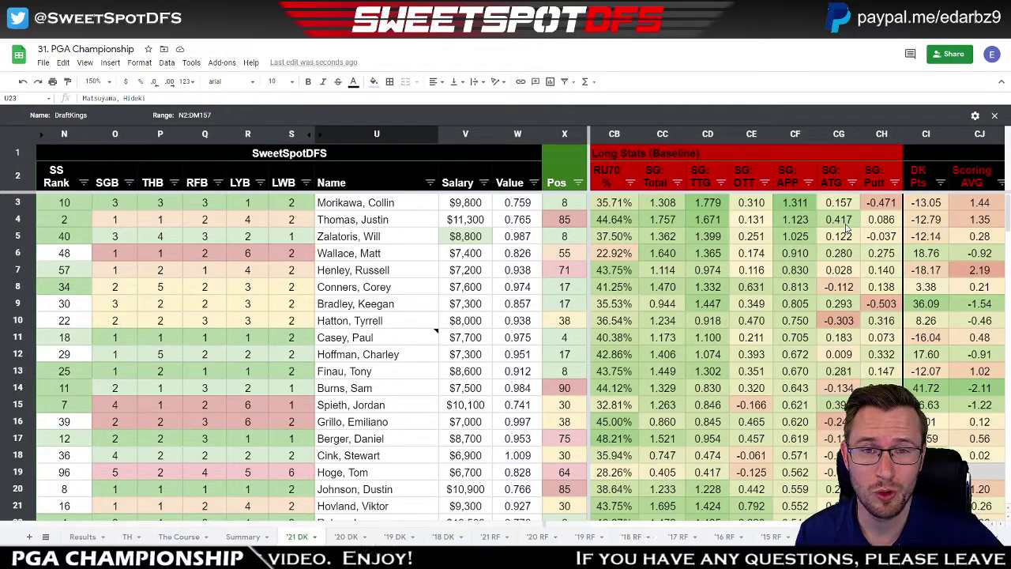
# - Sort the players by Long Stats SG: ATG in descending order, then by SG: Putt in descending order
pyautogui.click(851, 182)
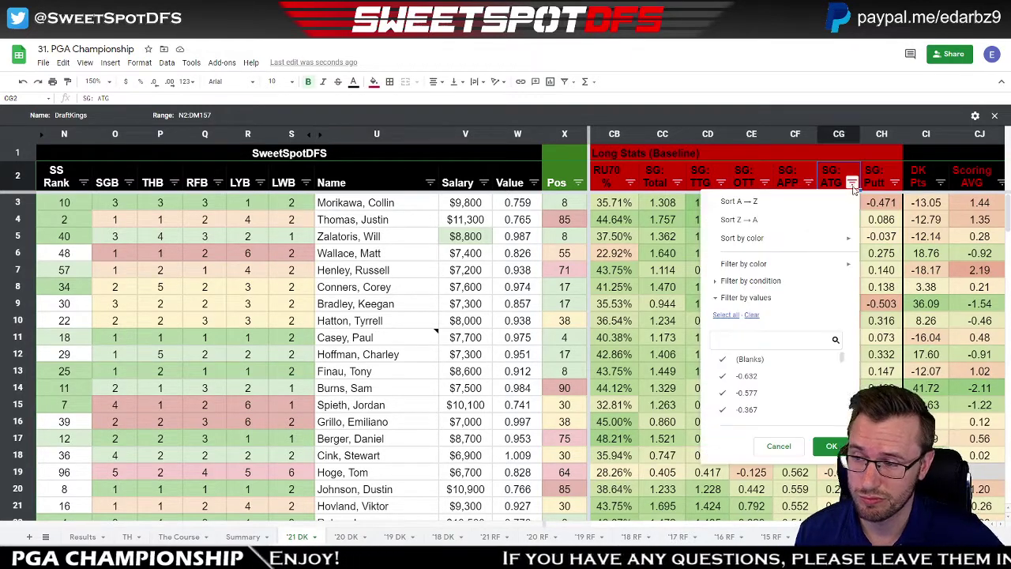
pyautogui.click(744, 221)
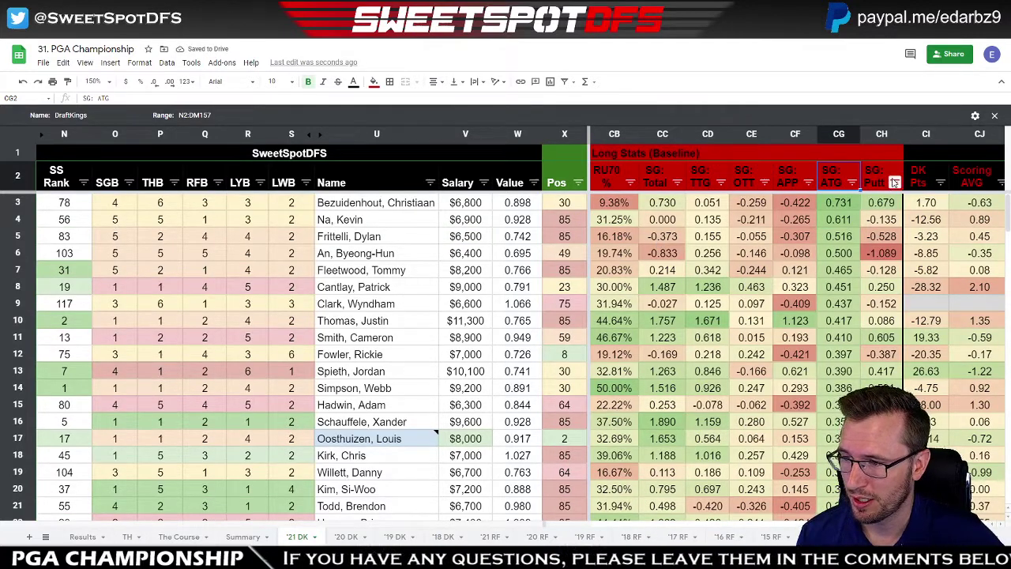
pyautogui.click(895, 183)
pyautogui.click(790, 219)
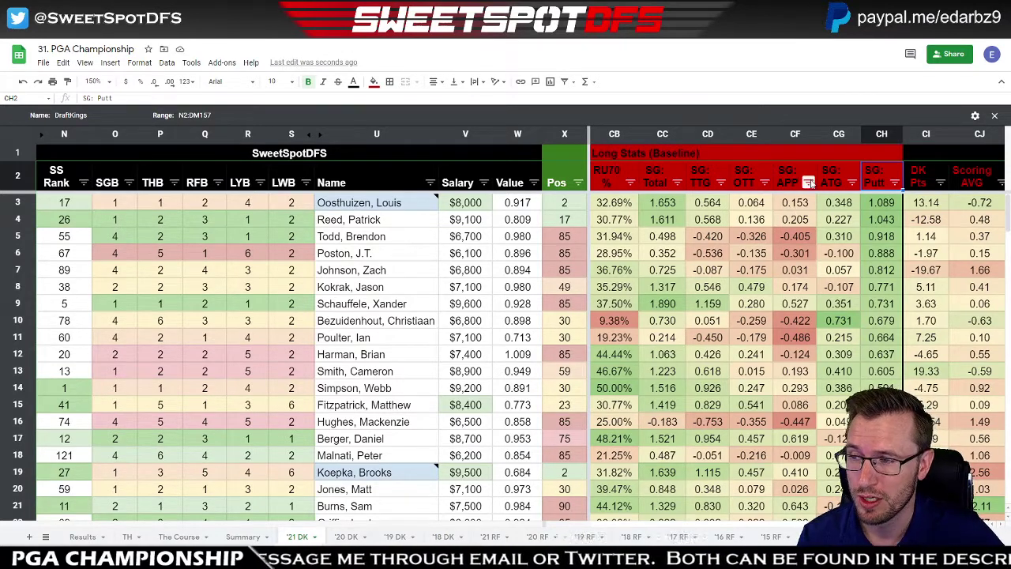
# - Sort the players by Long Stats SG: APP in descending order and check names U3:U17, especially Paul Casey and Will Zalatoris
pyautogui.click(808, 183)
pyautogui.click(775, 219)
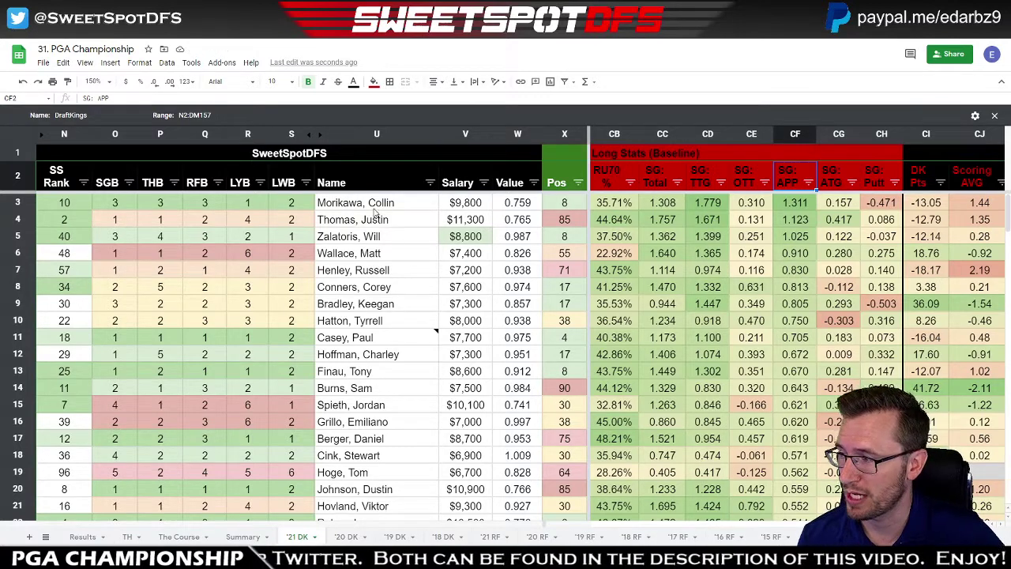
pyautogui.moveTo(374, 207); pyautogui.dragTo(375, 441)
pyautogui.click(382, 341)
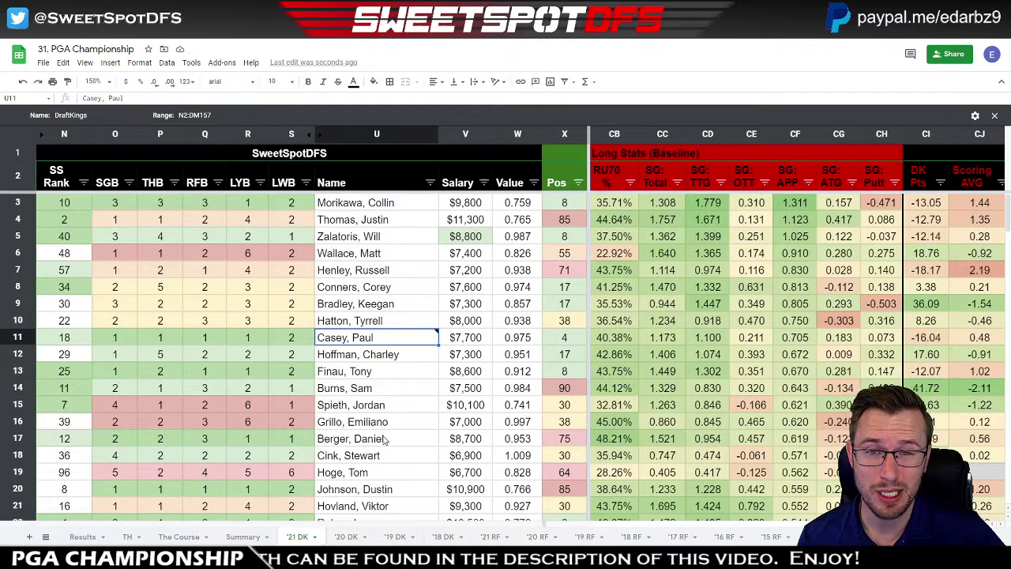
pyautogui.click(362, 241)
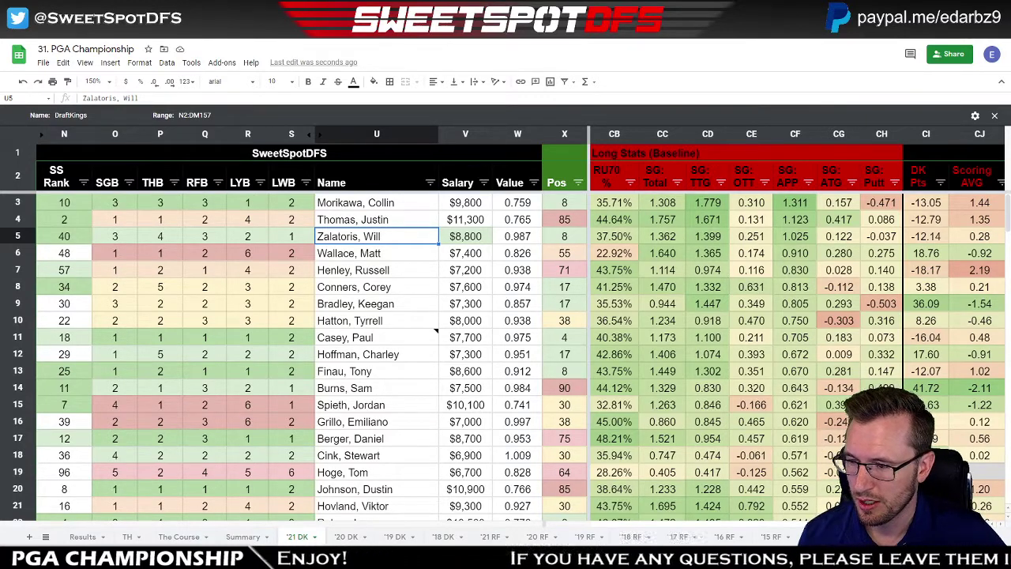
# - Sort the players by Extra Stats BA in ascending order, then by BoB in descending order
pyautogui.hscroll(4, 797, 350)
pyautogui.hscroll(5, 797, 349)
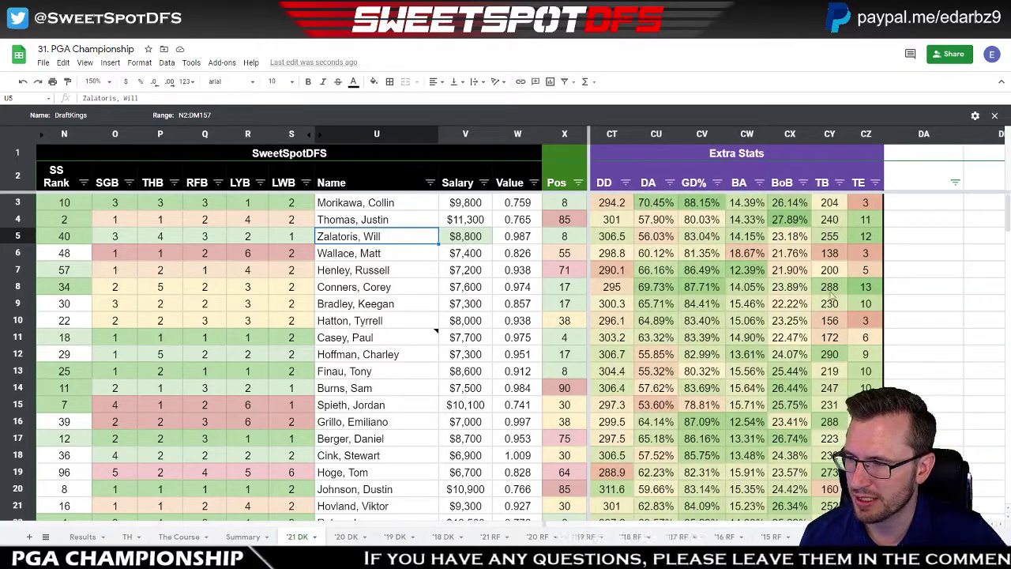
pyautogui.click(759, 182)
pyautogui.click(695, 208)
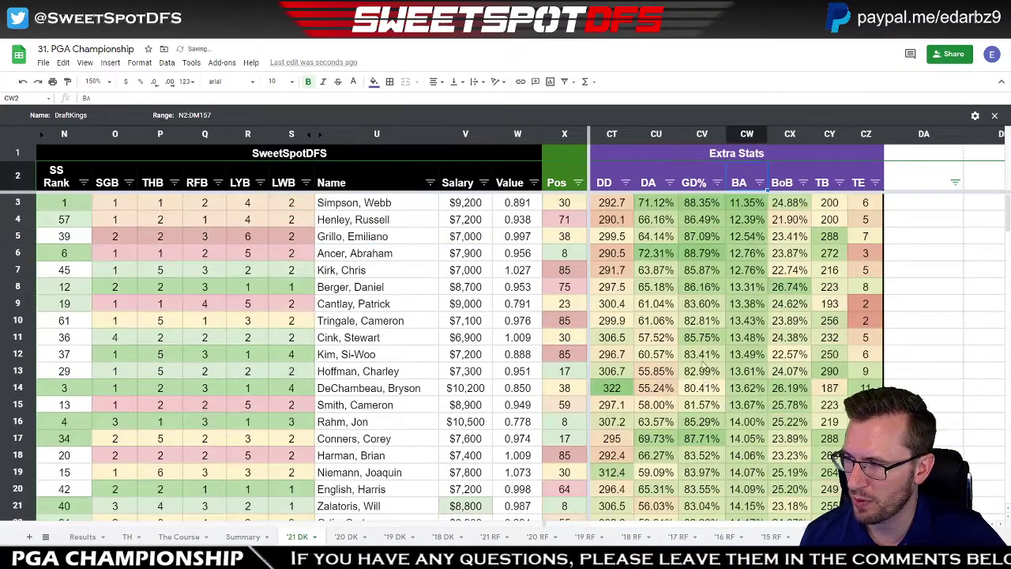
pyautogui.click(802, 183)
pyautogui.click(749, 219)
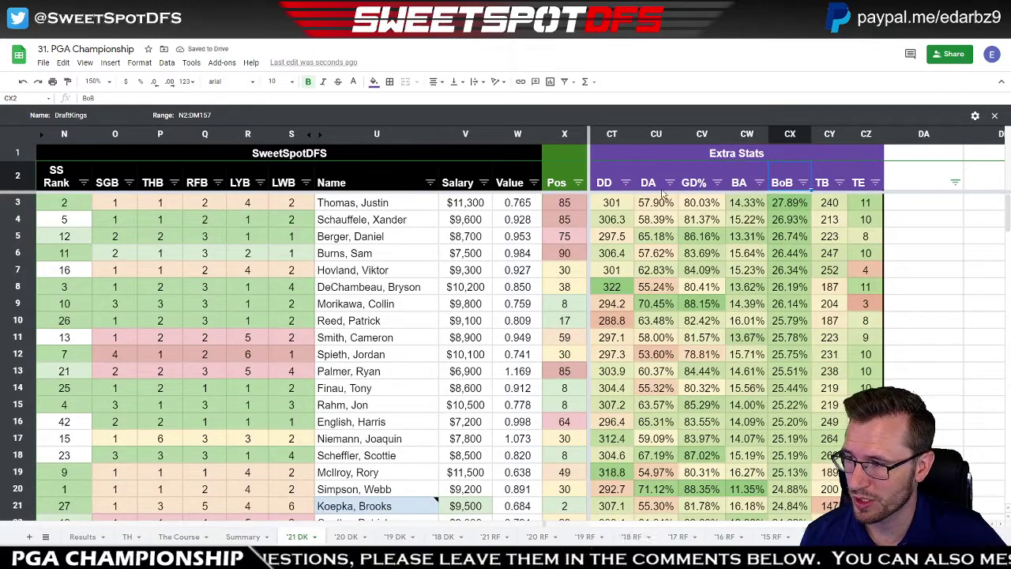
# - Sort the players by Extra Stats GD% in descending order, then by DA in descending order
pyautogui.click(717, 182)
pyautogui.click(673, 219)
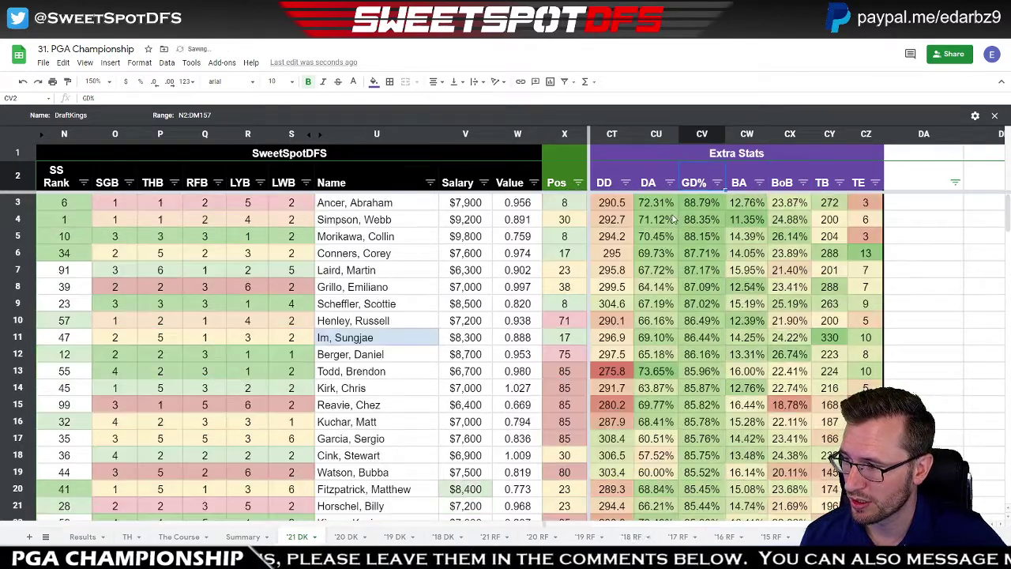
pyautogui.click(669, 182)
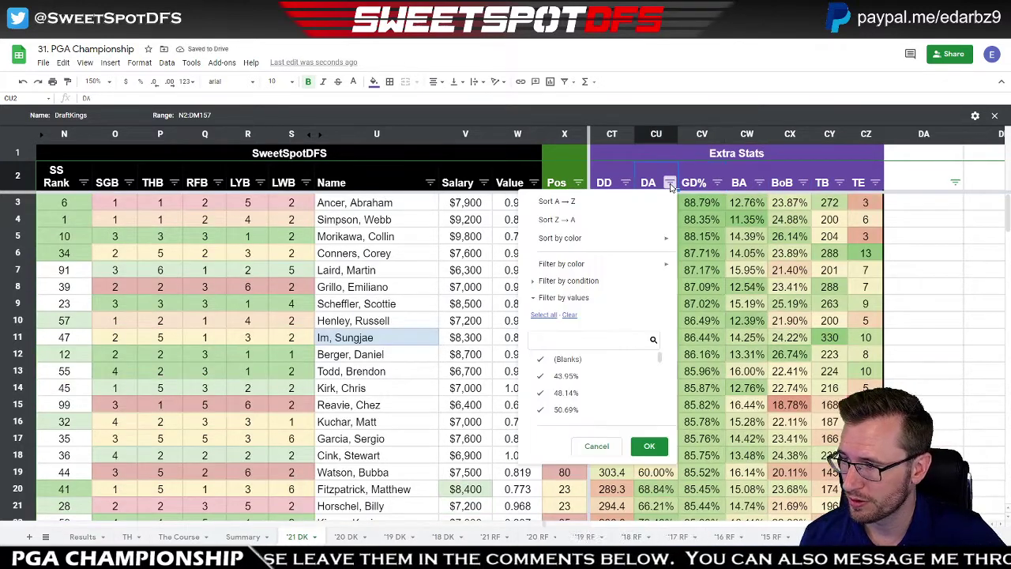
pyautogui.click(642, 221)
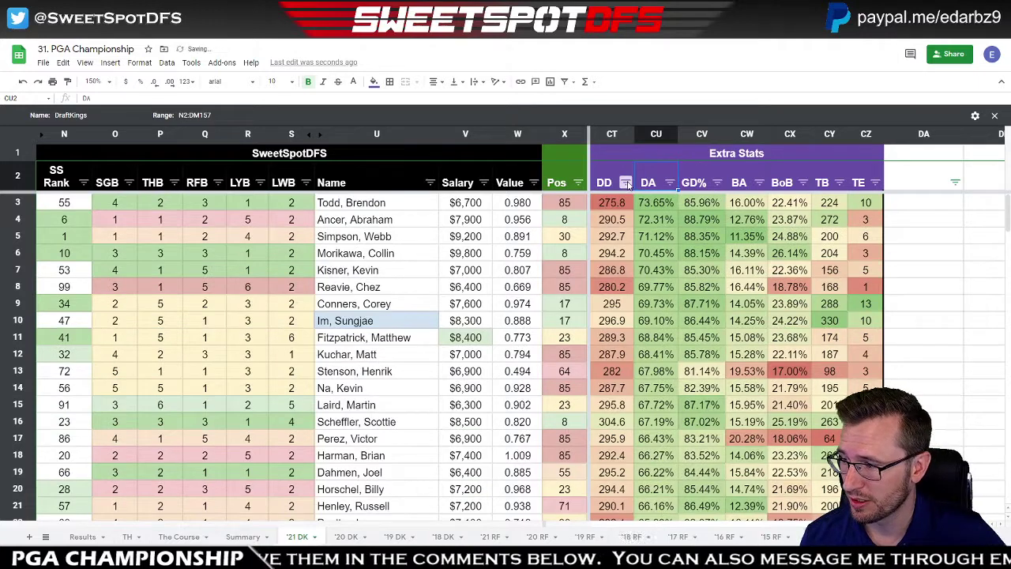
# - Sort the players by Extra Stats DD in descending order and review the ranking down to row 40
pyautogui.click(624, 182)
pyautogui.click(596, 223)
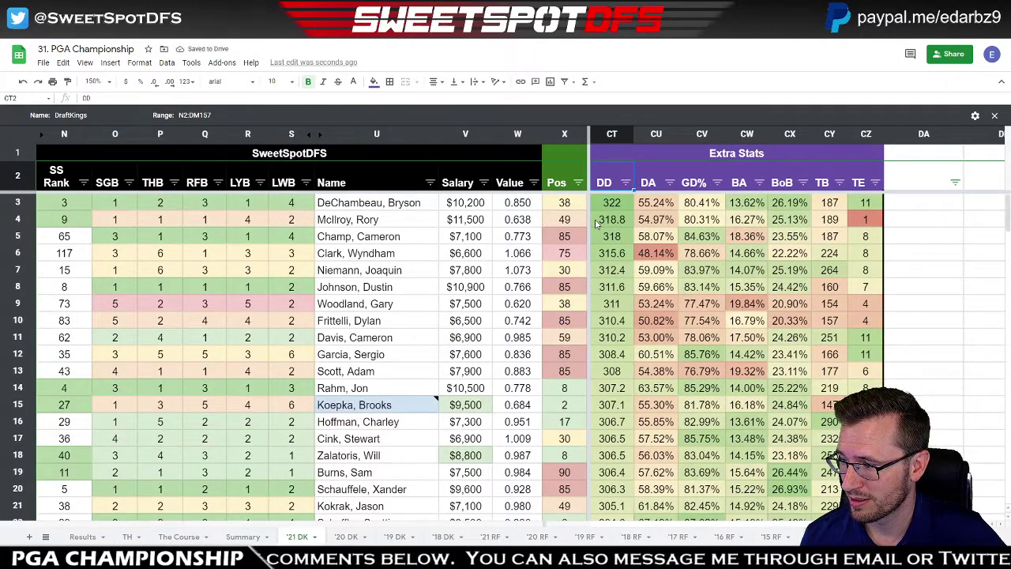
pyautogui.scroll(-4, 760, 293)
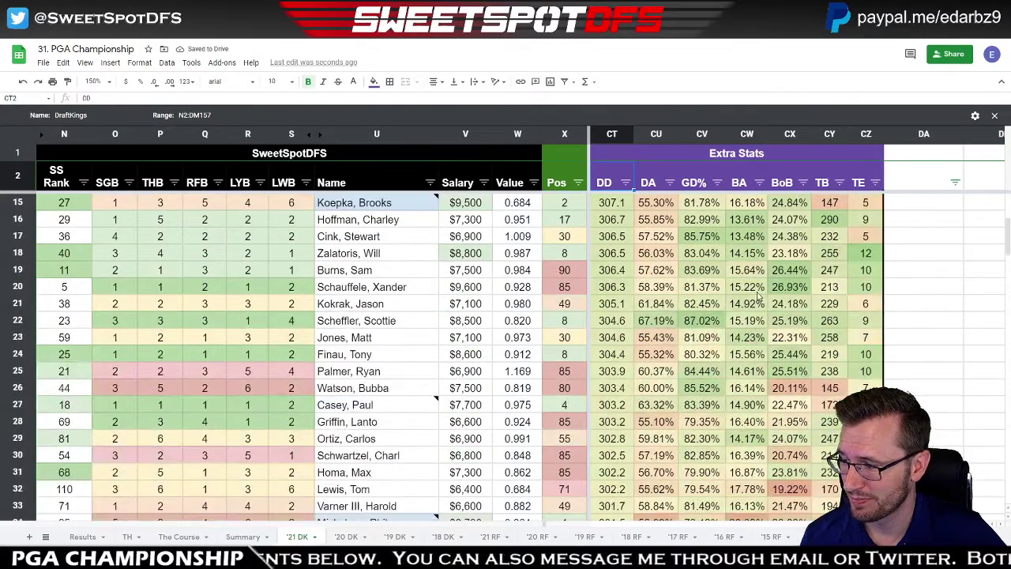
pyautogui.scroll(4, 759, 293)
pyautogui.scroll(-7, 759, 293)
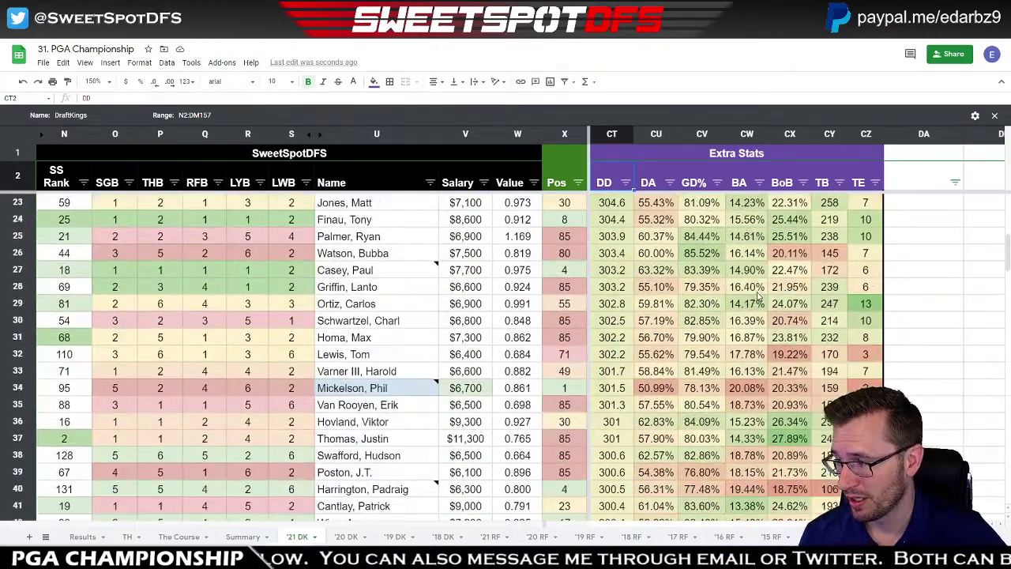
# - Select the names U3:U40, down to Padraig Harrington, and compare their DD values with the finishing positions
pyautogui.click(384, 489)
pyautogui.hotkey('ctrl', 'shift', 'Up')
pyautogui.hotkey('shift', 'Down')
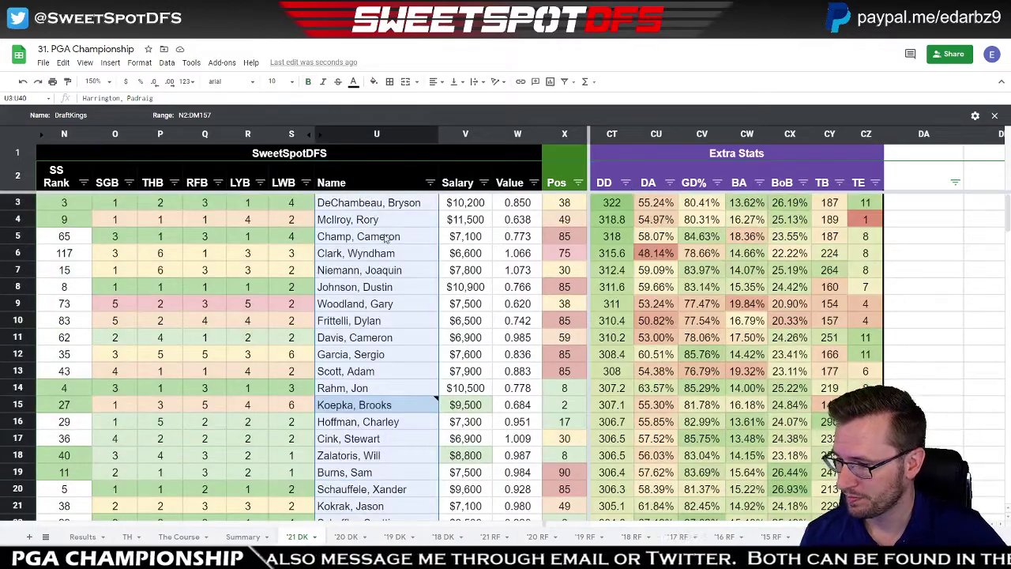
pyautogui.scroll(-2, 388, 288)
pyautogui.scroll(-7, 388, 288)
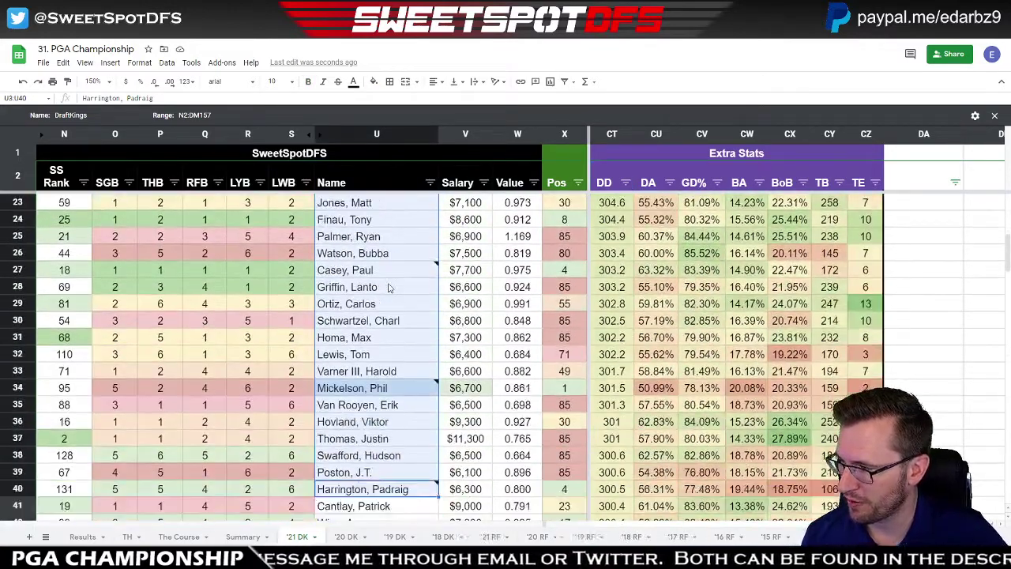
pyautogui.scroll(9, 390, 287)
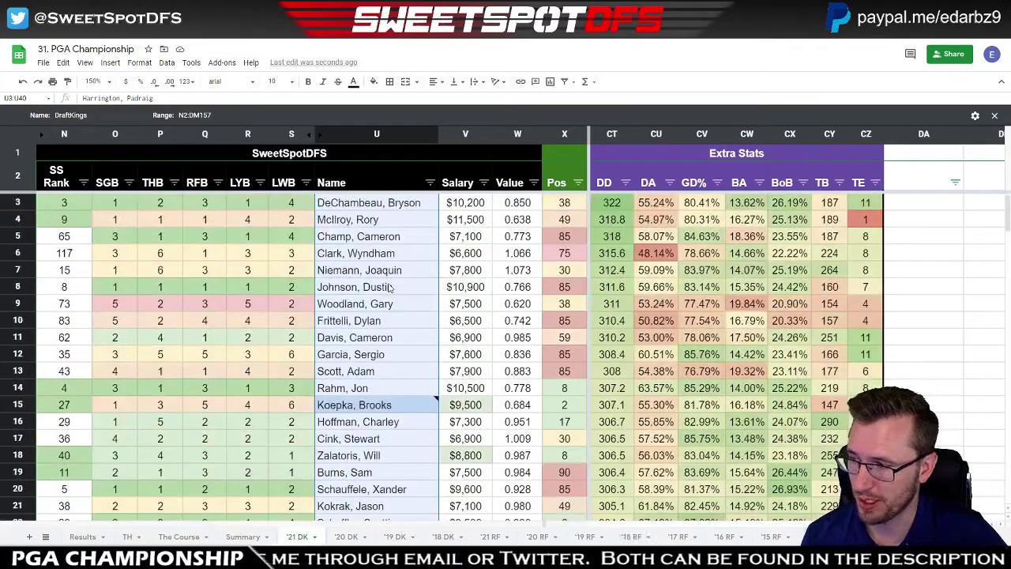
pyautogui.scroll(-7, 396, 288)
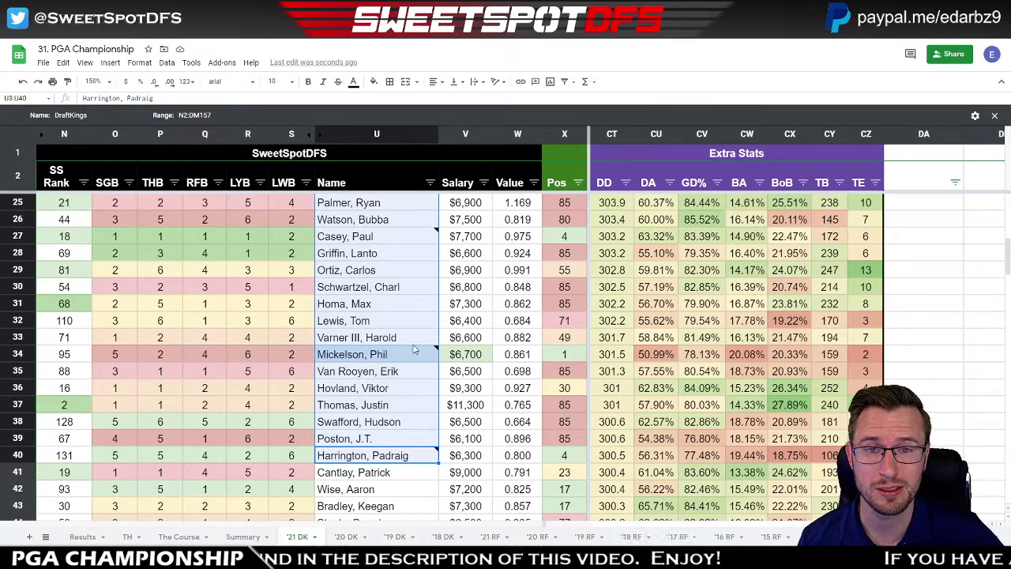
pyautogui.scroll(7, 414, 350)
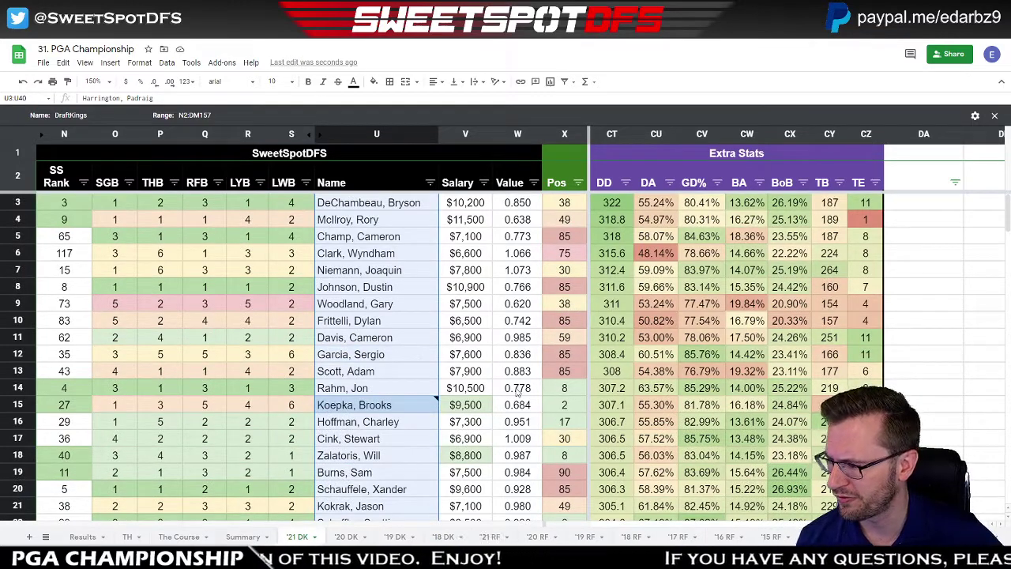
pyautogui.scroll(-7, 522, 395)
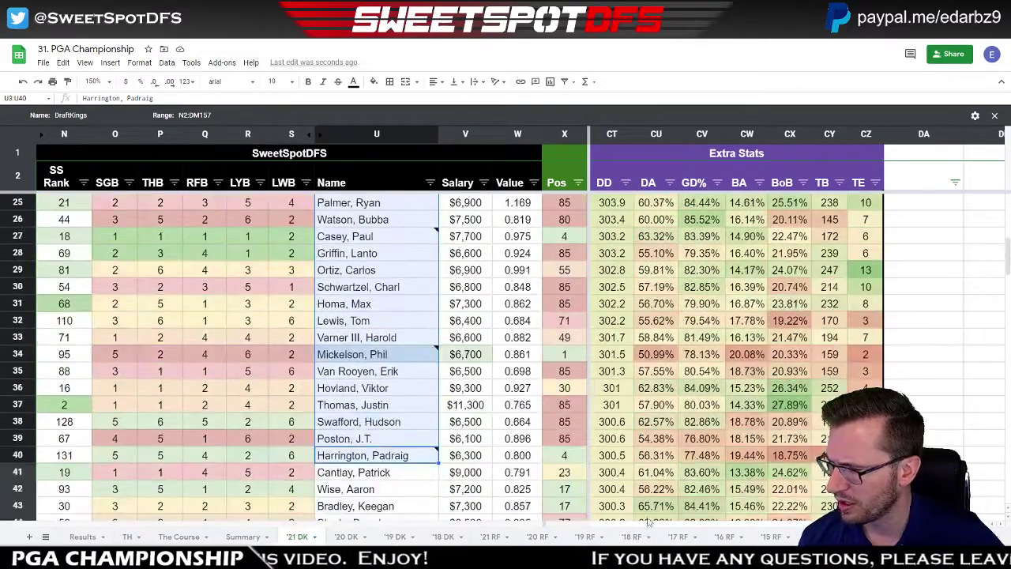
# - Return to the Tournament Information columns and sort the players by Pos in ascending order
pyautogui.moveTo(936, 525); pyautogui.dragTo(667, 528)
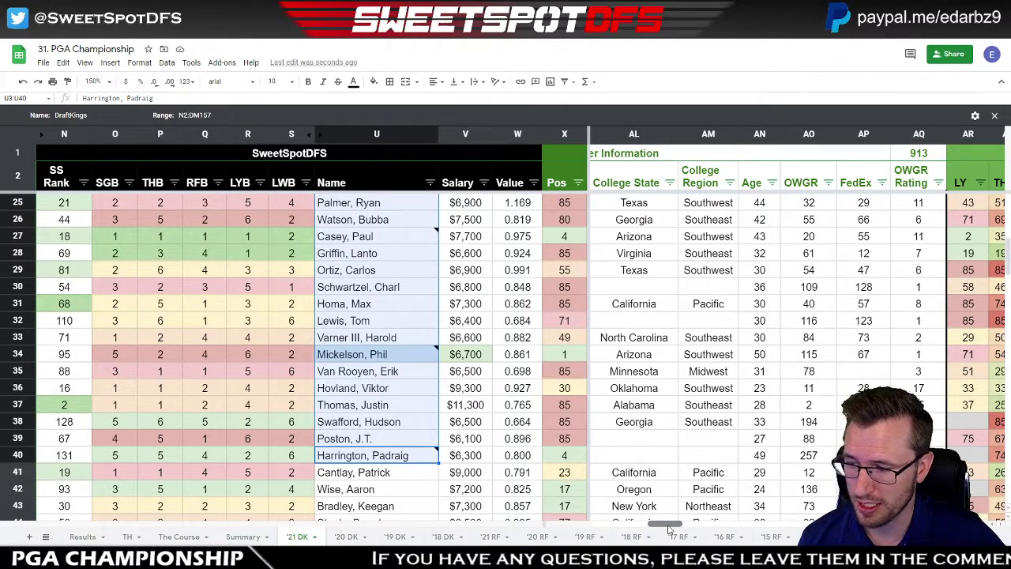
pyautogui.moveTo(652, 531); pyautogui.dragTo(556, 528)
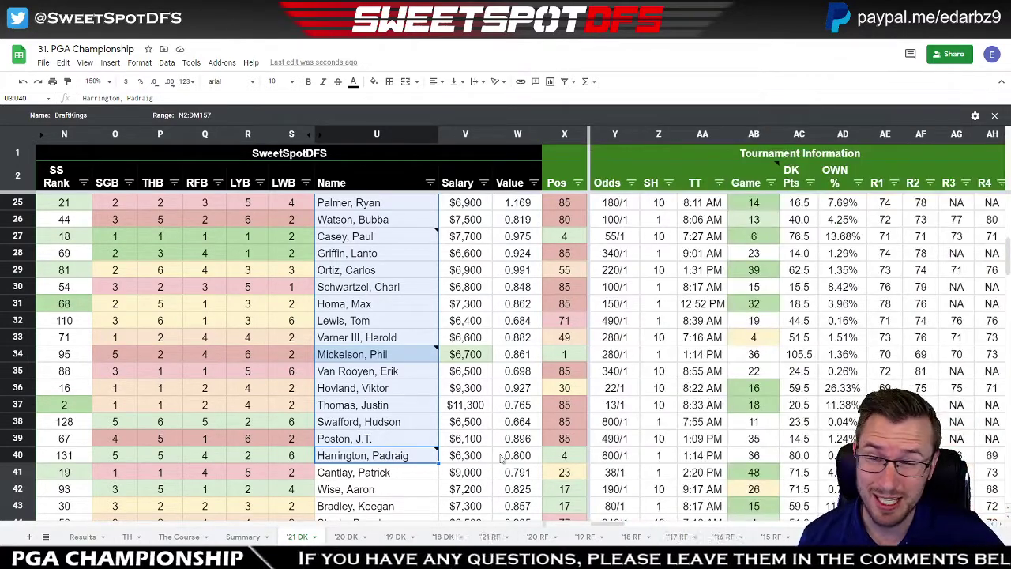
pyautogui.scroll(8, 709, 339)
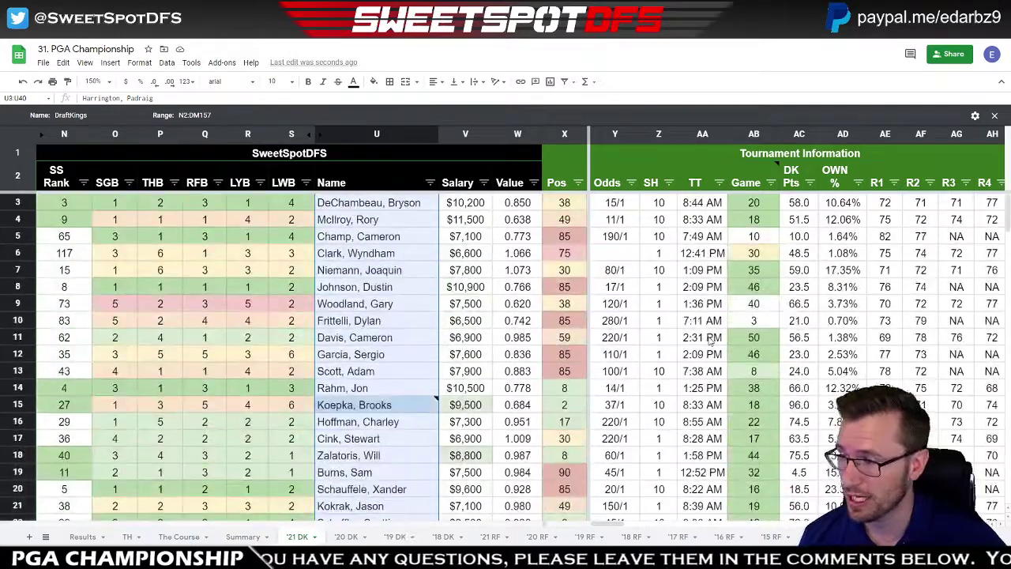
pyautogui.click(578, 183)
pyautogui.click(518, 206)
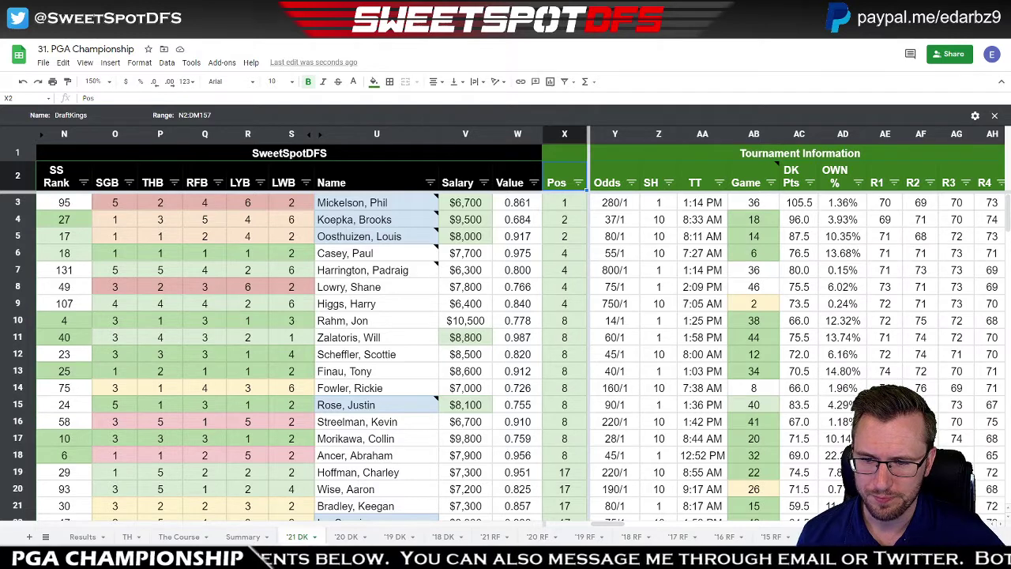
# - Examine the Game column of the Tournament Information and select cells AB4:AB6 for the players in rows 4 to 6
pyautogui.click(885, 289)
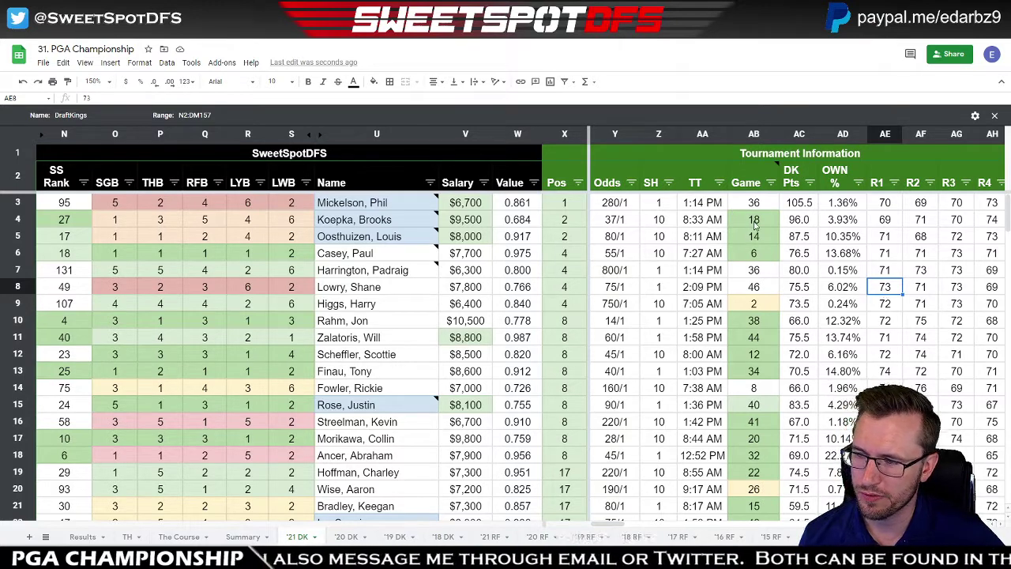
pyautogui.moveTo(755, 225); pyautogui.dragTo(753, 256)
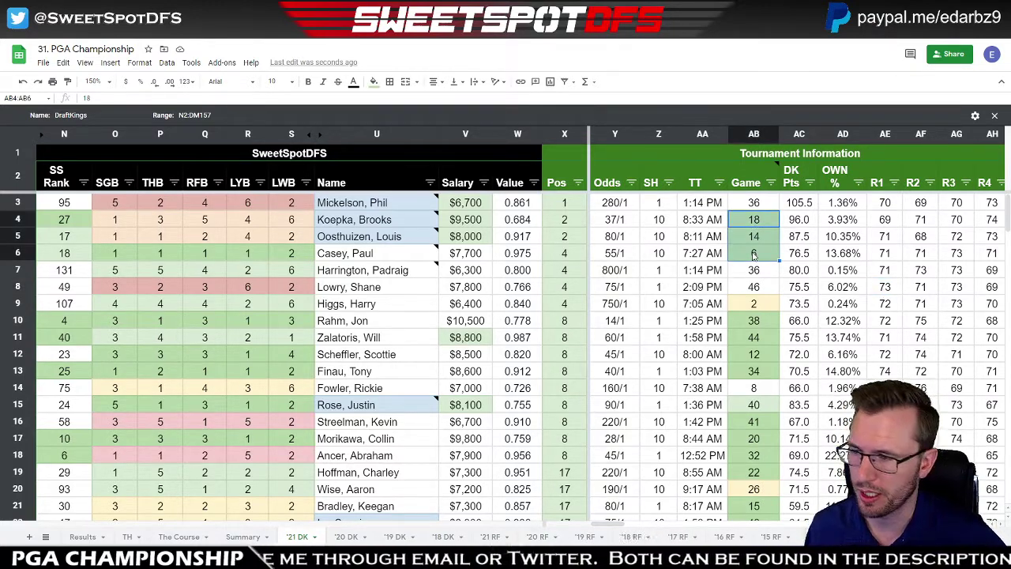
pyautogui.click(754, 134)
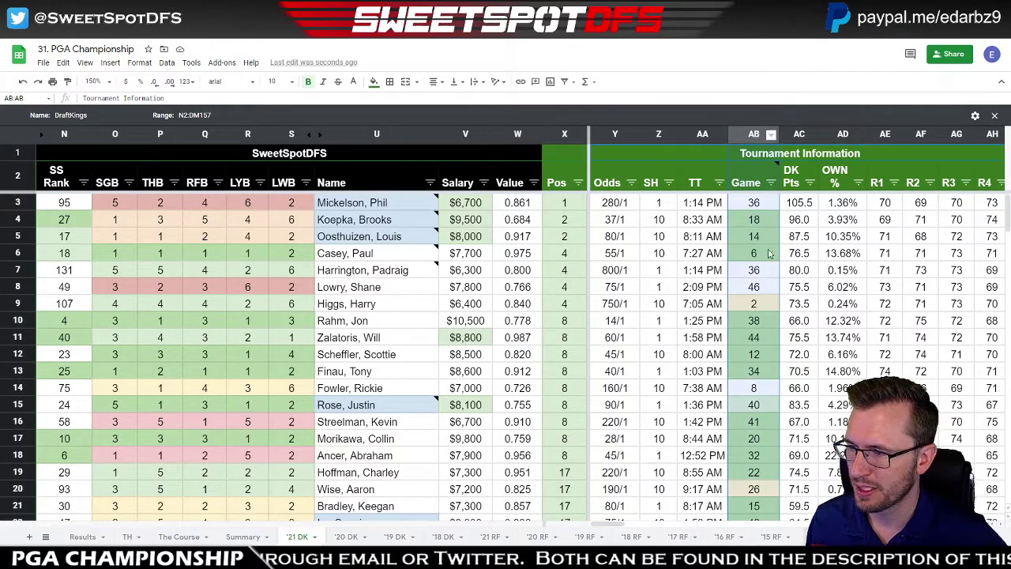
pyautogui.moveTo(762, 225); pyautogui.dragTo(762, 255)
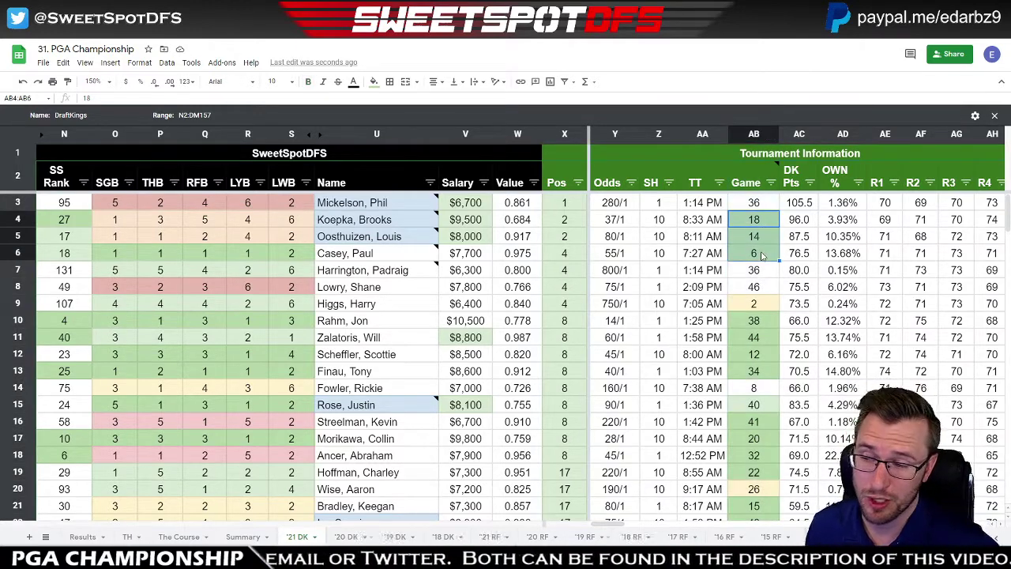
# - Select the SS Rank cells N4:N6, N10, N11, N13 and N17:N18 to review the ranks of those top finishers
pyautogui.moveTo(85, 221); pyautogui.dragTo(79, 254)
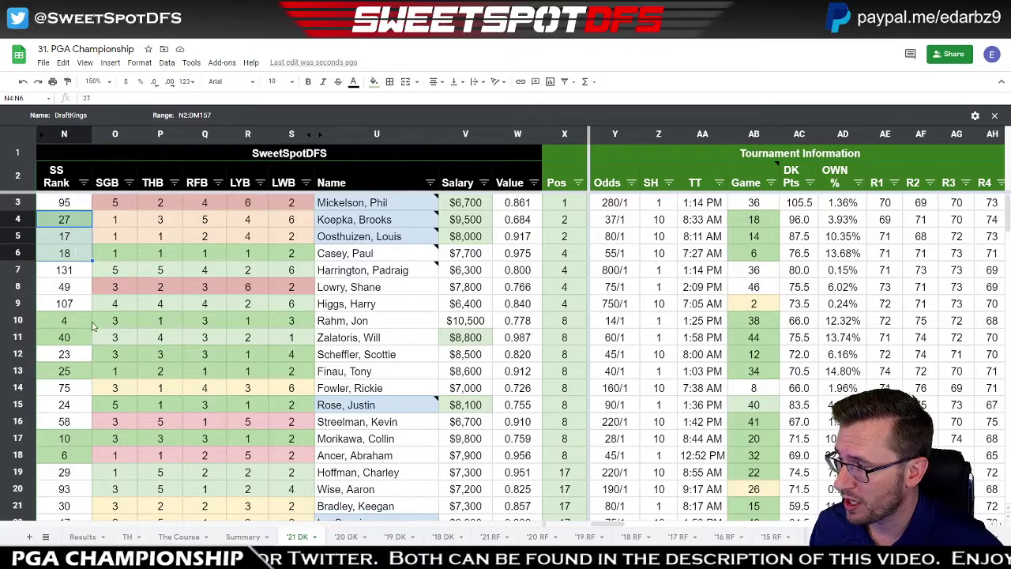
pyautogui.keyDown('ctrl'); pyautogui.click(85, 322); pyautogui.keyUp('ctrl')
pyautogui.keyDown('ctrl'); pyautogui.click(79, 338); pyautogui.keyUp('ctrl')
pyautogui.keyDown('ctrl'); pyautogui.click(73, 374); pyautogui.keyUp('ctrl')
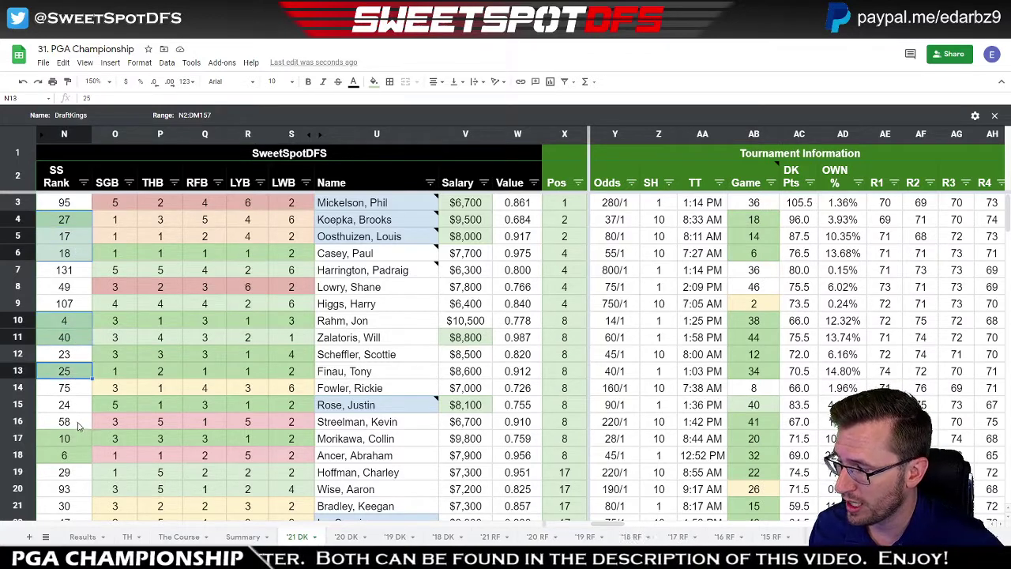
pyautogui.moveTo(78, 439); pyautogui.dragTo(78, 455)
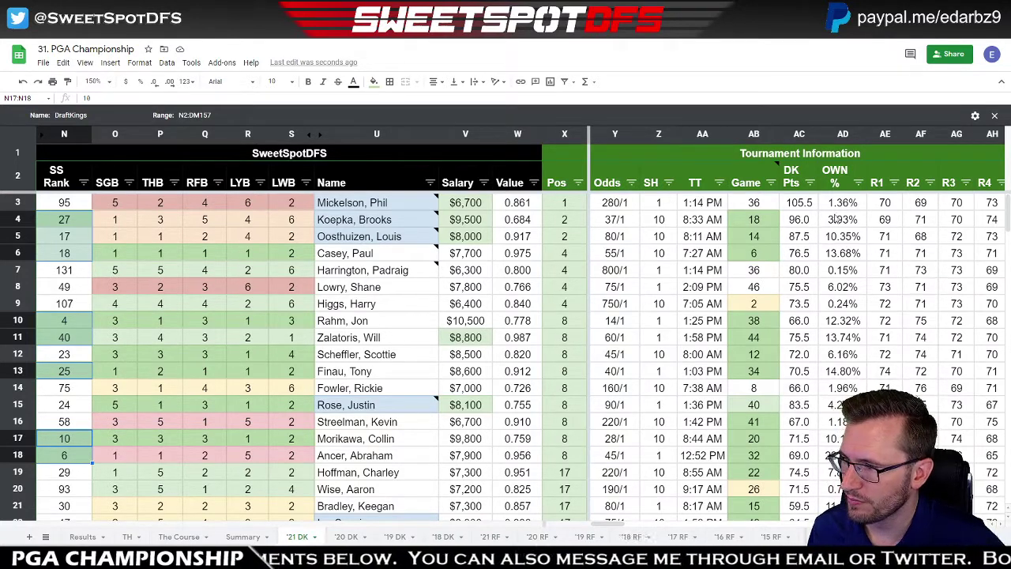
# - Select the Game cells AB4:AB21 and examine the values of the players in the top 21 rows
pyautogui.moveTo(743, 226); pyautogui.dragTo(744, 255)
pyautogui.moveTo(743, 306); pyautogui.dragTo(744, 501)
pyautogui.scroll(-2, 698, 381)
pyautogui.scroll(2, 698, 381)
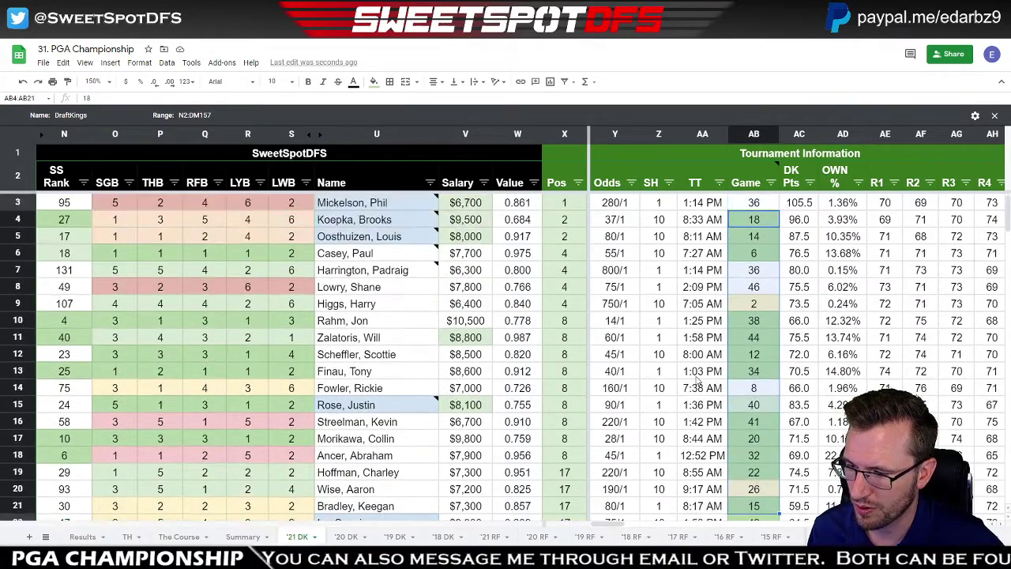
pyautogui.click(663, 344)
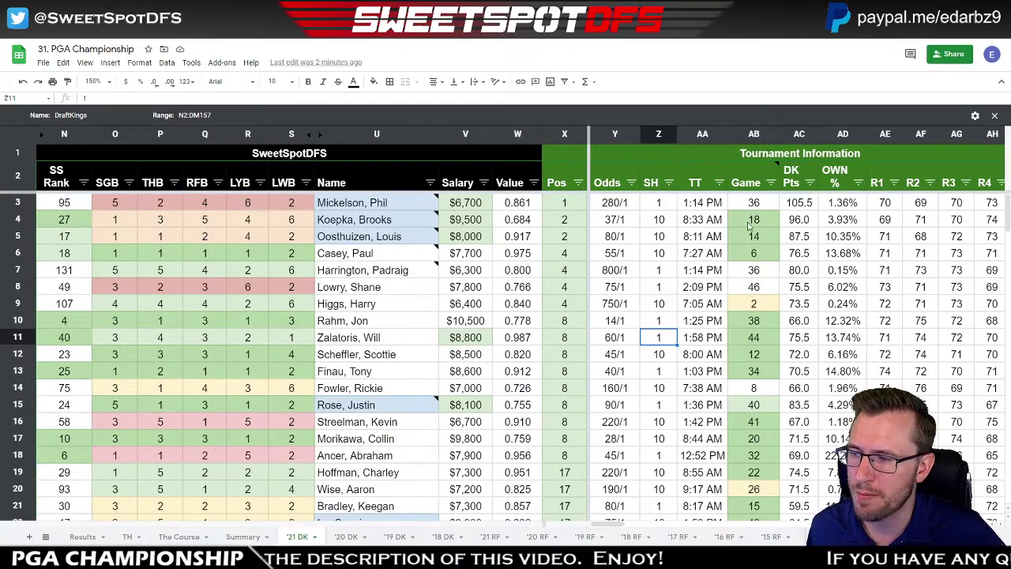
# - Compare the Game values of rows 4 to 6 with those of Mickelson and Harrington, and check both players' odds
pyautogui.moveTo(747, 226); pyautogui.dragTo(752, 259)
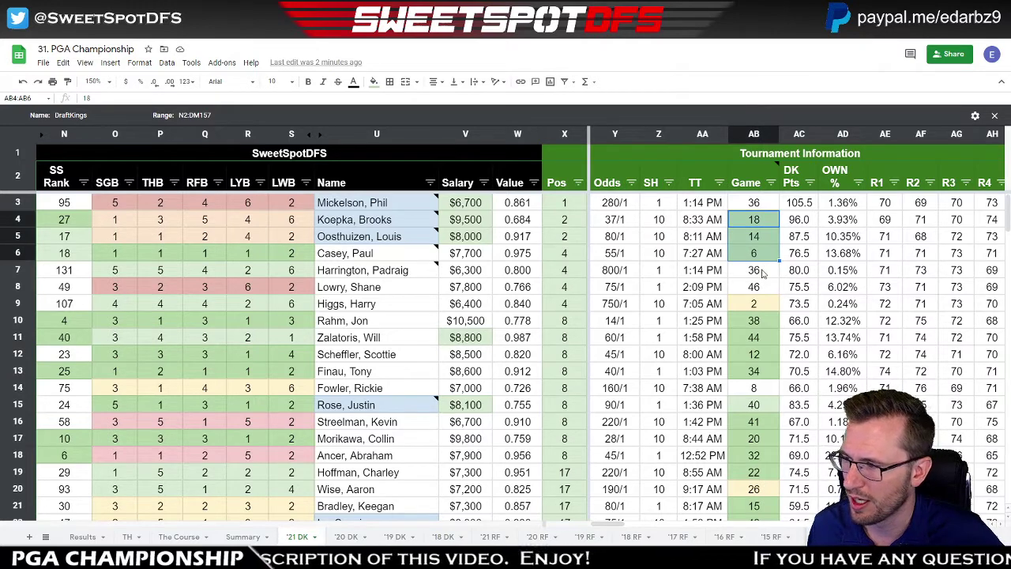
pyautogui.click(765, 273)
pyautogui.keyDown('ctrl'); pyautogui.click(765, 203); pyautogui.keyUp('ctrl')
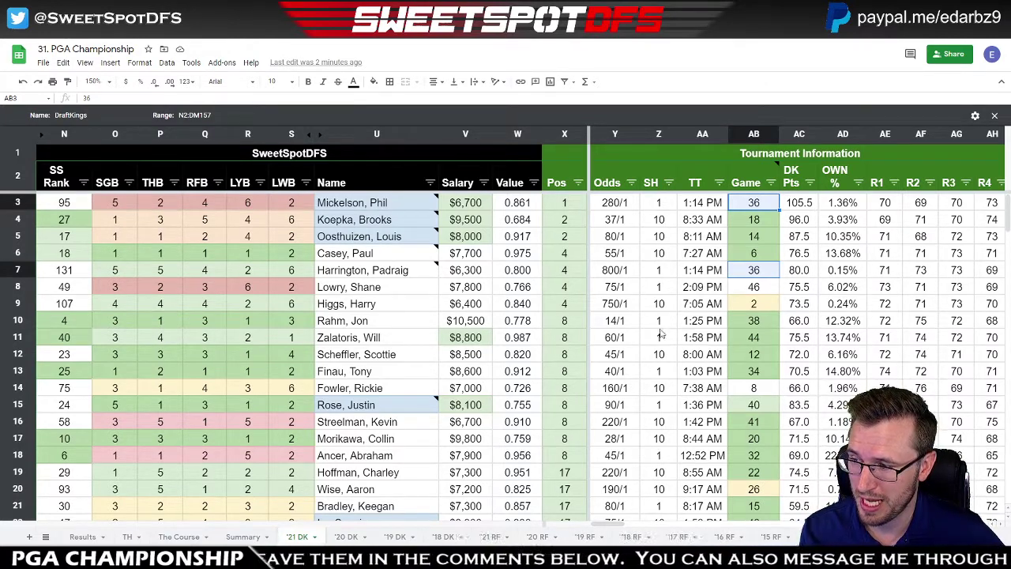
pyautogui.click(615, 203)
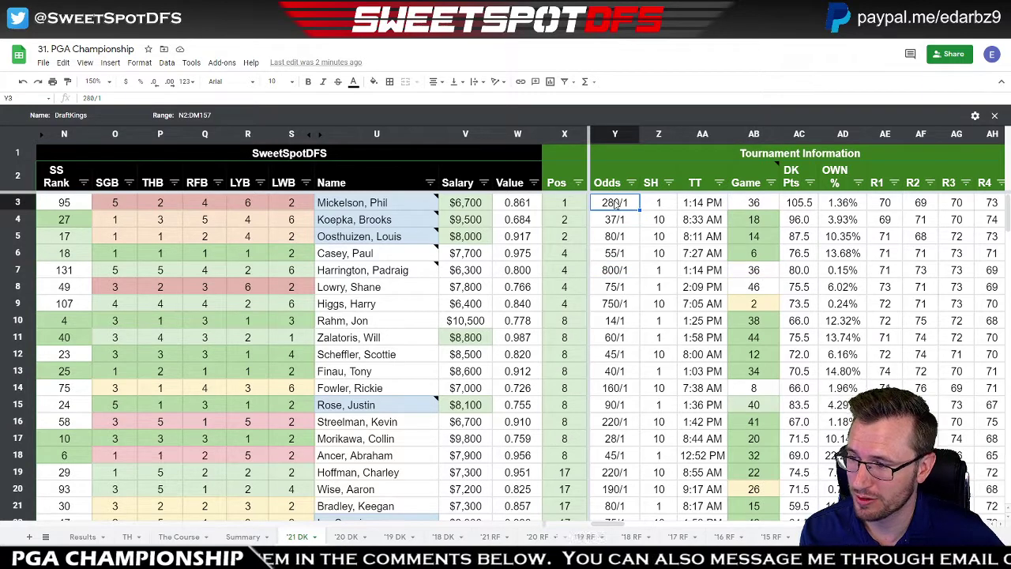
pyautogui.click(599, 273)
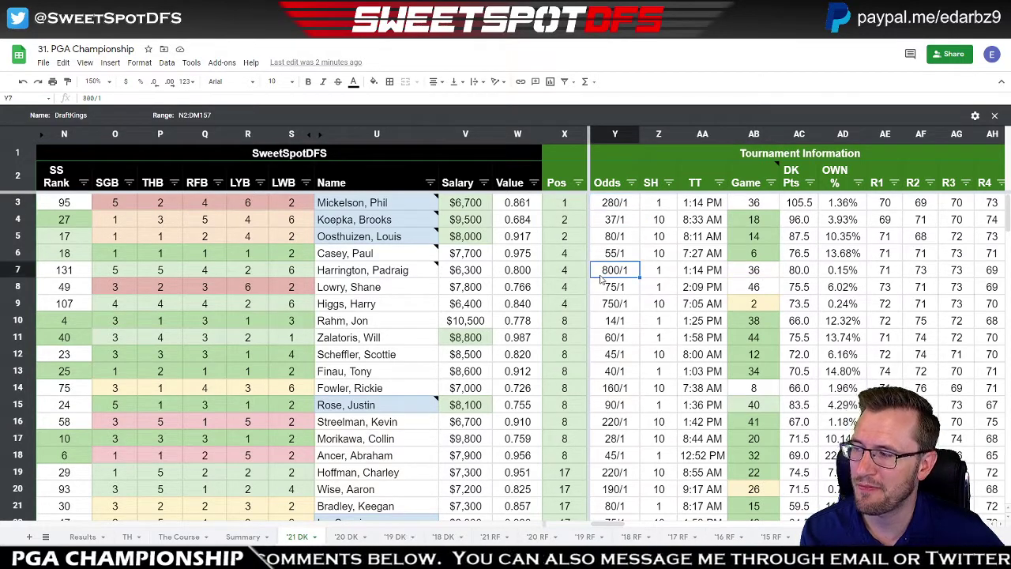
pyautogui.click(770, 271)
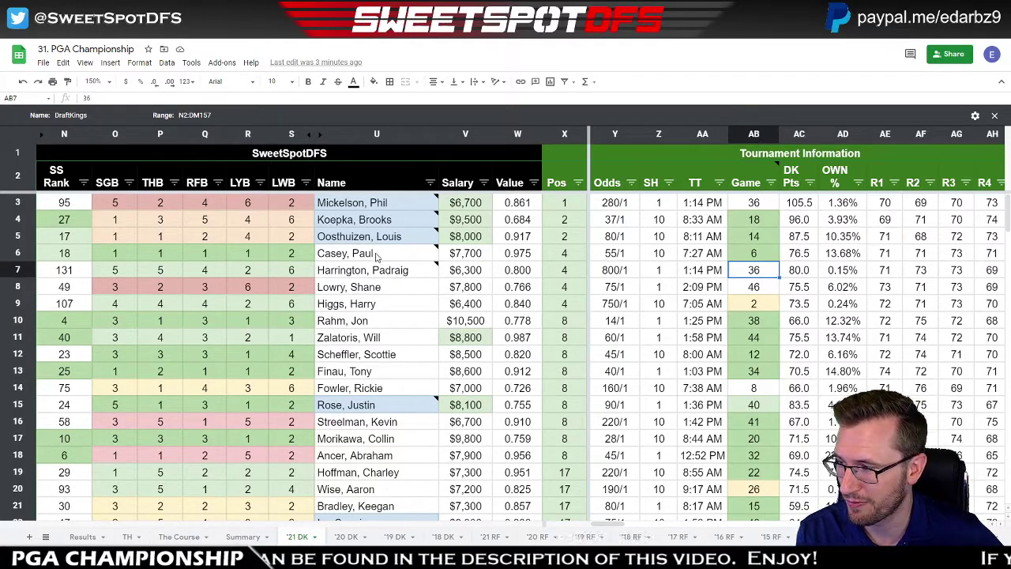
# - Check Harrington's SS Rank and his Course Fit values, including TH, and return to the Tournament Information columns
pyautogui.moveTo(359, 273)
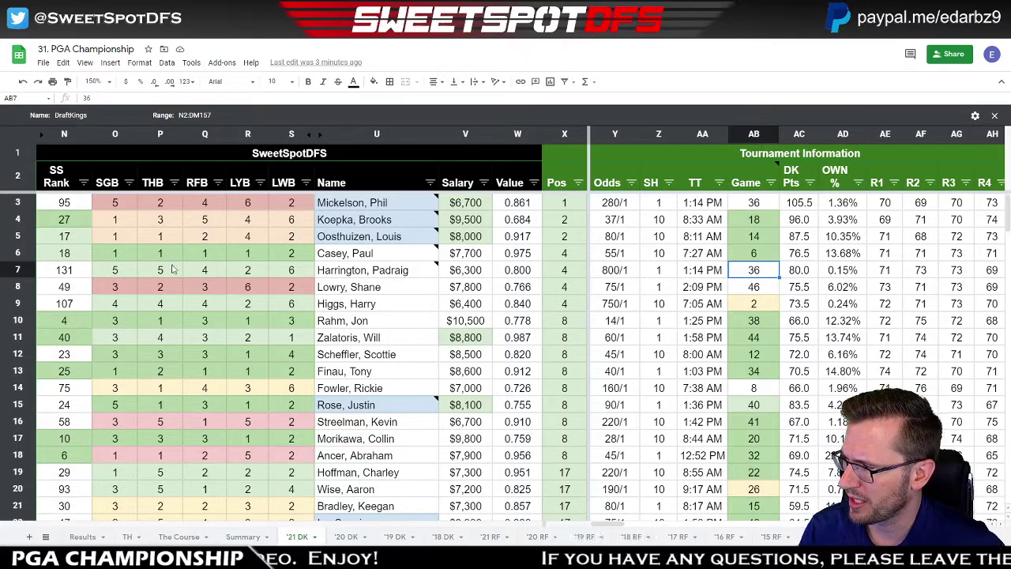
pyautogui.click(75, 272)
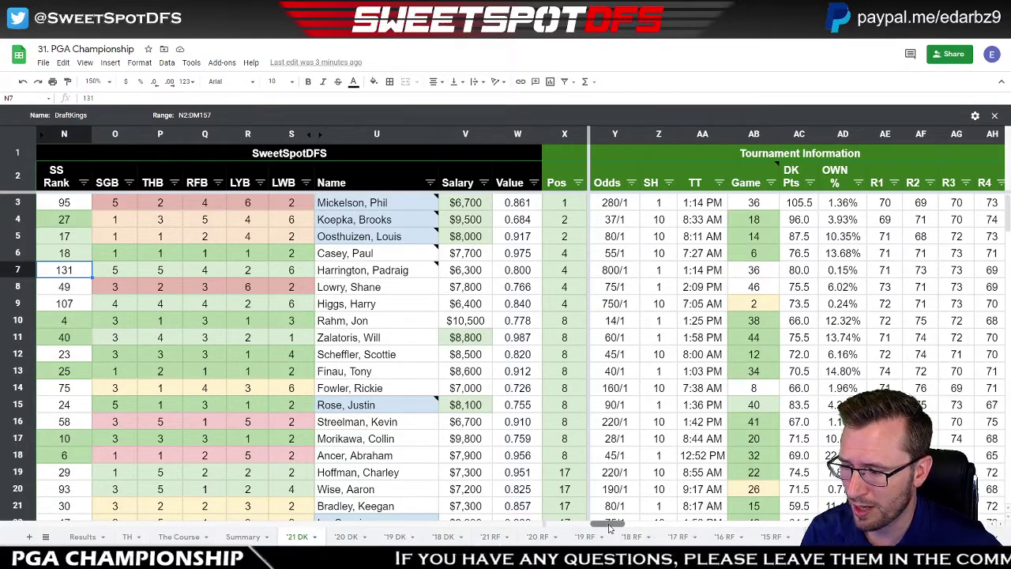
pyautogui.moveTo(609, 528); pyautogui.dragTo(518, 522)
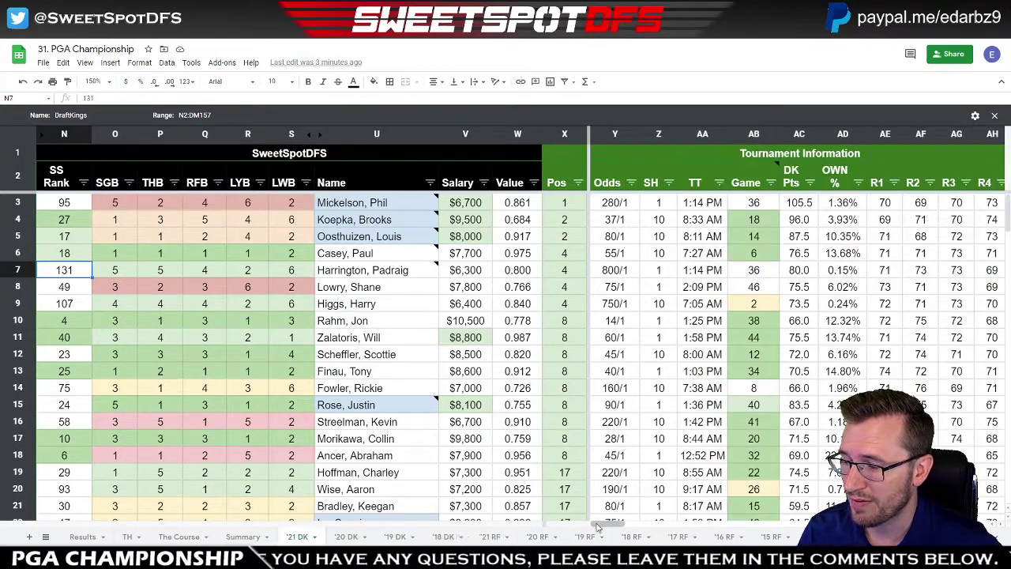
pyautogui.moveTo(600, 527); pyautogui.dragTo(689, 527)
pyautogui.moveTo(708, 269); pyautogui.dragTo(763, 272)
pyautogui.click(66, 274)
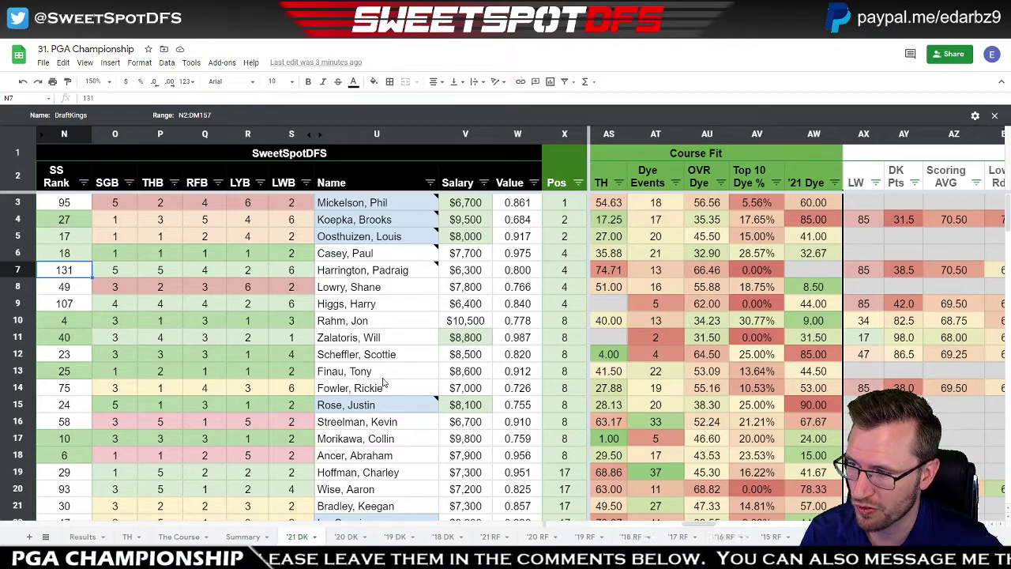
pyautogui.click(605, 270)
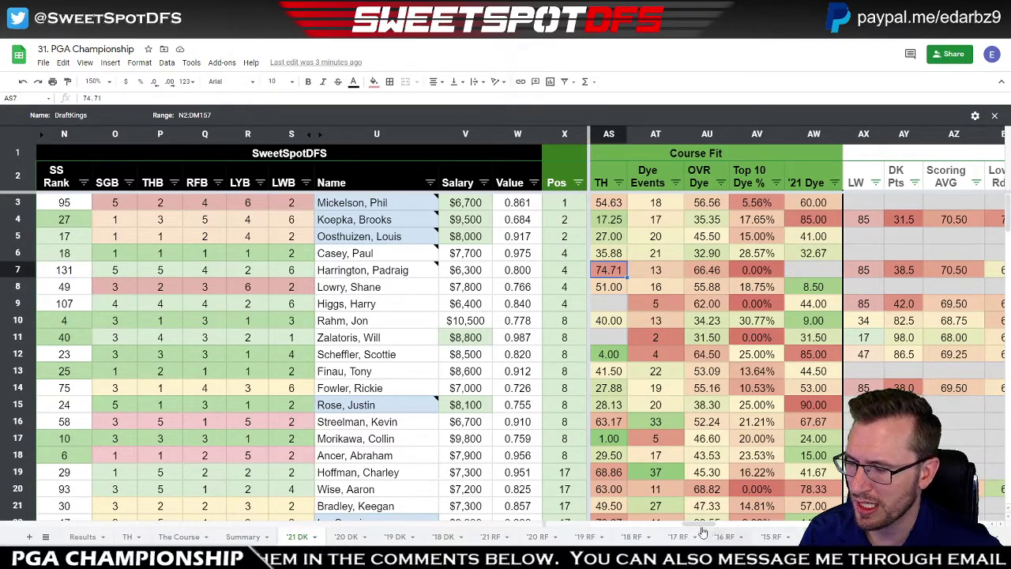
pyautogui.moveTo(699, 528); pyautogui.dragTo(609, 526)
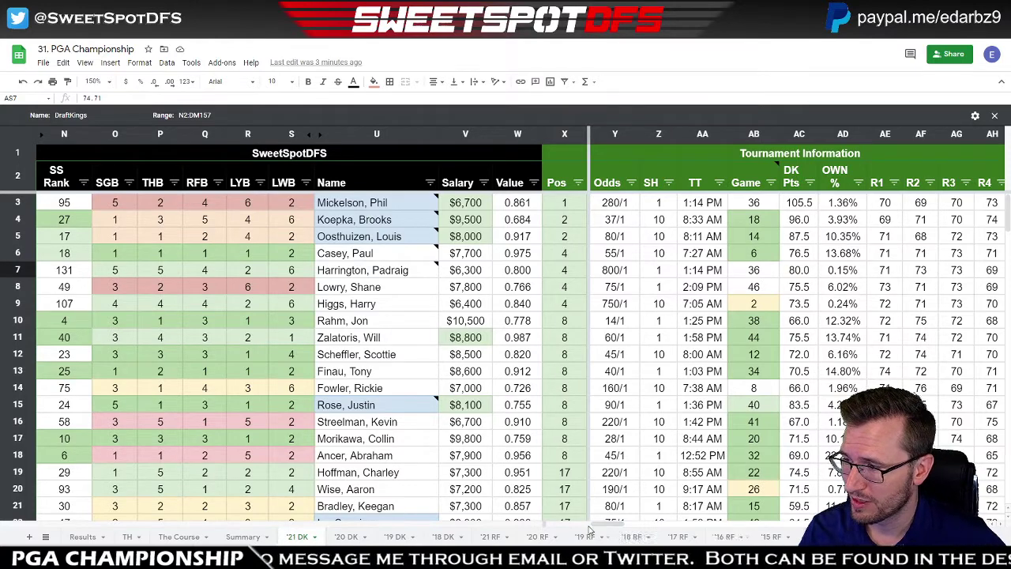
# - Open the Summary sheet and review the projected top-10 values in the Proj column from row 20 to row 34
pyautogui.click(242, 537)
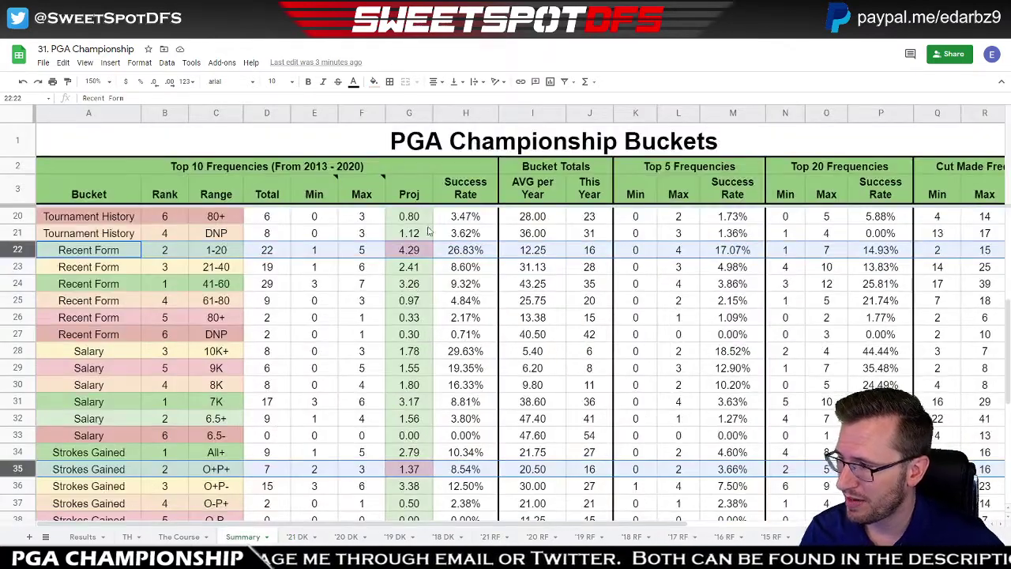
pyautogui.moveTo(408, 216); pyautogui.dragTo(411, 455)
pyautogui.click(540, 321)
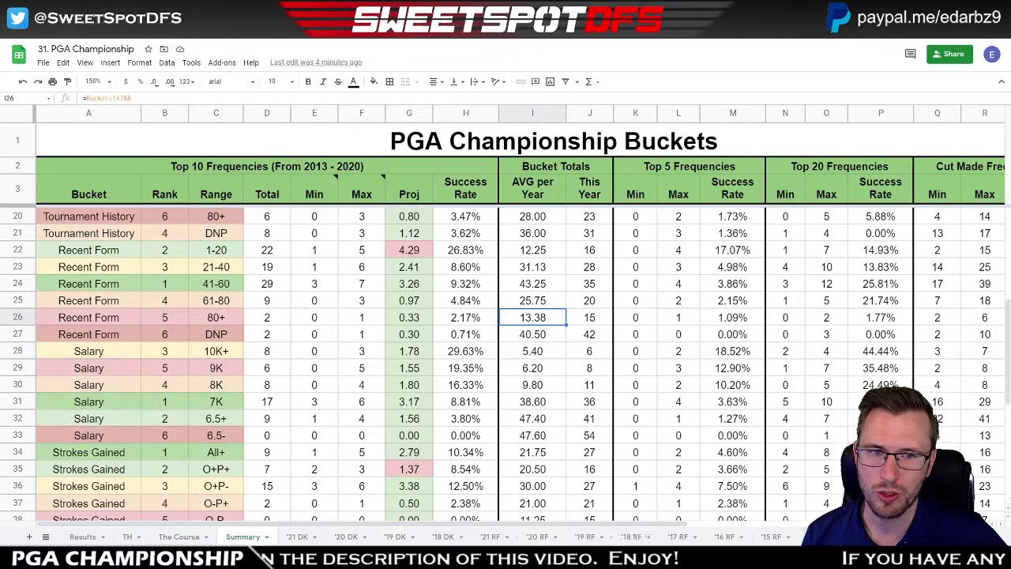
# - Switch to the SweetSpotDFS Optimizer workbook in Excel, widen its window and move it off this screen
pyautogui.hotkey('alt', 'Tab')
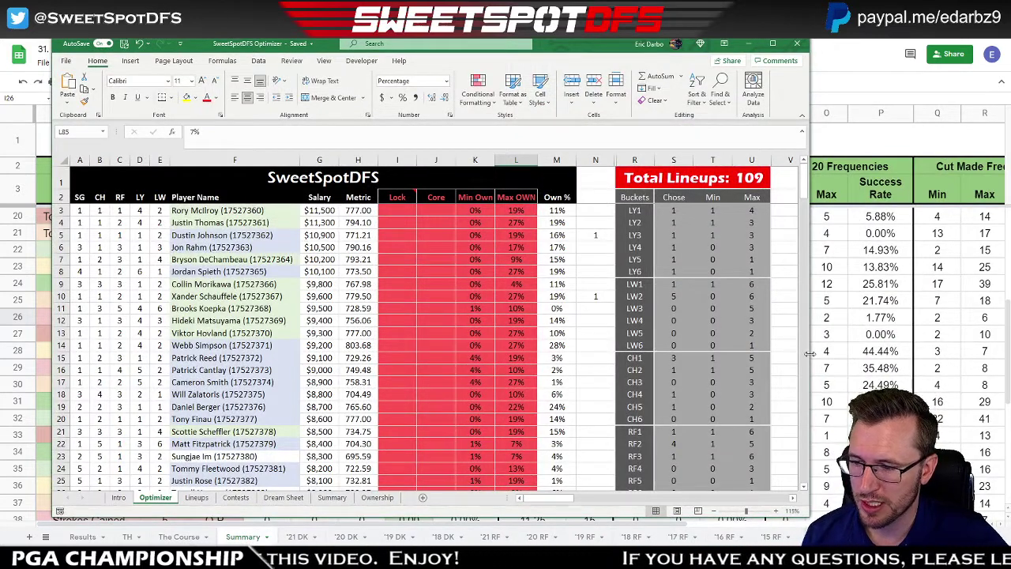
pyautogui.moveTo(807, 352); pyautogui.dragTo(1008, 350)
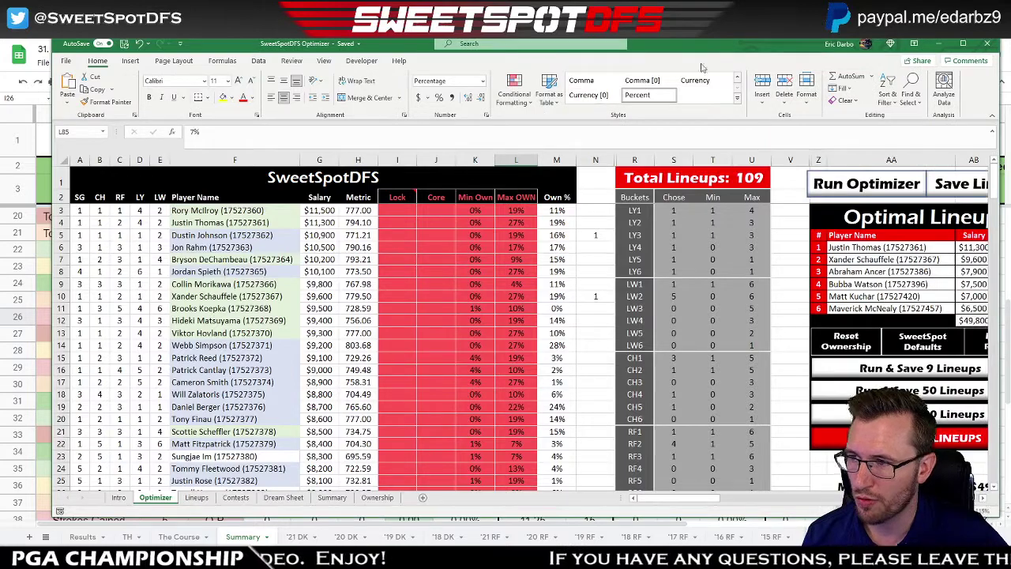
pyautogui.moveTo(197, 44); pyautogui.dragTo(1010, 71)
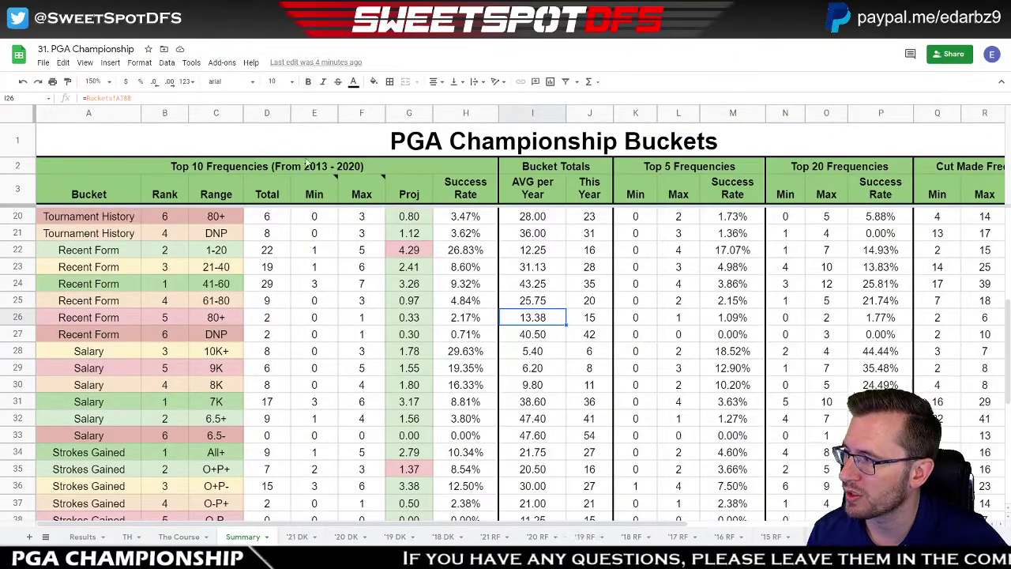
# - Look at the player list in the 2021 Lineup Construction spreadsheet and return to the PGA Championship spreadsheet
pyautogui.hotkey('ctrl', 'Tab')
pyautogui.scroll(4, 483, 379)
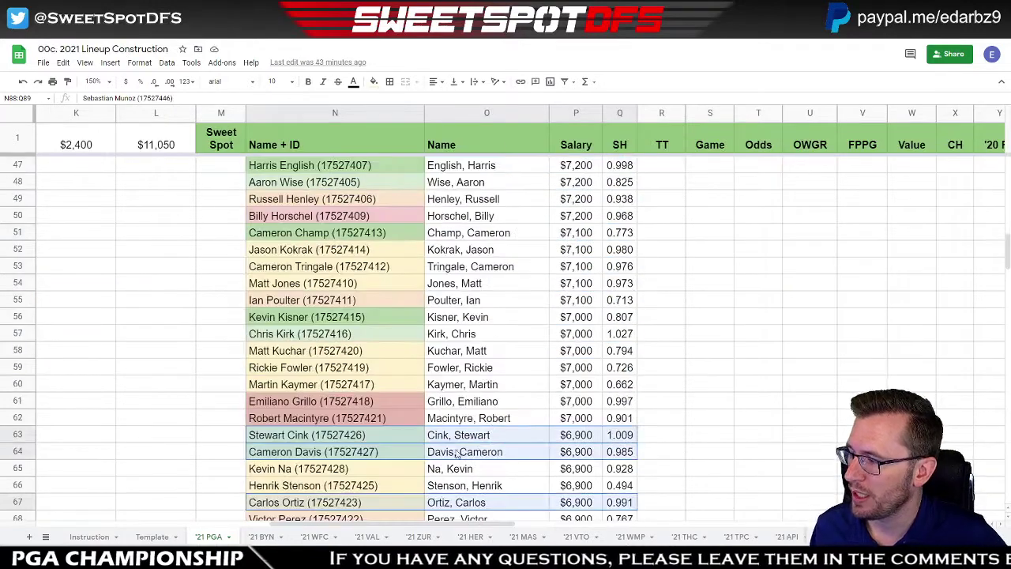
pyautogui.hotkey('ctrl', 'Tab')
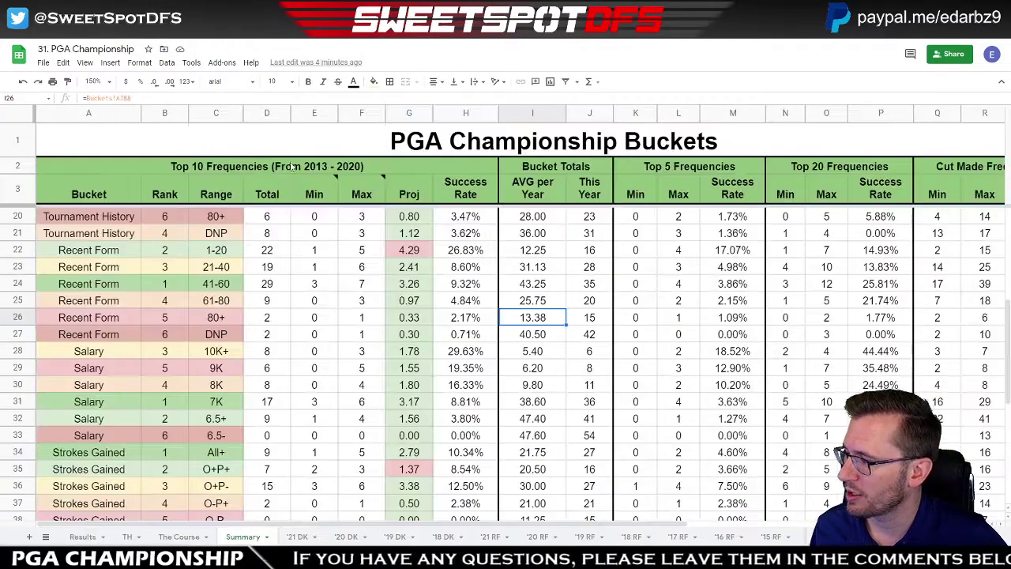
# - Open the '21 DK sheet and filter the players to THB value 1 only
pyautogui.click(297, 537)
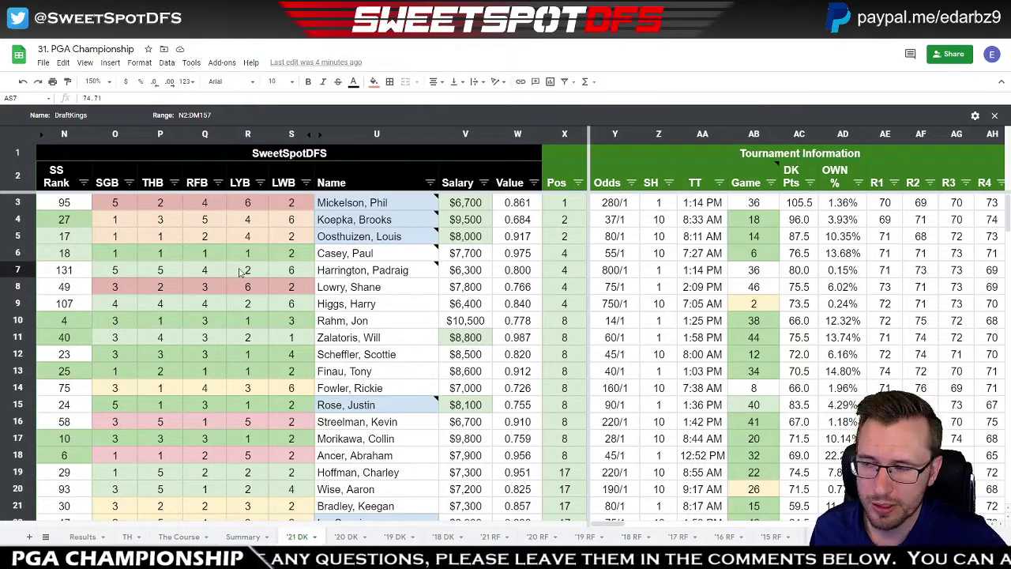
pyautogui.click(174, 184)
pyautogui.click(74, 314)
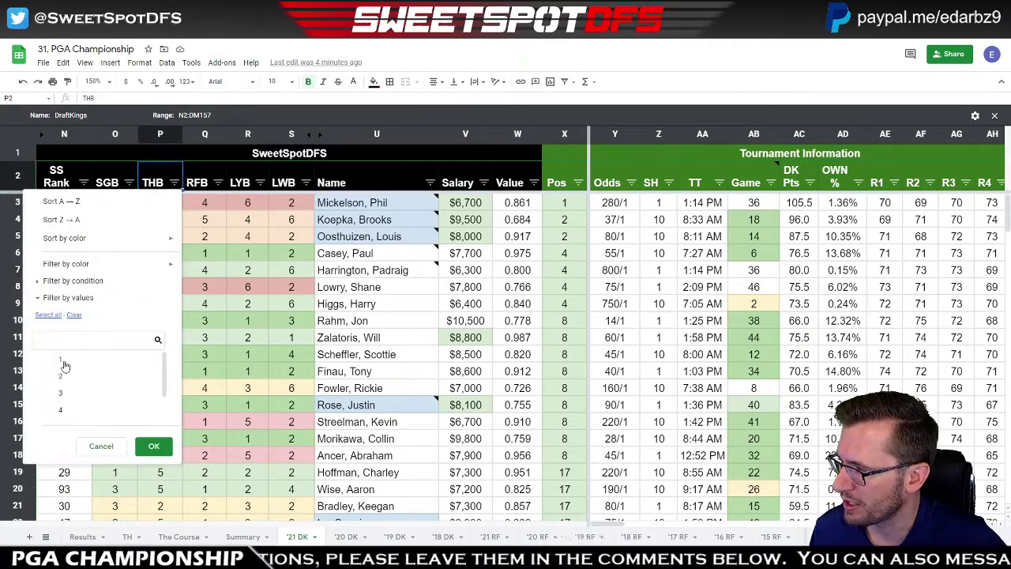
pyautogui.click(60, 359)
pyautogui.click(154, 447)
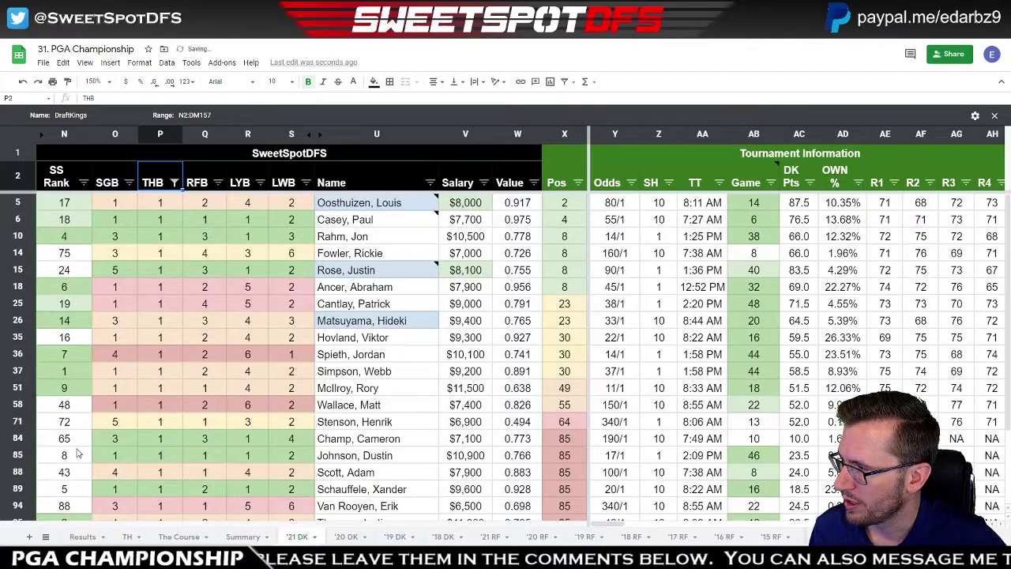
# - Unhide the Name + ID column and select the filtered players' entries T5:T156, down to Sam Burns
pyautogui.click(319, 135)
pyautogui.press('Down')
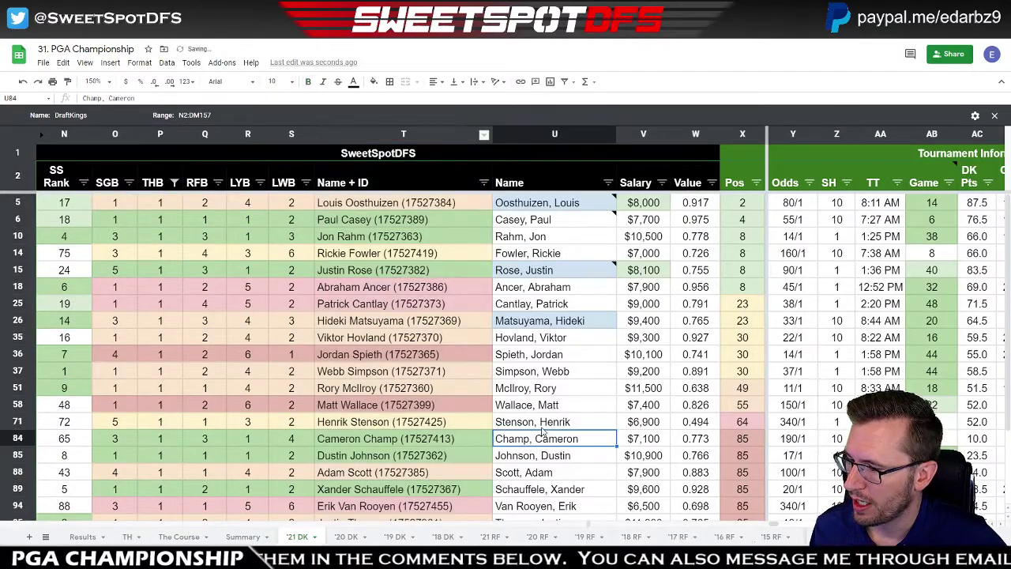
pyautogui.scroll(-1, 433, 286)
pyautogui.scroll(-2, 431, 289)
pyautogui.keyDown('shift'); pyautogui.click(414, 490); pyautogui.keyUp('shift')
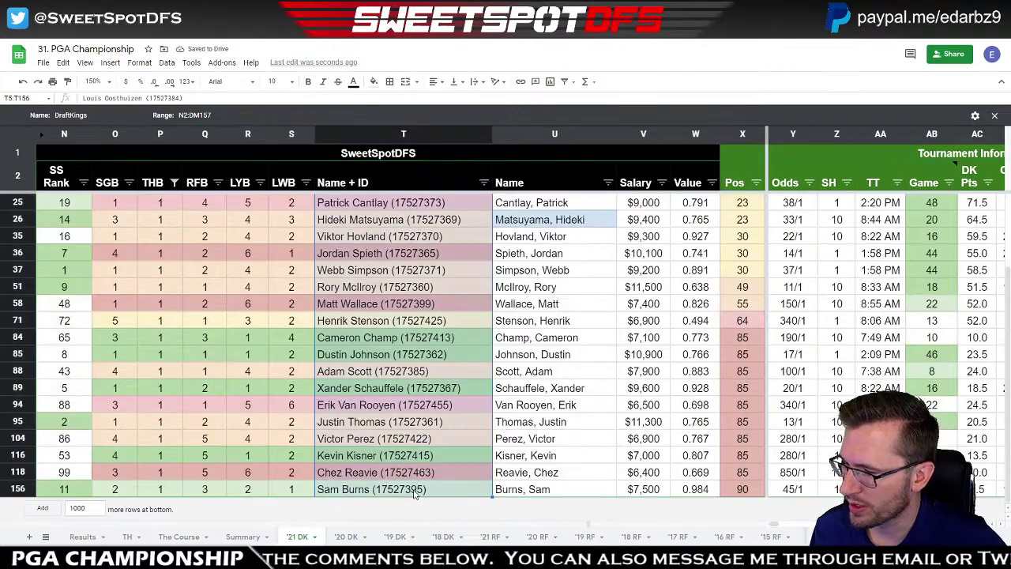
pyautogui.scroll(3, 414, 493)
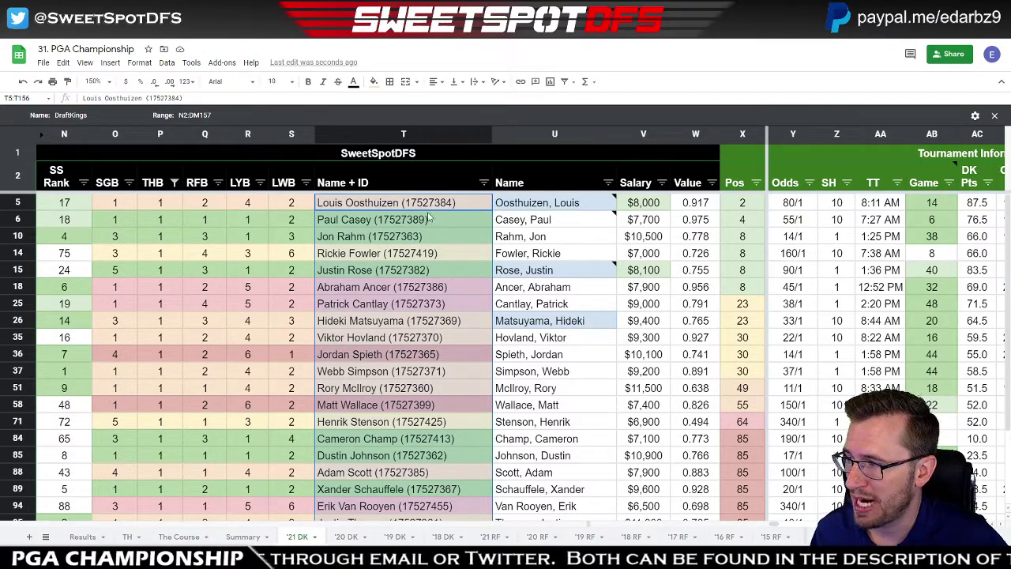
# - Sort the filtered players by Salary in descending order and copy the Name + ID cells T3:T5
pyautogui.click(662, 183)
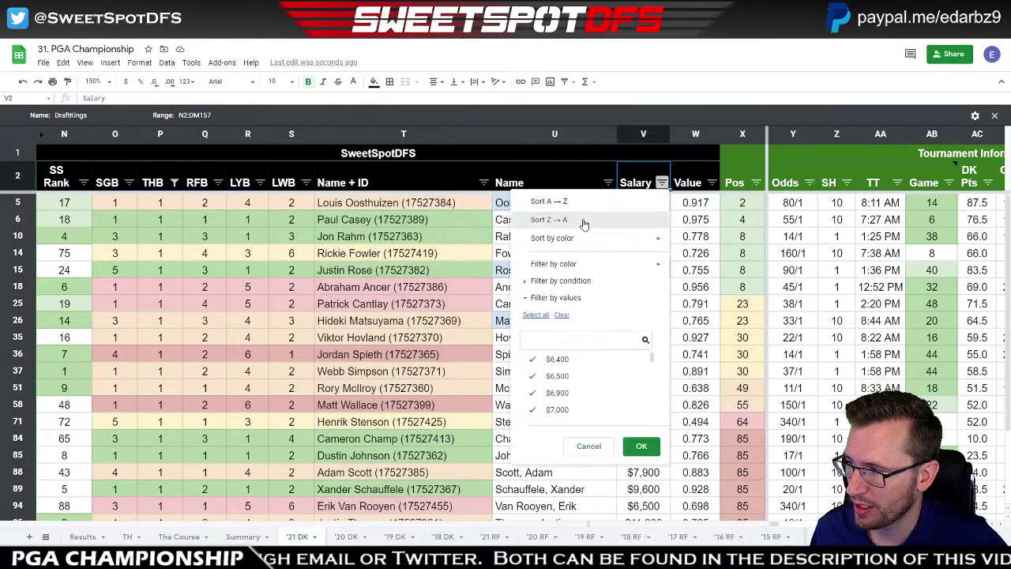
pyautogui.click(549, 221)
pyautogui.moveTo(366, 203); pyautogui.dragTo(369, 241)
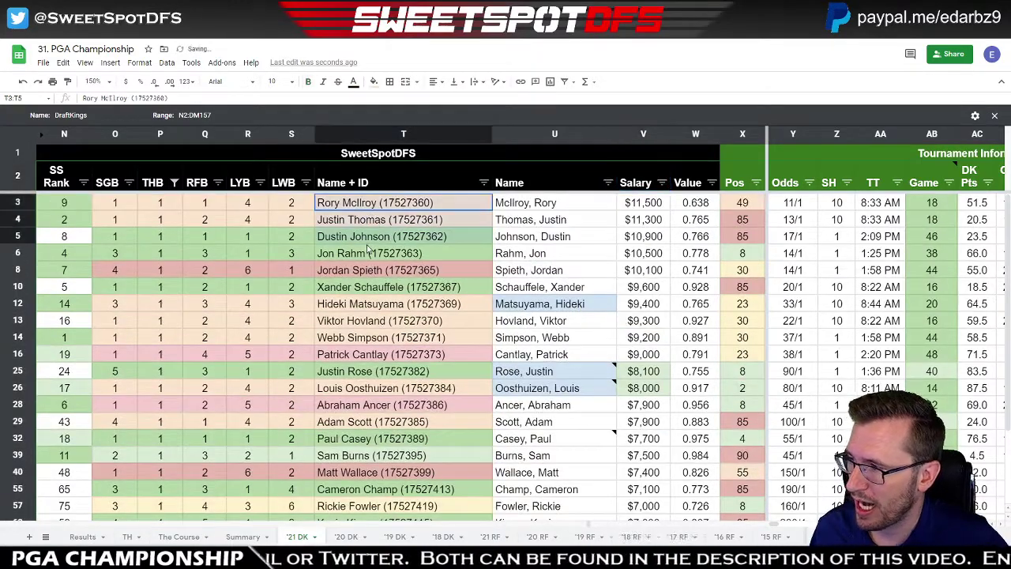
pyautogui.hotkey('ctrl', 'c')
# - Switch to the 2021 Lineup Construction spreadsheet and paste the three copied players into D50:D52 under THB1
pyautogui.hotkey('ctrl', 'Tab')
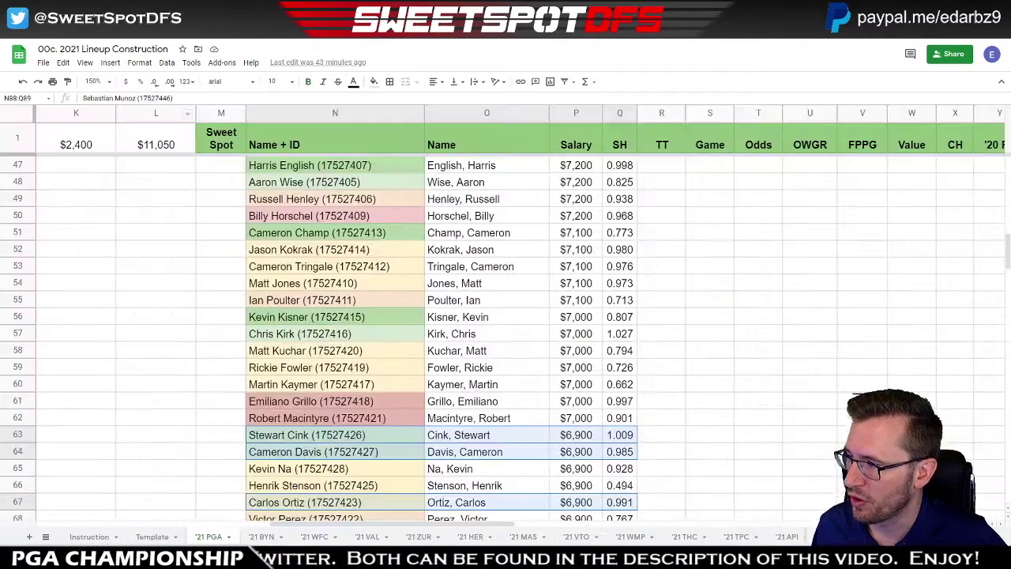
pyautogui.moveTo(454, 527); pyautogui.dragTo(221, 527)
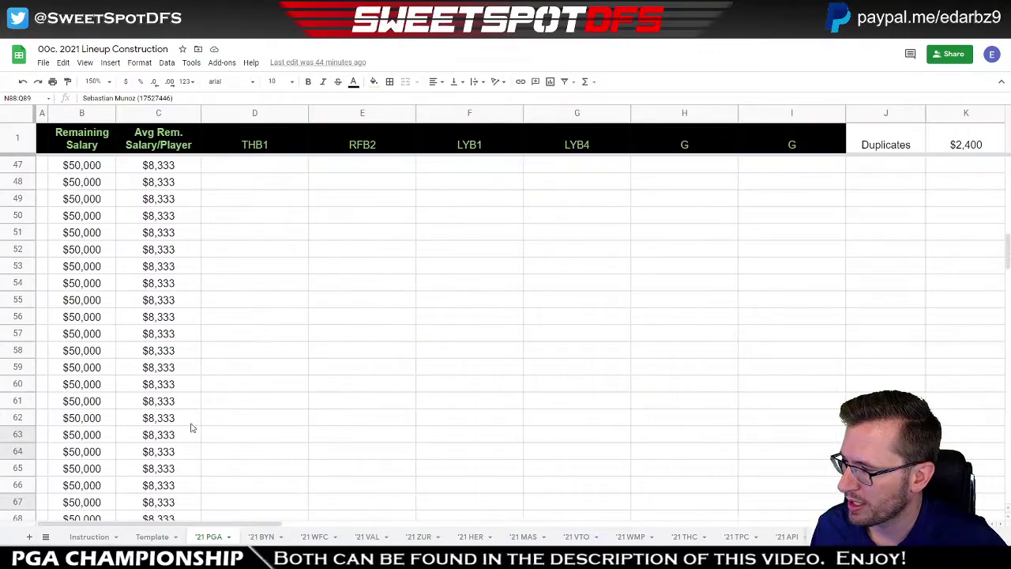
pyautogui.click(235, 216)
pyautogui.hotkey('ctrl', 'c')
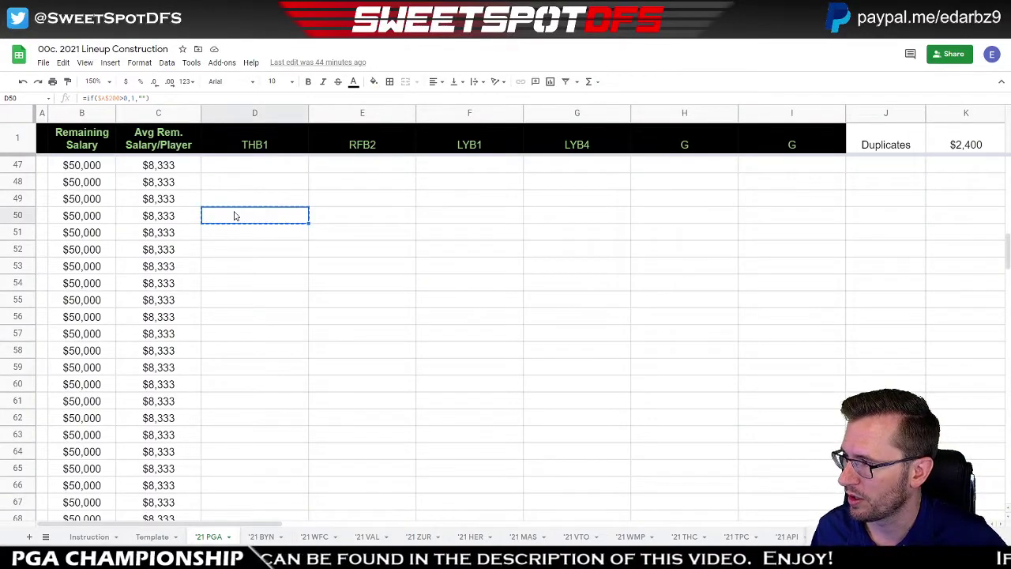
pyautogui.hotkey('ctrl', 'shift', 'Tab')
pyautogui.hotkey('ctrl', 'Tab')
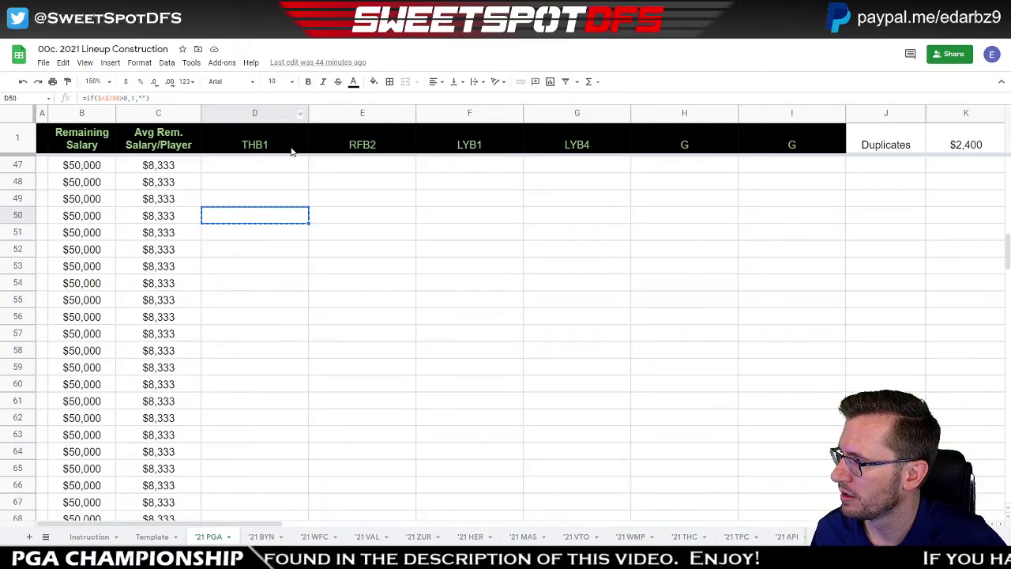
pyautogui.hotkey('ctrl', 'v')
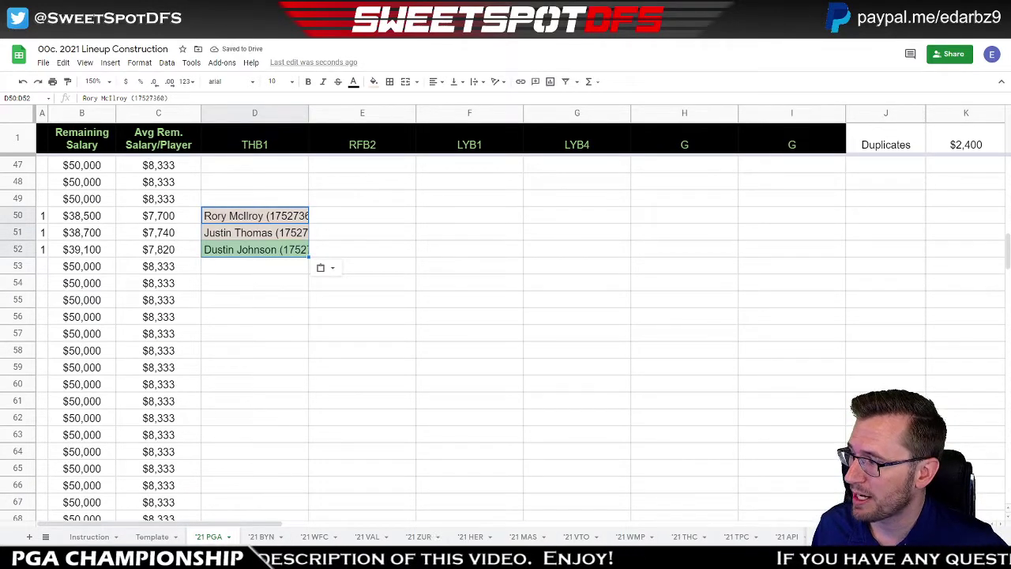
# - Check the Tournament History 21-40 bucket, row 17, on the Summary sheet of the PGA Championship spreadsheet
pyautogui.hotkey('ctrl', 'shift', 'Tab')
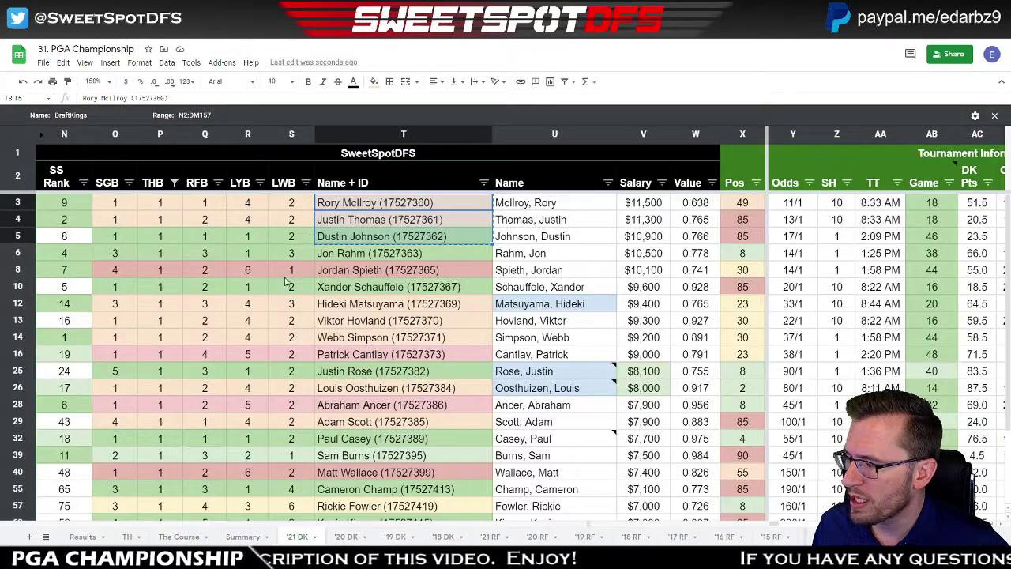
pyautogui.click(253, 538)
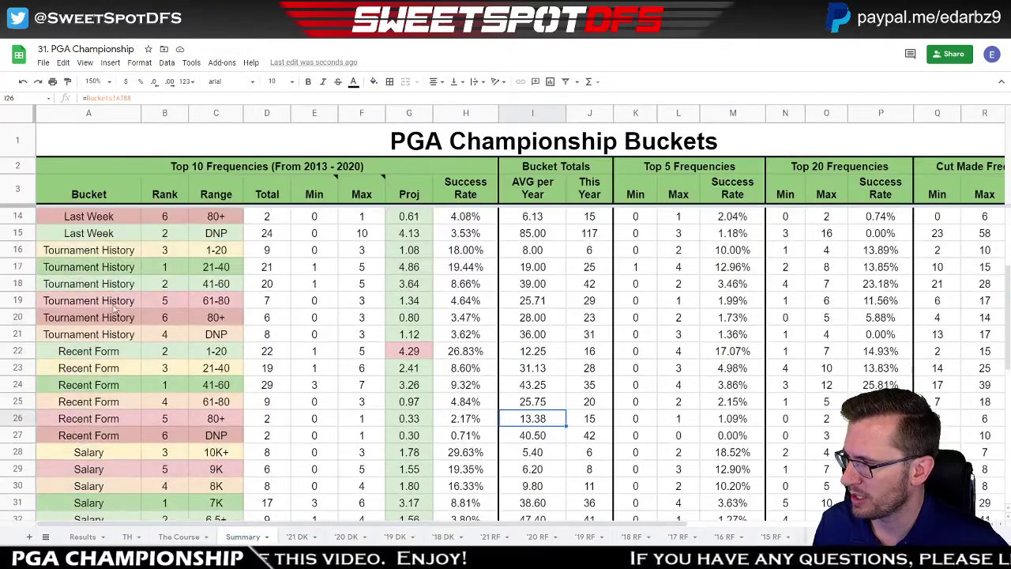
pyautogui.click(27, 268)
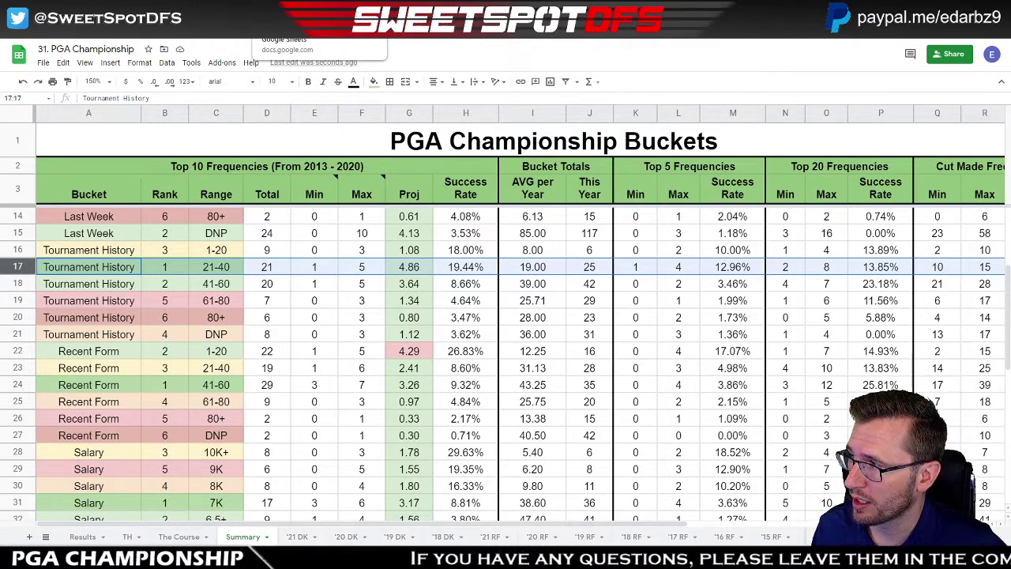
# - Copy Jon Rahm and Jordan Spieth's Name + ID from the '21 DK sheet into D53:D54 of the Lineup Construction spreadsheet
pyautogui.click(292, 538)
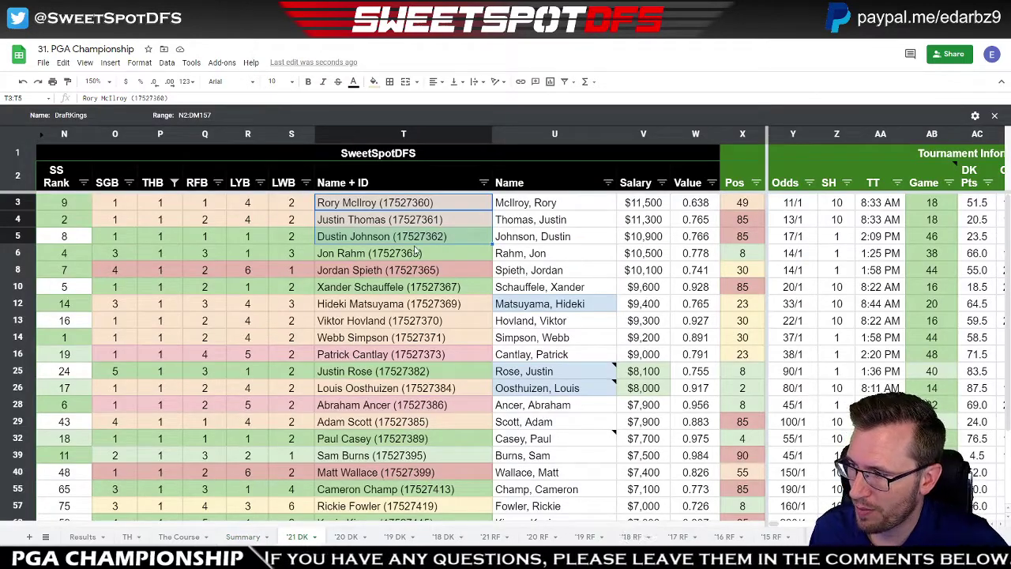
pyautogui.moveTo(415, 273); pyautogui.dragTo(416, 253)
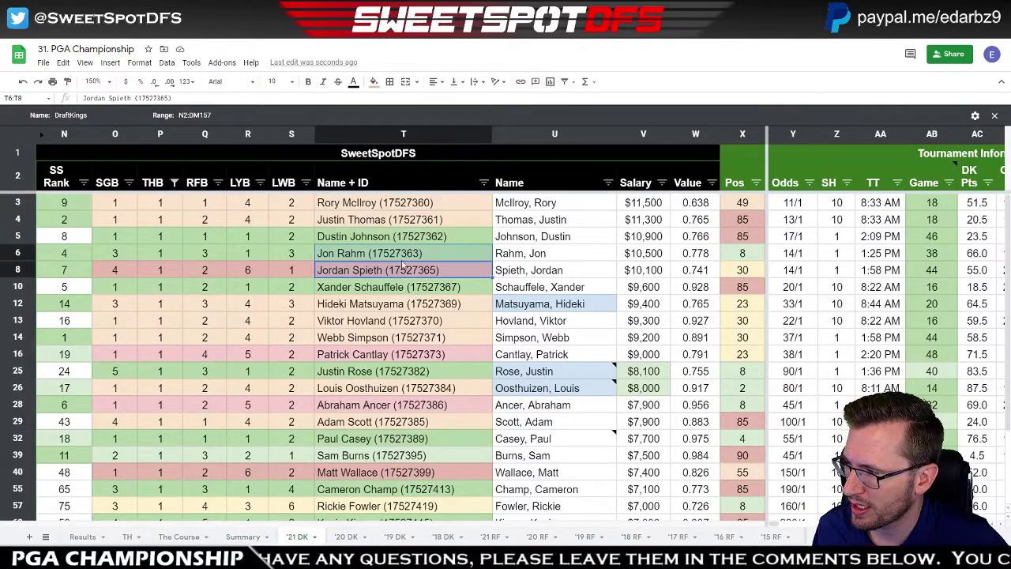
pyautogui.hotkey('ctrl', 'Tab')
pyautogui.click(226, 269)
pyautogui.hotkey('ctrl', 'v')
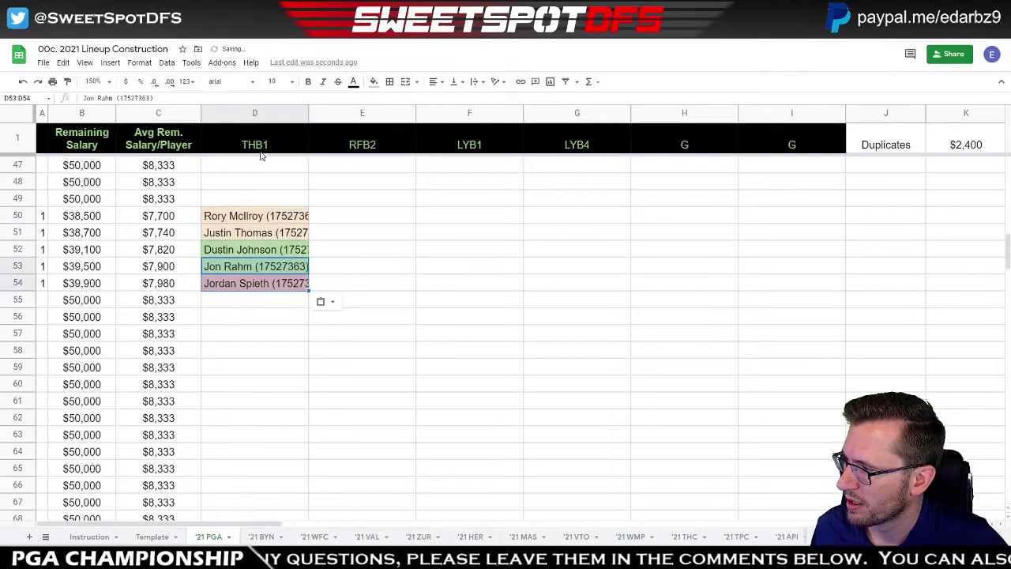
# - Copy the Name + ID entries from Xander Schauffele through Patrick Cantlay into E50:E54 under RFB2 in Lineup Construction
pyautogui.hotkey('ctrl', 'shift', 'Tab')
pyautogui.moveTo(401, 289)
pyautogui.mouseDown()
pyautogui.moveTo(403, 373)
pyautogui.moveTo(401, 352)
pyautogui.mouseUp()
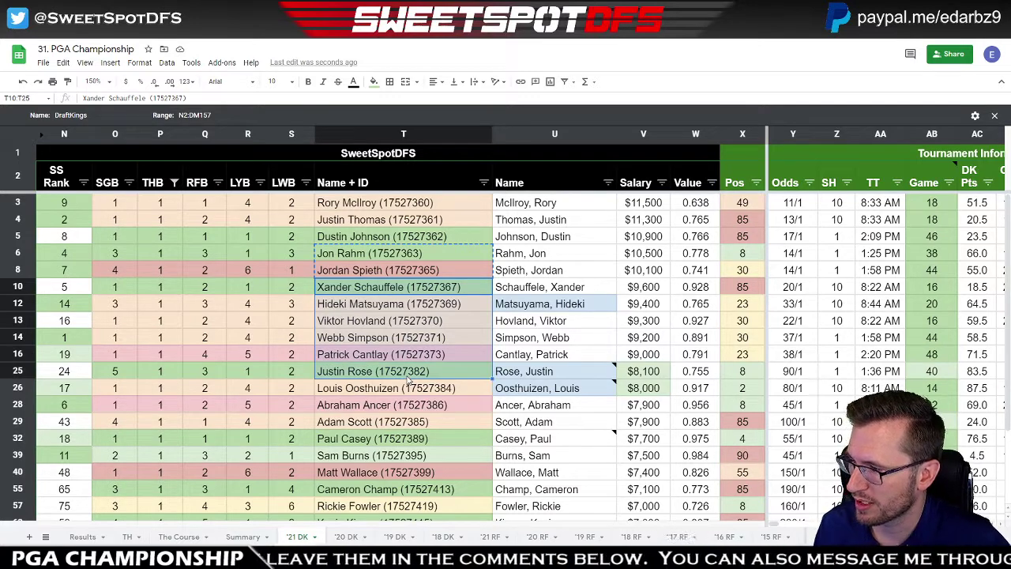
pyautogui.hotkey('ctrl', 'c')
pyautogui.hotkey('ctrl', 'Tab')
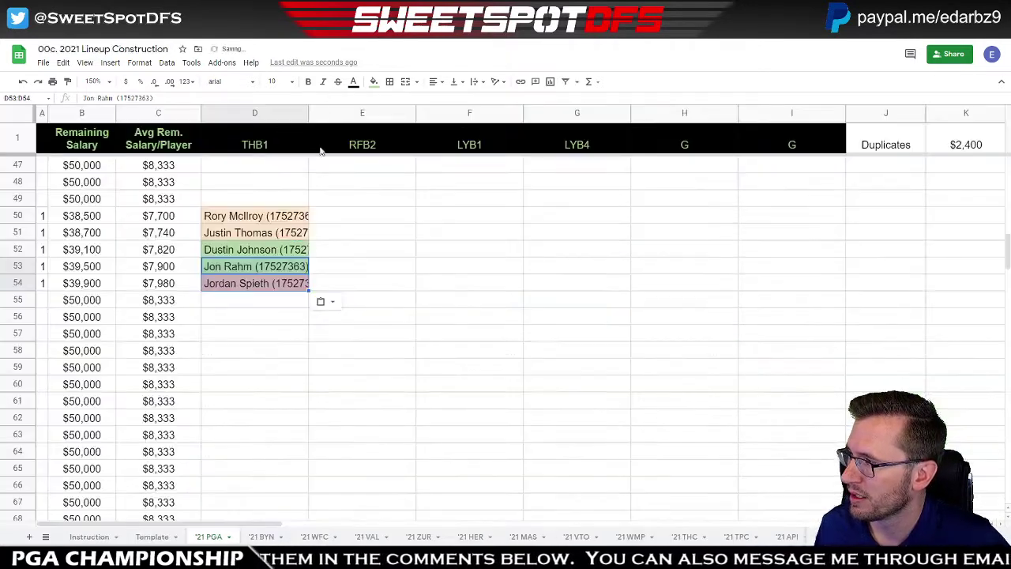
pyautogui.click(363, 220)
pyautogui.hotkey('ctrl', 'v')
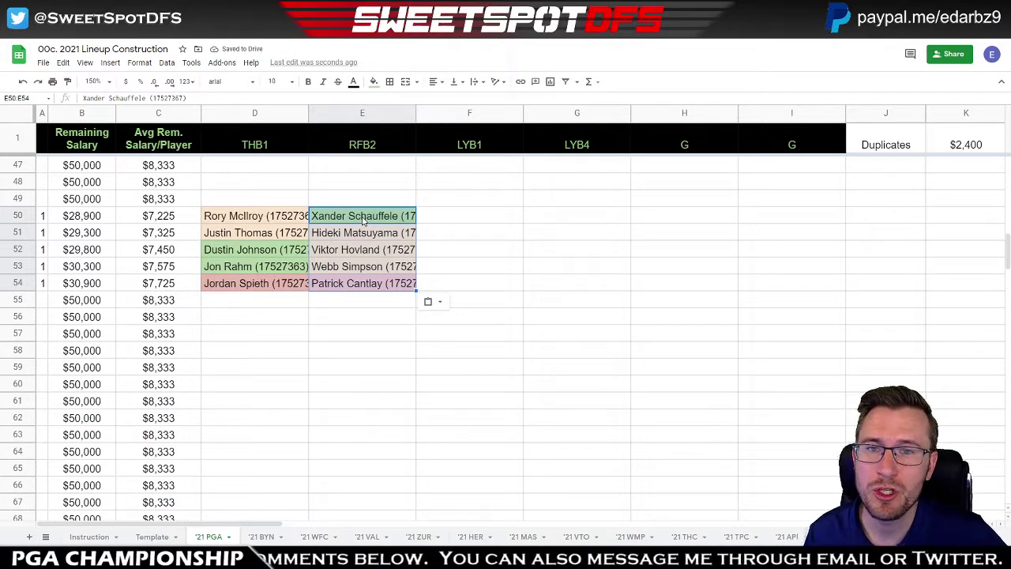
# - Start a separate example lineup by copying Rory McIlroy's entry from D50 into D59
pyautogui.click(261, 217)
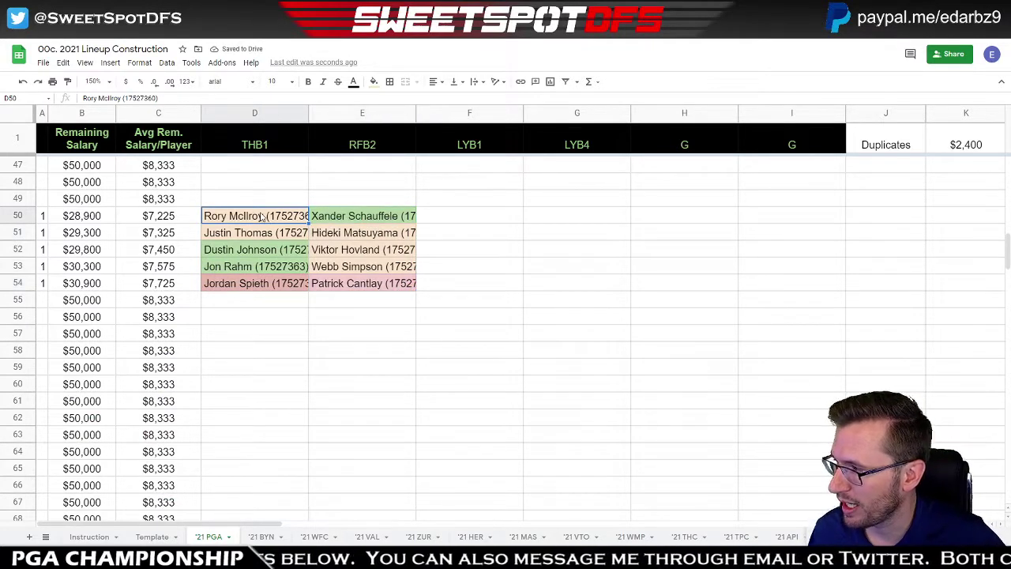
pyautogui.hotkey('ctrl', 'c')
pyautogui.click(255, 364)
pyautogui.hotkey('ctrl', 'v')
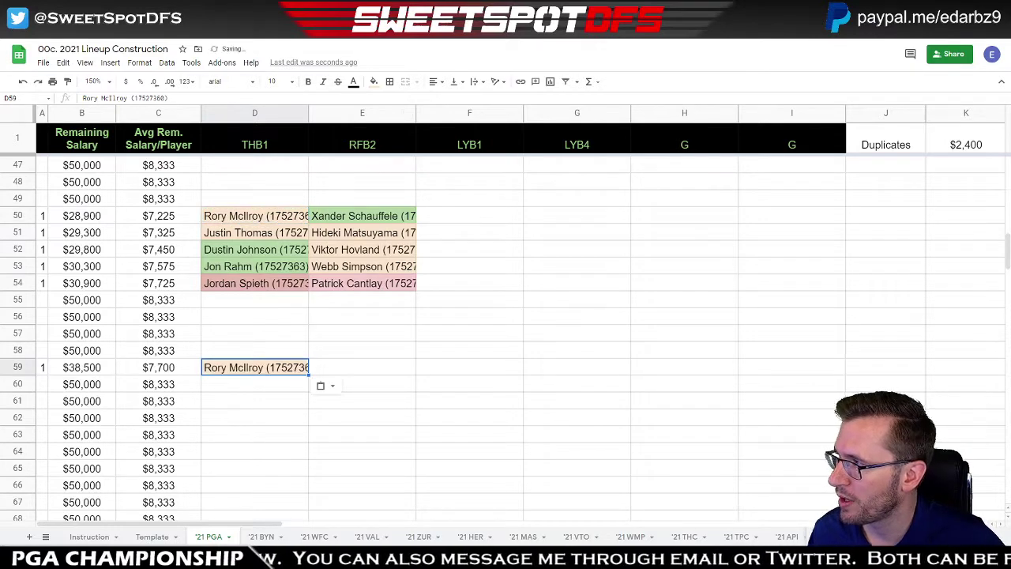
# - Copy Viktor Hovland's Name + ID from the '21 DK sheet into E59, beside Rory McIlroy, and select D59:E59
pyautogui.hotkey('ctrl', 'Tab')
pyautogui.click(375, 322)
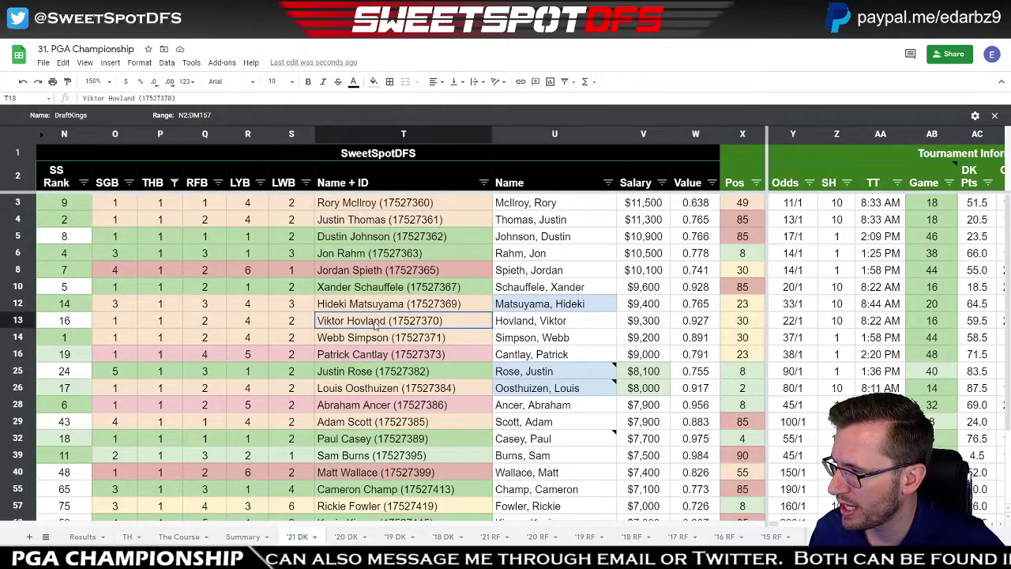
pyautogui.hotkey('ctrl', 'c')
pyautogui.hotkey('ctrl', 'shift', 'Tab')
pyautogui.click(353, 371)
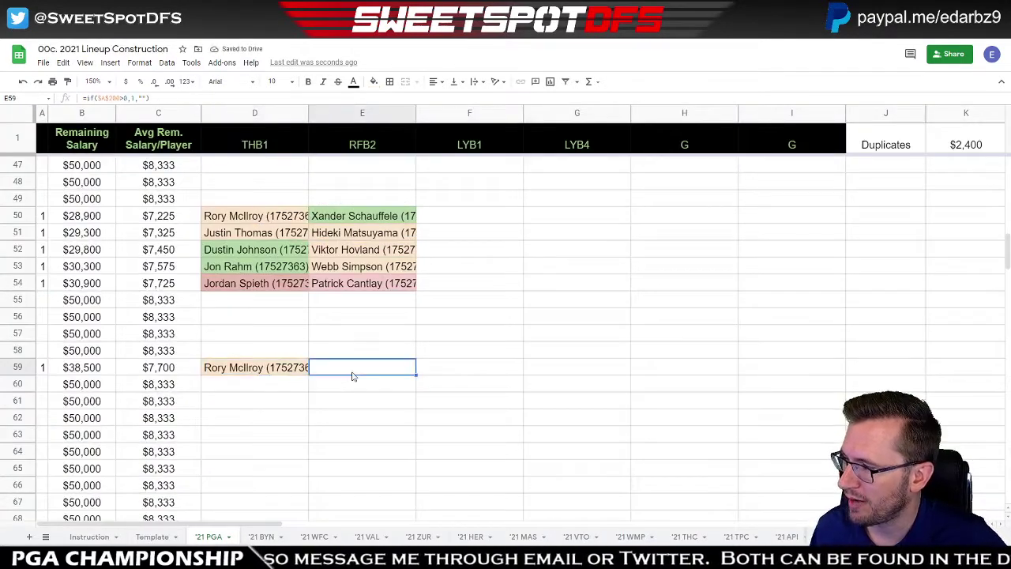
pyautogui.hotkey('ctrl', 'v')
pyautogui.hotkey('shift', 'Left')
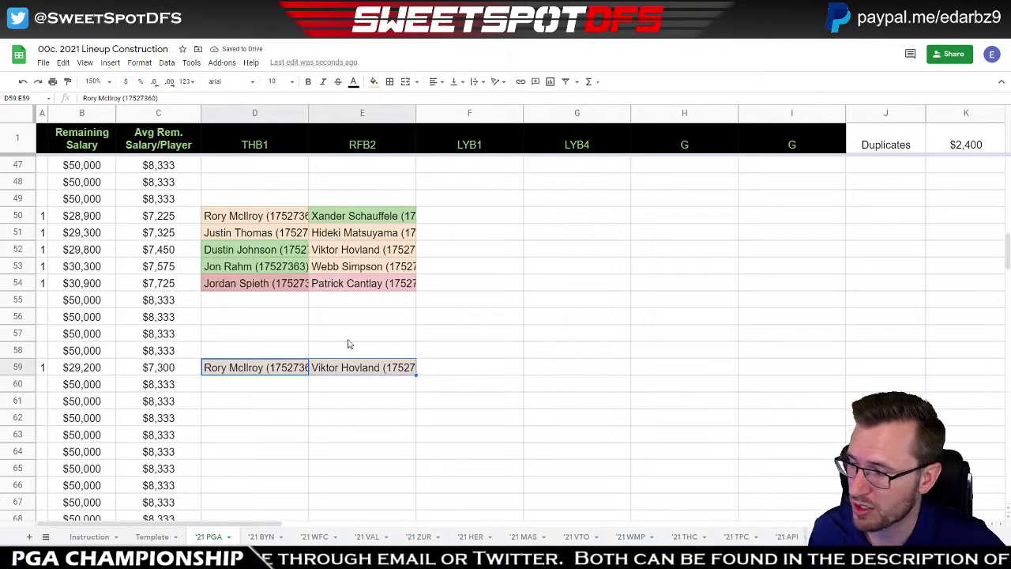
# - Copy Sam Burns's Name + ID from the '21 DK sheet into F59 under LYB1 in the Lineup Construction spreadsheet
pyautogui.hotkey('ctrl', 'Tab')
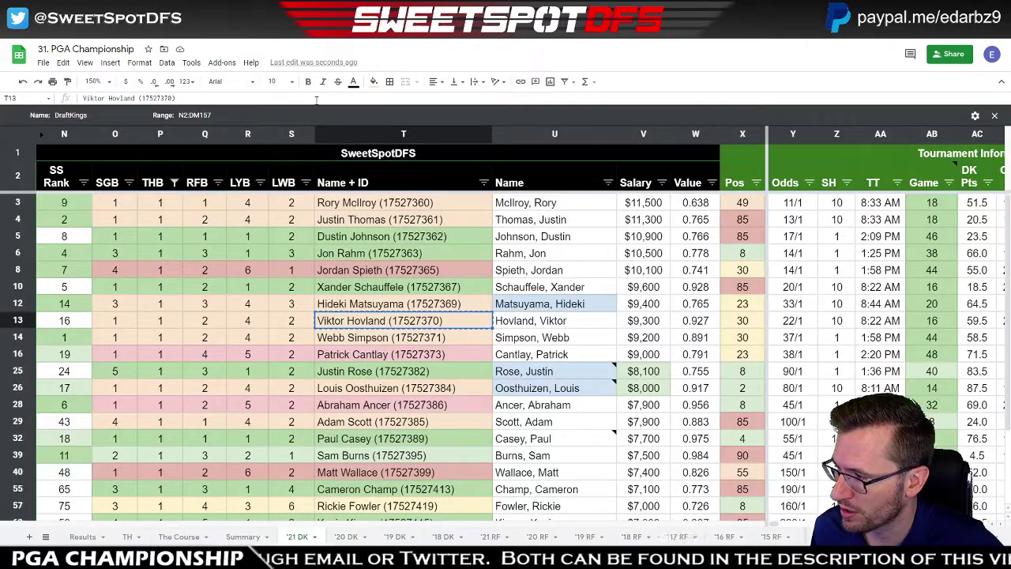
pyautogui.click(406, 444)
pyautogui.click(406, 456)
pyautogui.hotkey('ctrl', 'shift', 'Tab')
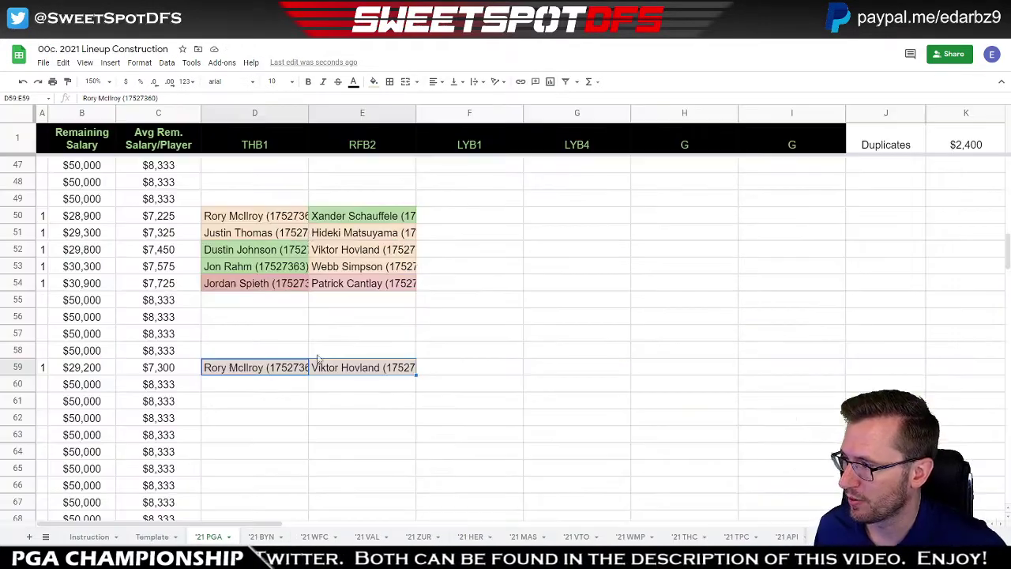
pyautogui.click(446, 371)
pyautogui.hotkey('ctrl', 'v')
pyautogui.hotkey('ctrl', 'Tab')
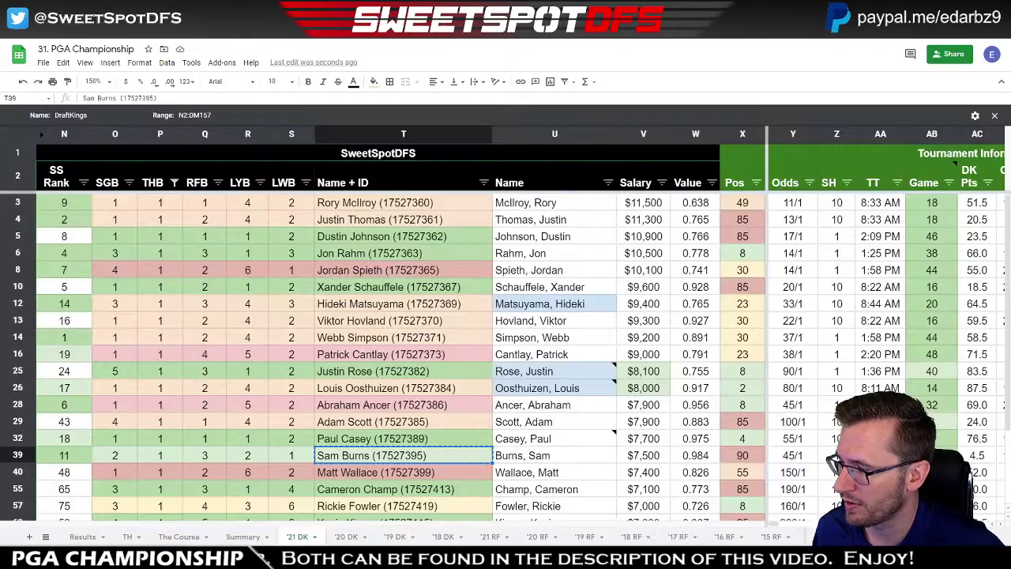
# - Check Sam Burns's SGB through LYB values, then examine the LY1-LY4 minimums and 7-8k bucket in the Excel Optimizer sheet
pyautogui.moveTo(115, 455); pyautogui.dragTo(247, 456)
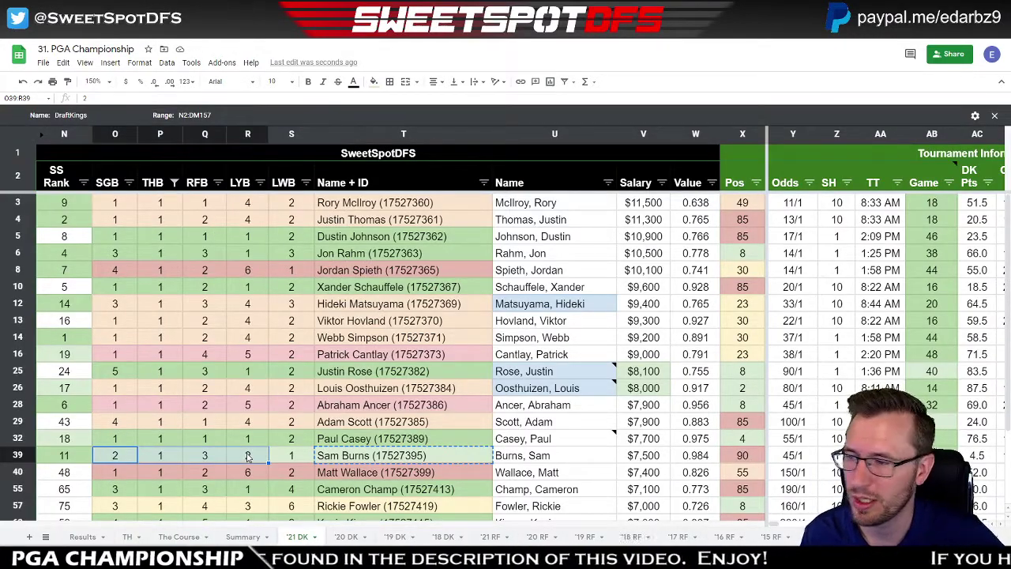
pyautogui.hotkey('alt', 'Tab')
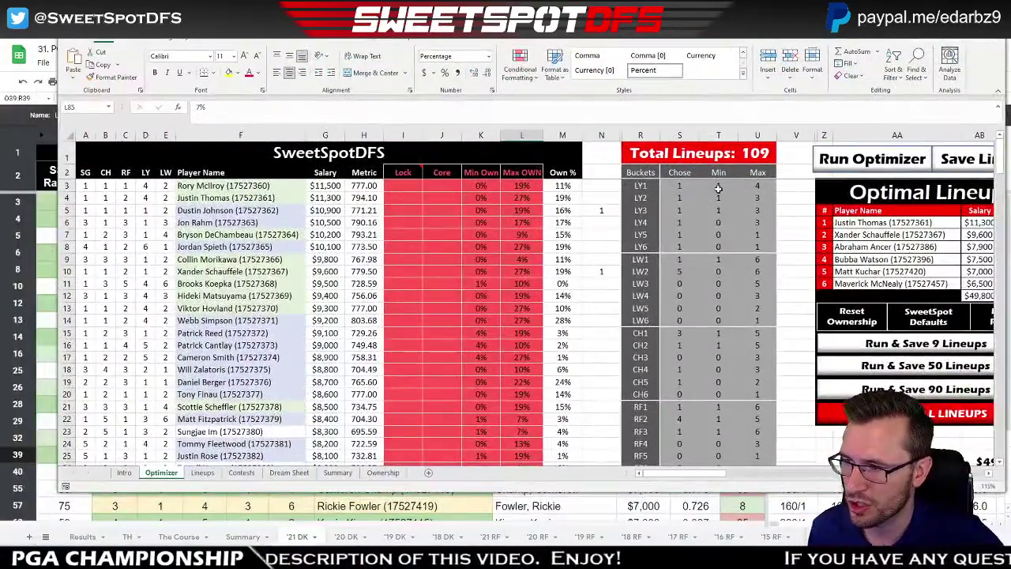
pyautogui.moveTo(718, 186); pyautogui.dragTo(718, 223)
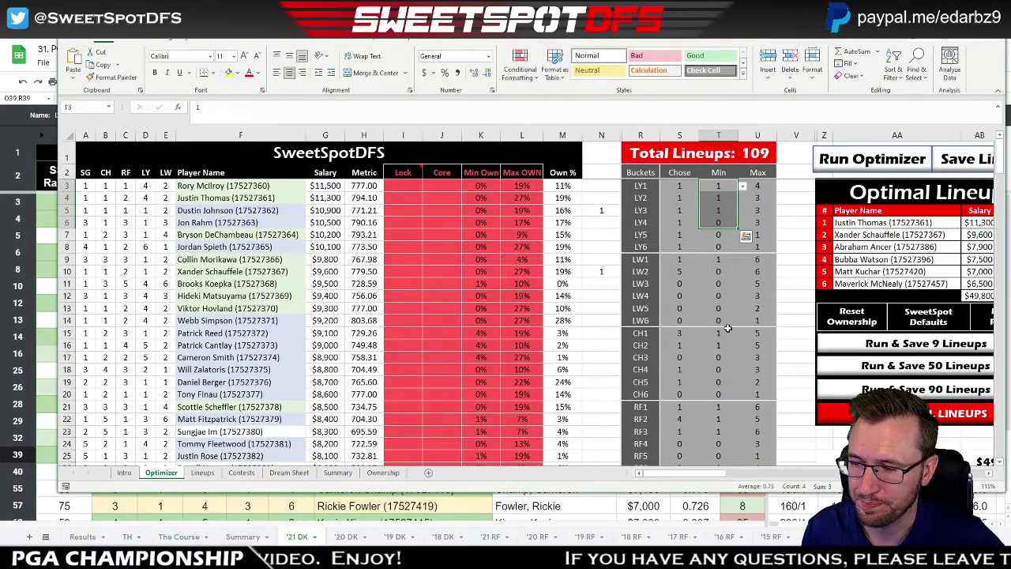
pyautogui.scroll(-2, 702, 330)
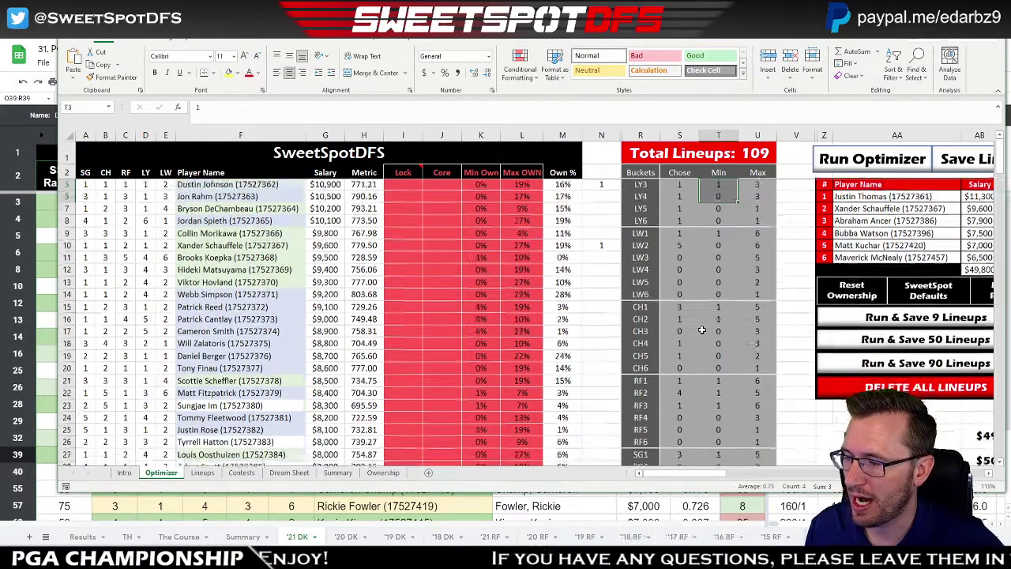
pyautogui.scroll(-3, 702, 330)
pyautogui.moveTo(681, 405); pyautogui.dragTo(725, 405)
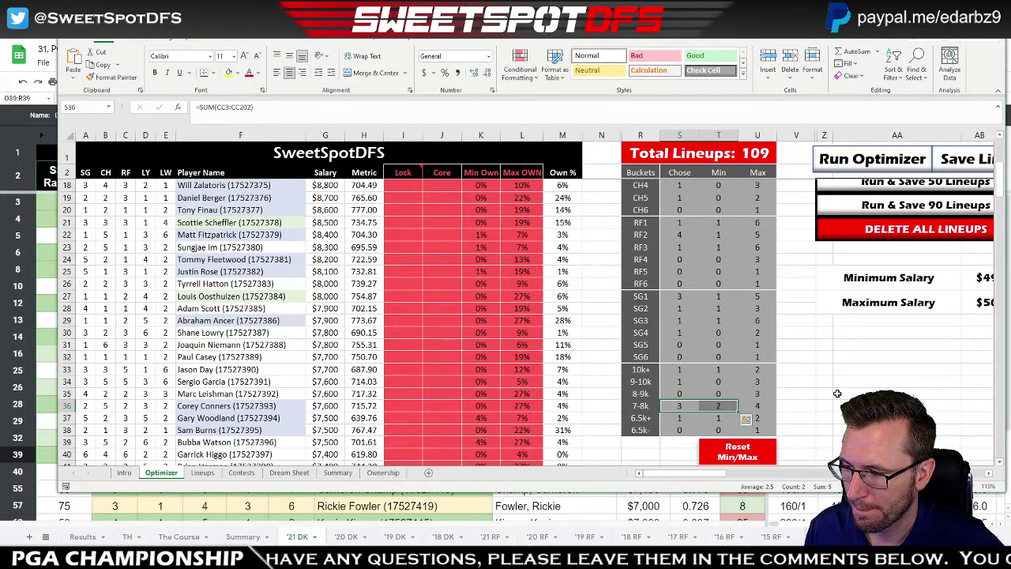
# - Return to the PGA Championship spreadsheet and review player salaries, finishes and recent form averages on the '21 RF sheet
pyautogui.hotkey('alt', 'Tab')
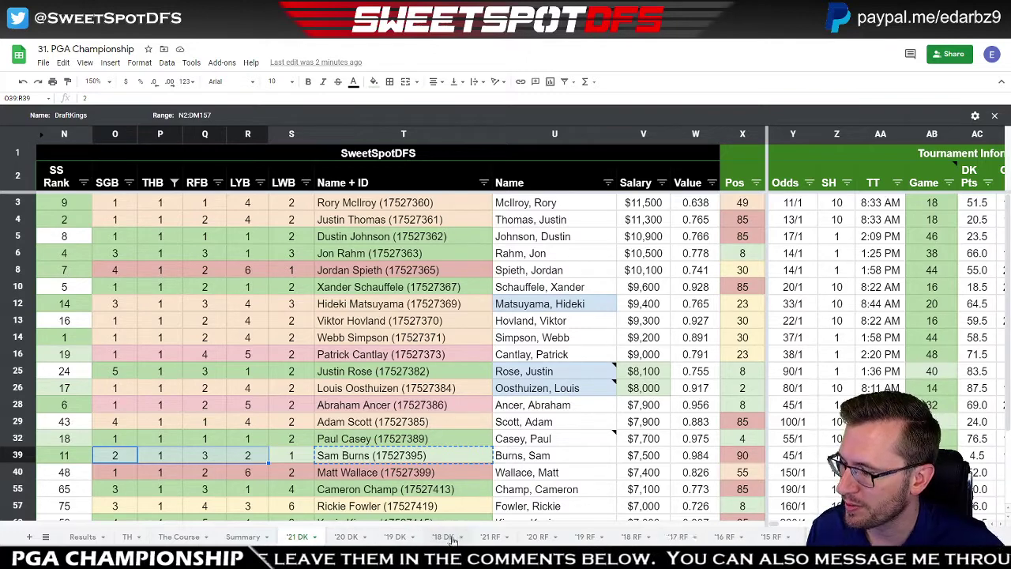
pyautogui.click(504, 537)
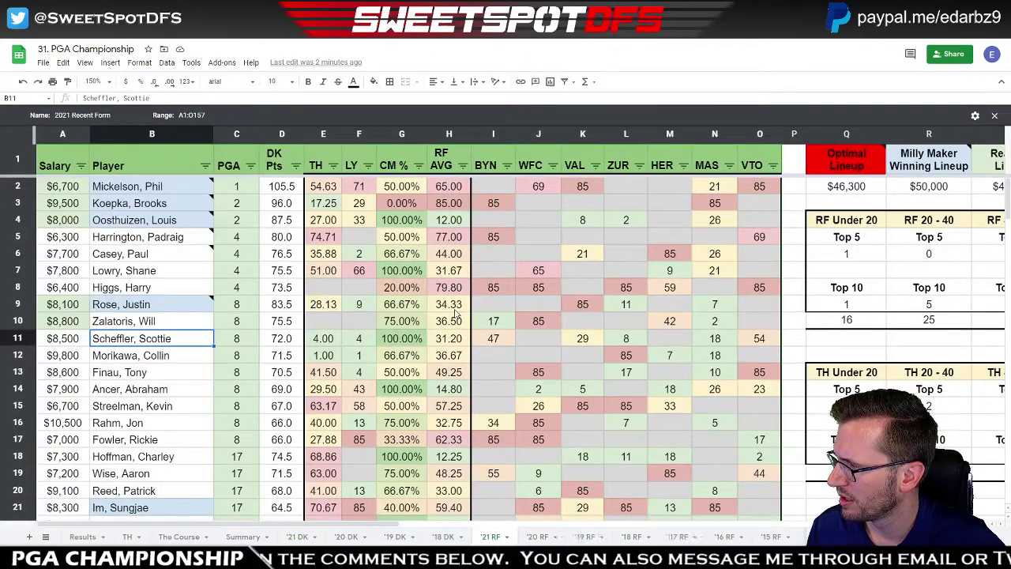
pyautogui.scroll(-5, 455, 314)
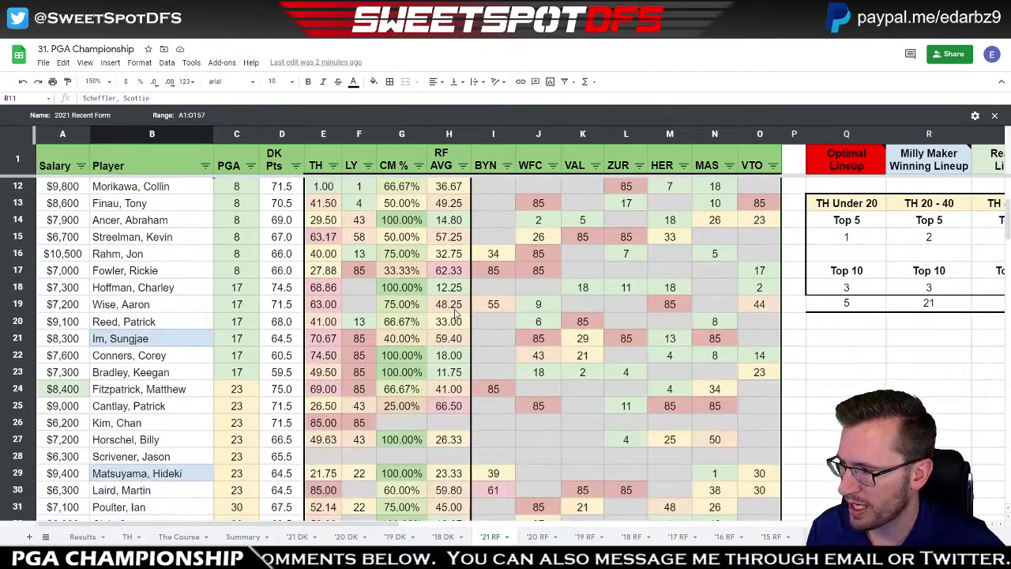
pyautogui.scroll(5, 455, 314)
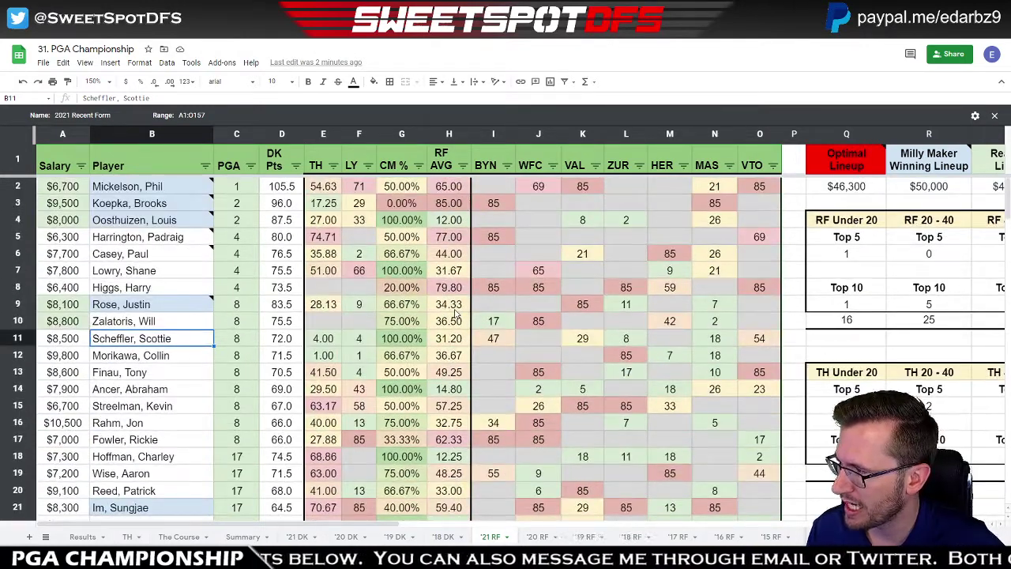
pyautogui.click(82, 253)
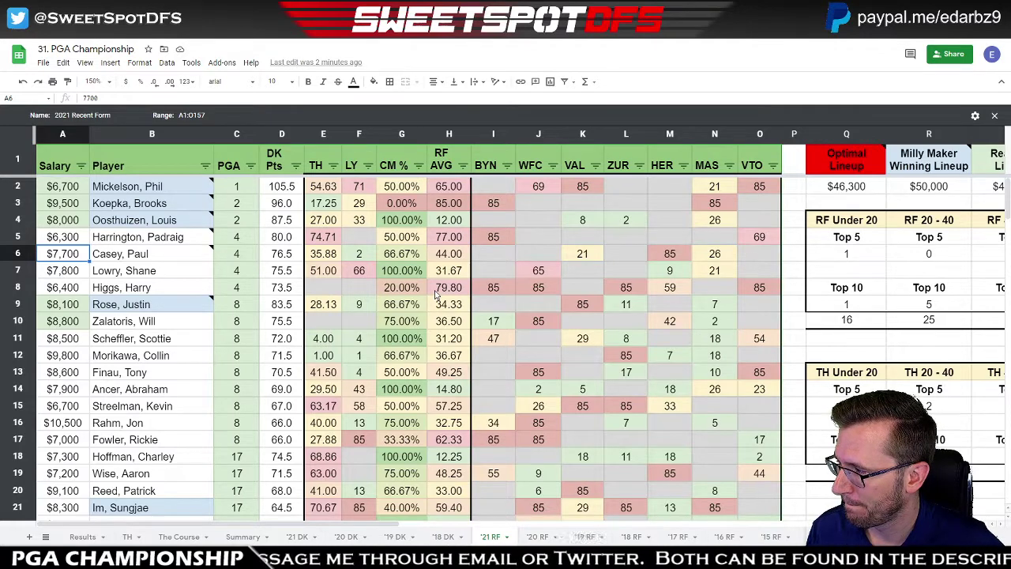
pyautogui.scroll(-2, 435, 293)
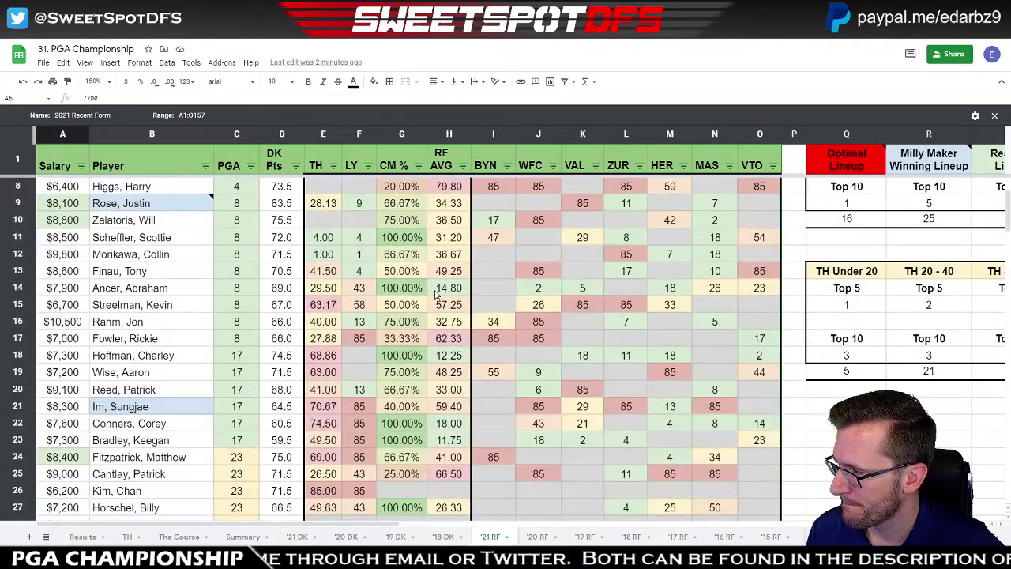
pyautogui.scroll(-3, 435, 294)
pyautogui.scroll(5, 435, 294)
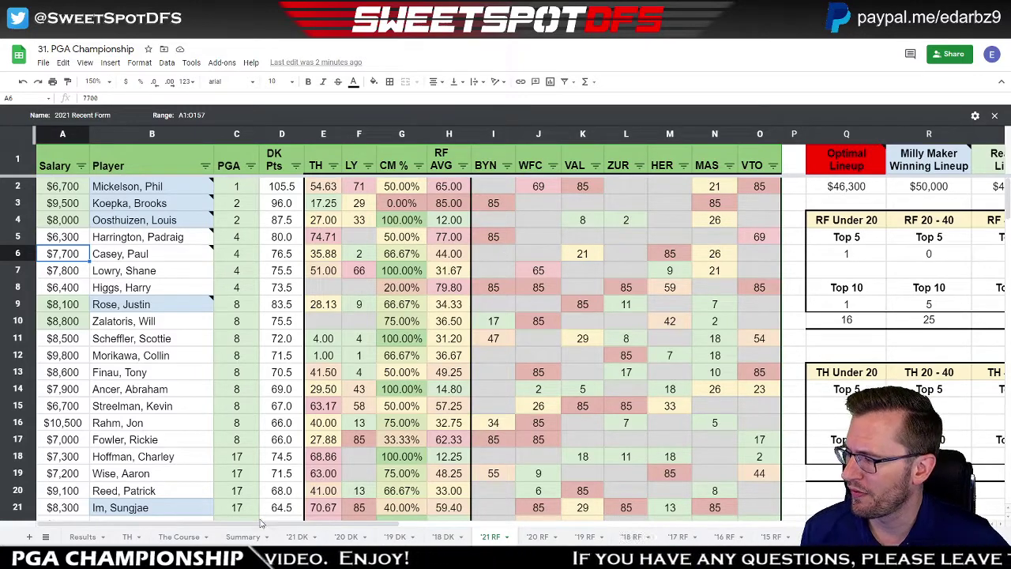
# - Examine the 7K Salary bucket's top 10 frequencies on the Summary sheet and check them against the current lineup in the Lineup Construction spreadsheet
pyautogui.click(243, 537)
pyautogui.scroll(-5, 89, 284)
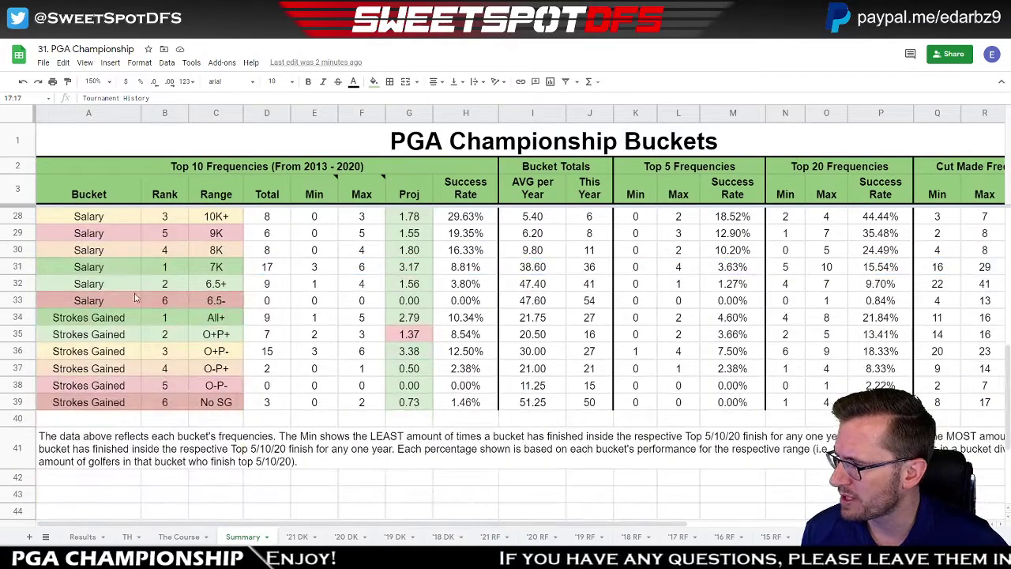
pyautogui.scroll(2, 17, 289)
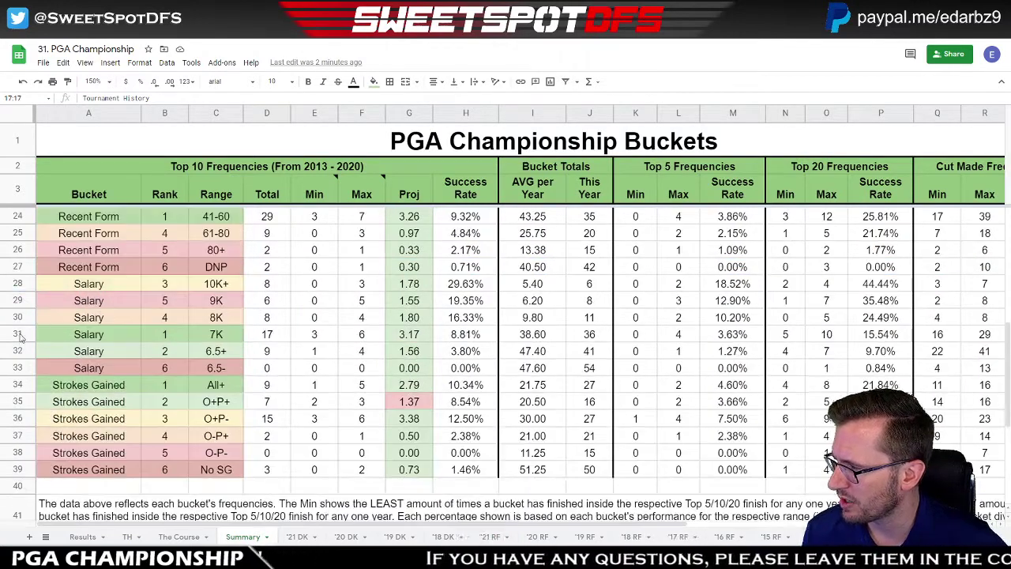
pyautogui.click(17, 334)
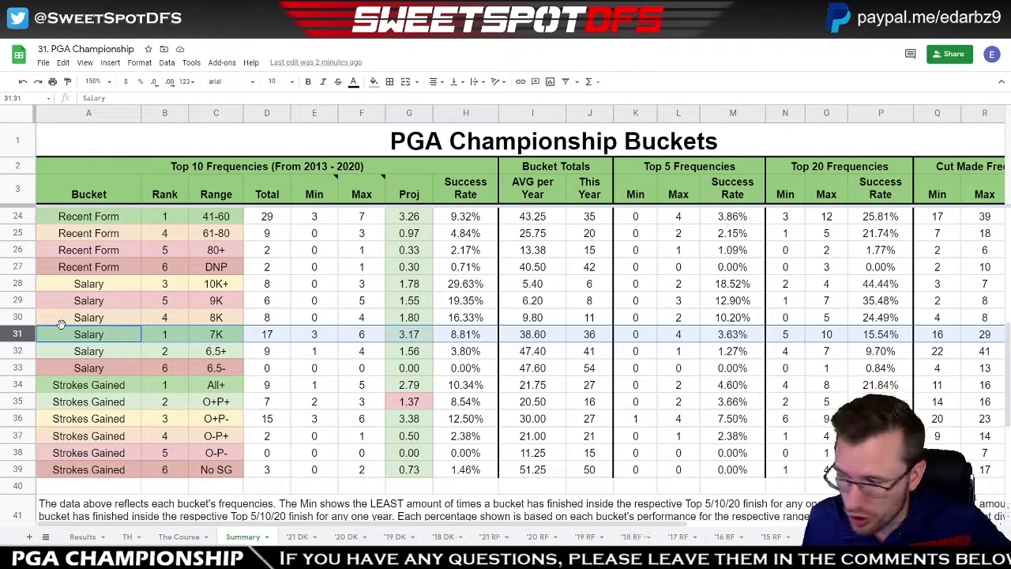
pyautogui.hotkey('ctrl', 'Tab')
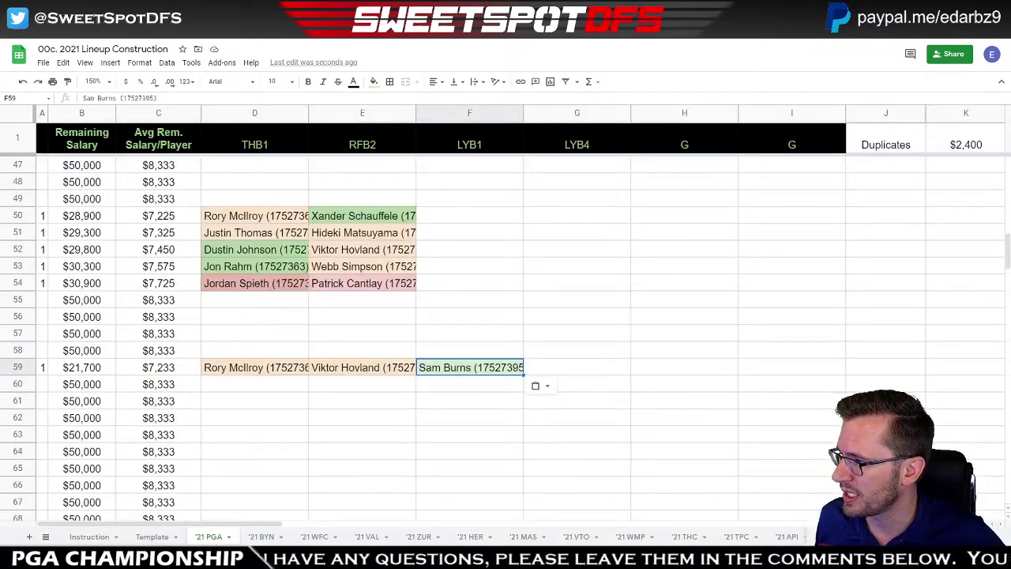
pyautogui.hotkey('ctrl', 'shift', 'Tab')
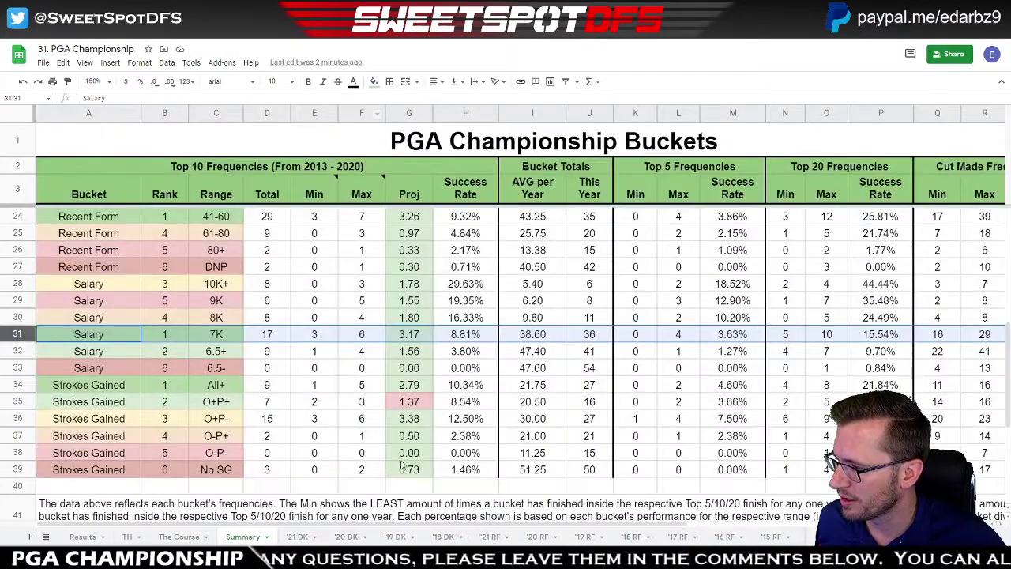
# - Sort the '21 DK sheet by Pos in ascending order and clear the THB filter so all players are listed
pyautogui.click(298, 537)
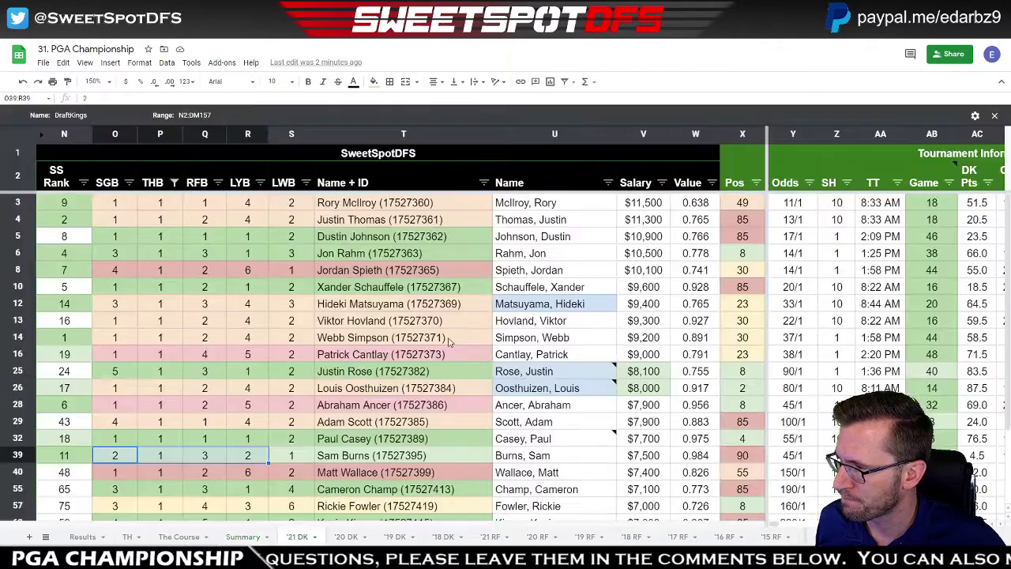
pyautogui.click(756, 184)
pyautogui.click(648, 201)
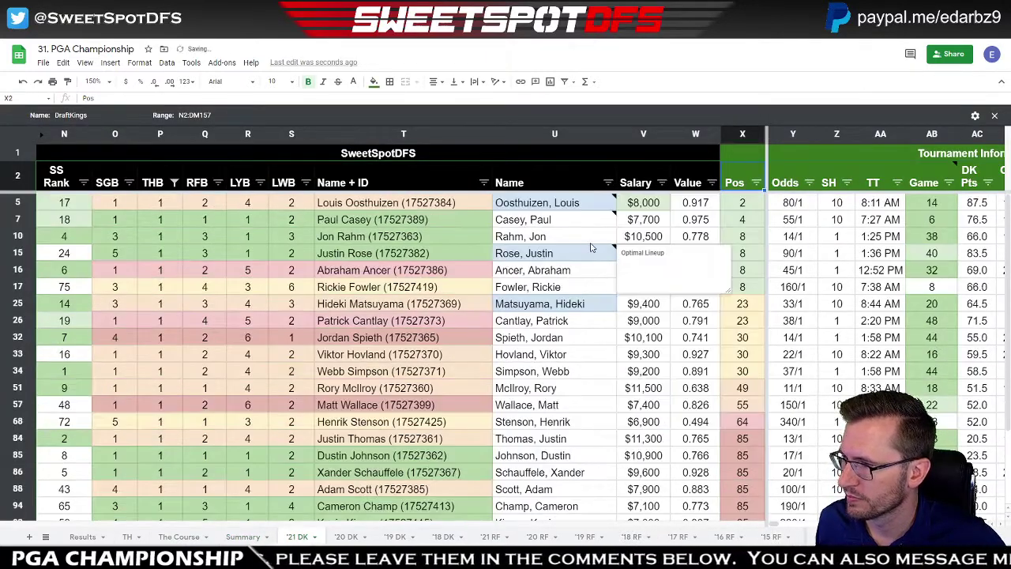
pyautogui.click(652, 222)
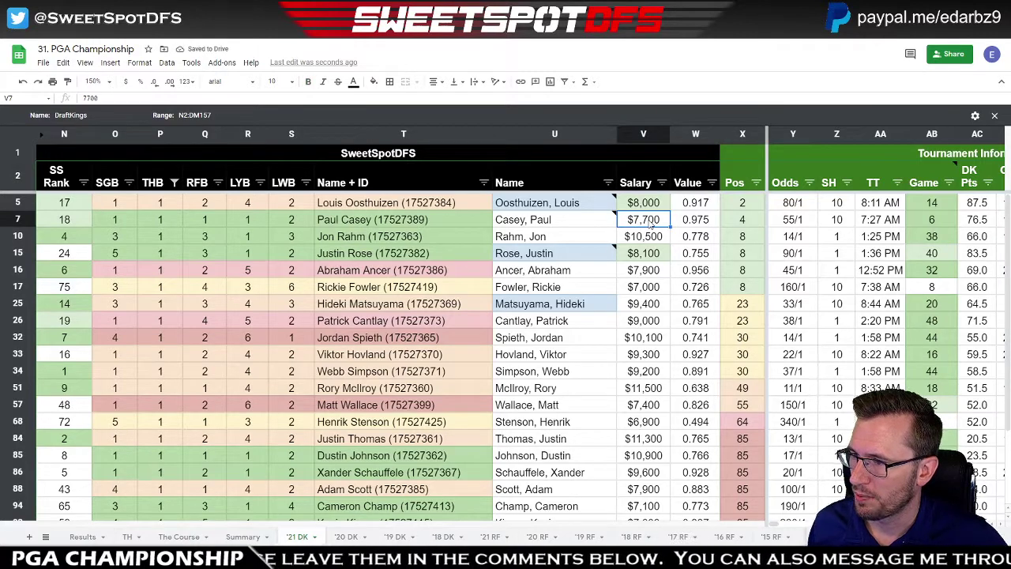
pyautogui.click(174, 183)
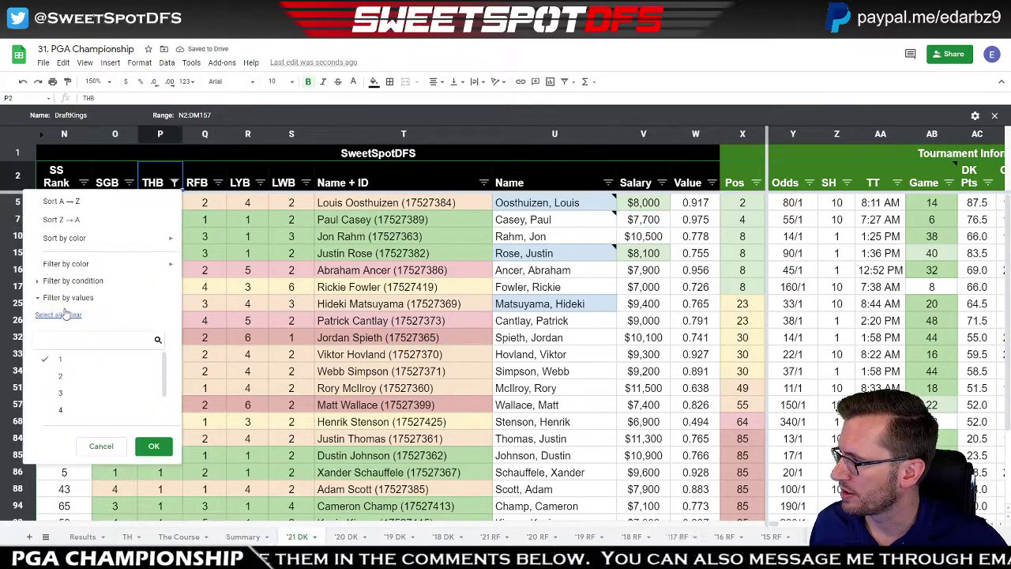
pyautogui.click(150, 446)
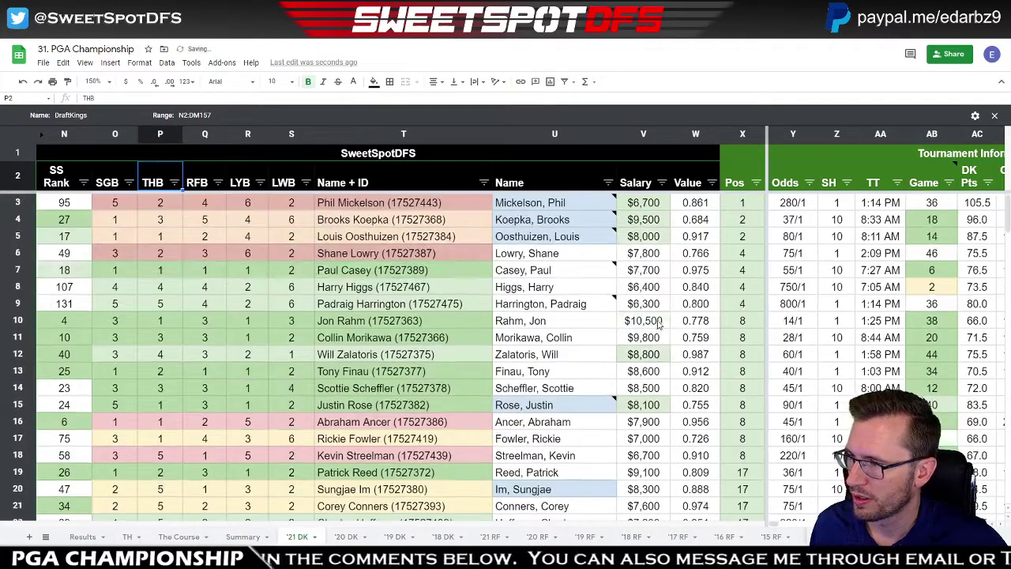
# - Select the 7K-range salaries of Lowry, Casey, Ancer and Fowler among the top 10 finishers on the '21 DK sheet
pyautogui.click(658, 251)
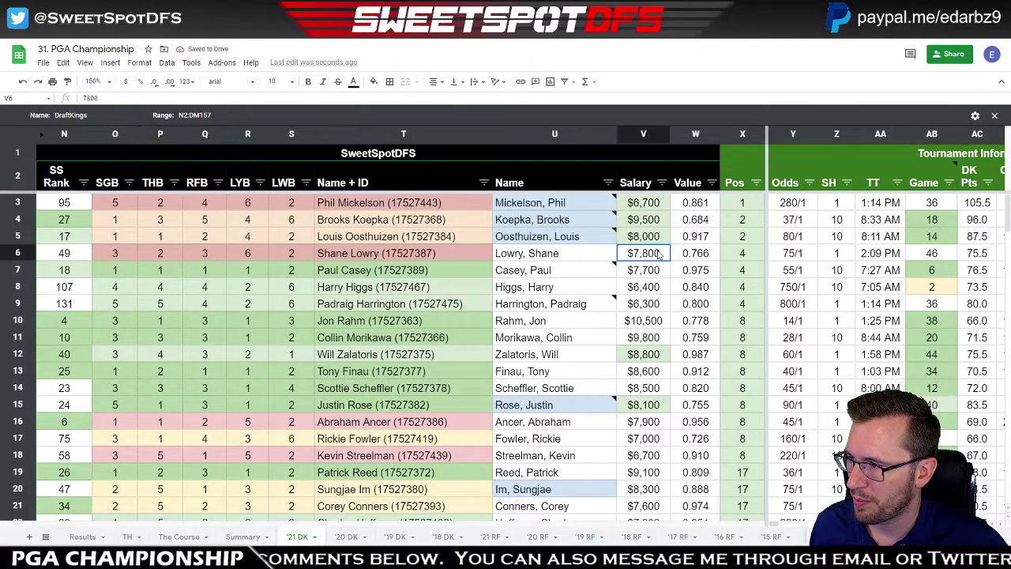
pyautogui.keyDown('shift'); pyautogui.click(662, 277); pyautogui.keyUp('shift')
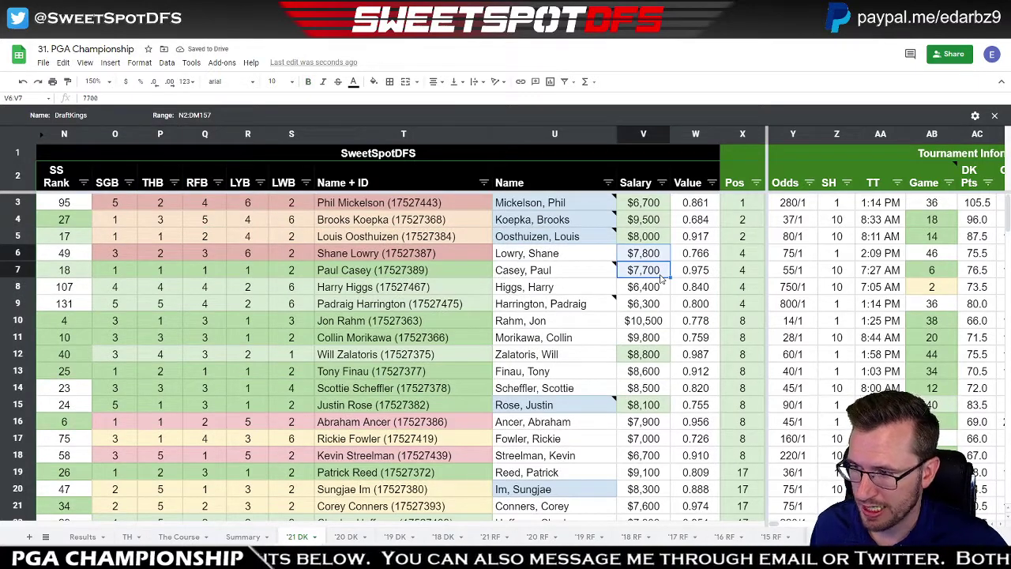
pyautogui.keyDown('ctrl'); pyautogui.click(649, 423); pyautogui.keyUp('ctrl')
pyautogui.keyDown('ctrl'); pyautogui.keyDown('shift'); pyautogui.click(652, 444); pyautogui.keyUp('shift'); pyautogui.keyUp('ctrl')
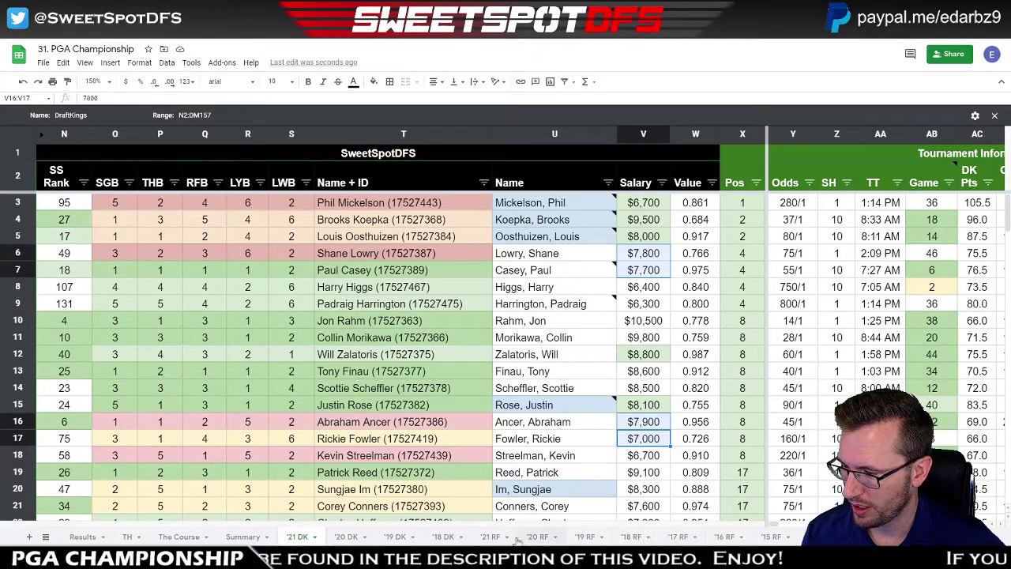
# - On the '21 RF sheet, select the salaries of Mickelson, Koepka, Oosthuizen, Casey, Ancer and Morikawa together to check a six-player lineup
pyautogui.click(491, 537)
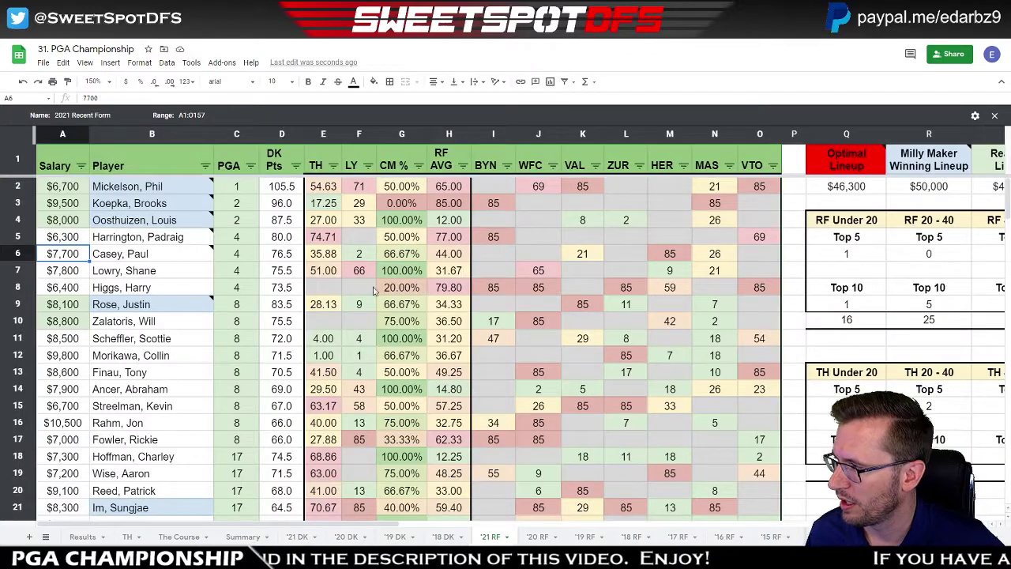
pyautogui.moveTo(276, 187); pyautogui.dragTo(276, 221)
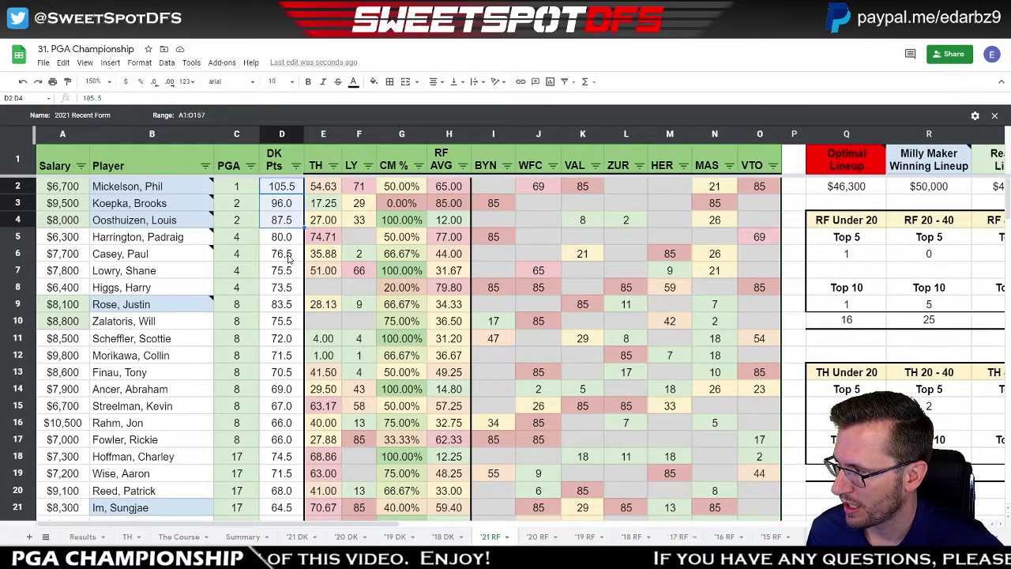
pyautogui.moveTo(71, 223); pyautogui.dragTo(69, 188)
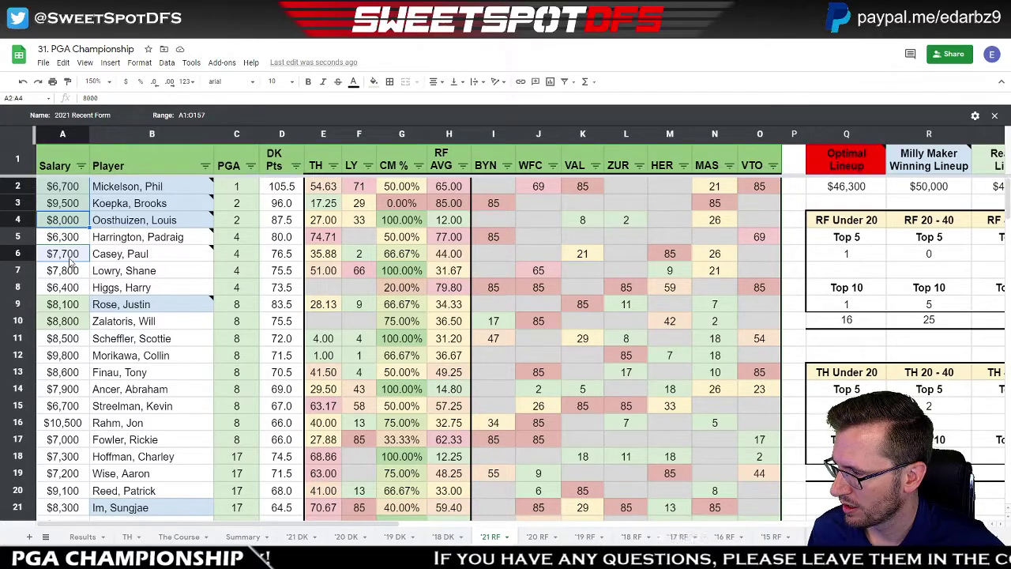
pyautogui.press('Return')
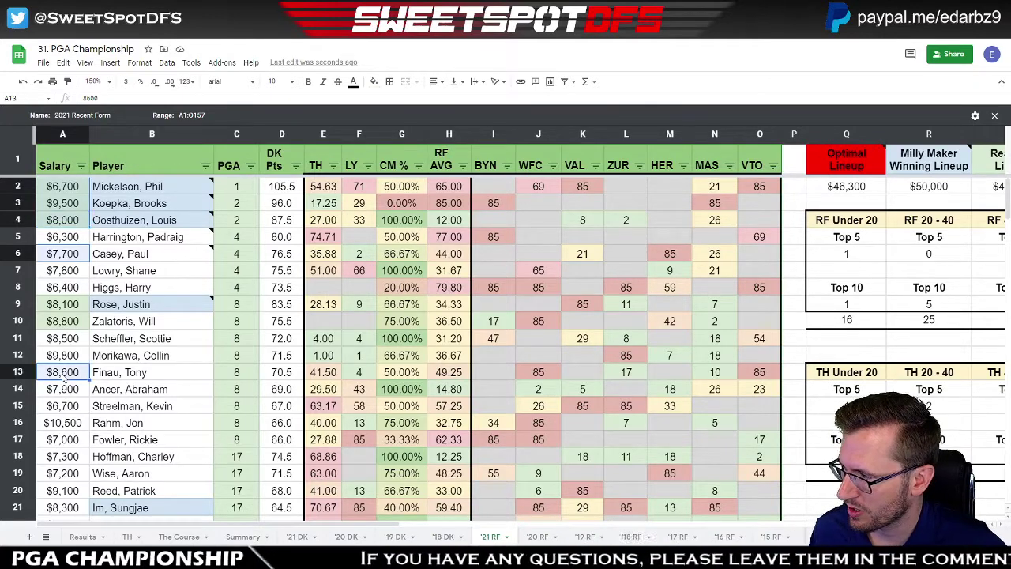
pyautogui.click(62, 390)
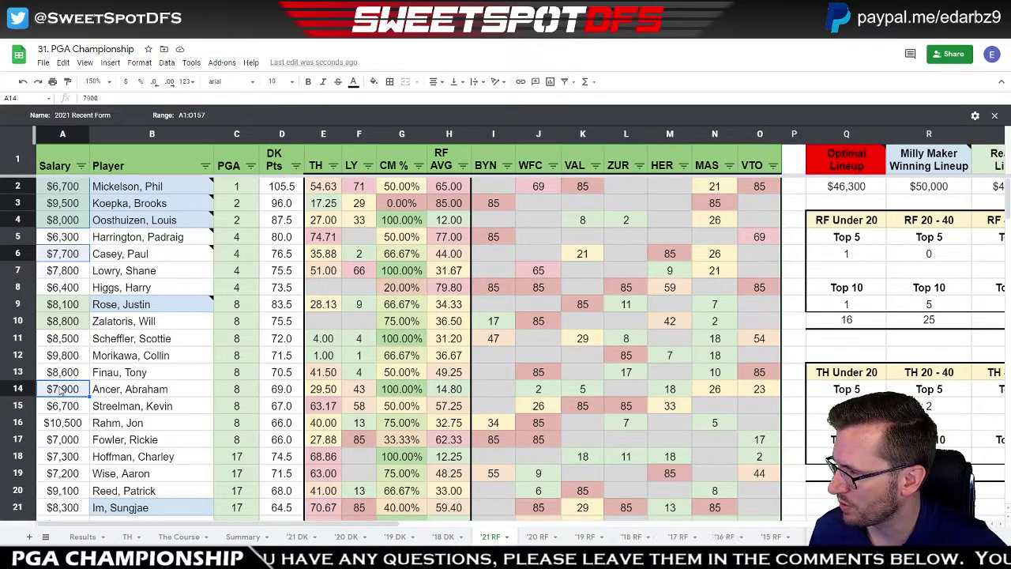
pyautogui.click(77, 319)
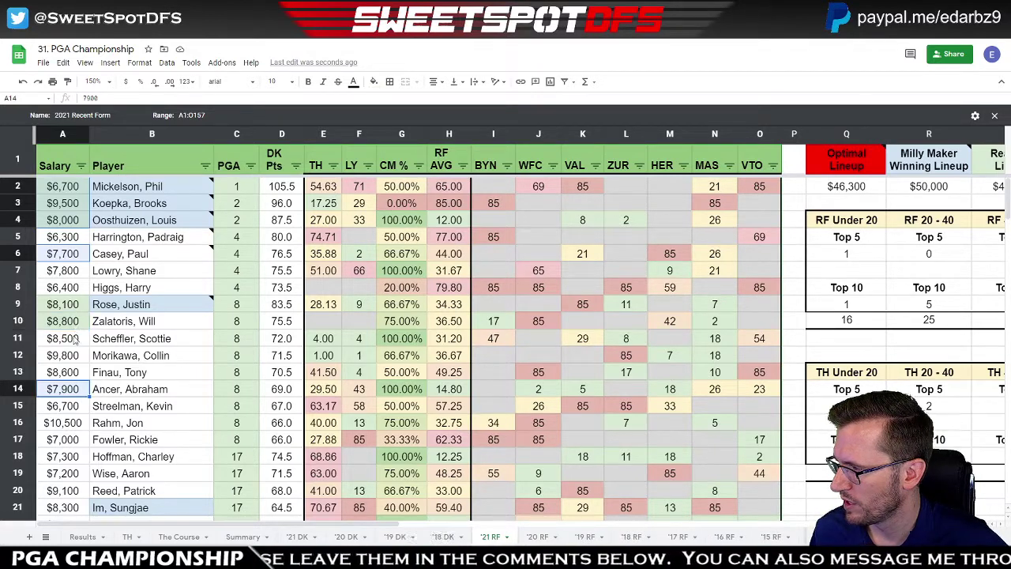
pyautogui.click(73, 355)
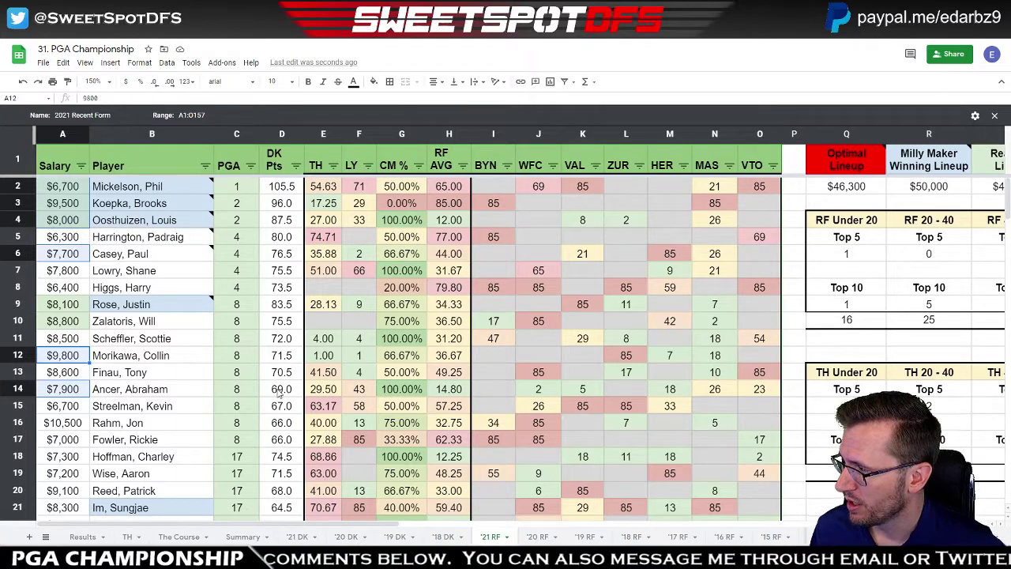
# - Select the DK Pts of Morikawa, Ancer, Casey, Oosthuizen, Koepka and Mickelson together to check the lineup's points
pyautogui.click(289, 357)
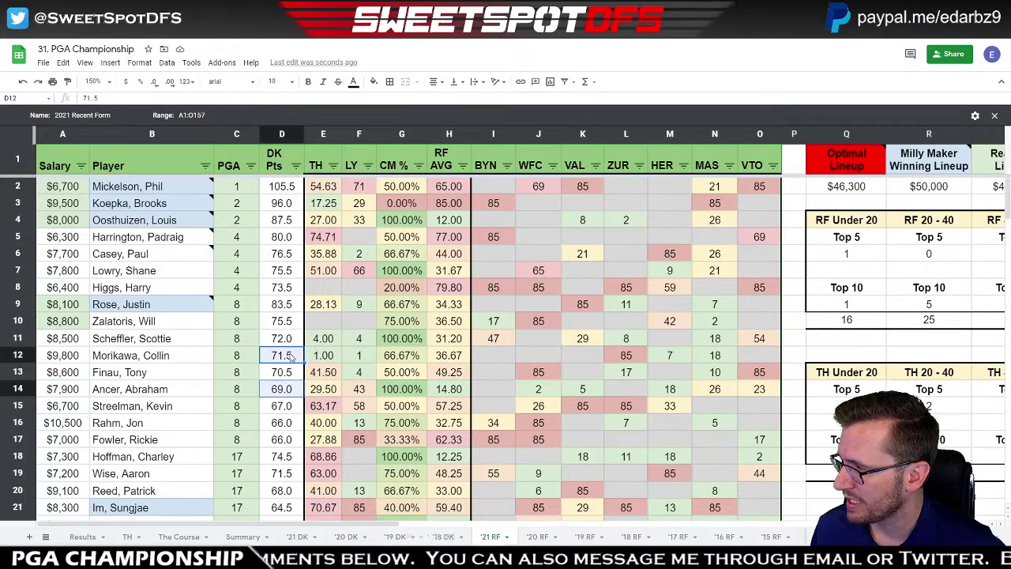
pyautogui.keyDown('ctrl'); pyautogui.click(289, 254); pyautogui.keyUp('ctrl')
pyautogui.moveTo(289, 221); pyautogui.dragTo(289, 188)
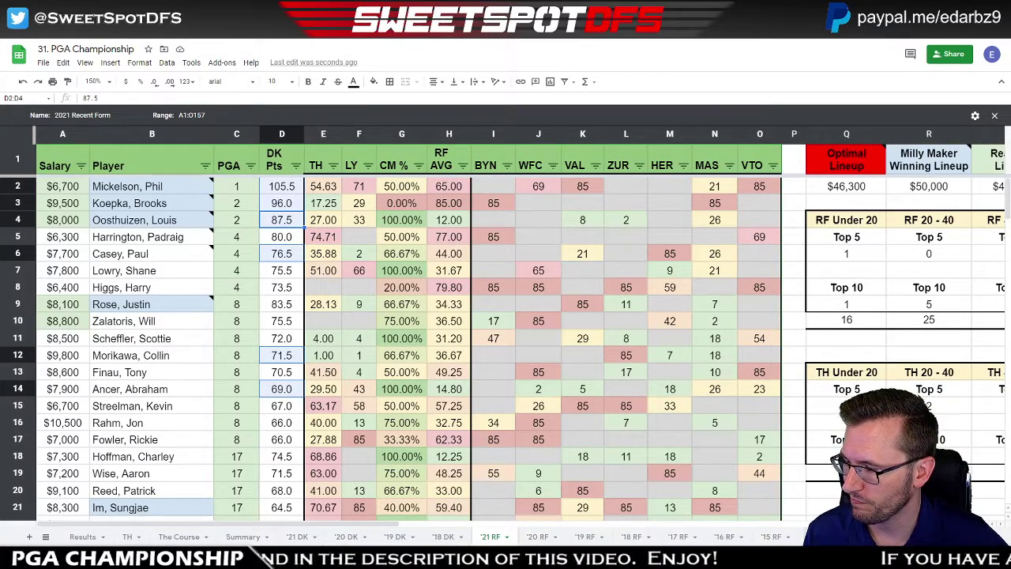
# - Return to the Summary sheet and compare the 7K Salary bucket's top 10 Min with its Proj value
pyautogui.click(244, 537)
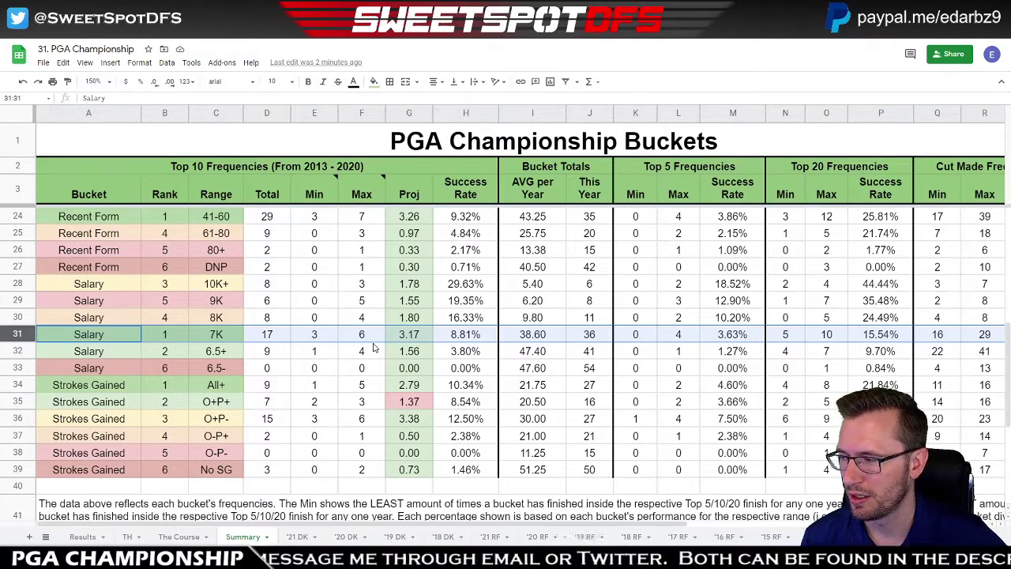
pyautogui.click(315, 340)
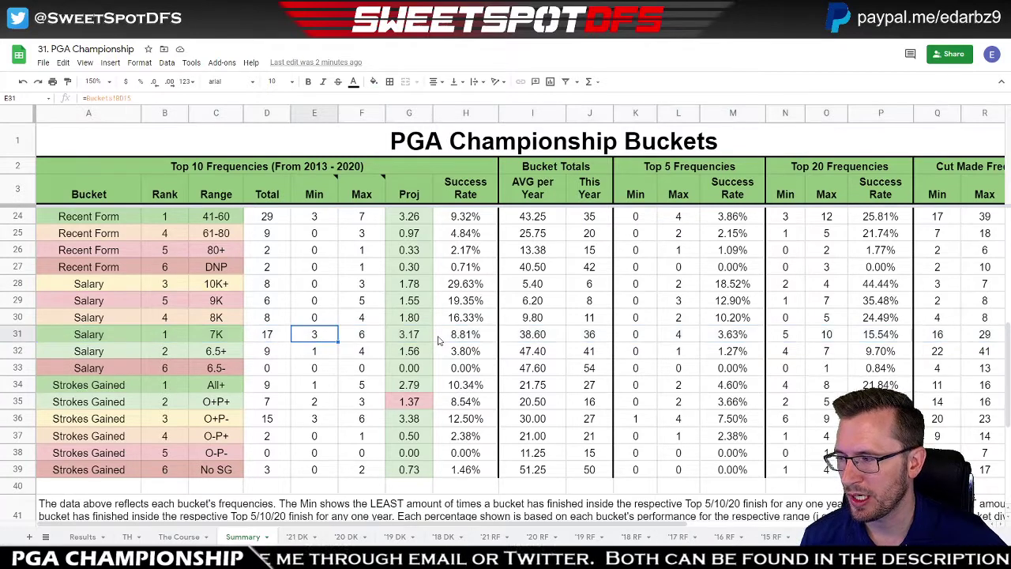
pyautogui.click(412, 338)
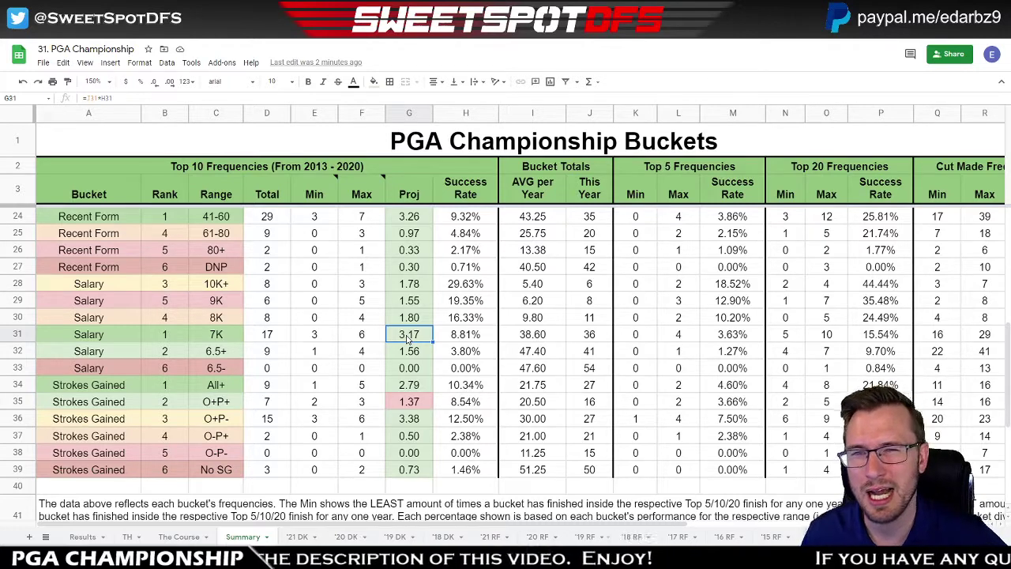
pyautogui.click(313, 335)
pyautogui.click(410, 341)
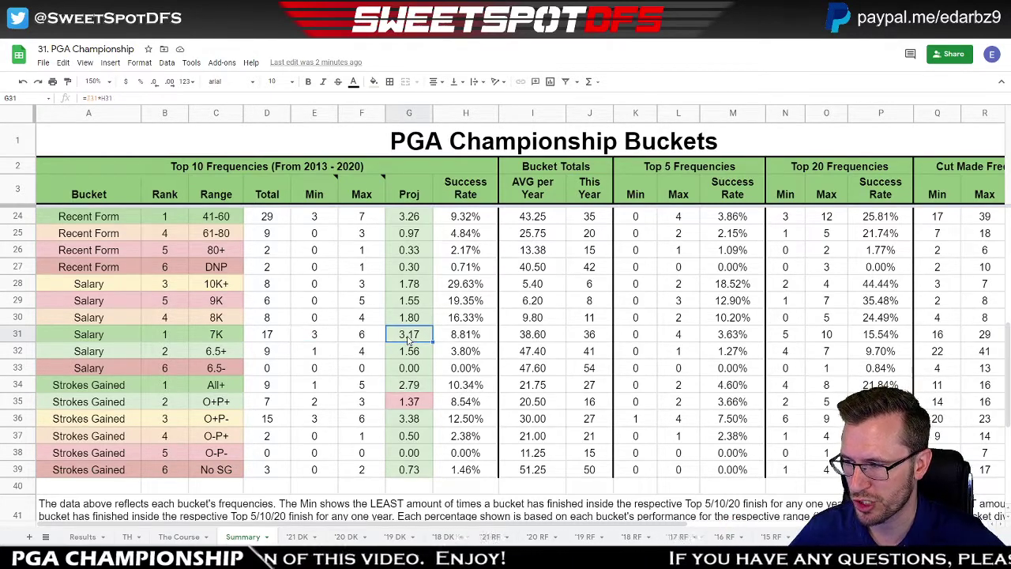
pyautogui.click(330, 338)
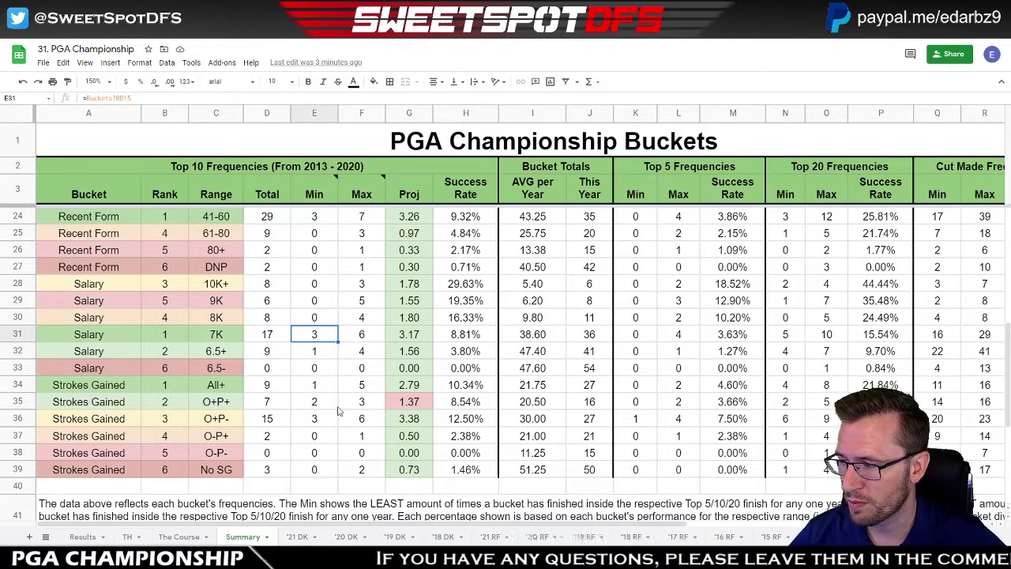
# - Compare Min and Proj for the All+ Strokes Gained bucket and the 7K Salary bucket, and review the Last Year and Last Week buckets
pyautogui.click(316, 387)
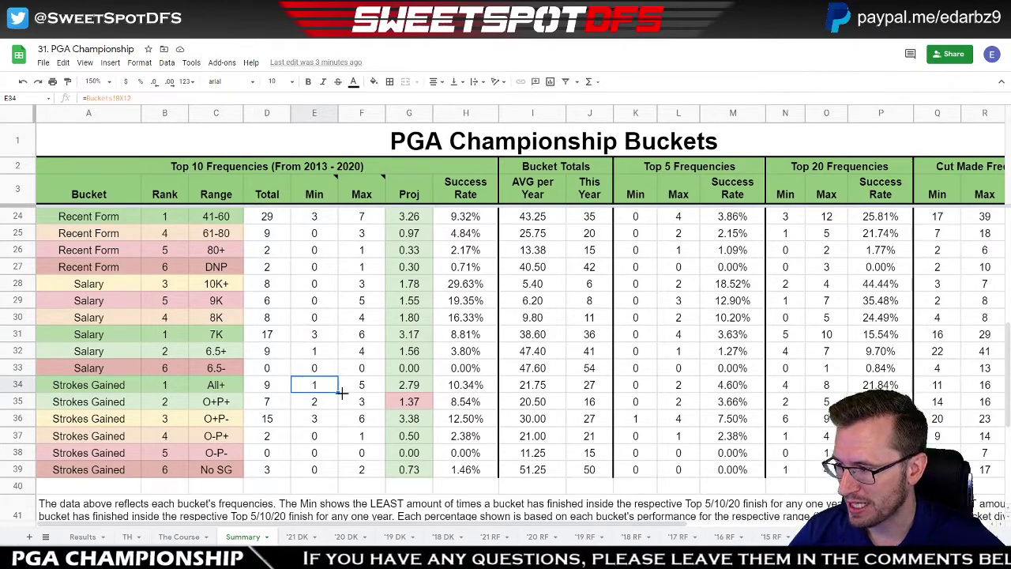
pyautogui.click(420, 383)
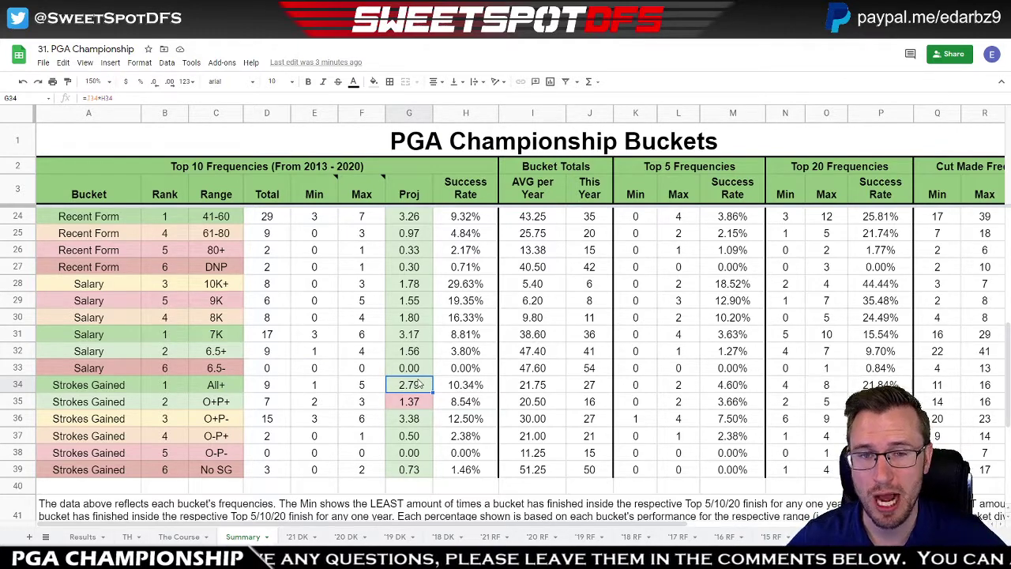
pyautogui.click(319, 335)
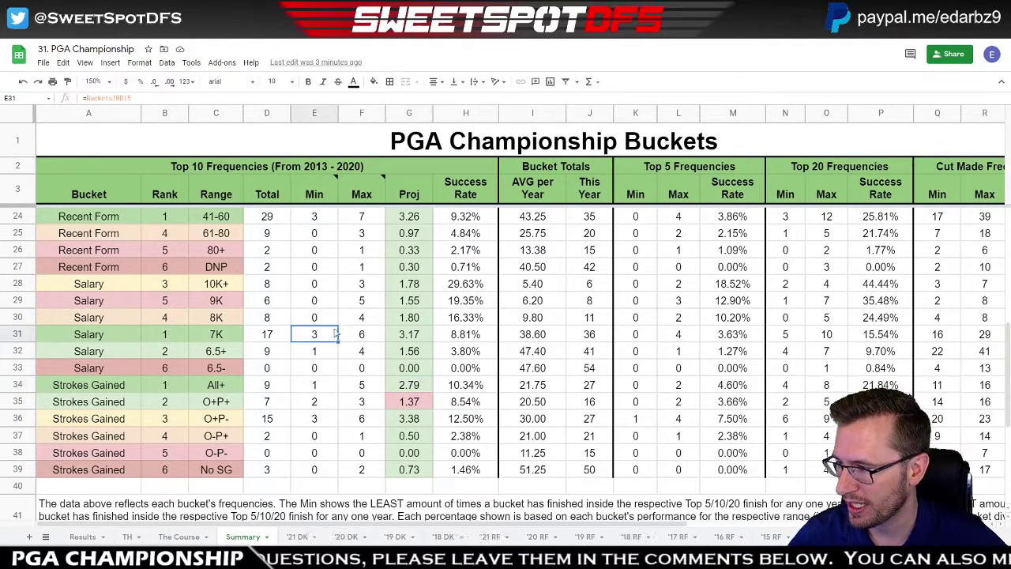
pyautogui.click(412, 335)
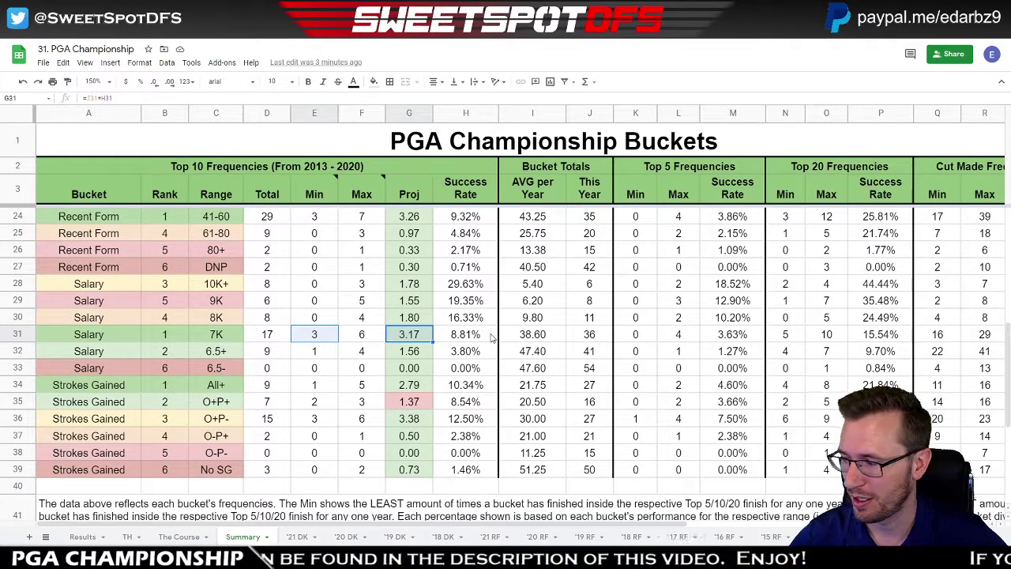
pyautogui.scroll(5, 490, 337)
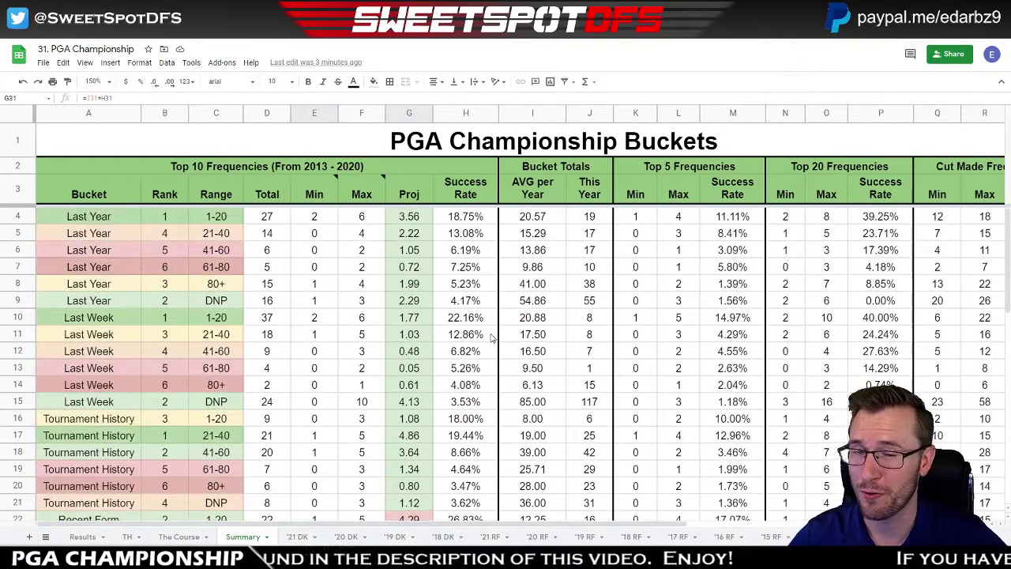